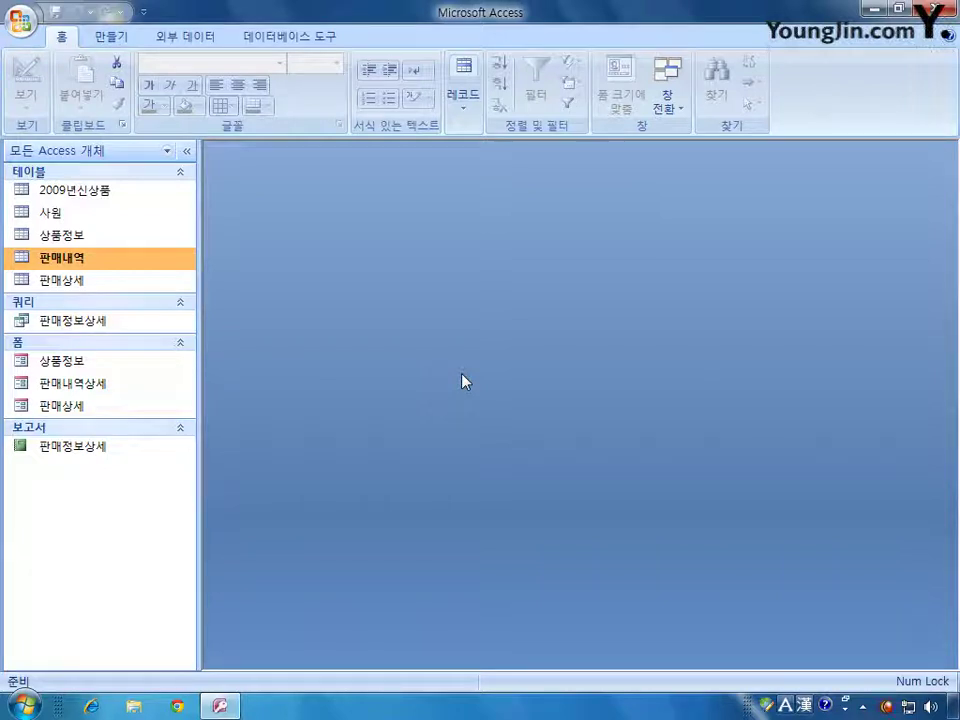
# - Open the 판매상세 table in Design view
pyautogui.rightClick(108, 278)
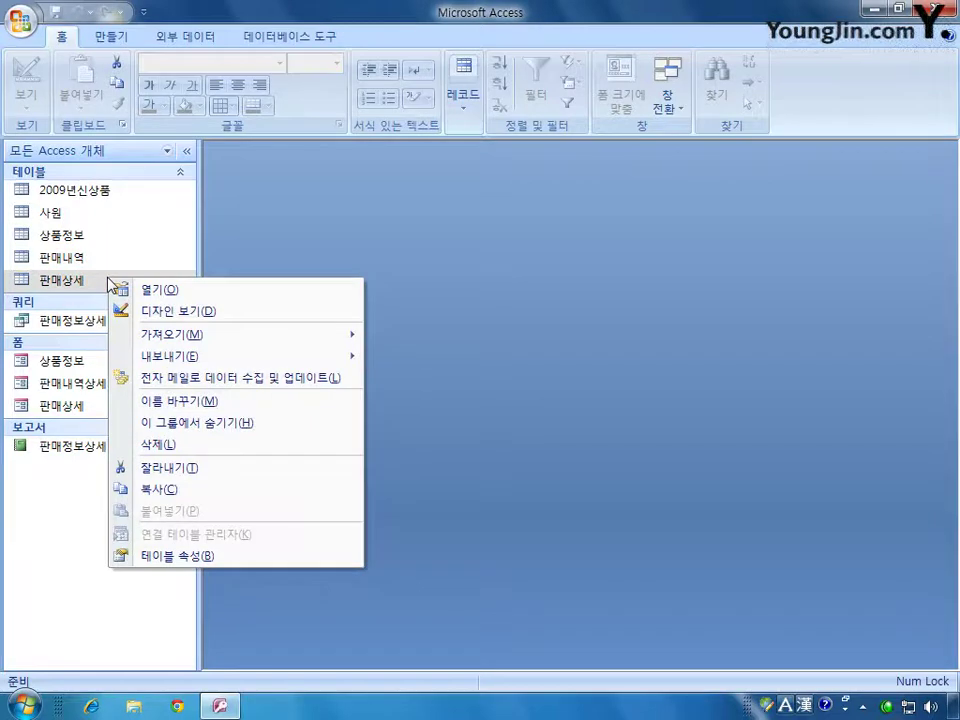
pyautogui.click(148, 311)
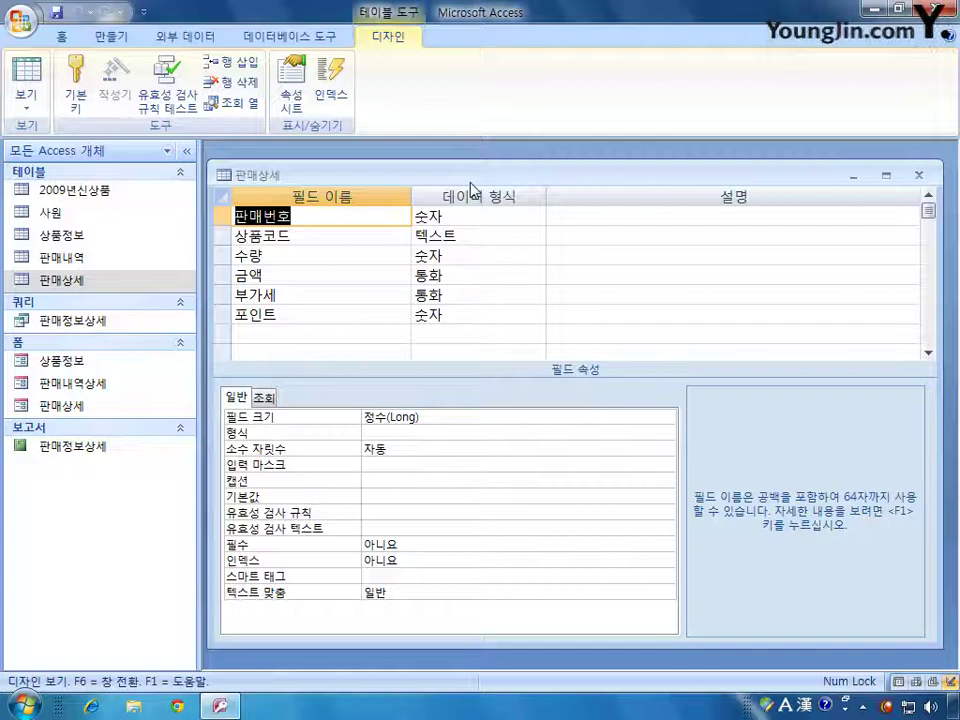
# - Try making 판매번호 and 상품코드 each the sole primary key, one after the other
pyautogui.click(222, 215)
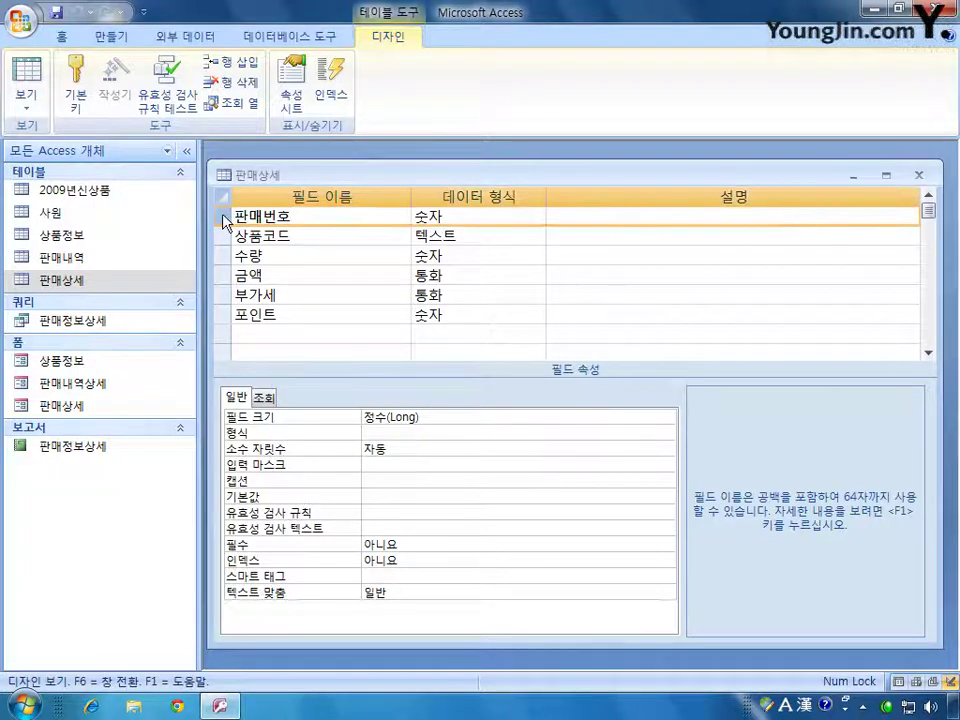
pyautogui.click(80, 118)
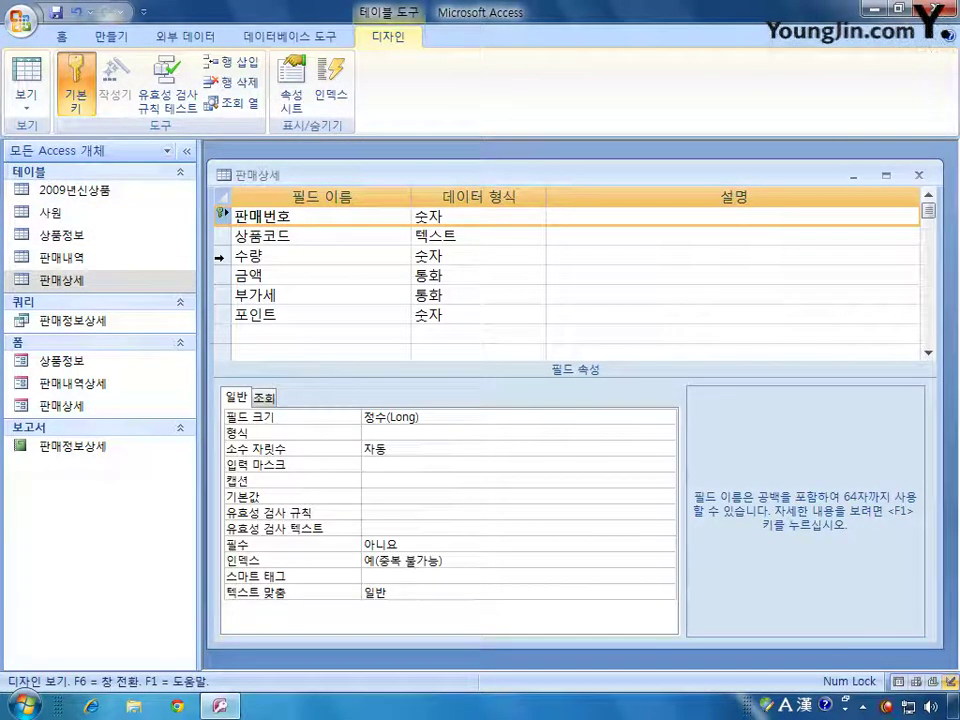
pyautogui.click(222, 235)
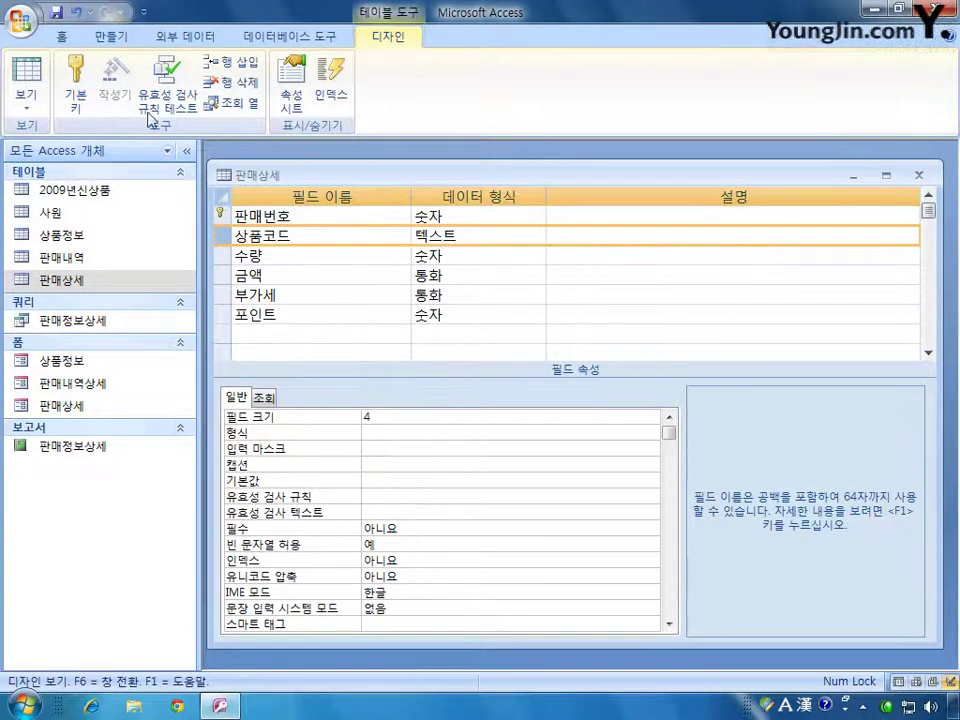
pyautogui.click(85, 96)
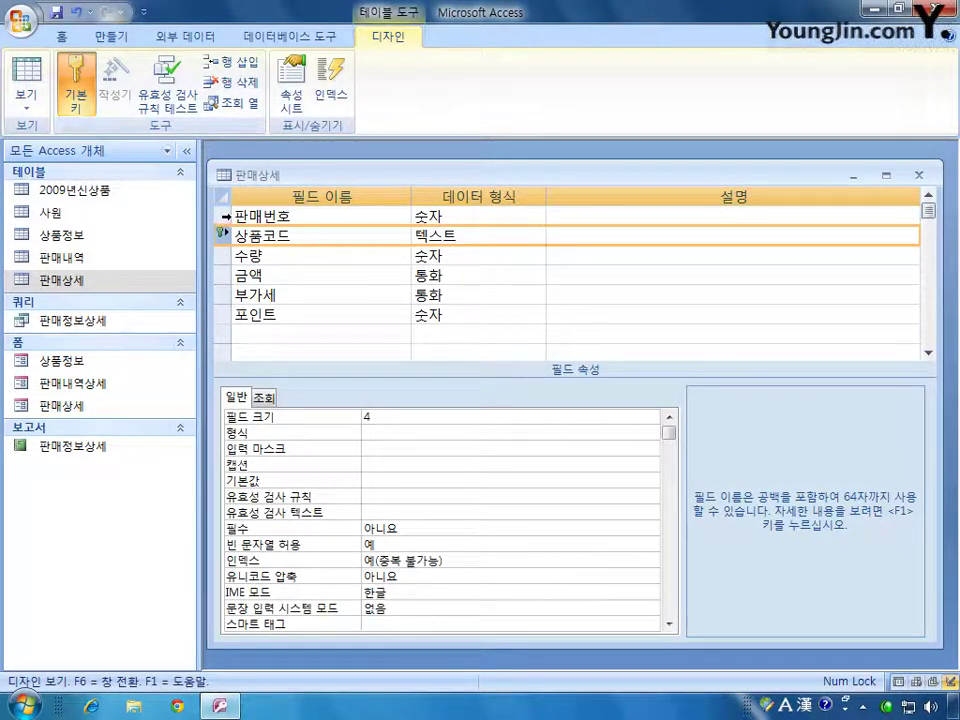
# - Set 판매번호 and 상품코드 together as the composite primary key of the 판매상세 table
pyautogui.keyDown('shift'); pyautogui.click(226, 215); pyautogui.keyUp('shift')
pyautogui.click(72, 108)
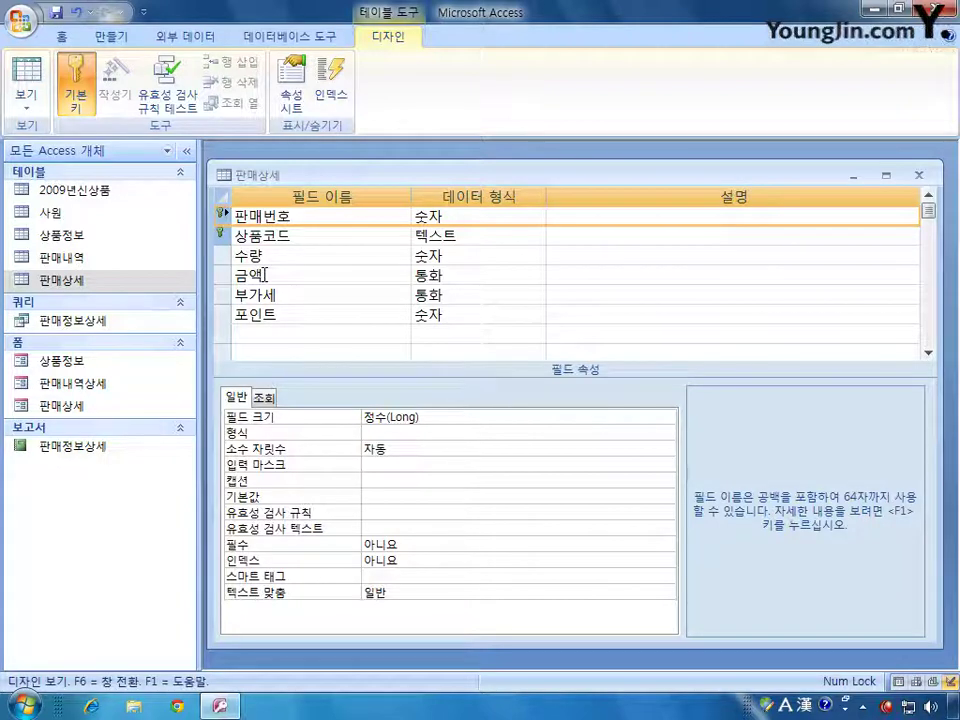
# - Set the input mask of the 상품코드 field to >AAAA
pyautogui.click(221, 234)
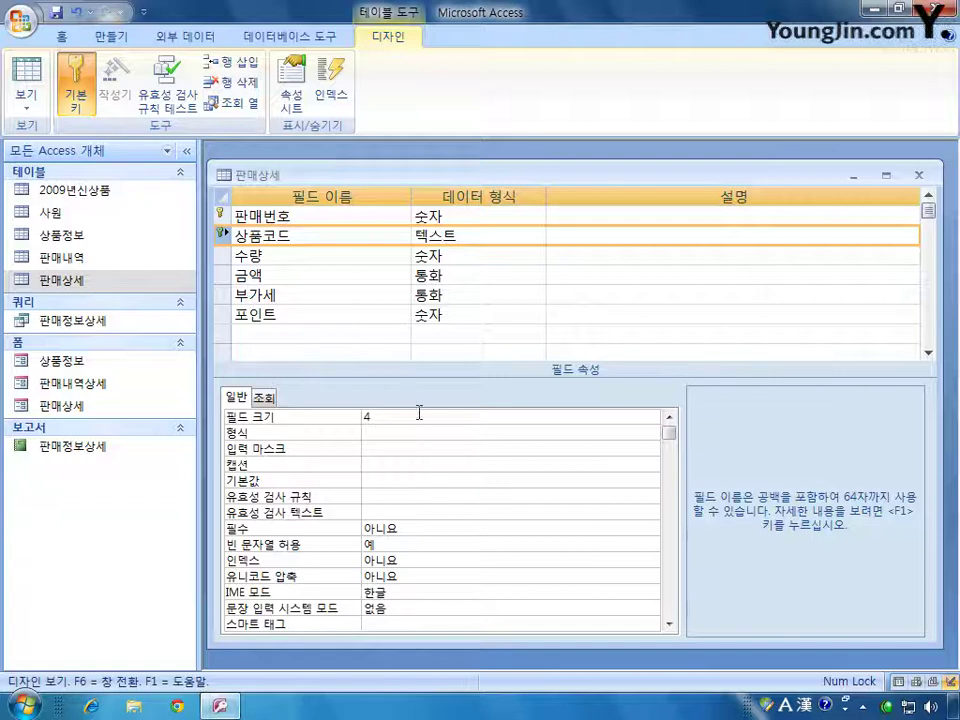
pyautogui.click(398, 451)
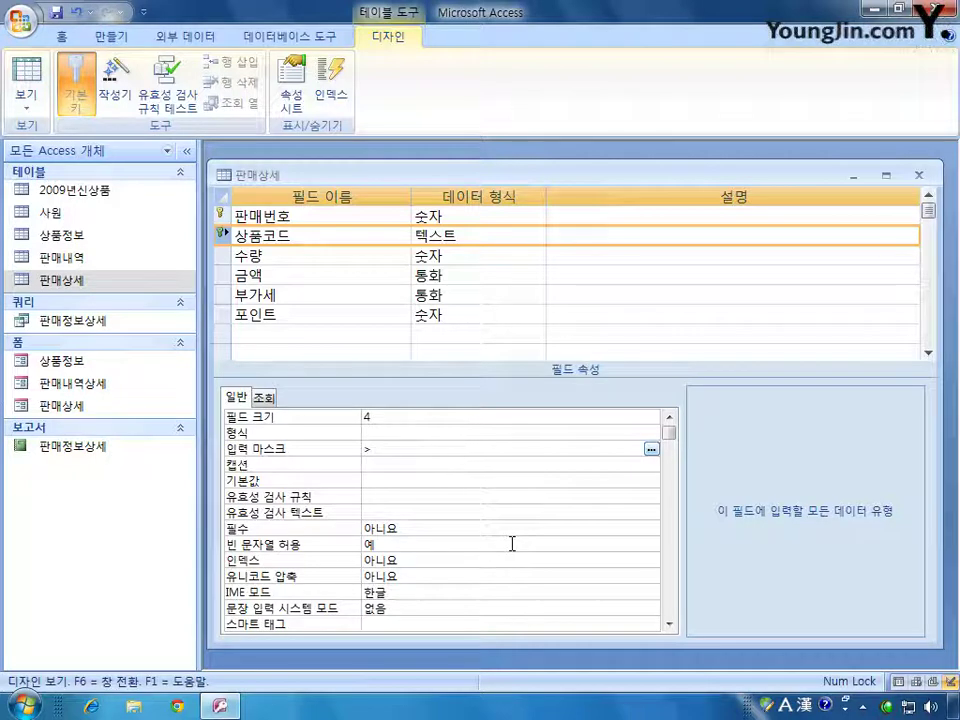
pyautogui.write('AAA')
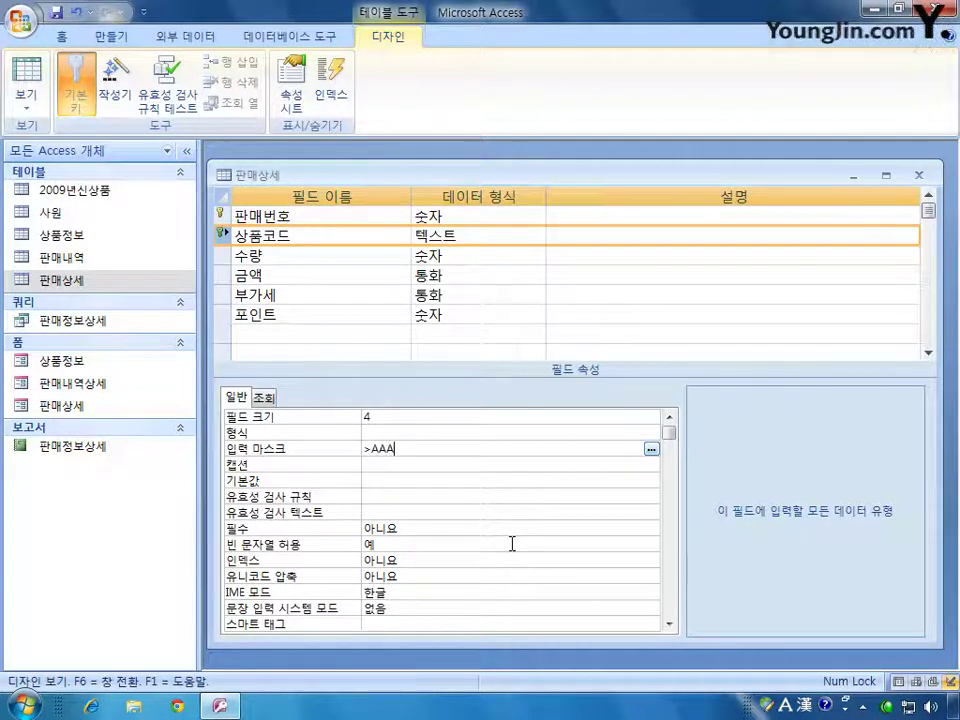
pyautogui.write('A')
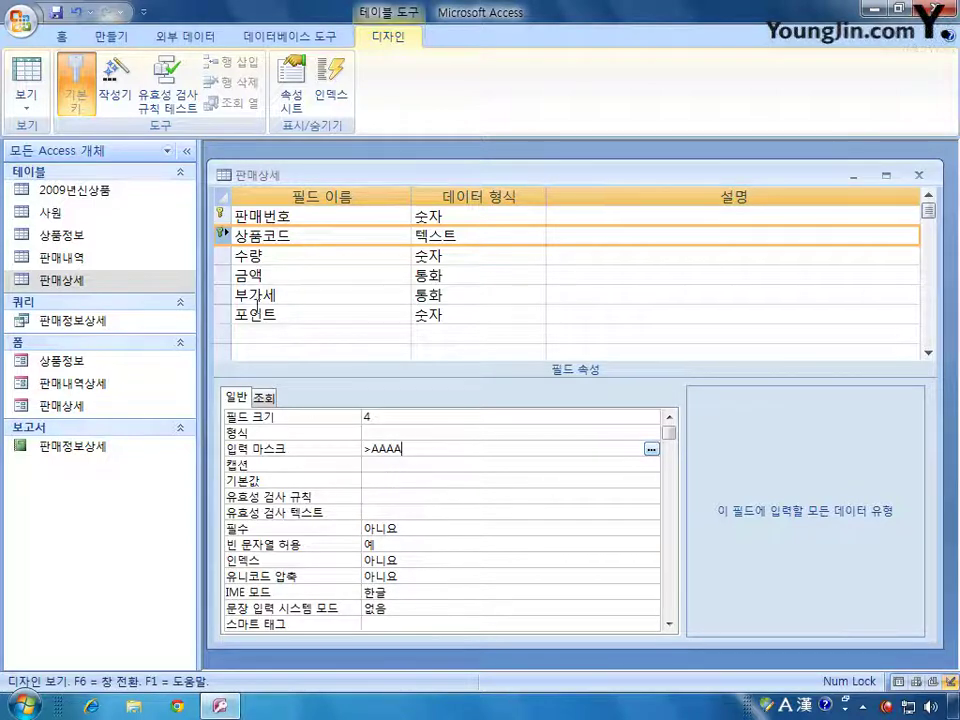
# - Set the validation rule of the 수량 field to >0
pyautogui.click(290, 256)
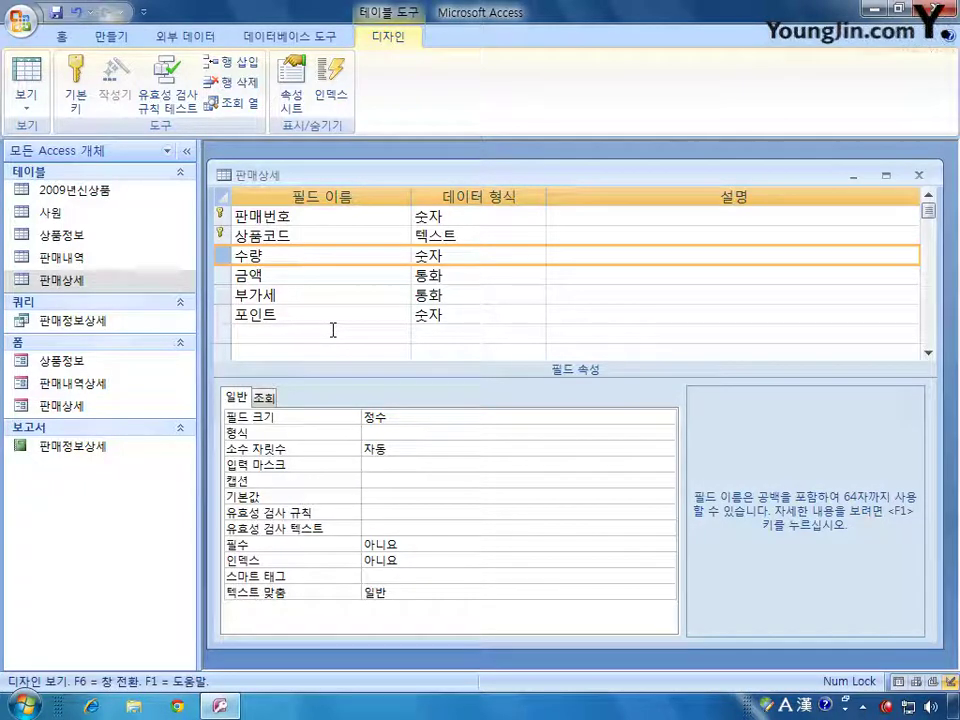
pyautogui.click(395, 509)
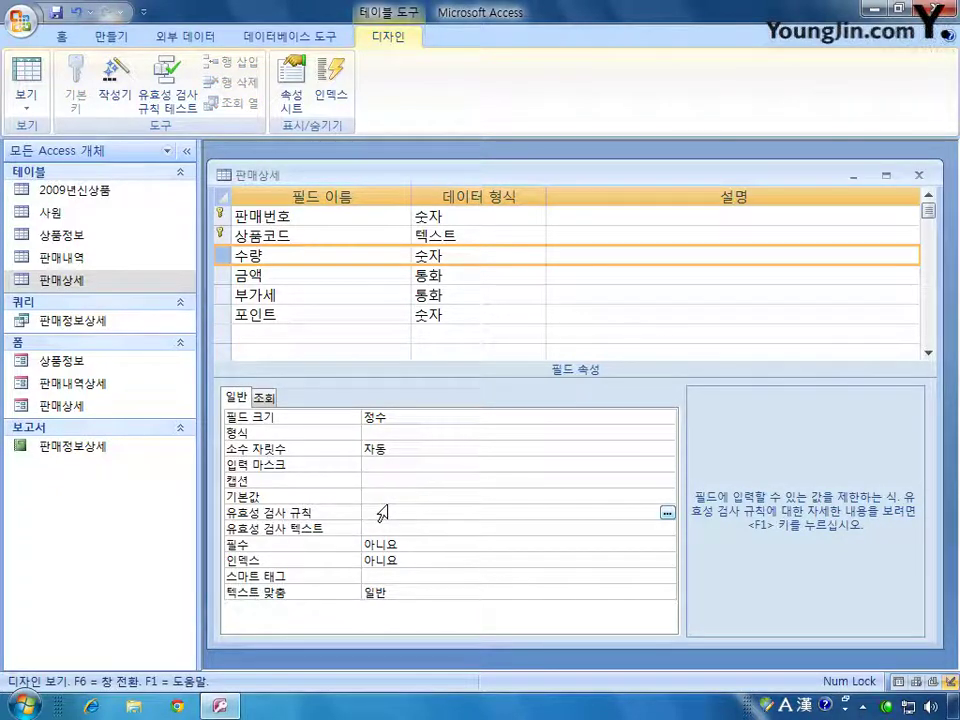
pyautogui.write('>0')
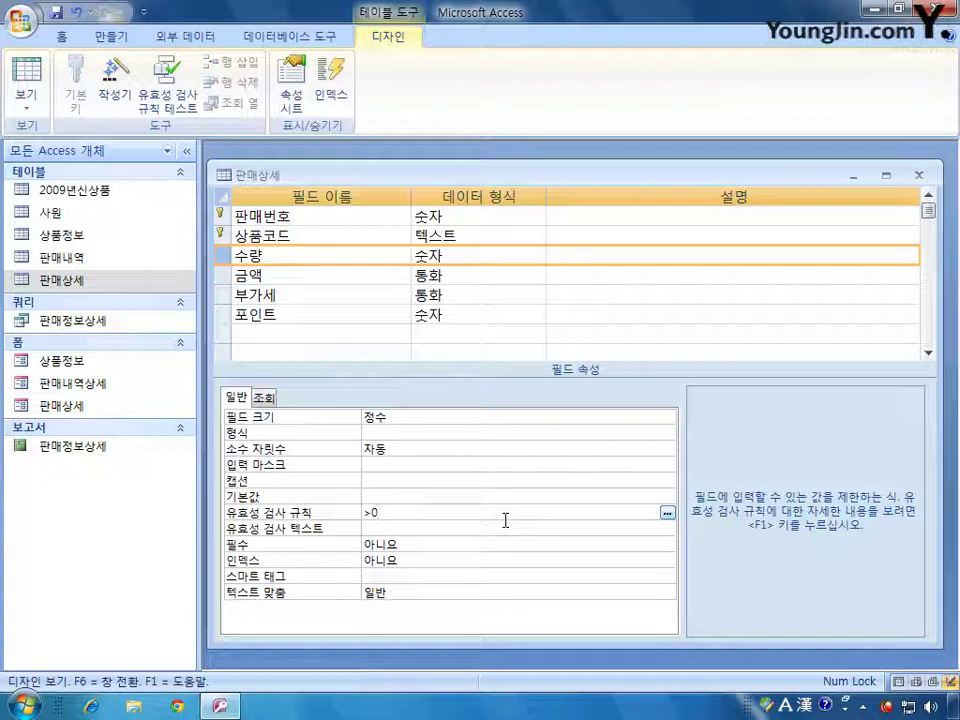
# - Enter "수량은 0보다 커야합니다" as the validation text of the 수량 field
pyautogui.click(402, 531)
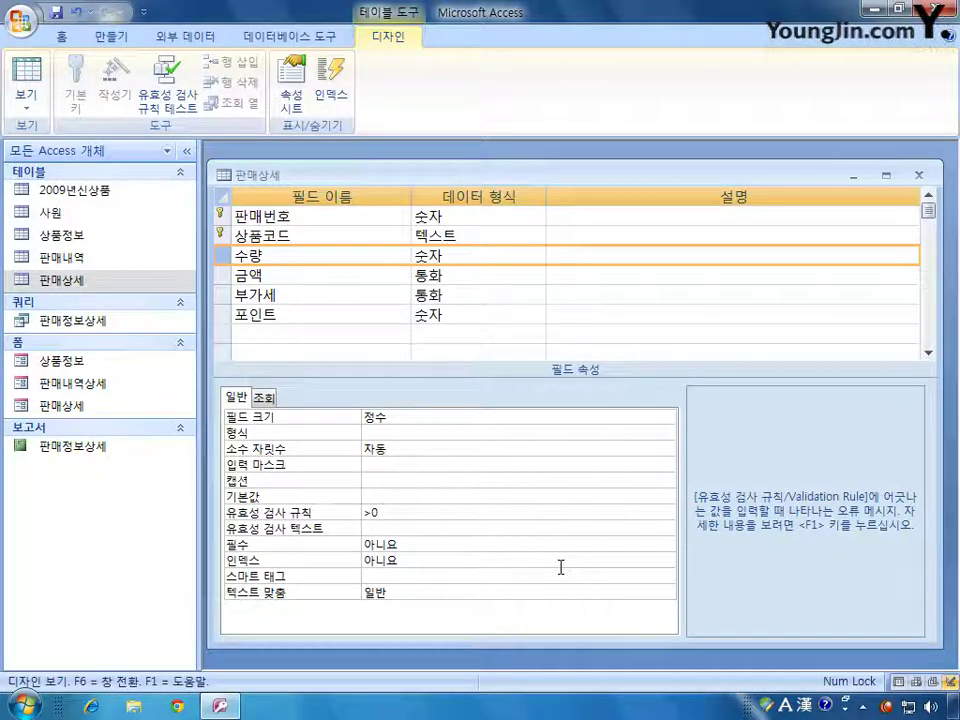
pyautogui.write('th')
pyautogui.press('BackSpace')
pyautogui.press('BackSpace')
pyautogui.press('Hangul')
pyautogui.write('소')
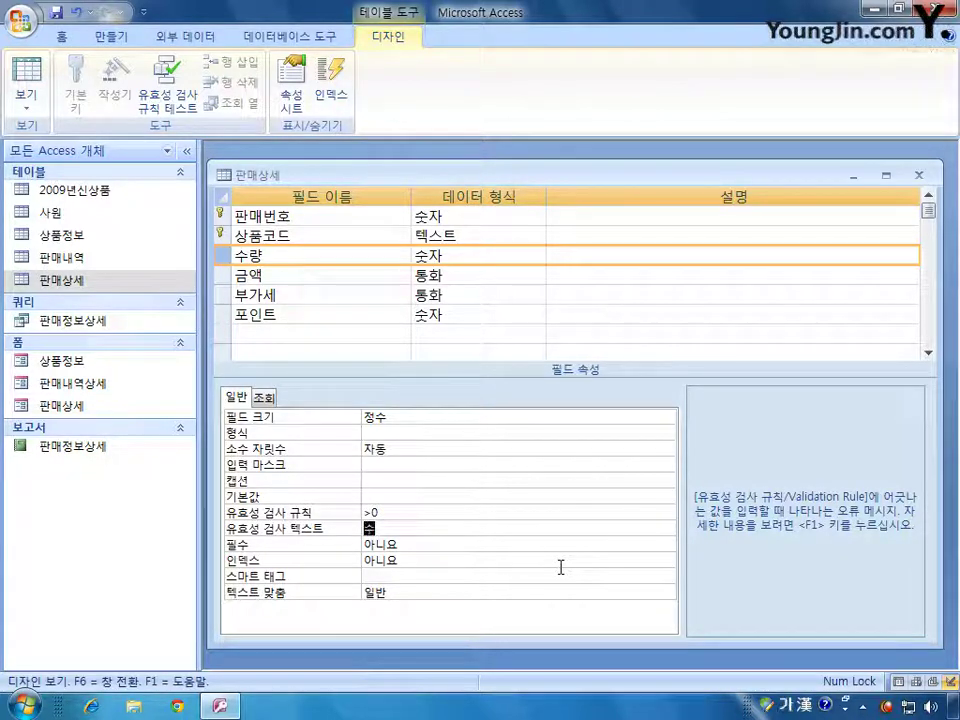
pyautogui.write('량은')
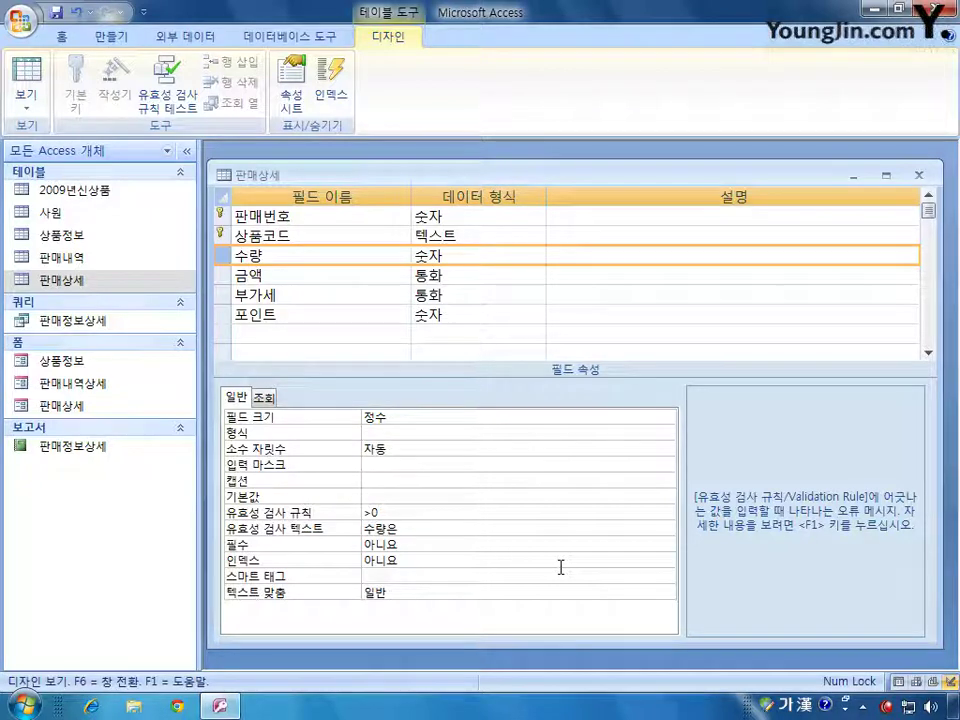
pyautogui.write(' 0보다 커야')
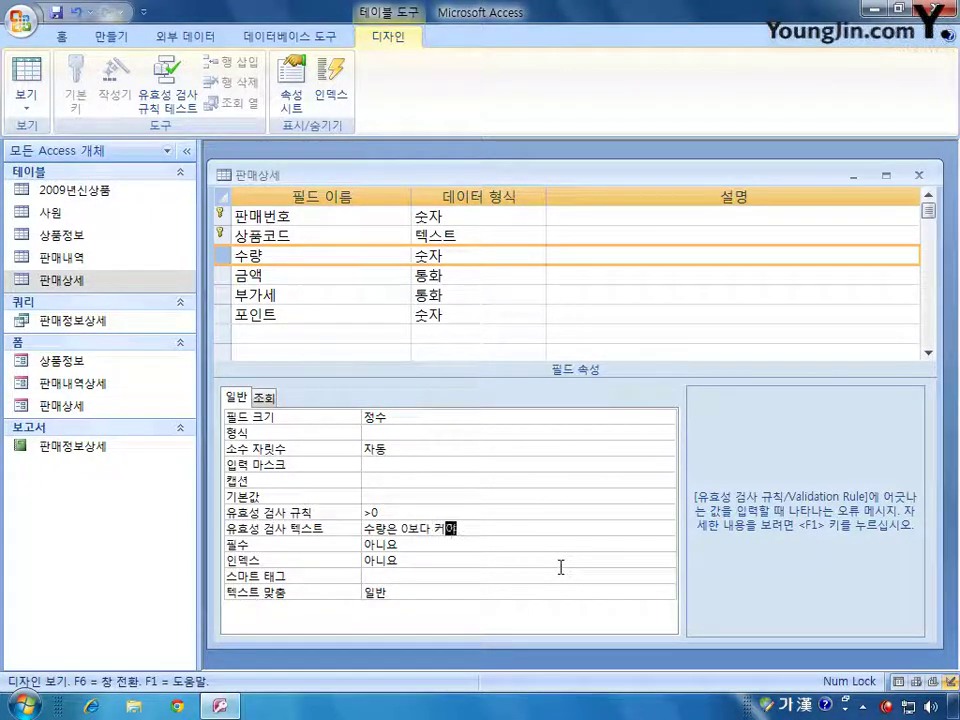
pyautogui.write('합ㄴ니다')
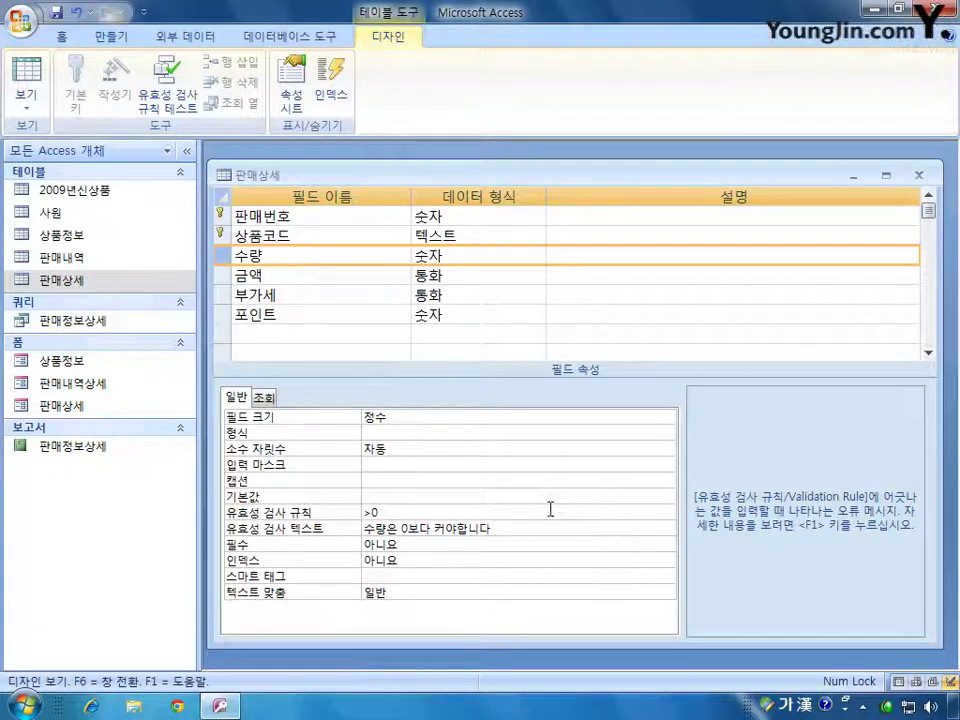
# - Close the 판매상세 table design and save its changes
pyautogui.click(918, 174)
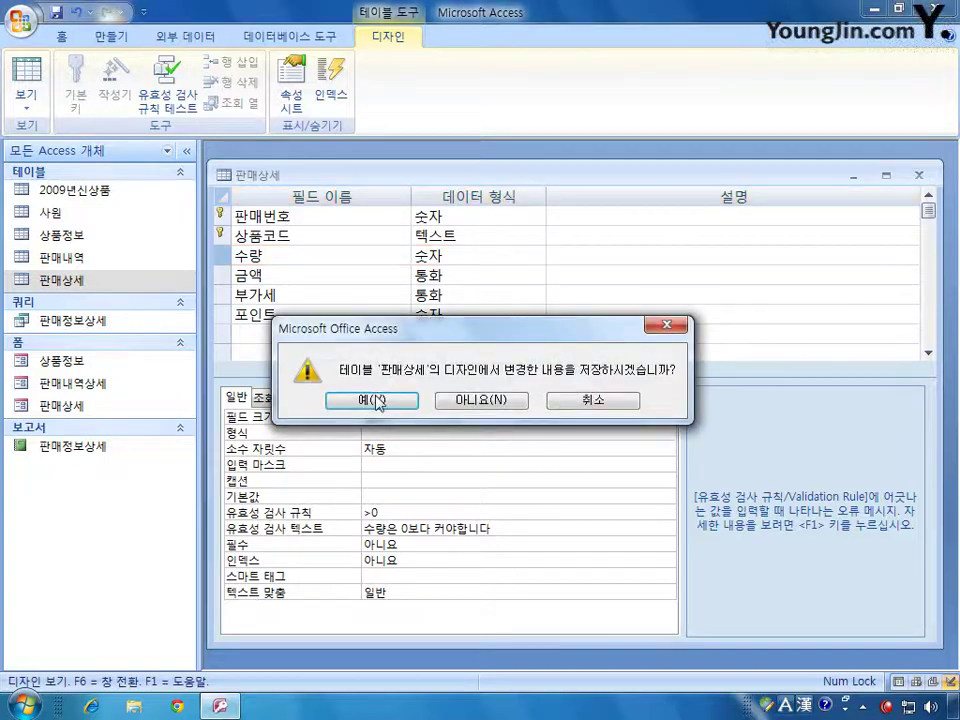
pyautogui.click(373, 457)
pyautogui.click(480, 400)
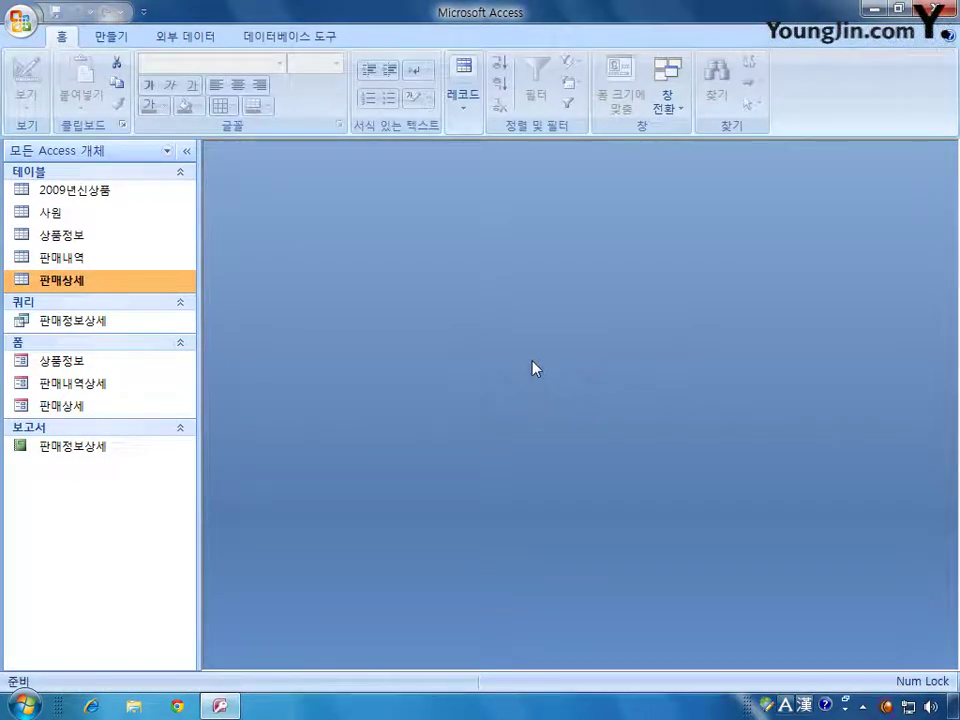
# - Open the 판매내역 table in Design view and move its window slightly upward
pyautogui.rightClick(90, 260)
pyautogui.click(138, 290)
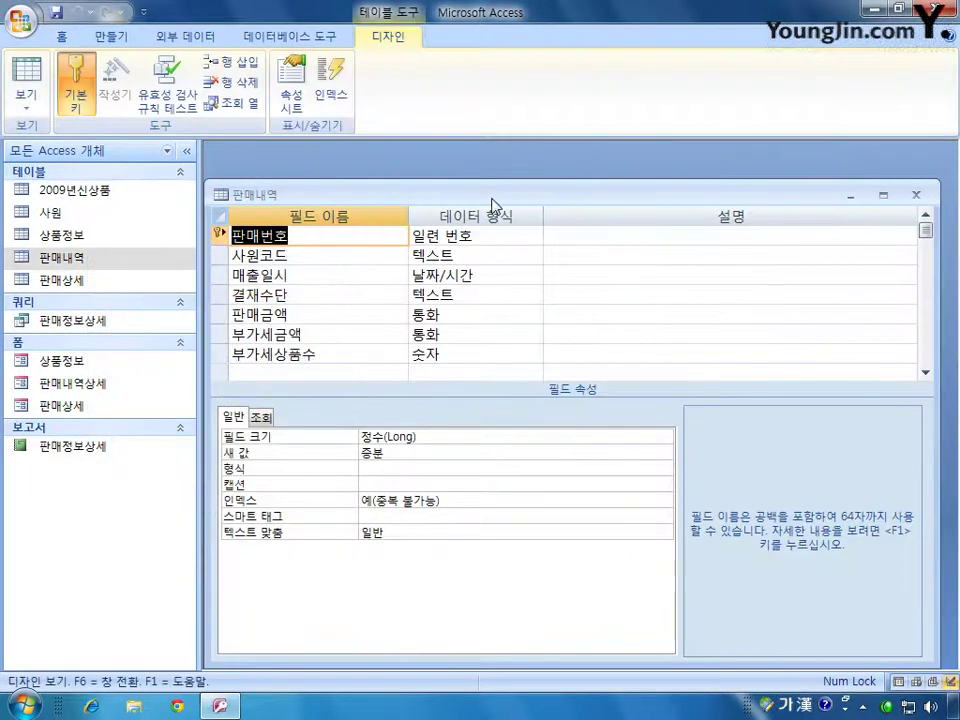
pyautogui.moveTo(495, 199); pyautogui.dragTo(503, 176)
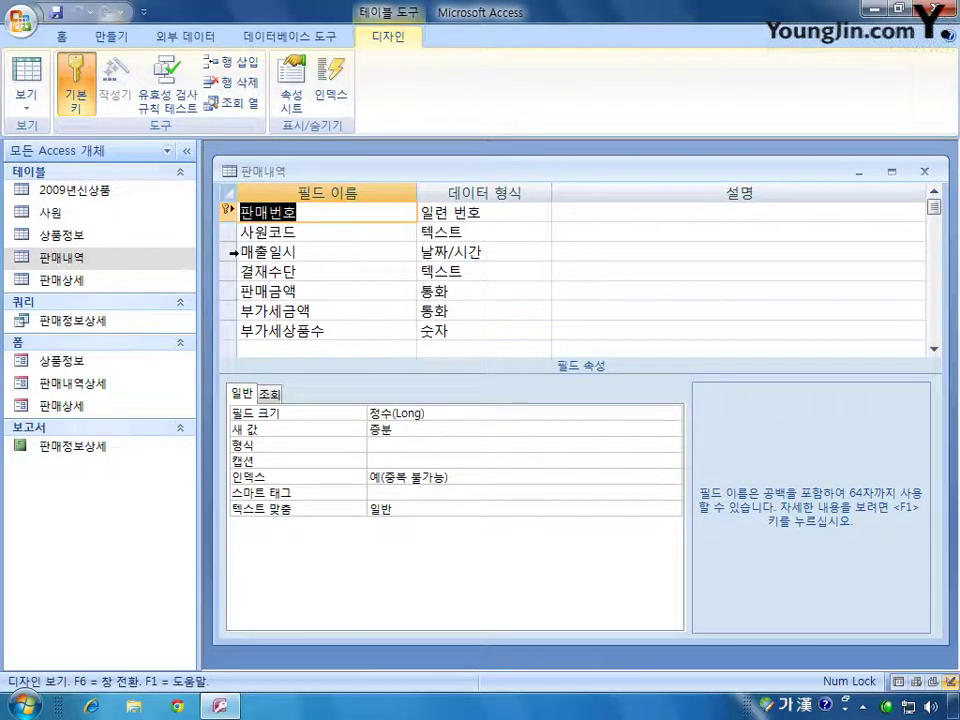
# - Set the default value of the 매출일시 field to now() so it records the current date and time
pyautogui.click(231, 256)
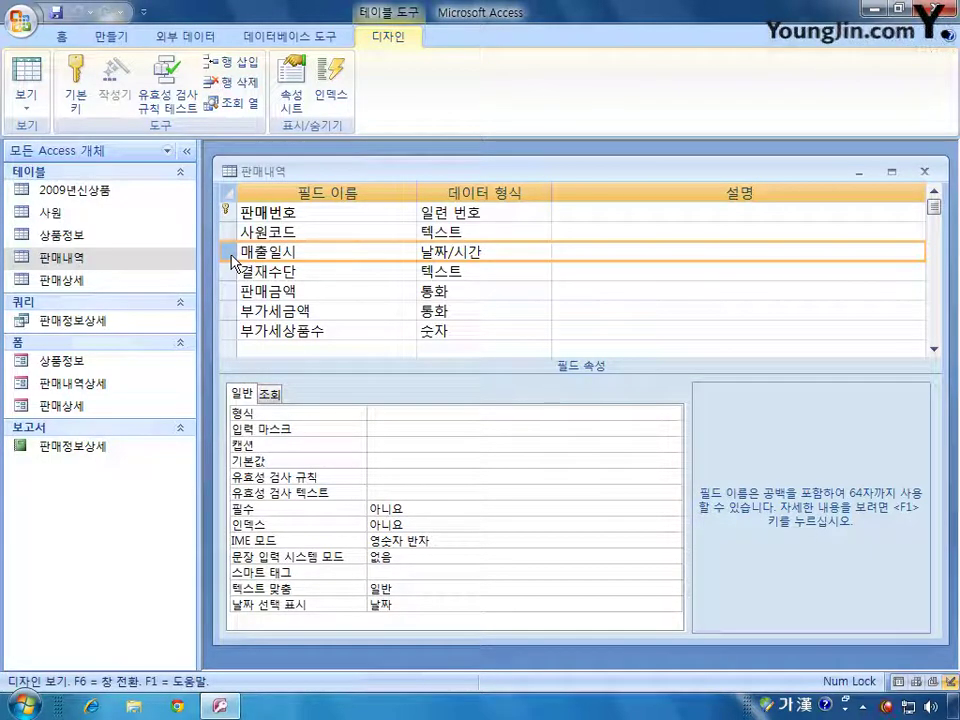
pyautogui.click(458, 466)
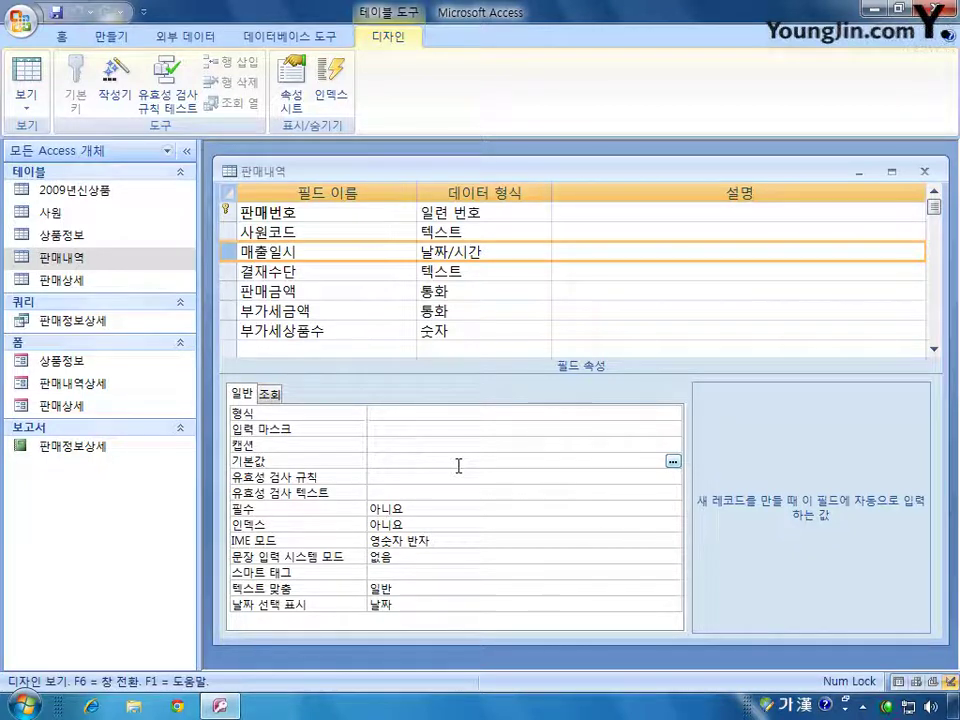
pyautogui.write('ㄱ')
pyautogui.press('BackSpace')
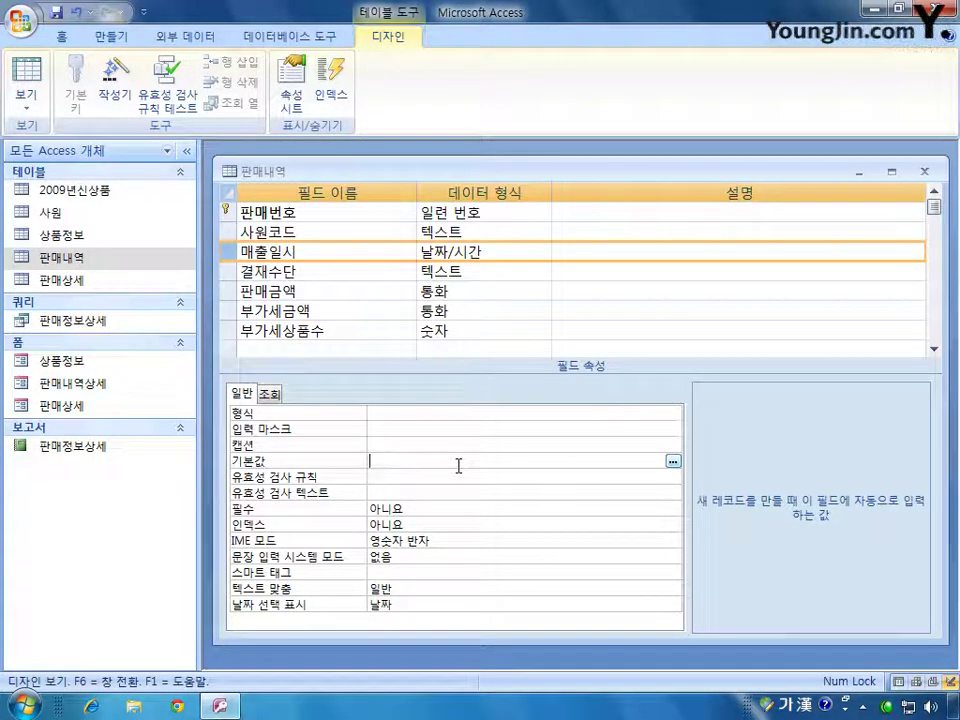
pyautogui.press('Hangul')
pyautogui.write('now()')
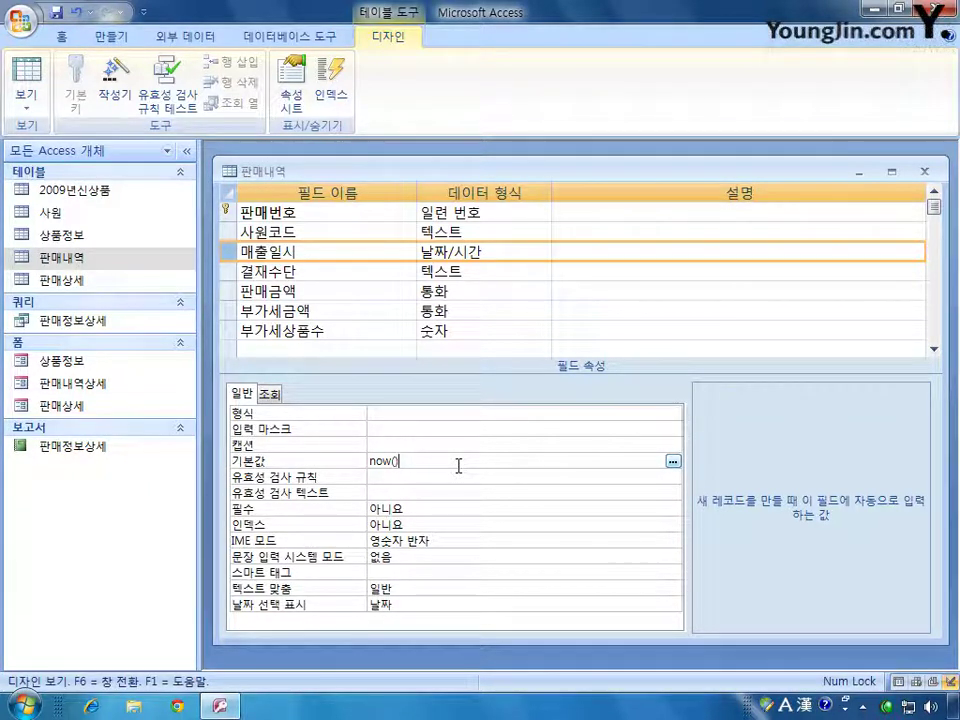
# - Set the display format of the 매출일시 field to 기본 날짜
pyautogui.click(466, 416)
pyautogui.click(673, 413)
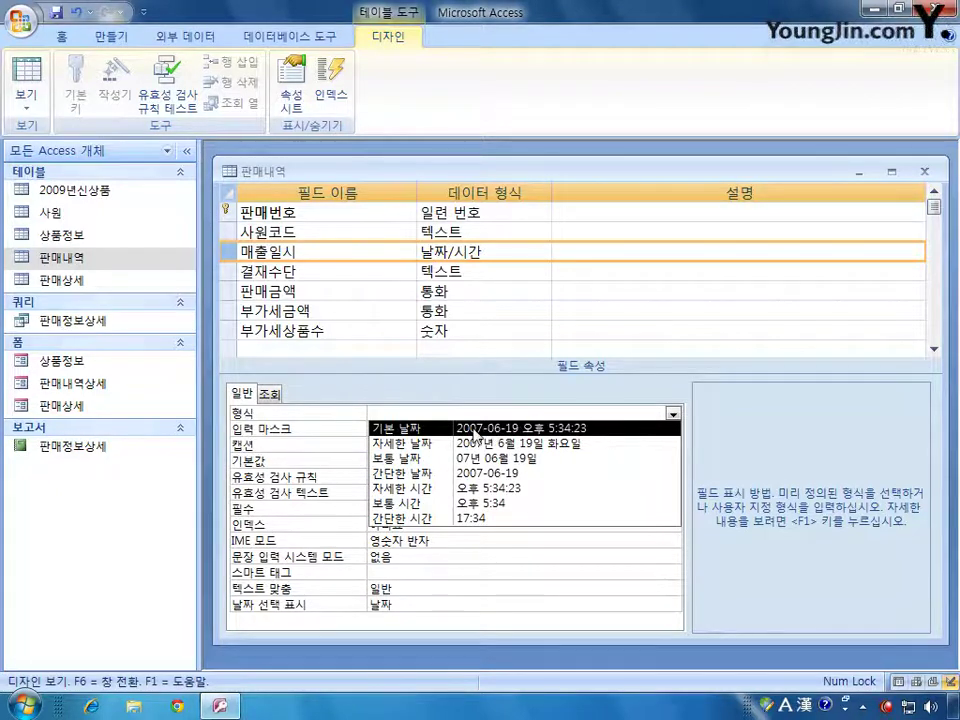
pyautogui.click(582, 433)
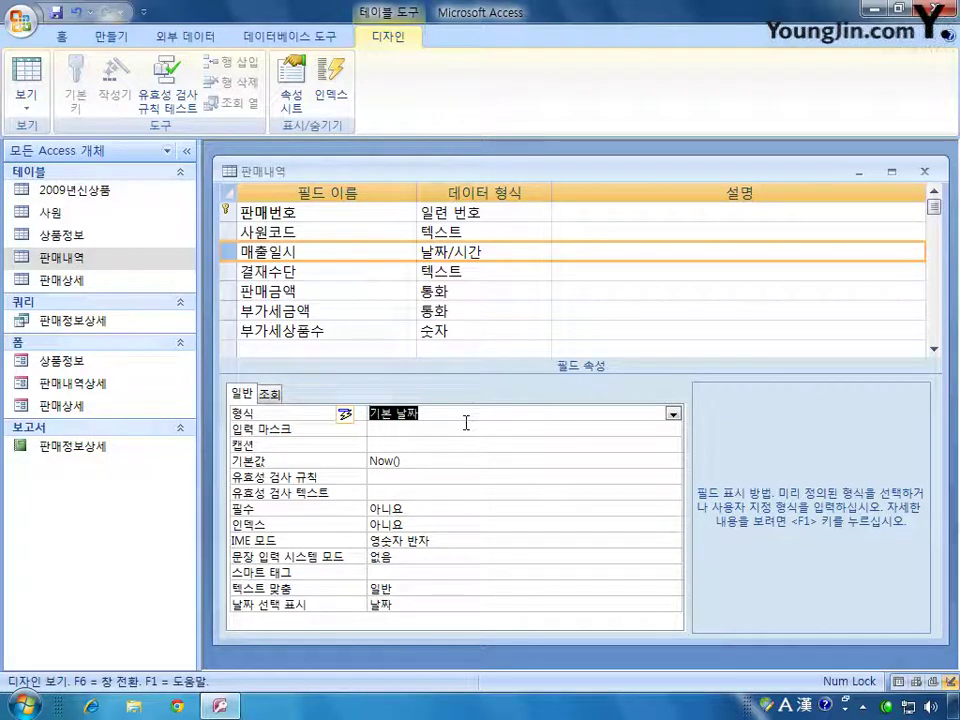
# - Add a new field named 비고 below 부가세상품수 in the 판매내역 table
pyautogui.click(295, 349)
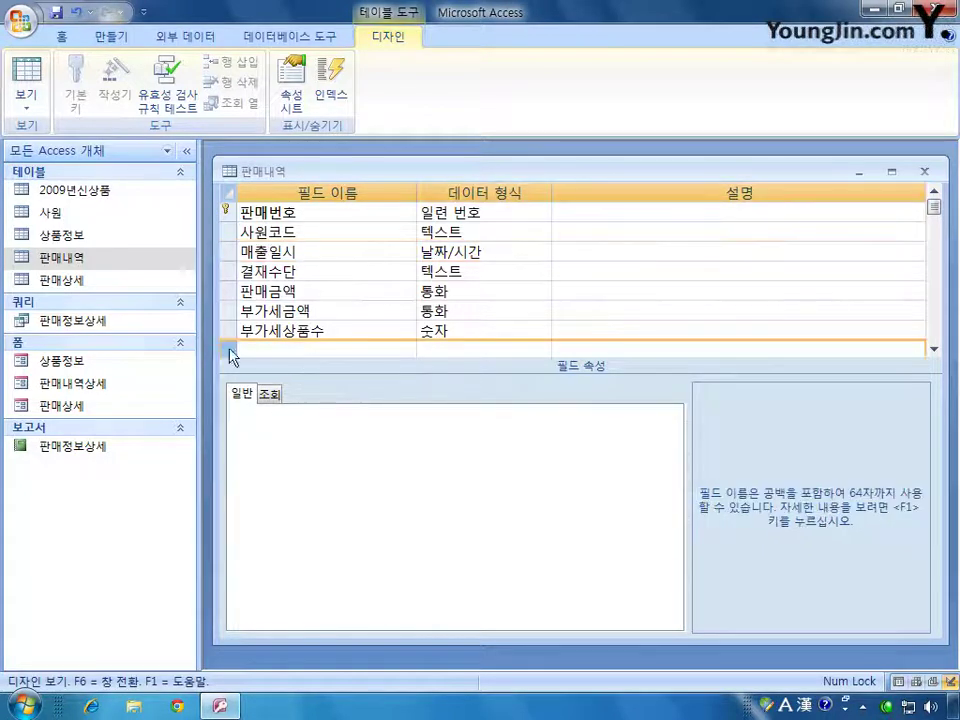
pyautogui.write('ㅇ')
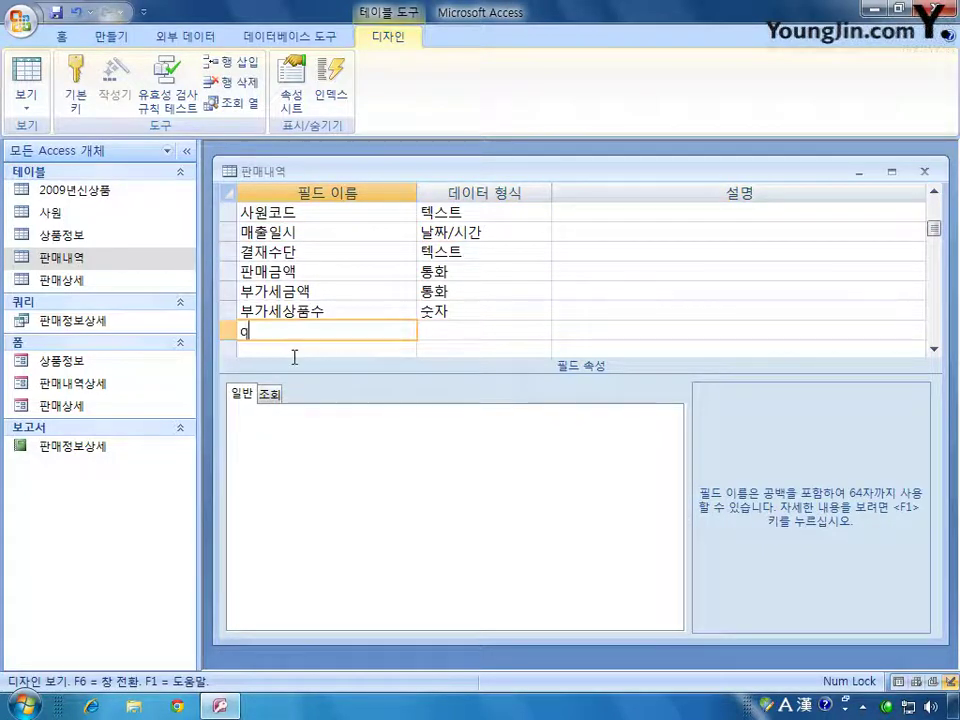
pyautogui.press('BackSpace')
pyautogui.write('q')
pyautogui.press('Hangul')
pyautogui.write('비고')
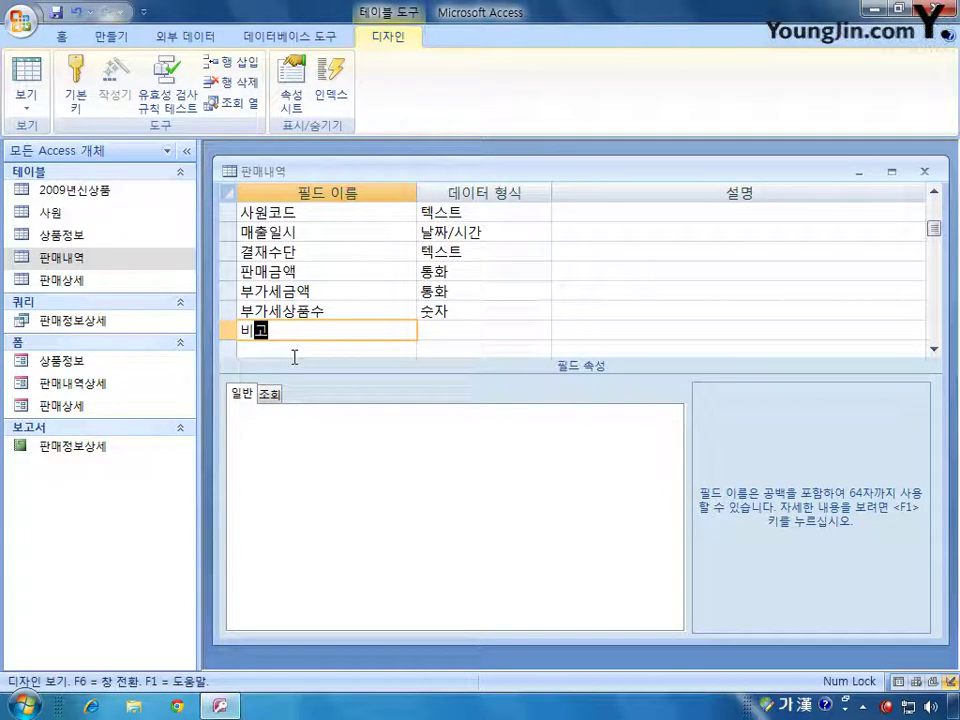
# - Set the 비고 field's data type to 메모, then close the 판매내역 table and save the design
pyautogui.click(540, 330)
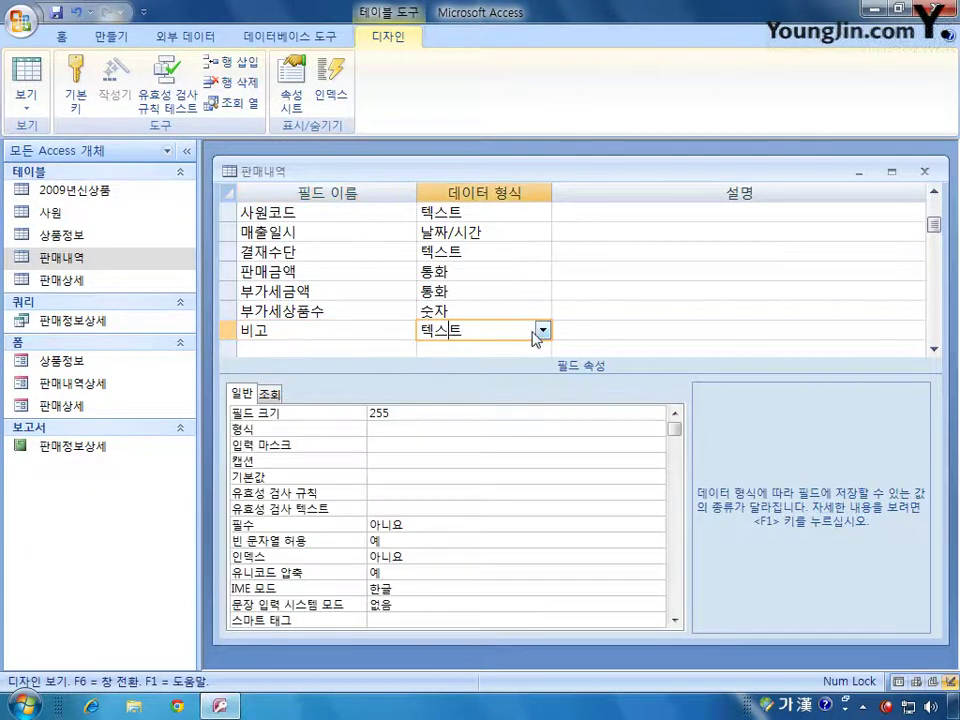
pyautogui.click(541, 330)
pyautogui.click(505, 370)
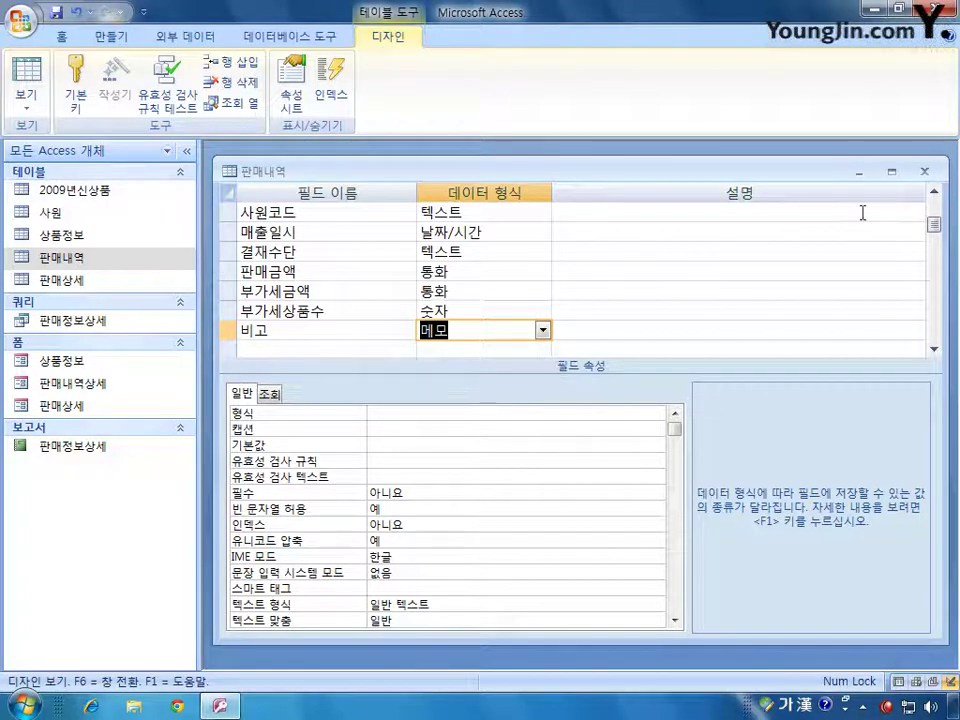
pyautogui.click(924, 171)
pyautogui.click(407, 399)
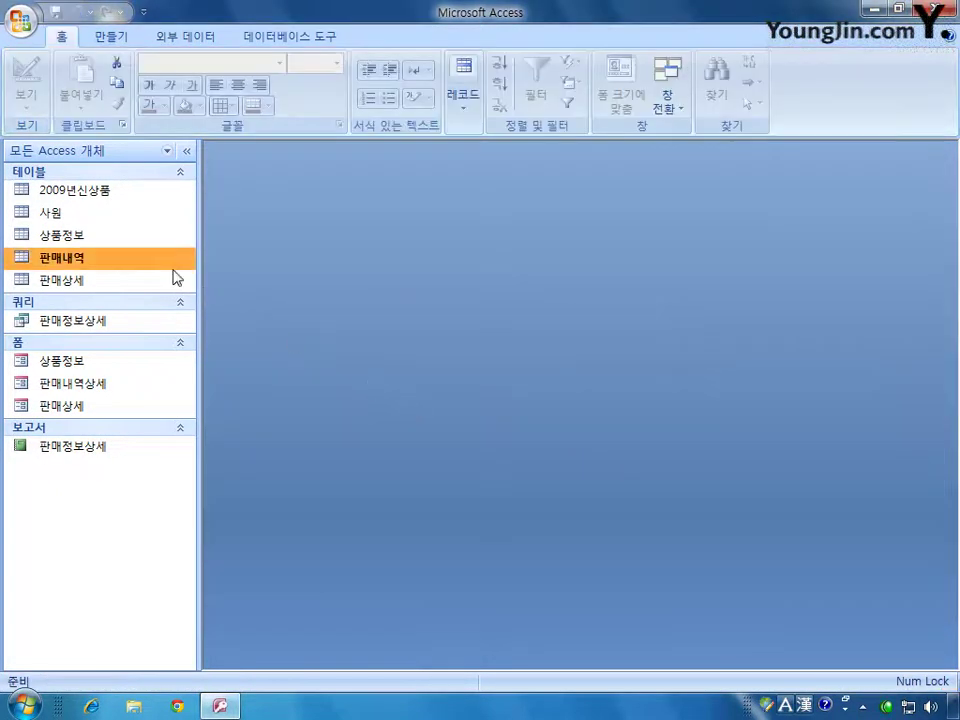
# - Open the 판매내역 table in design view and set the 매출일시 field's default value to date()
pyautogui.doubleClick(80, 260)
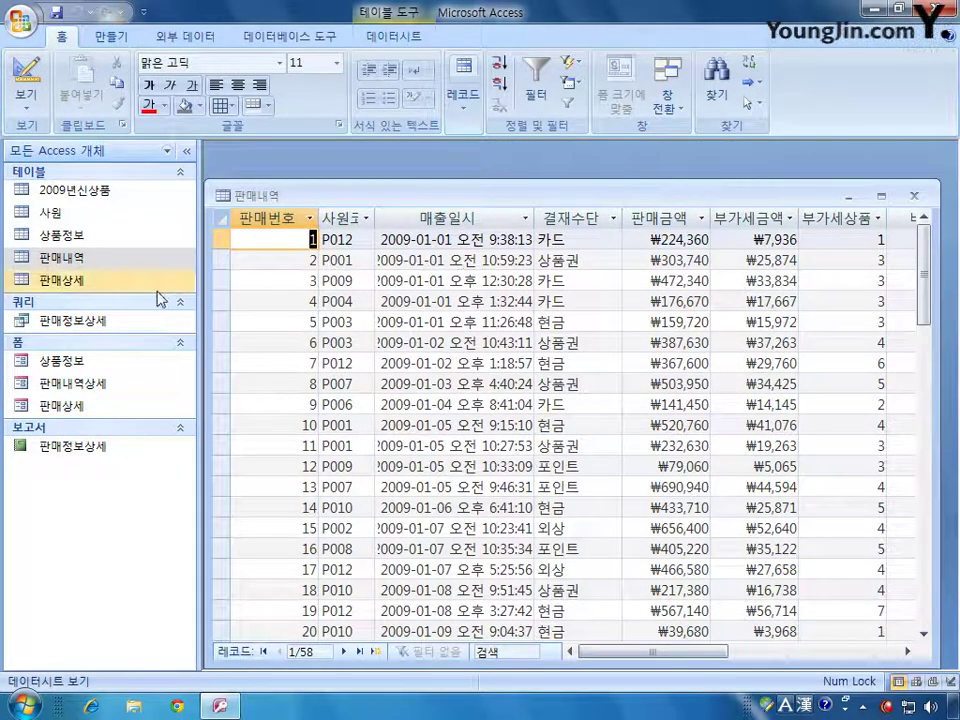
pyautogui.rightClick(80, 259)
pyautogui.click(140, 292)
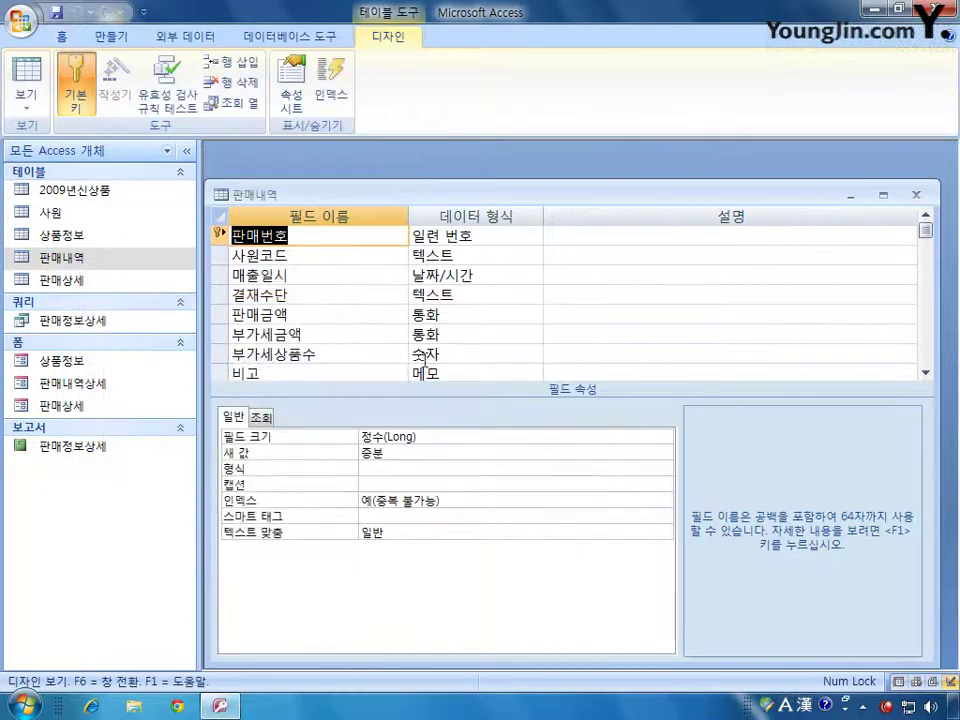
pyautogui.click(220, 314)
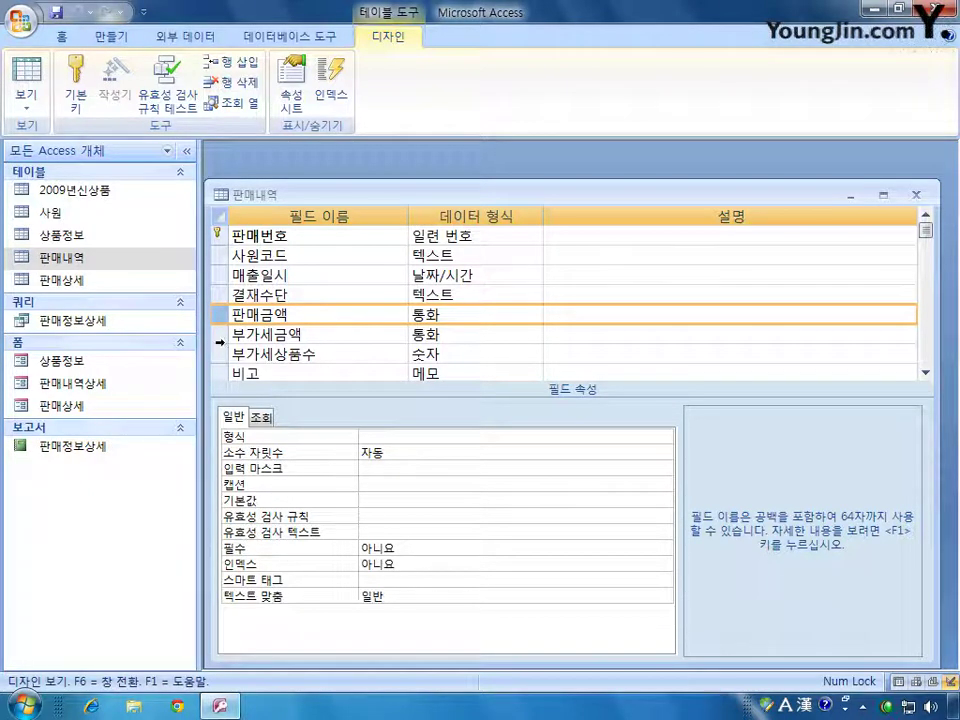
pyautogui.click(224, 274)
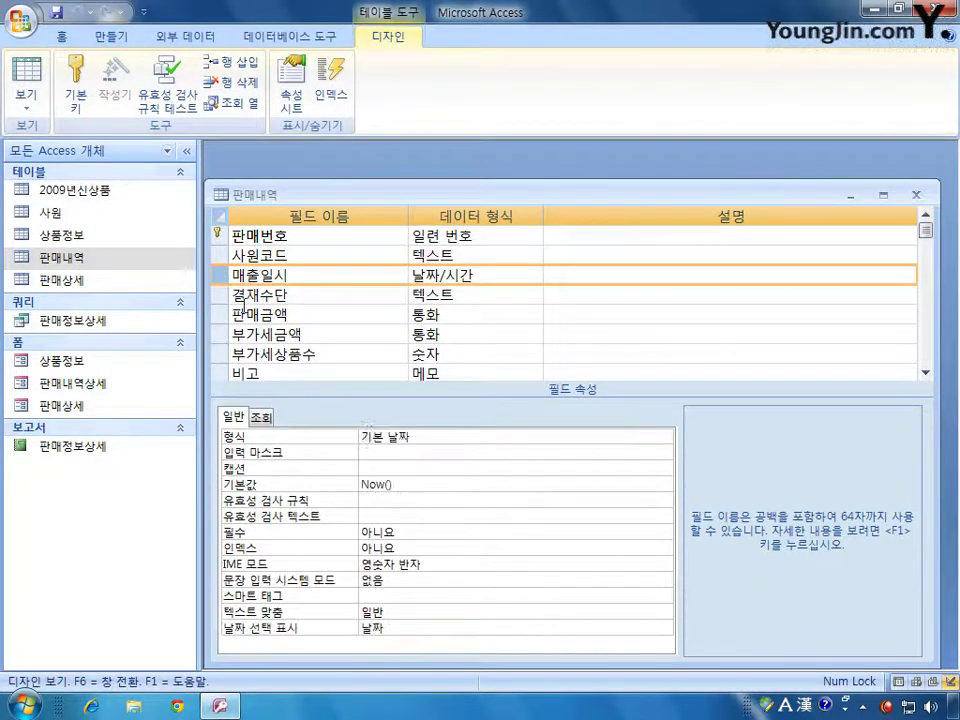
pyautogui.click(360, 482)
pyautogui.doubleClick(358, 480)
pyautogui.write('da')
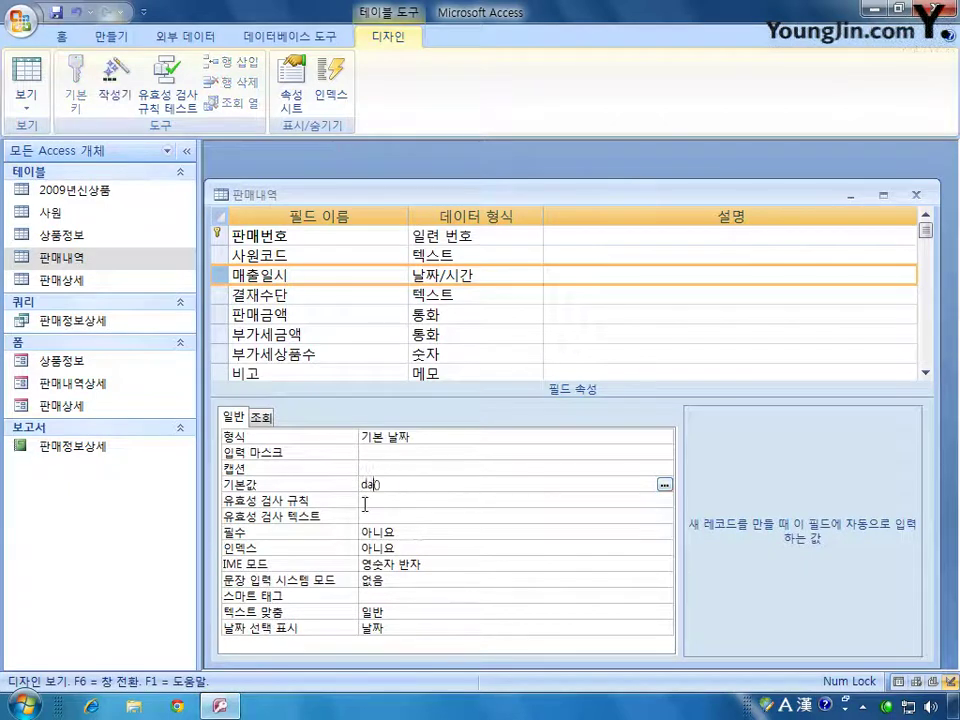
pyautogui.write('te')
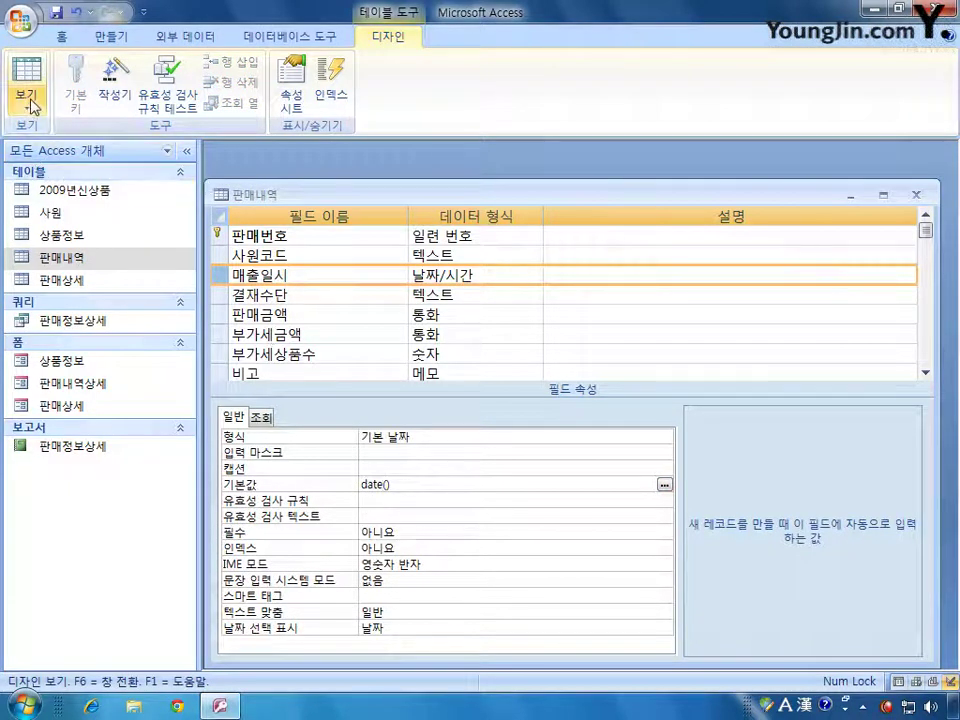
# - Save the design and examine the default 매출일시 value of the new record in the 판매내역 datasheet
pyautogui.click(28, 95)
pyautogui.click(425, 402)
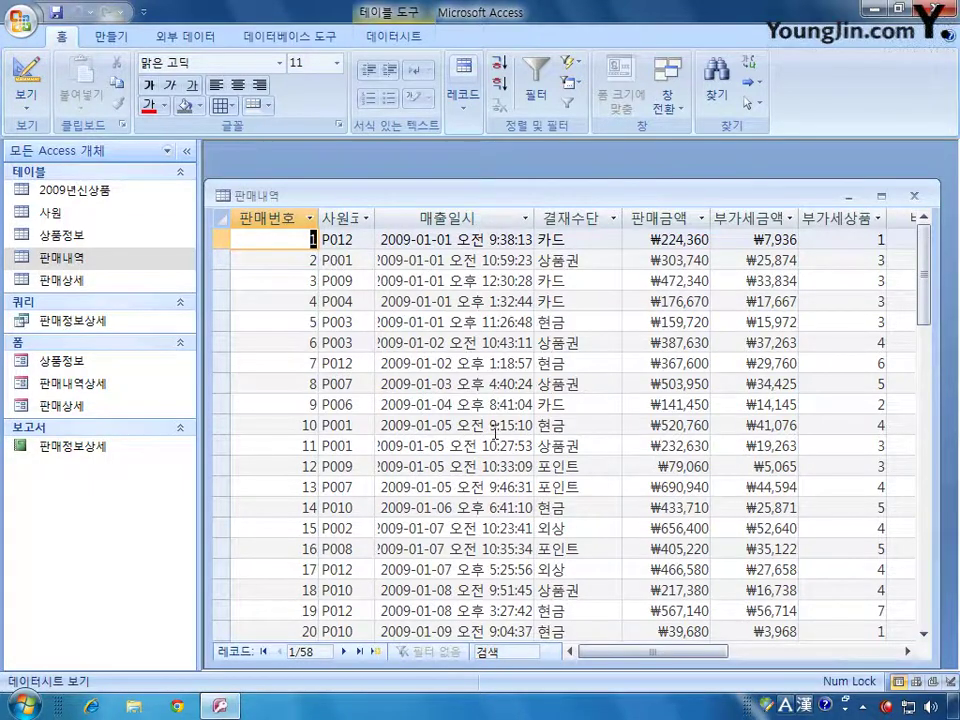
pyautogui.moveTo(926, 332); pyautogui.dragTo(889, 568)
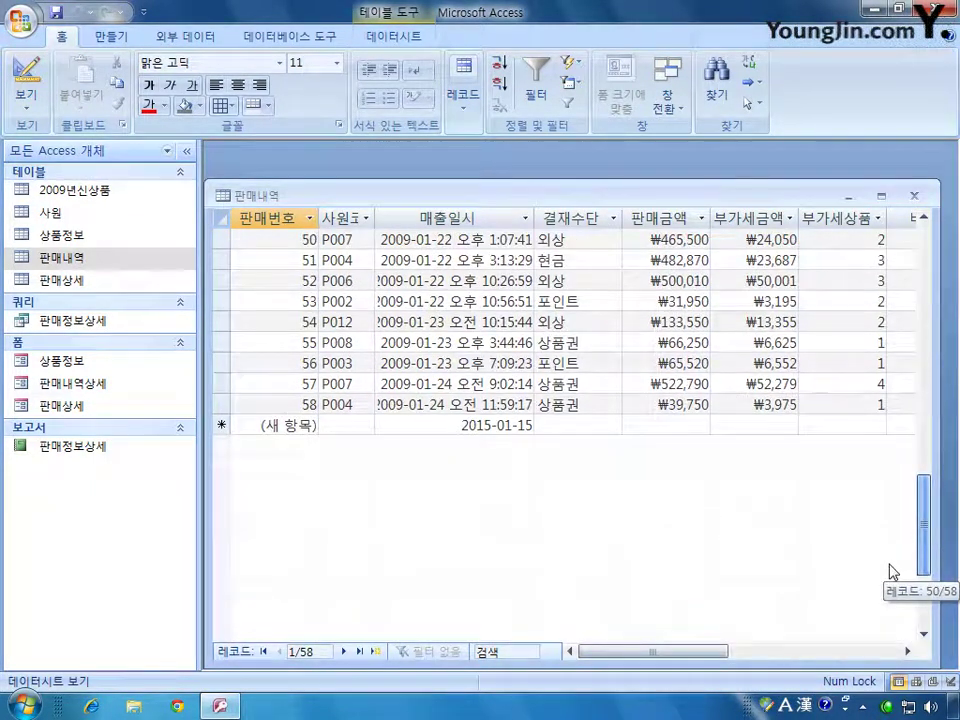
pyautogui.click(464, 424)
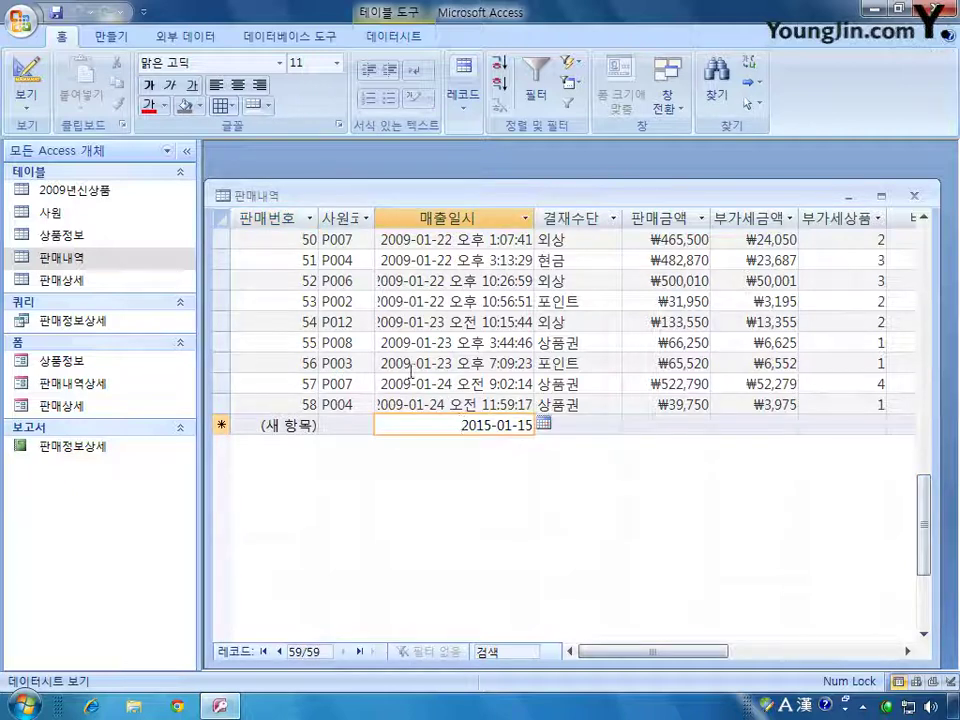
# - Set the 매출일시 field's default value back to now() in design view, then save the design and show the datasheet
pyautogui.click(26, 84)
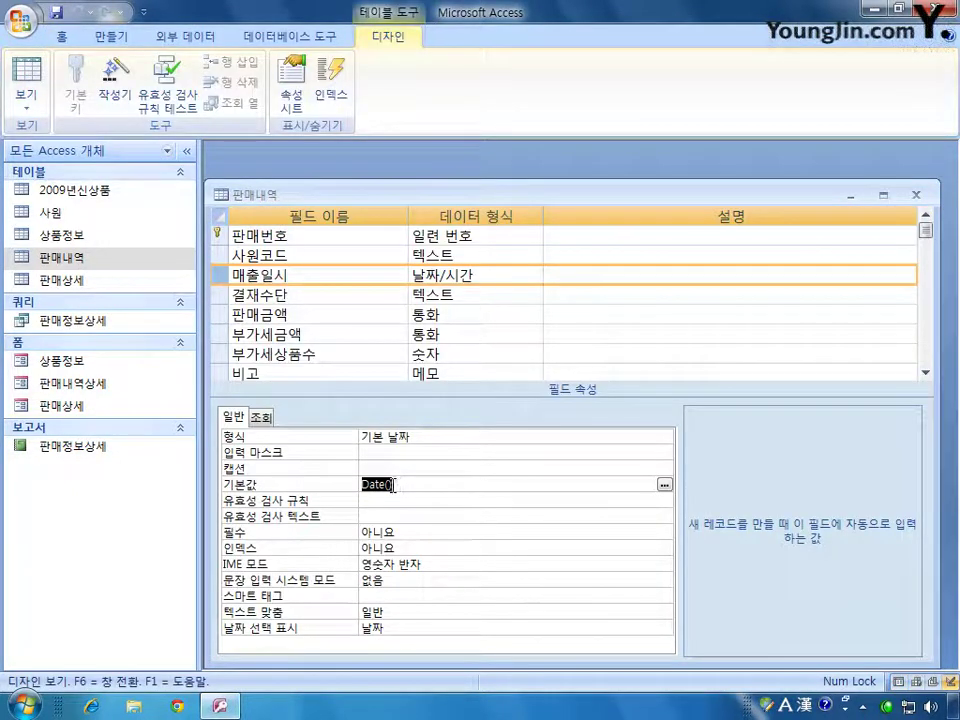
pyautogui.click(386, 486)
pyautogui.moveTo(384, 487); pyautogui.dragTo(353, 488)
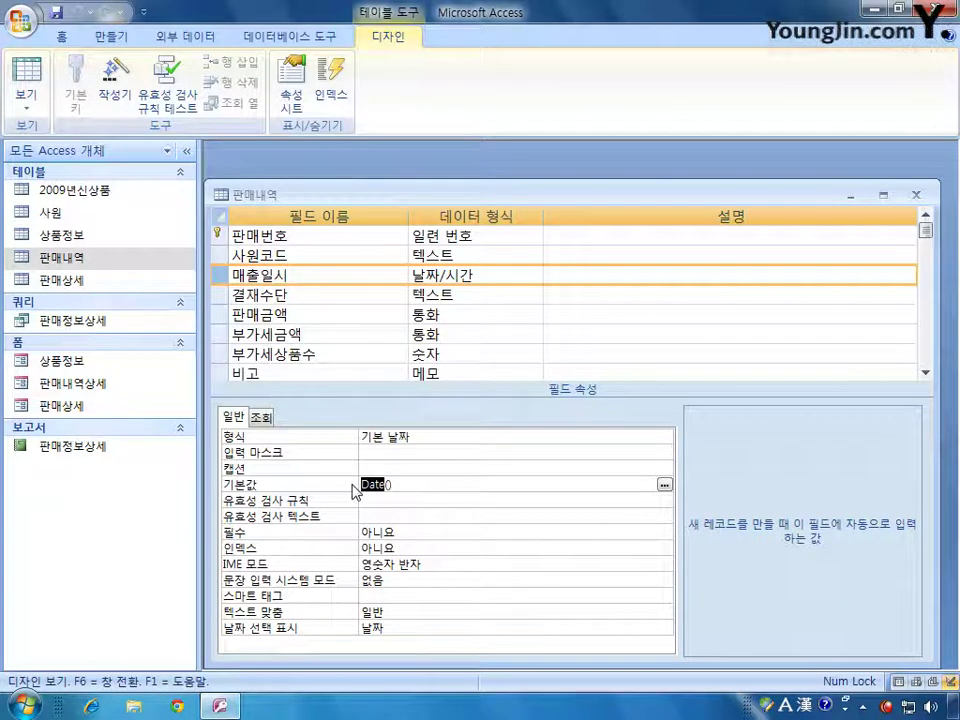
pyautogui.write('now')
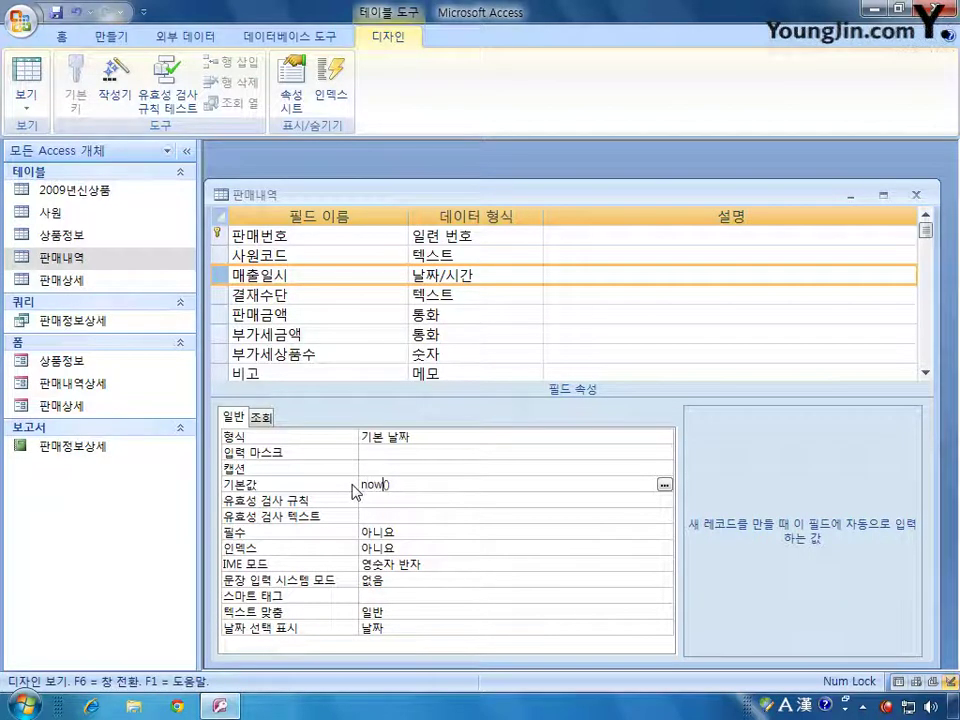
pyautogui.click(26, 75)
pyautogui.click(458, 411)
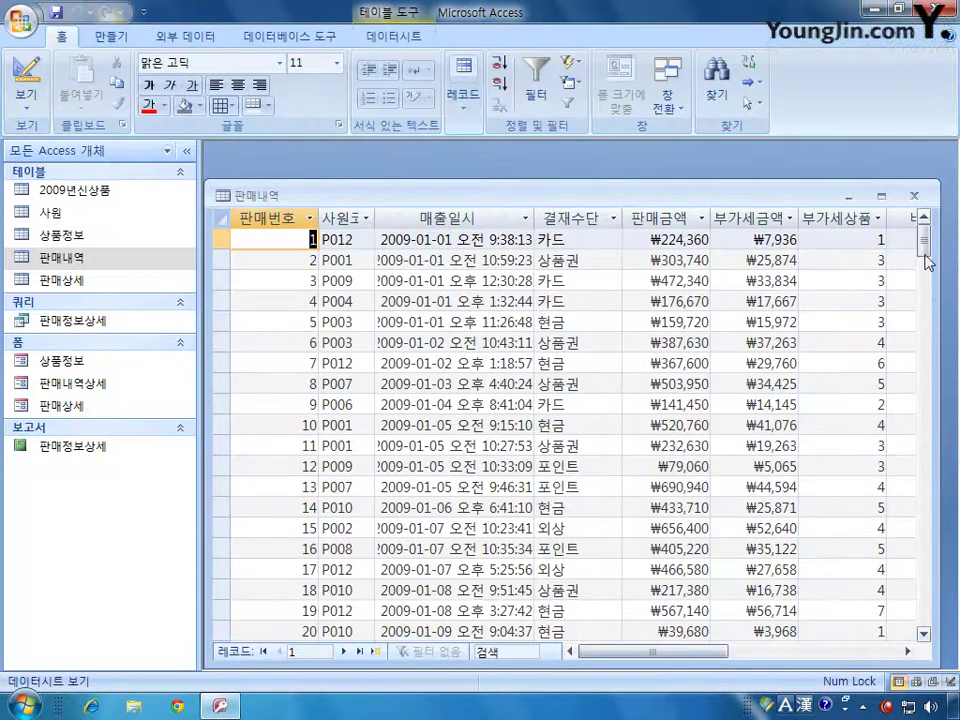
# - Examine the date and time in the new record's 매출일시 field, then close the 판매내역 table
pyautogui.moveTo(926, 231); pyautogui.dragTo(928, 397)
pyautogui.scroll(2, 769, 362)
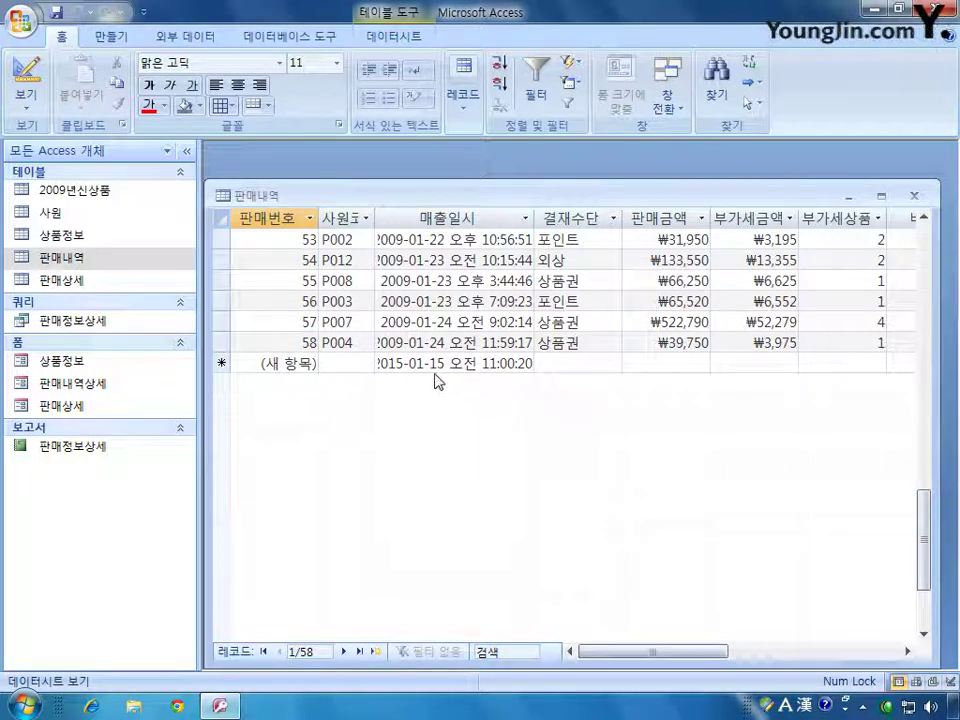
pyautogui.moveTo(443, 367); pyautogui.dragTo(365, 362)
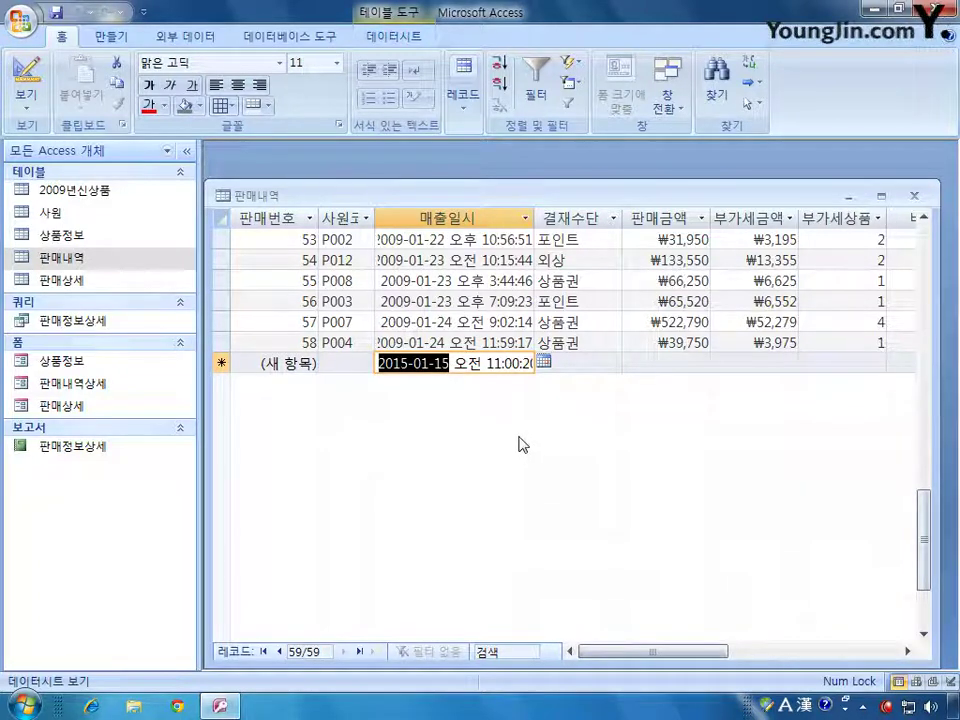
pyautogui.click(913, 195)
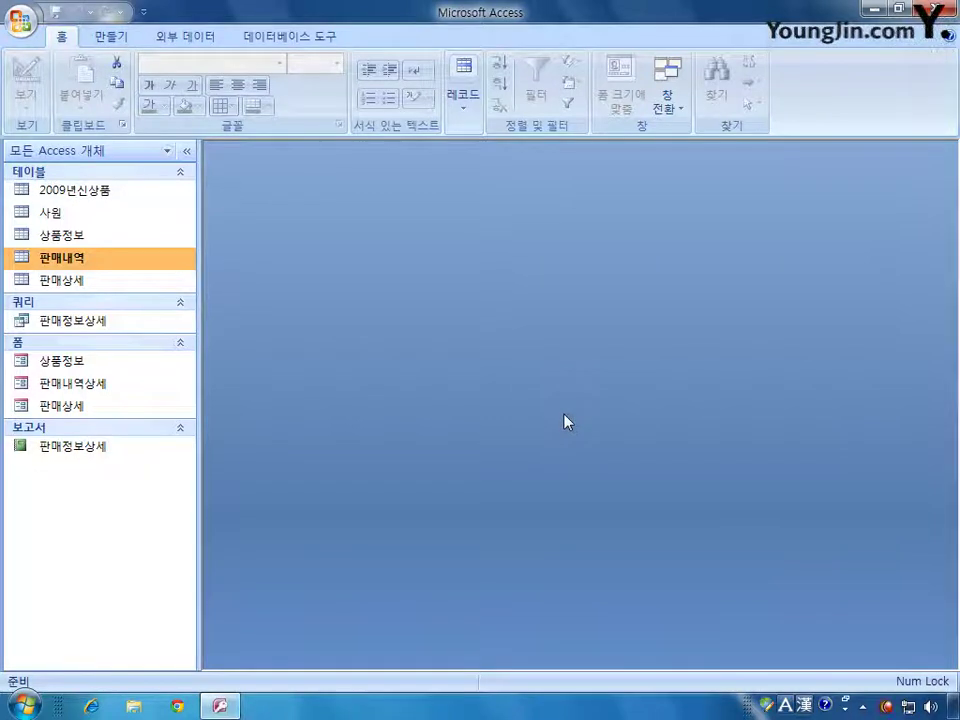
# - Compare the fields of the 2009년신상품 and 상품정보 tables in their datasheets, then close both tables
pyautogui.click(111, 36)
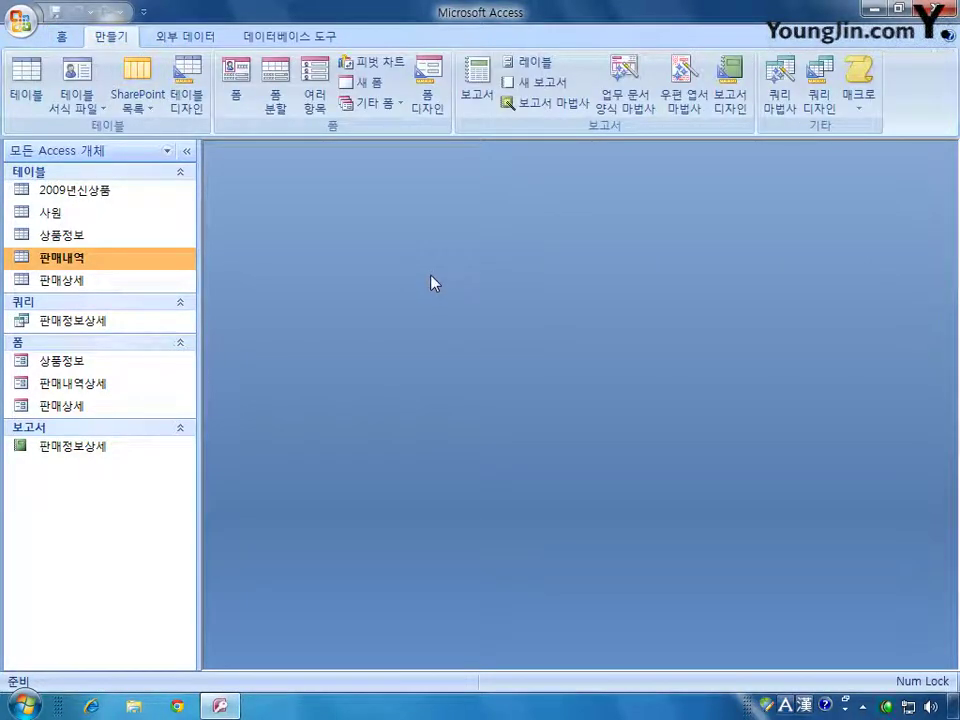
pyautogui.doubleClick(99, 192)
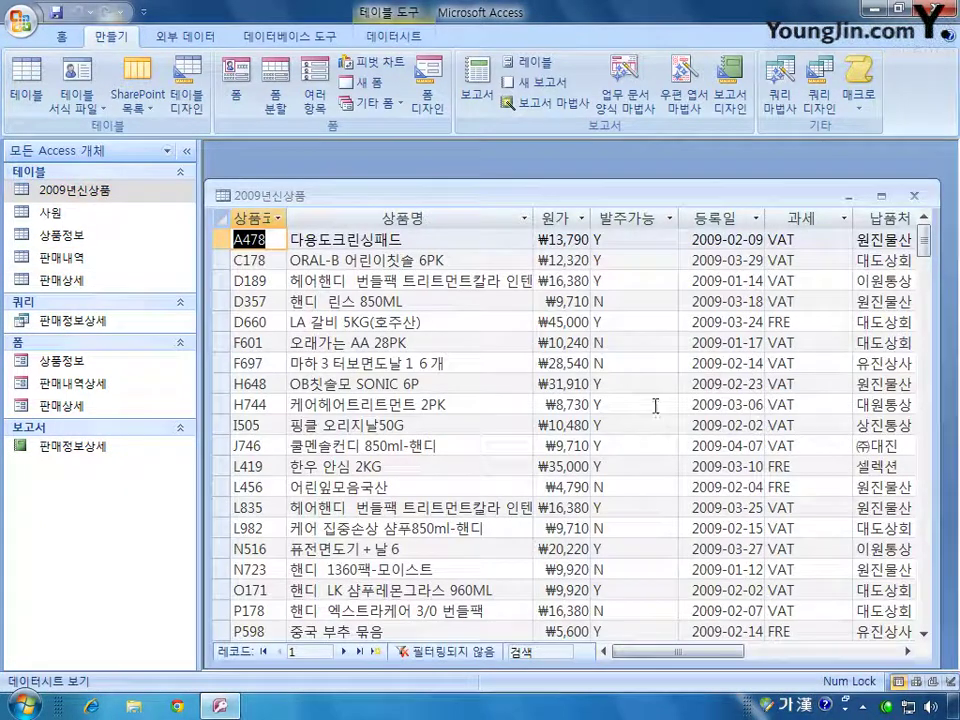
pyautogui.doubleClick(62, 235)
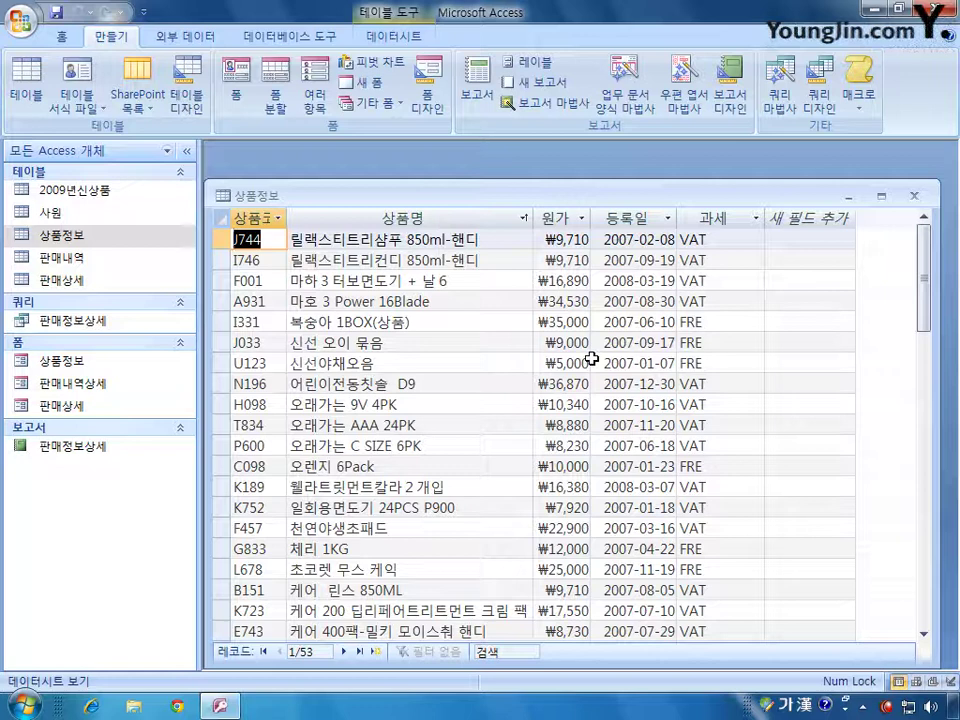
pyautogui.click(913, 196)
pyautogui.click(914, 196)
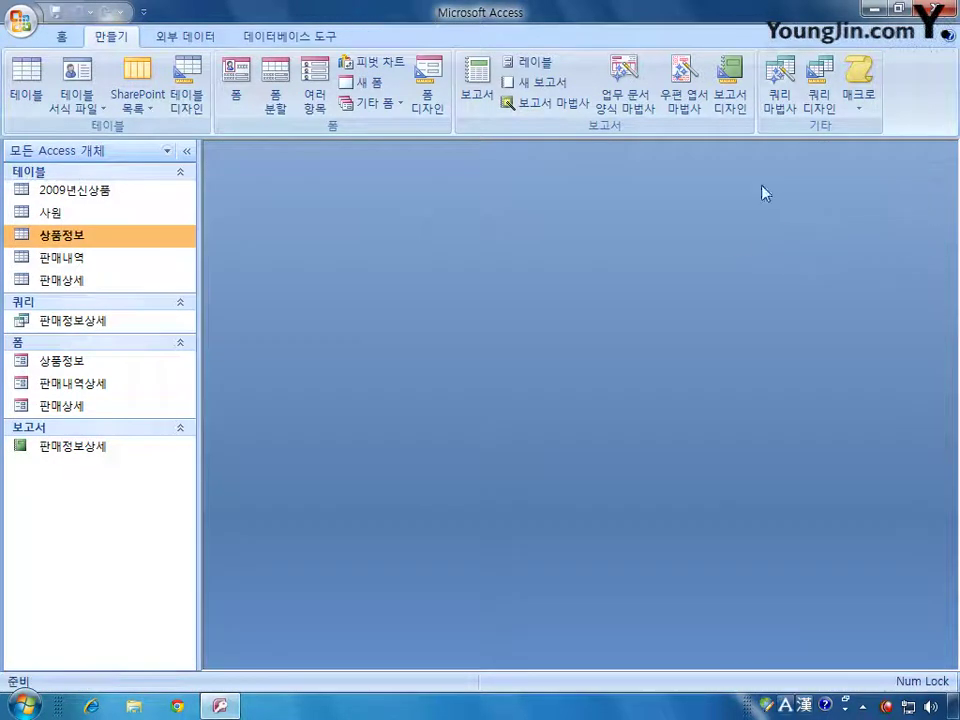
# - Create a new query in design view with the 2009년신상품 table and enlarge its field list to show every field
pyautogui.click(819, 95)
pyautogui.moveTo(486, 407); pyautogui.dragTo(574, 294)
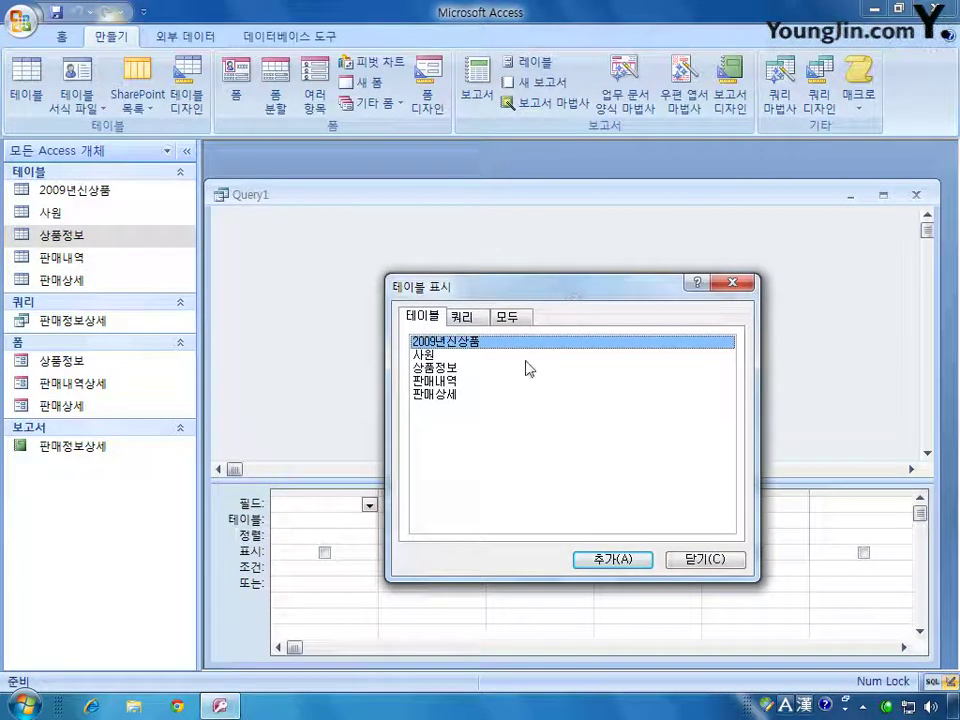
pyautogui.click(612, 559)
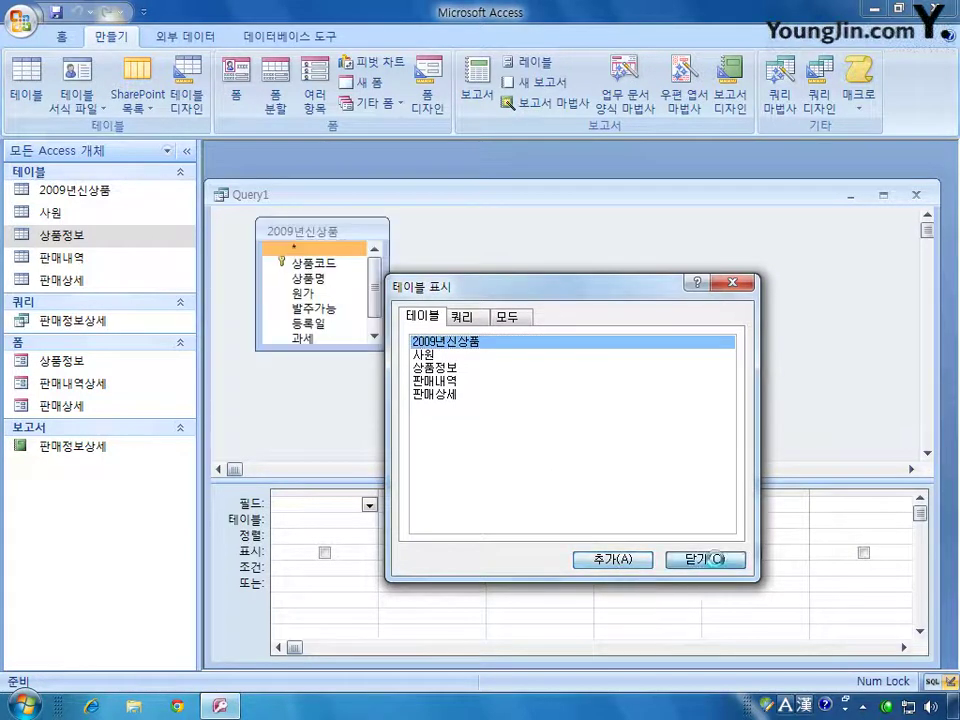
pyautogui.click(700, 560)
pyautogui.moveTo(349, 350); pyautogui.dragTo(346, 389)
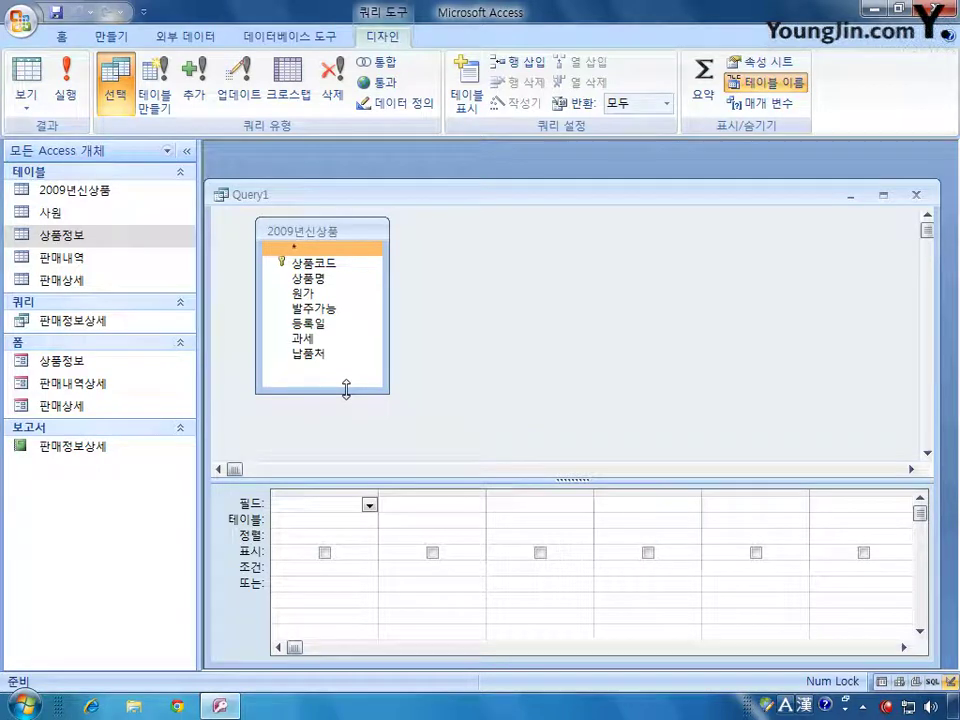
# - Add the 상품코드, 상품명, 원가, 등록일 and 과세 fields of 2009년신상품 to the query grid
pyautogui.click(335, 308)
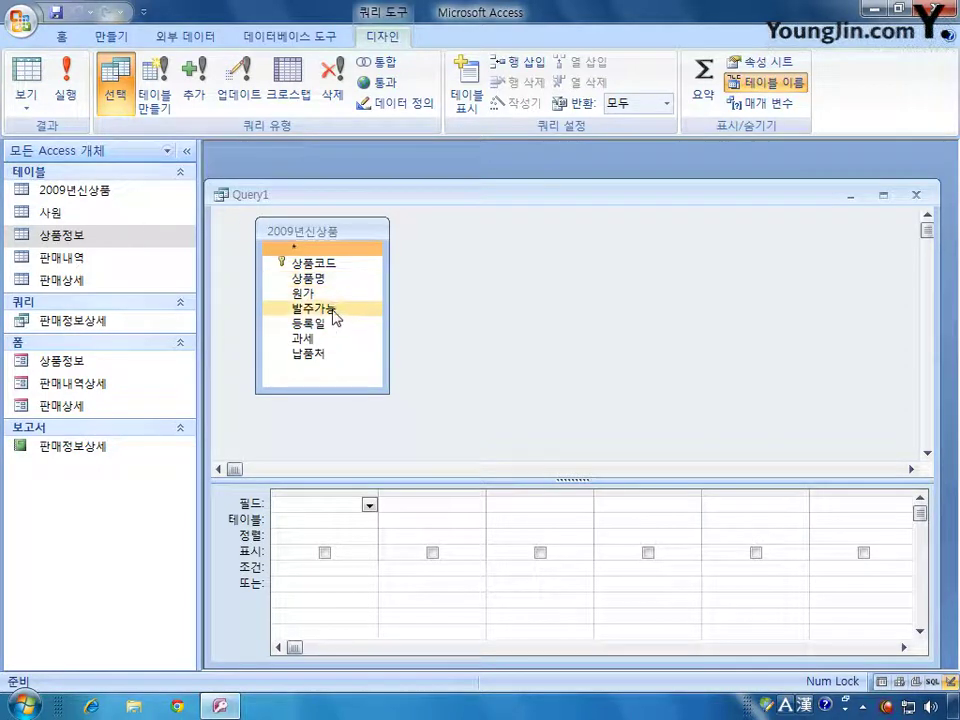
pyautogui.click(323, 362)
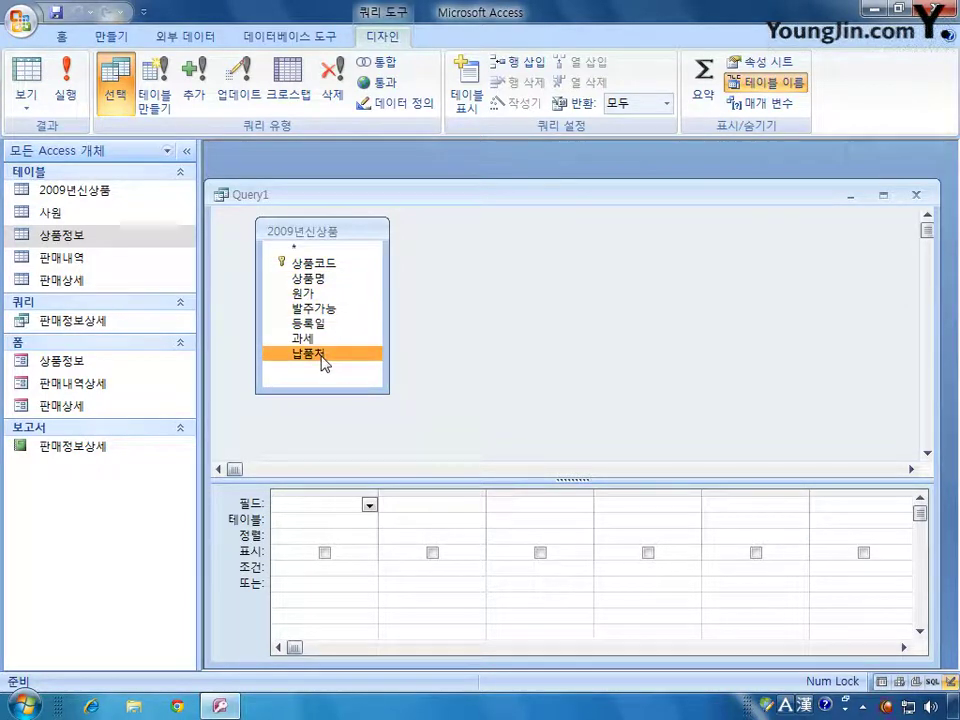
pyautogui.doubleClick(313, 263)
pyautogui.click(323, 280)
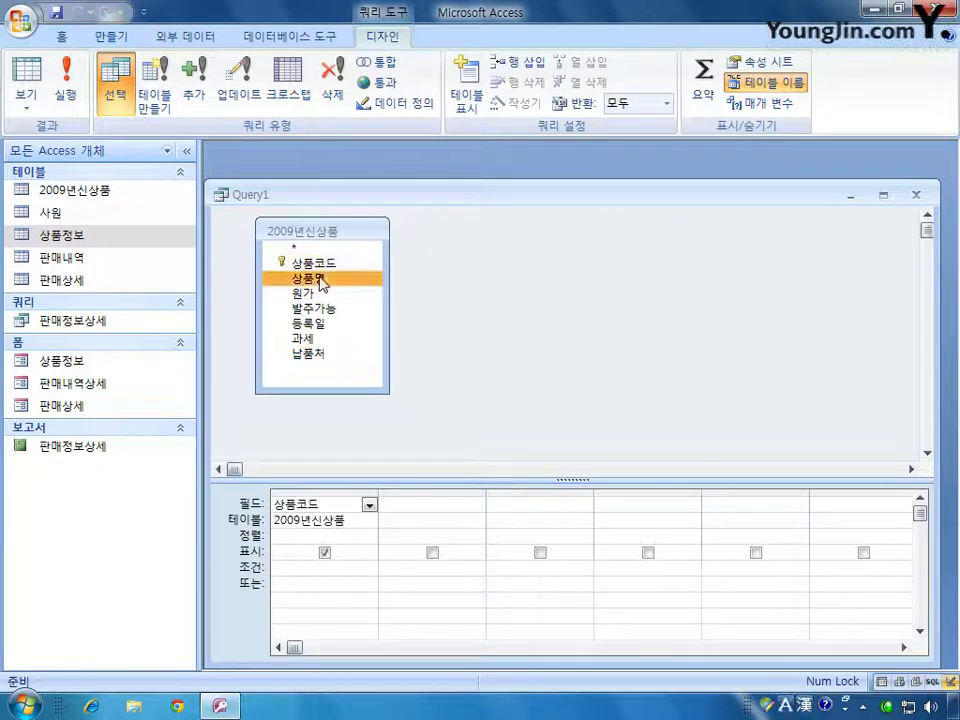
pyautogui.doubleClick(320, 280)
pyautogui.doubleClick(308, 293)
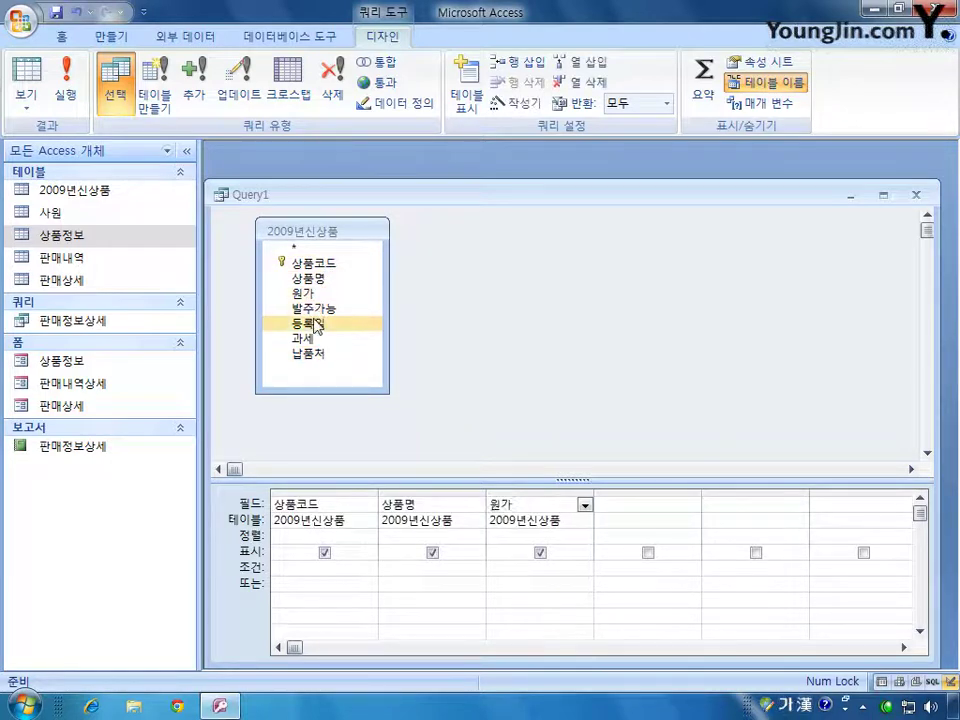
pyautogui.doubleClick(316, 327)
pyautogui.click(303, 339)
pyautogui.doubleClick(303, 339)
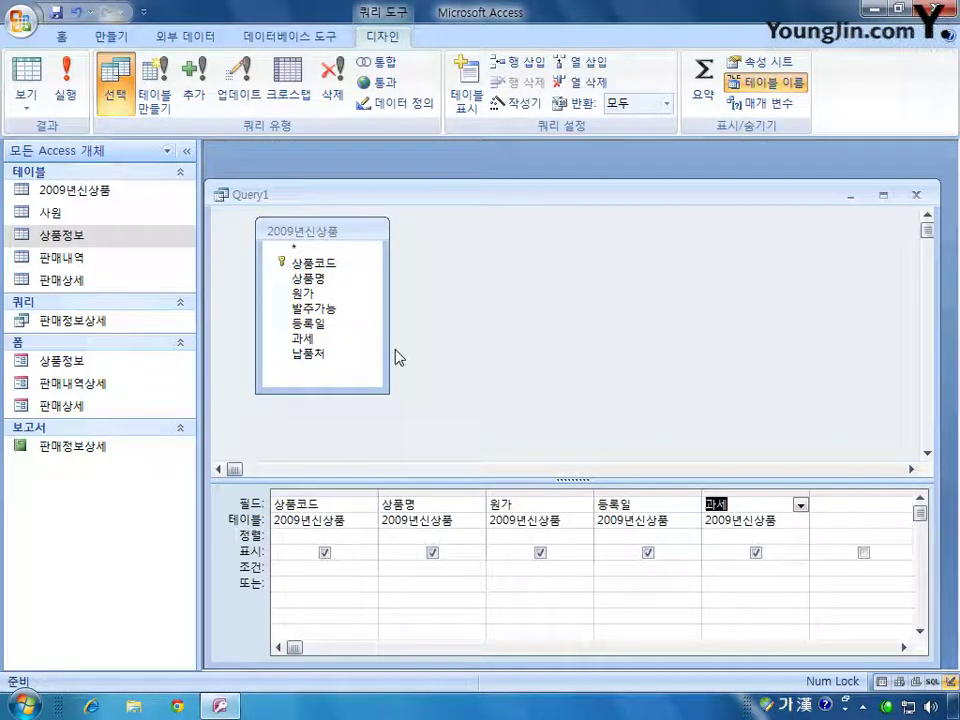
pyautogui.click(366, 323)
pyautogui.click(352, 310)
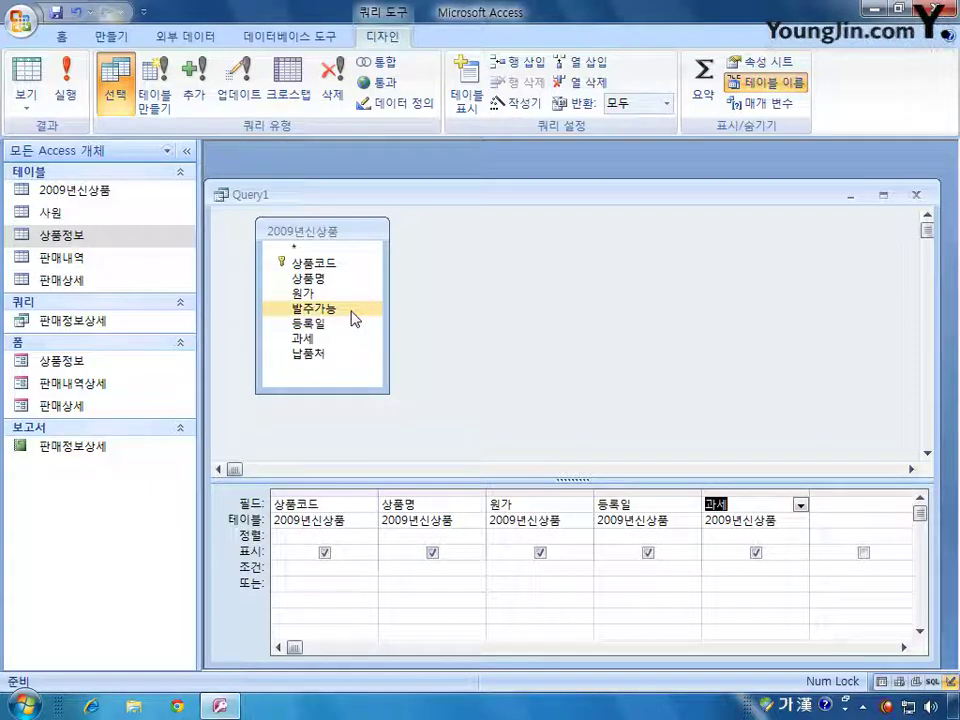
pyautogui.click(344, 356)
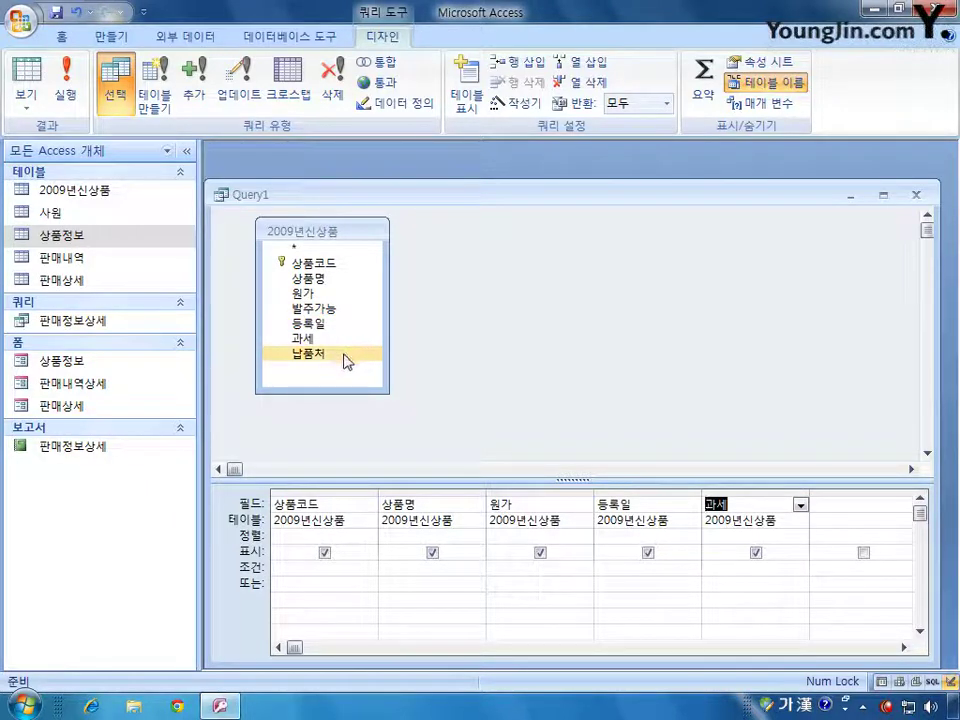
pyautogui.click(514, 455)
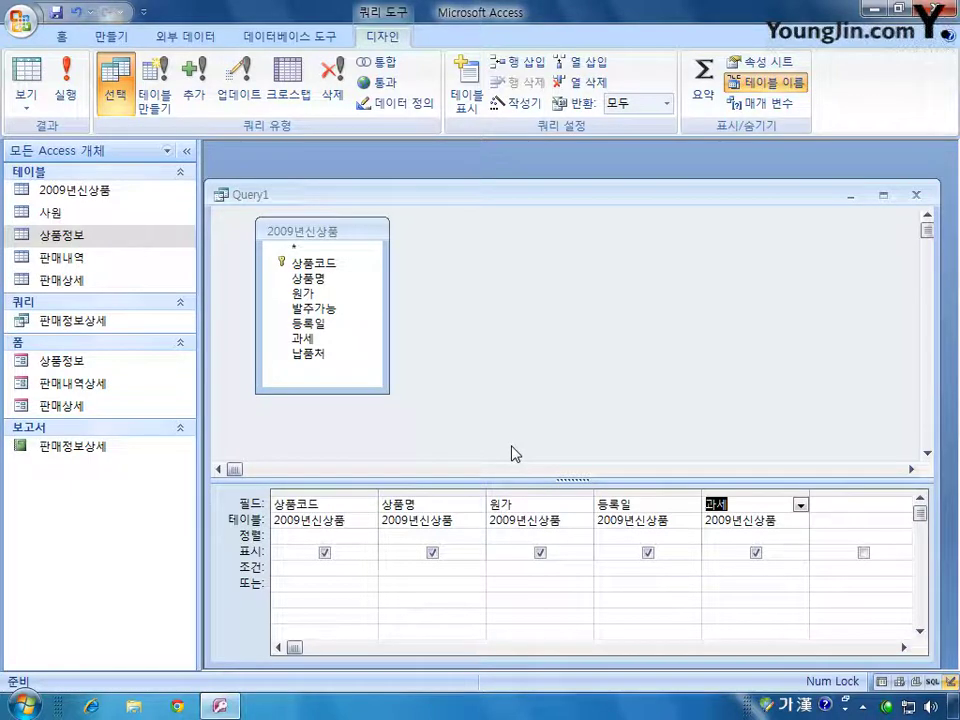
# - Change the query type to an append query that adds records to the 상품정보 table in the current database
pyautogui.rightClick(555, 291)
pyautogui.moveTo(620, 434)
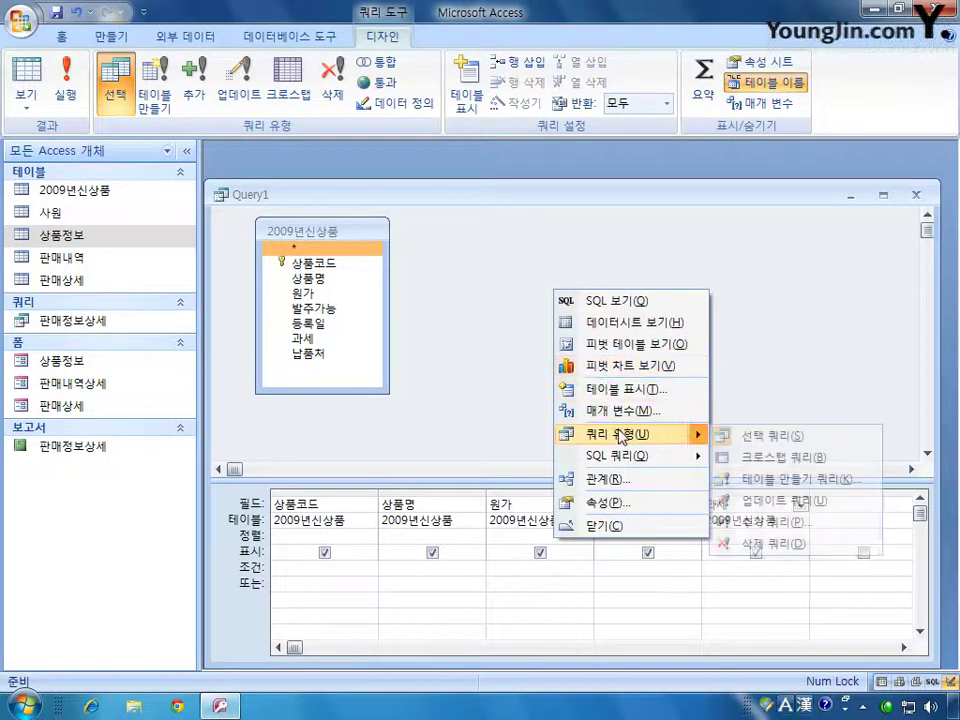
pyautogui.click(770, 521)
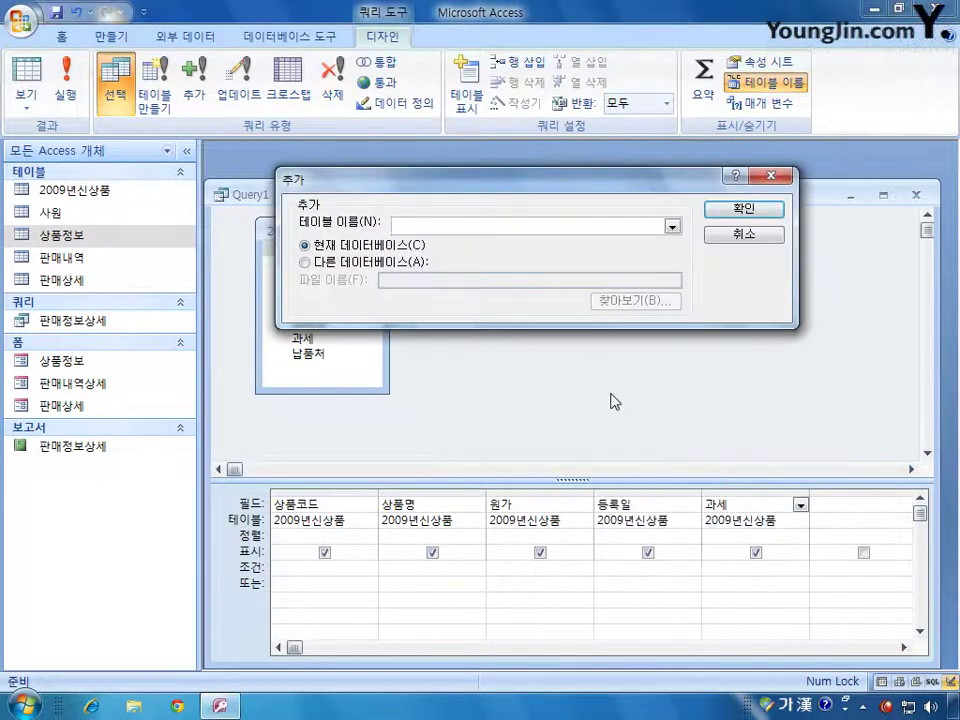
pyautogui.click(672, 228)
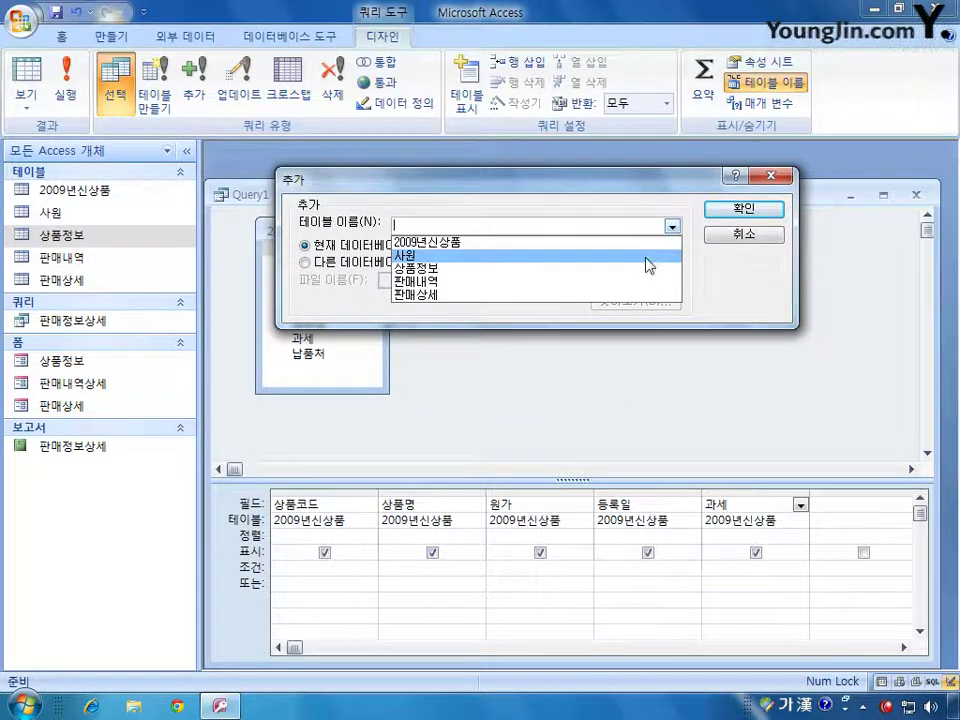
pyautogui.click(416, 268)
pyautogui.click(743, 208)
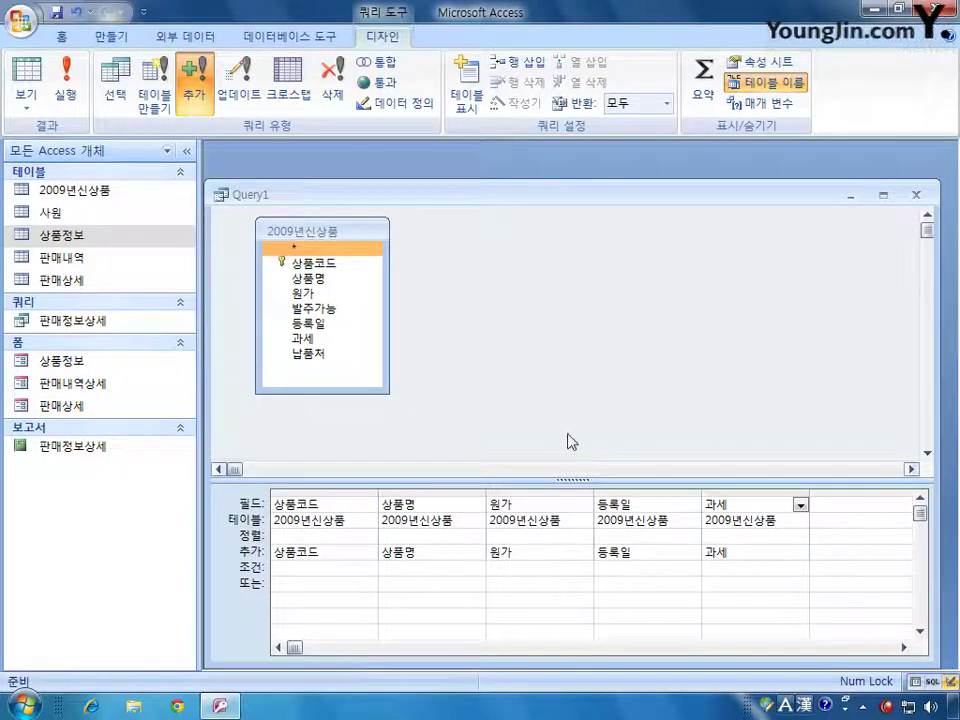
# - Add the 발주가능 field to the append query grid and set its criterion to "Y"
pyautogui.doubleClick(348, 311)
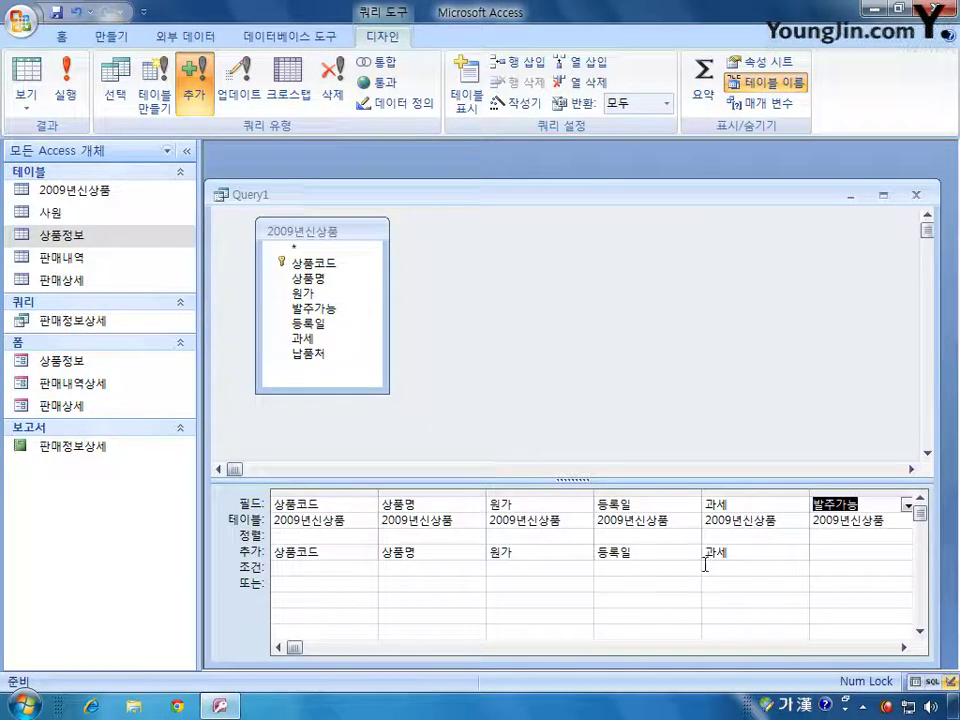
pyautogui.click(904, 647)
pyautogui.click(619, 569)
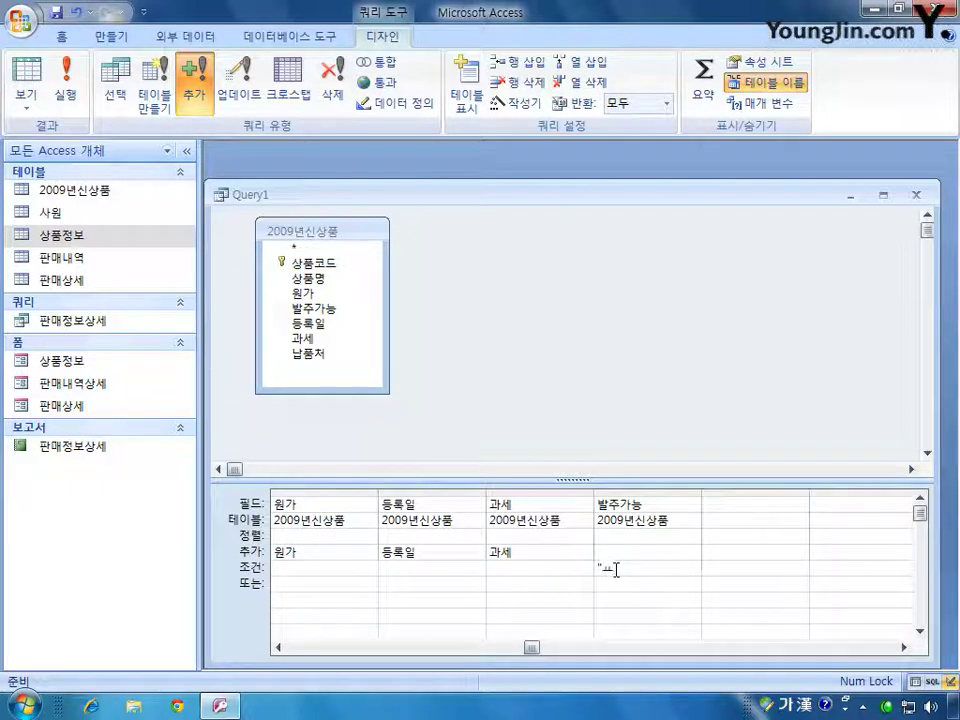
pyautogui.write('"')
pyautogui.press('Hangul')
pyautogui.write('Y')
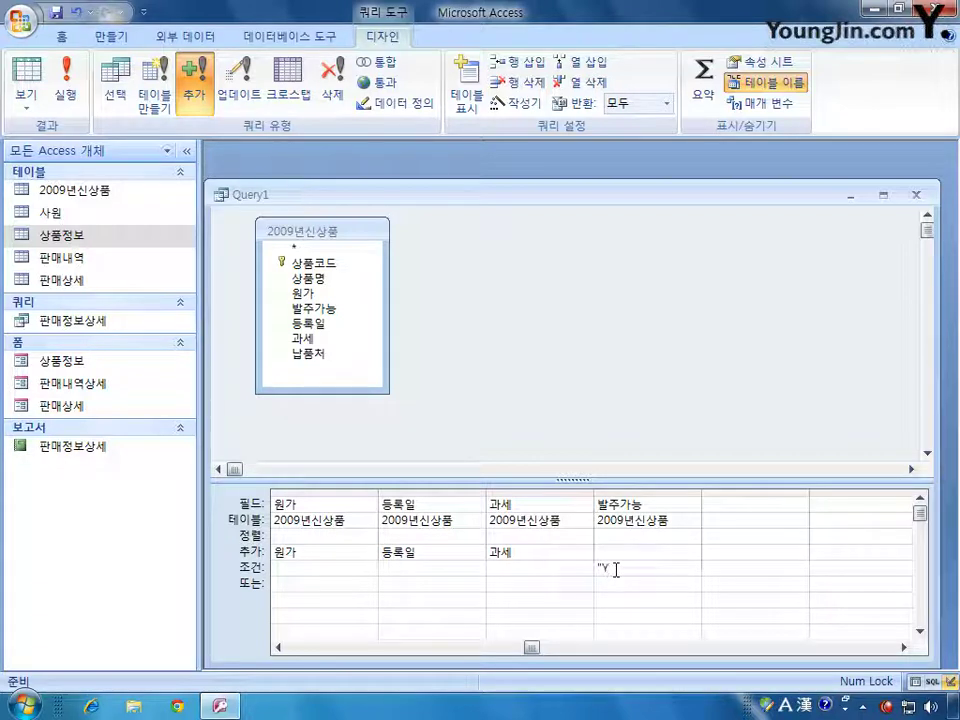
pyautogui.write('"')
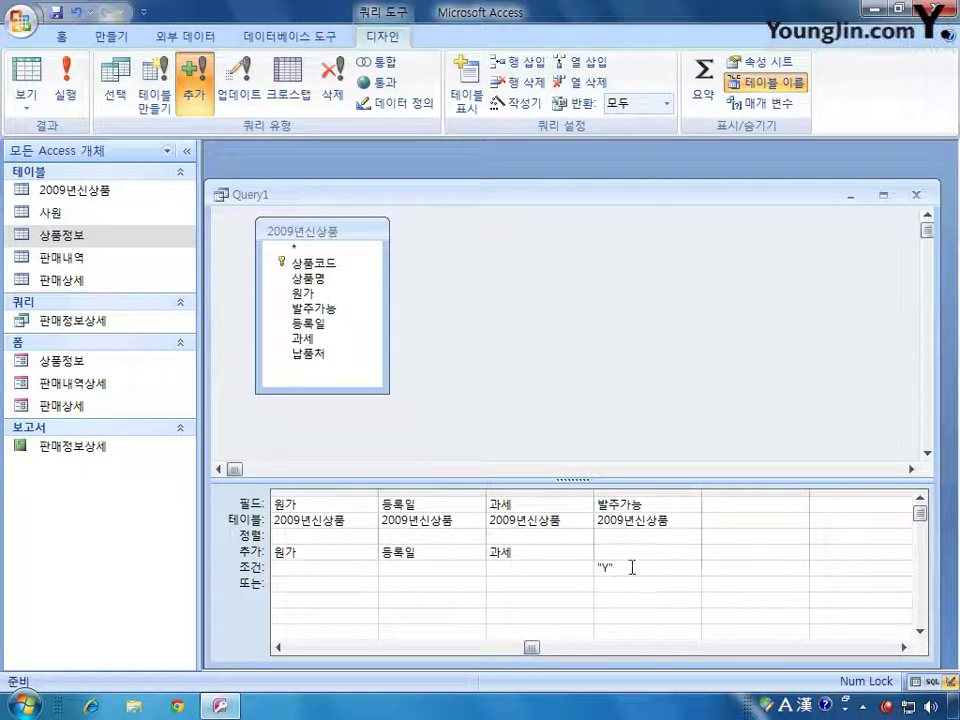
# - Check the 발주가능 values in the 2009년신상품 table's datasheet, then close the table
pyautogui.click(97, 196)
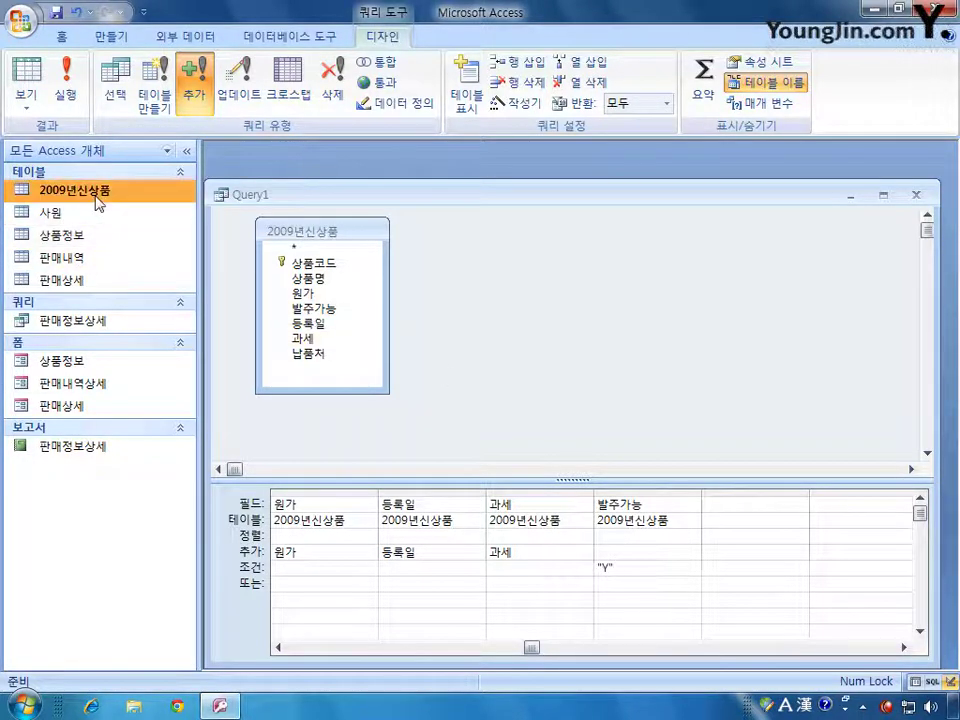
pyautogui.doubleClick(97, 196)
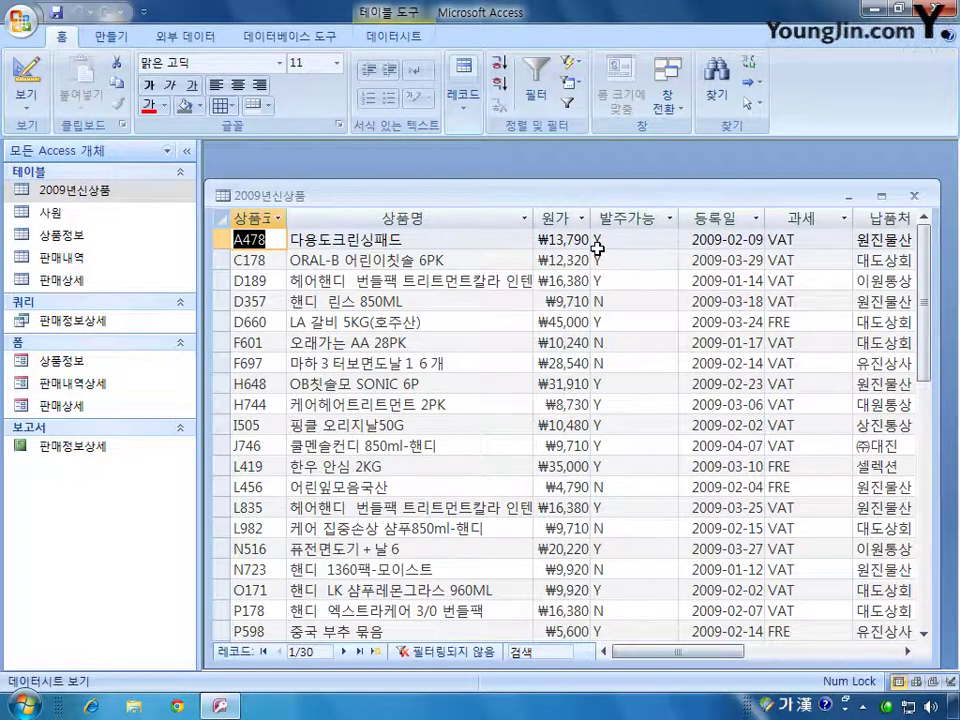
pyautogui.click(914, 196)
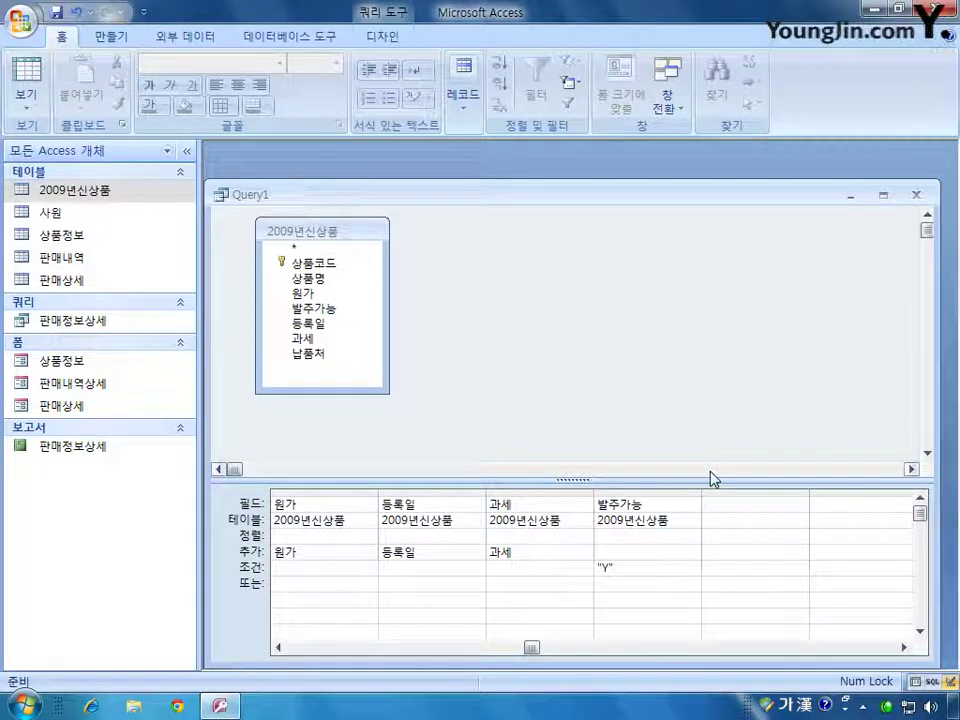
# - Close the append query and save it under the name 2009년신상품추가
pyautogui.click(914, 196)
pyautogui.click(385, 403)
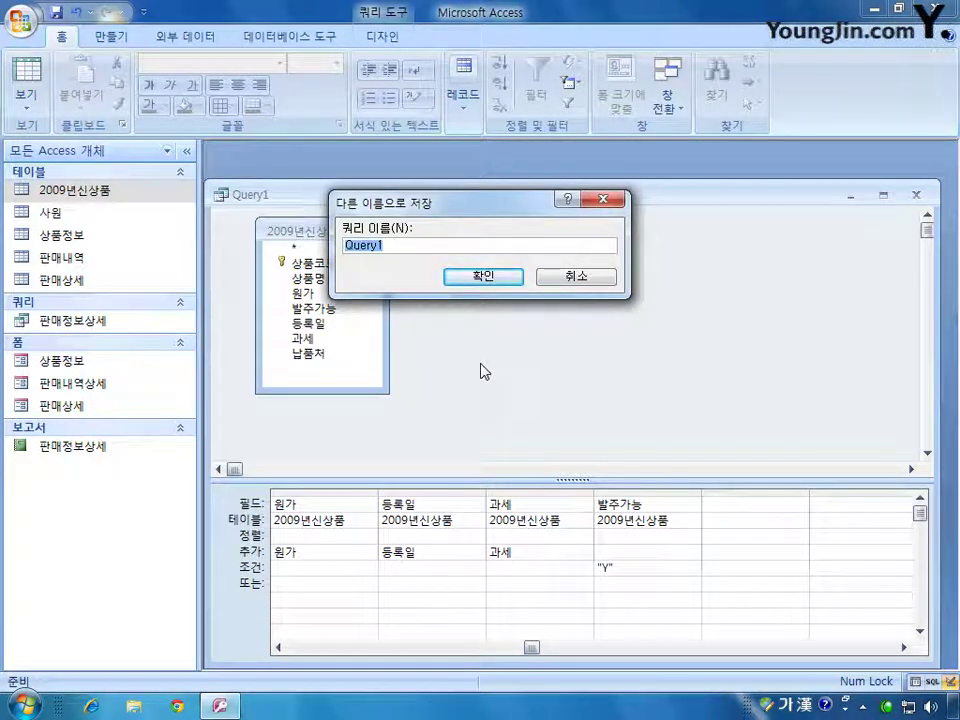
pyautogui.write('200')
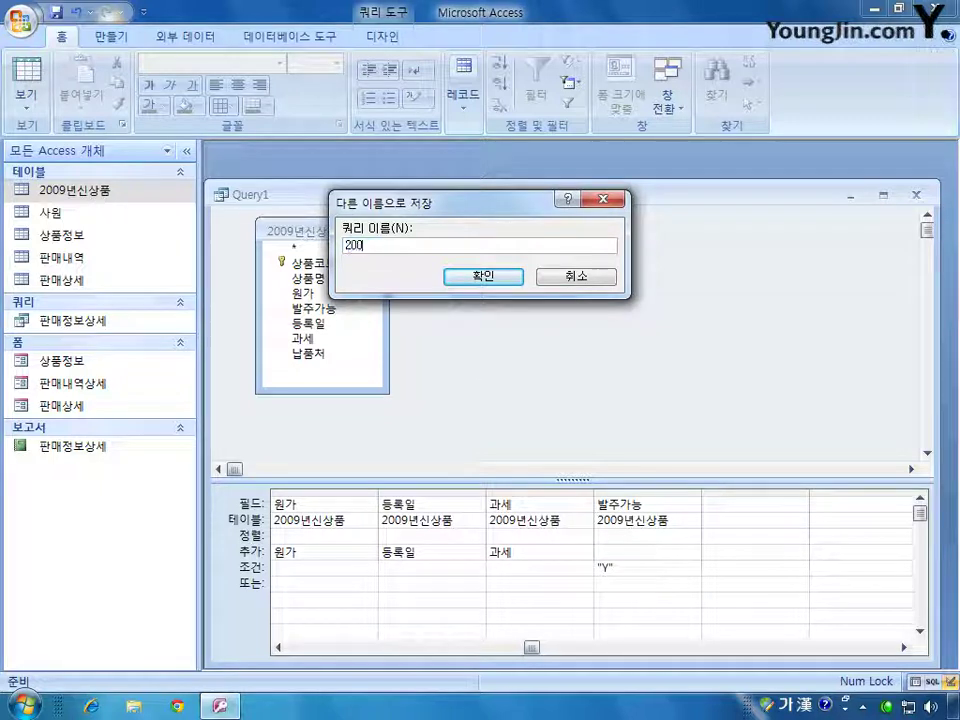
pyautogui.write('9년신상')
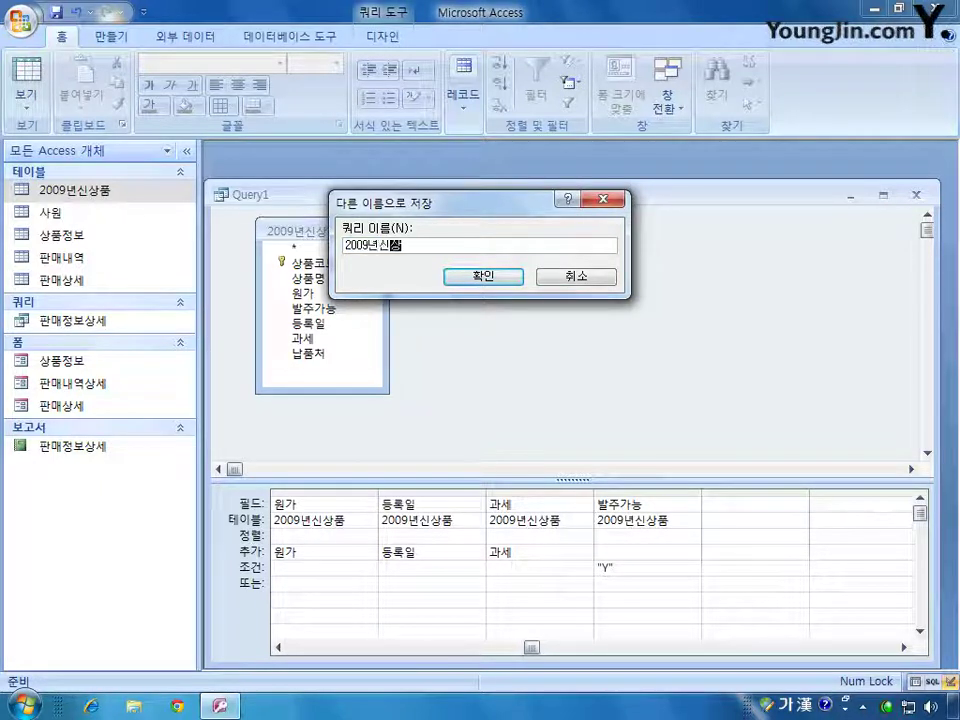
pyautogui.write('품ㅊㅜ가')
pyautogui.press('Return')
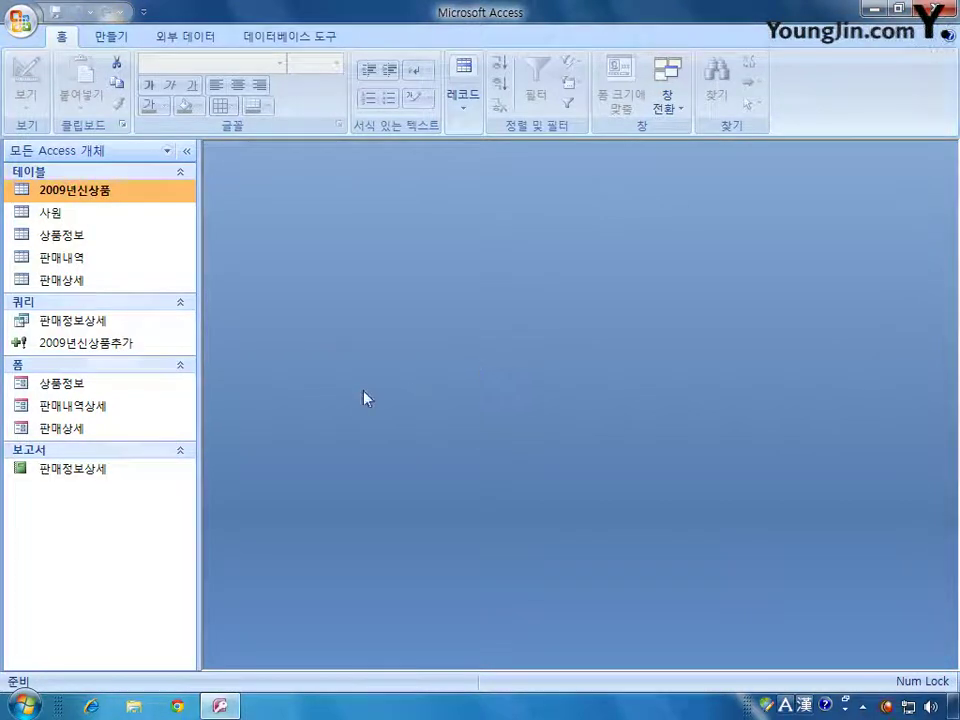
# - Run the 2009년신상품추가 query and confirm appending the rows to the 상품정보 table
pyautogui.click(121, 345)
pyautogui.doubleClick(121, 346)
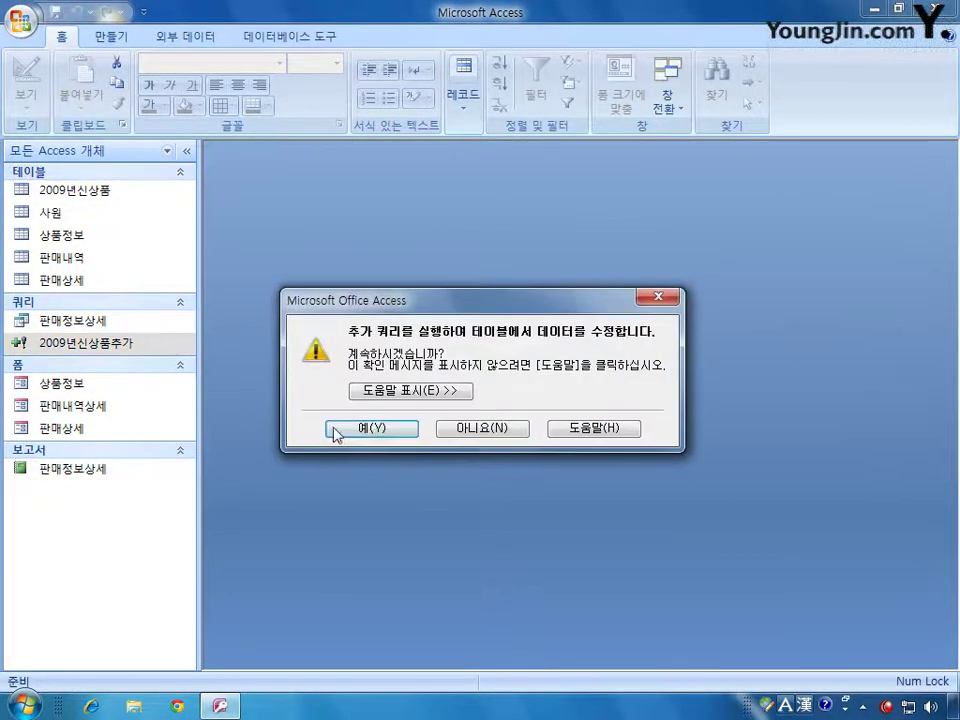
pyautogui.click(372, 430)
pyautogui.click(430, 408)
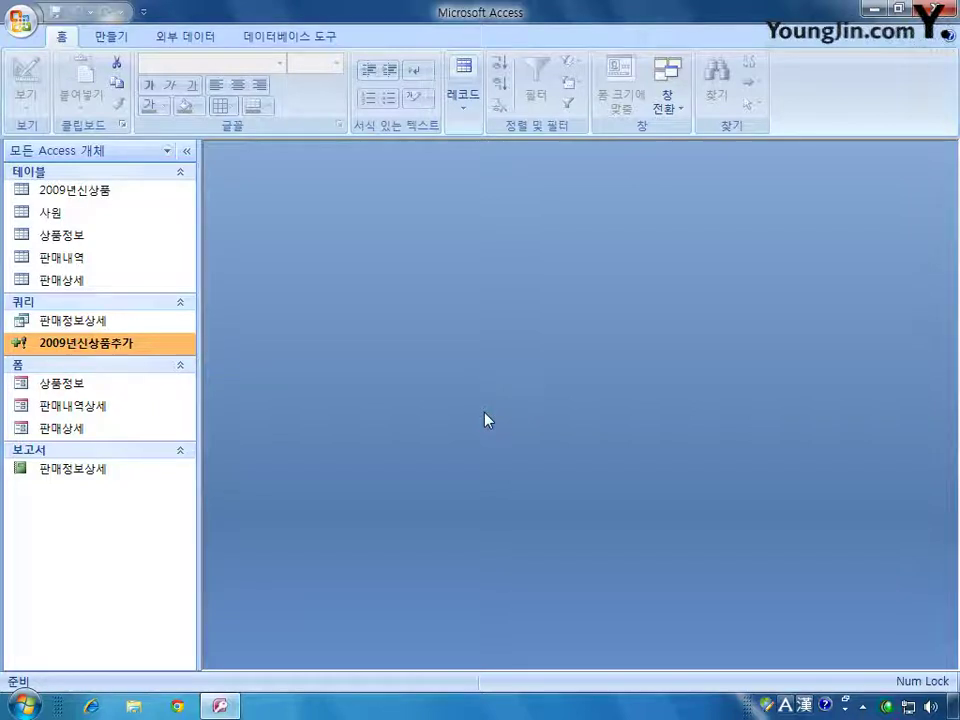
# - Open the 판매내역 table in design view and set the lookup display control of the 결재수단 field to 콤보 상자
pyautogui.rightClick(94, 258)
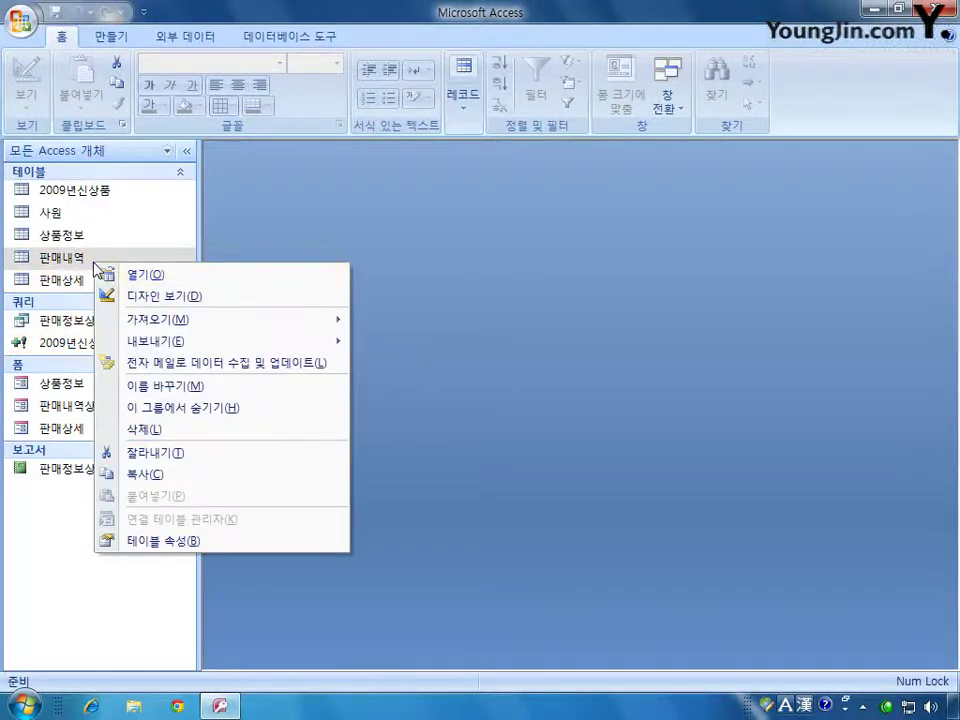
pyautogui.click(140, 297)
pyautogui.moveTo(487, 170); pyautogui.dragTo(471, 169)
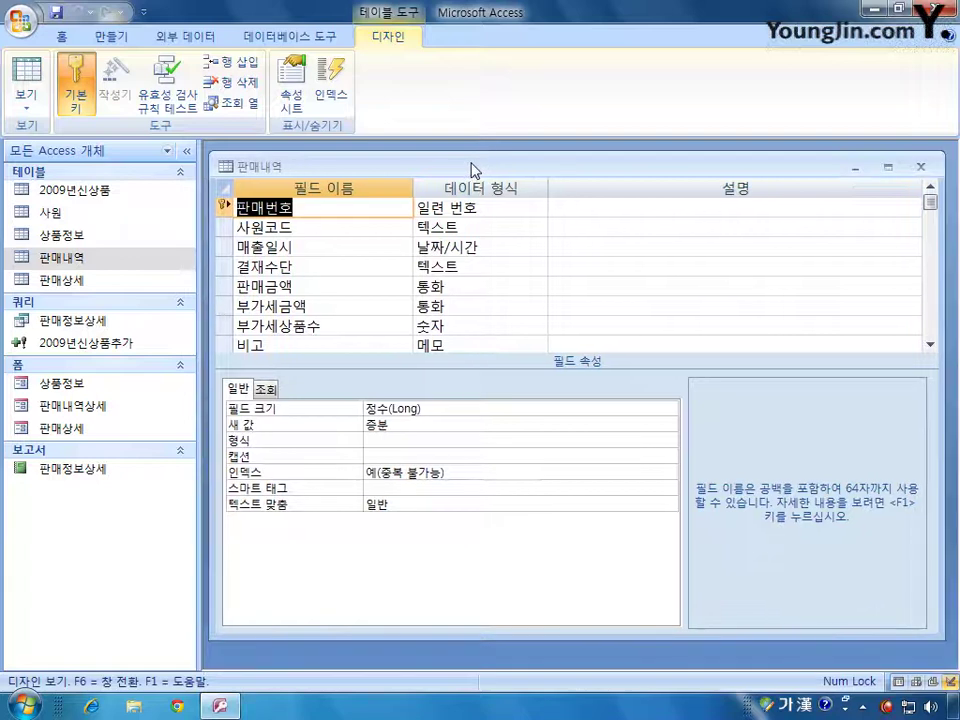
pyautogui.click(225, 266)
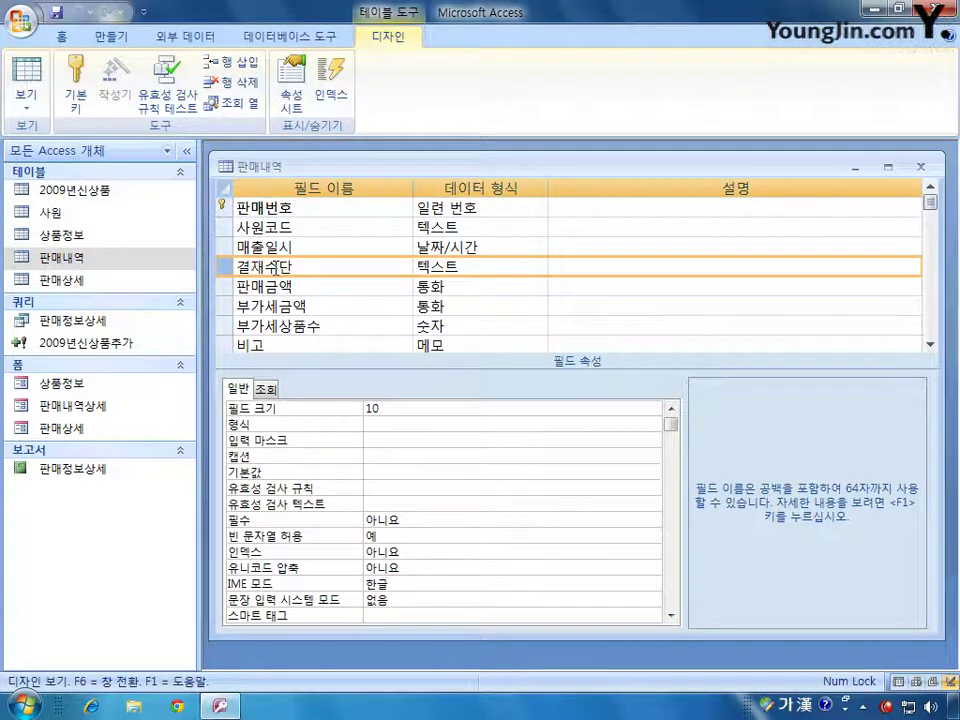
pyautogui.click(267, 389)
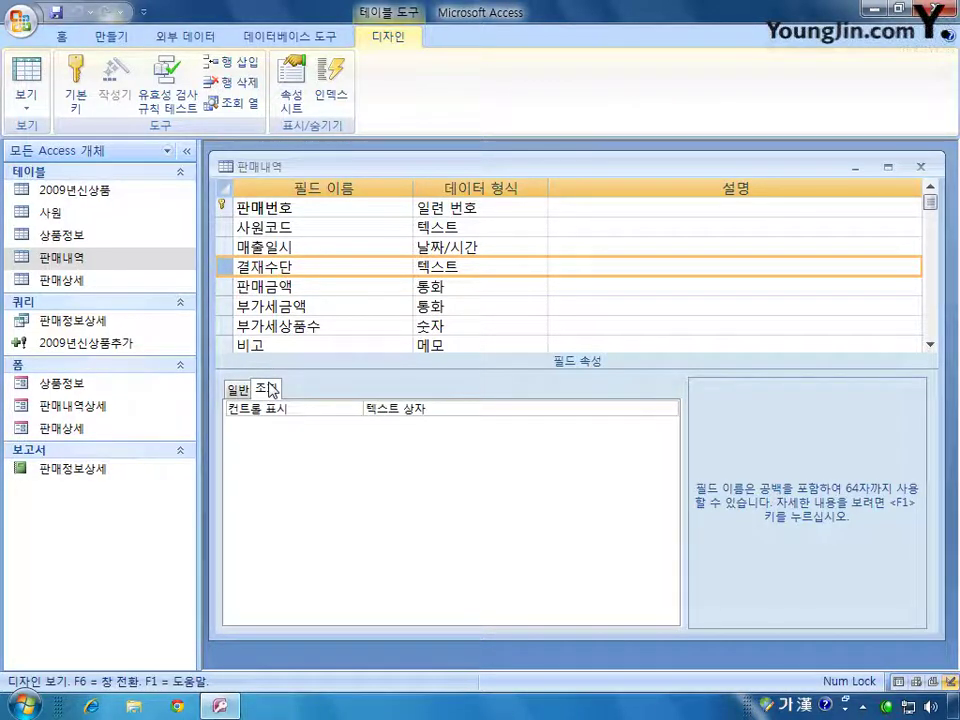
pyautogui.click(443, 406)
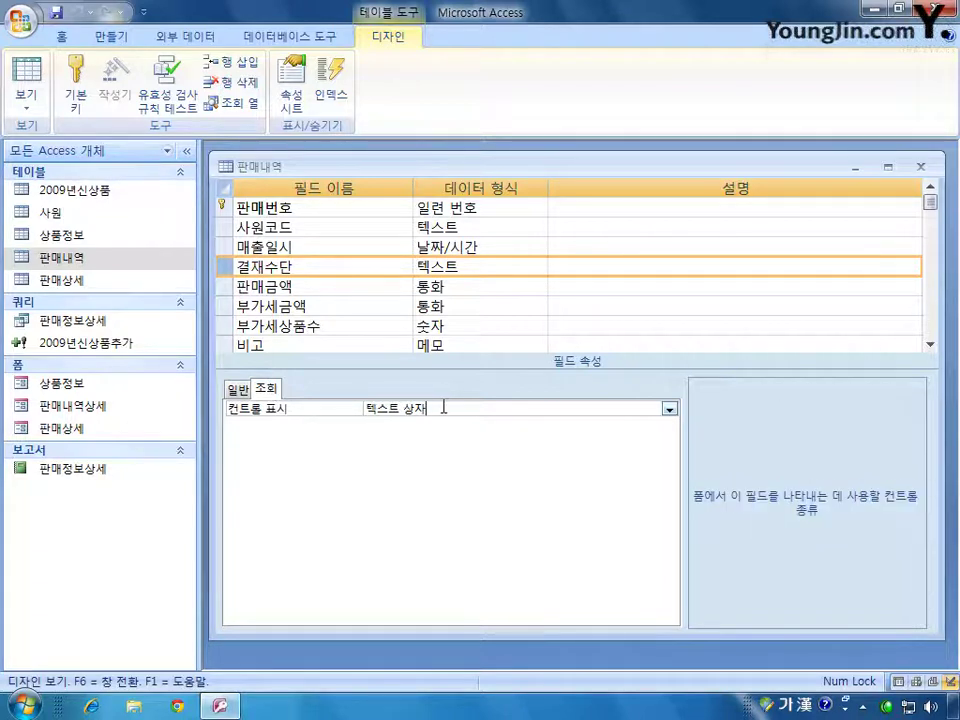
pyautogui.click(669, 409)
pyautogui.click(609, 455)
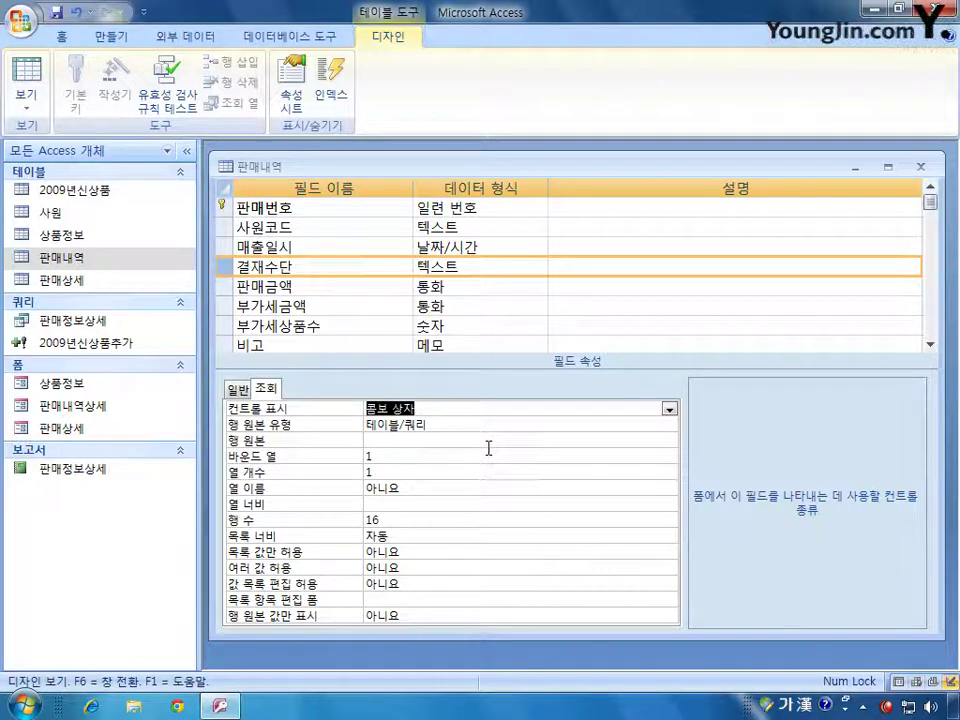
# - Start building the 결재수단 row source query from the 판매내역 table with the 결재수단 field in its grid
pyautogui.click(435, 438)
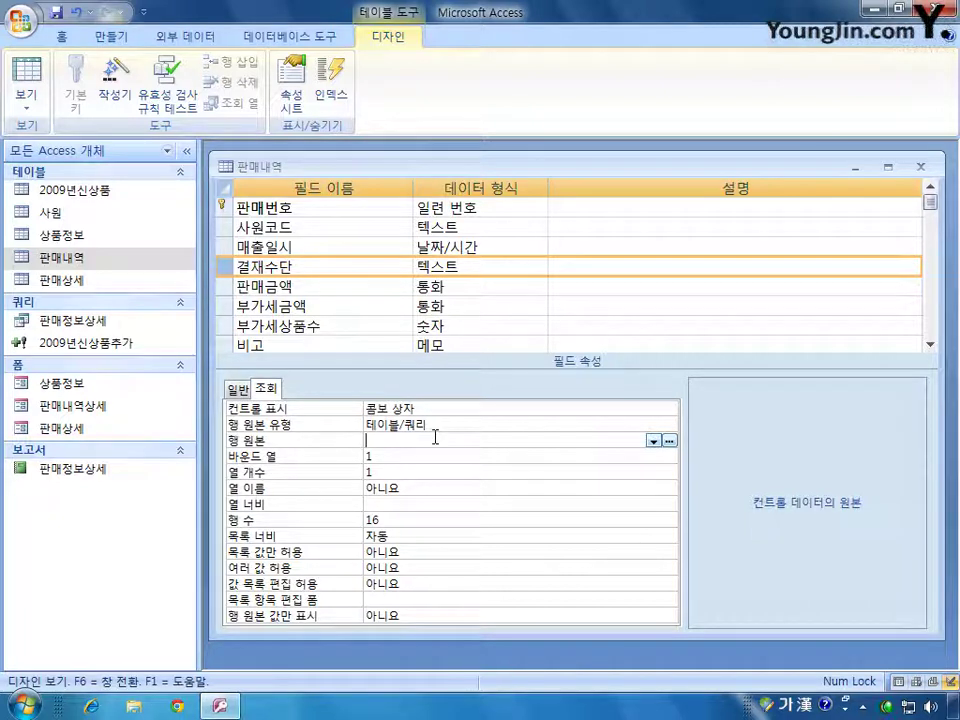
pyautogui.click(668, 440)
pyautogui.doubleClick(350, 494)
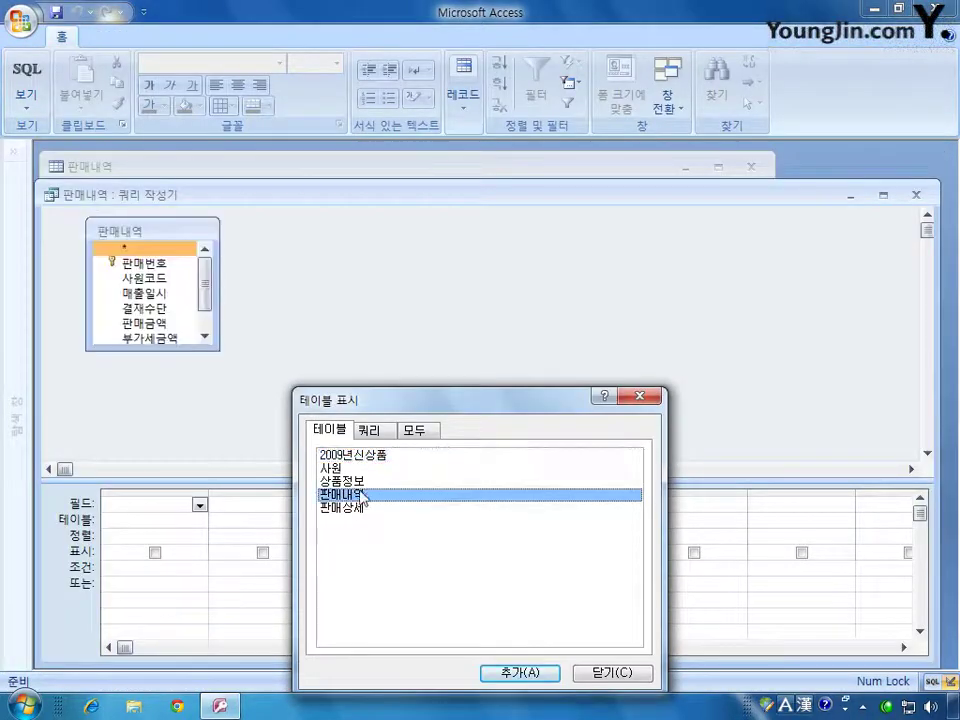
pyautogui.click(614, 674)
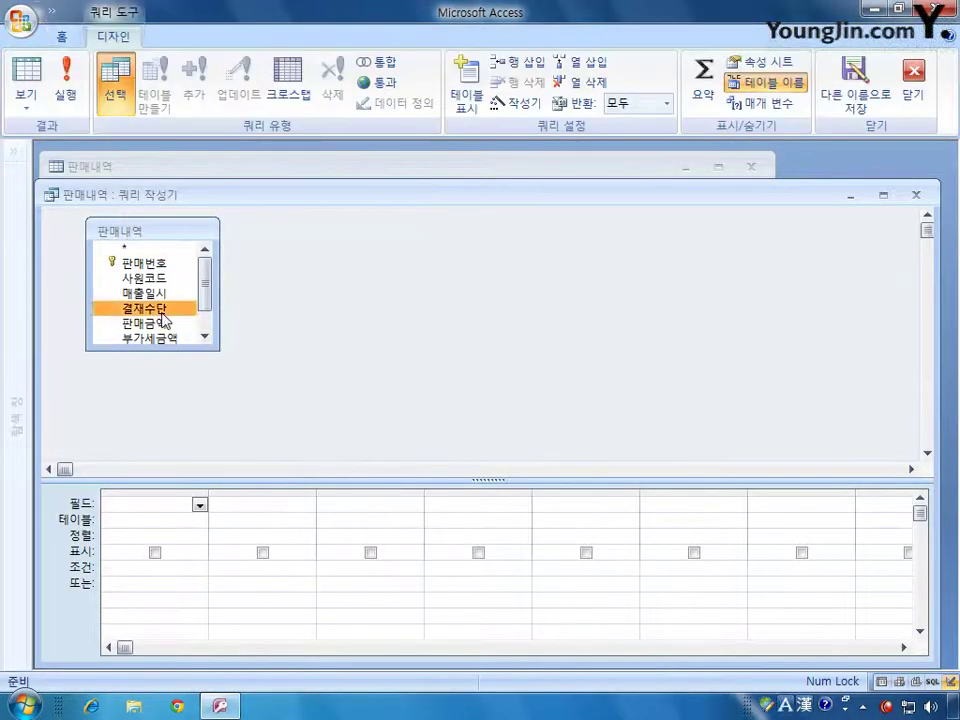
pyautogui.doubleClick(180, 308)
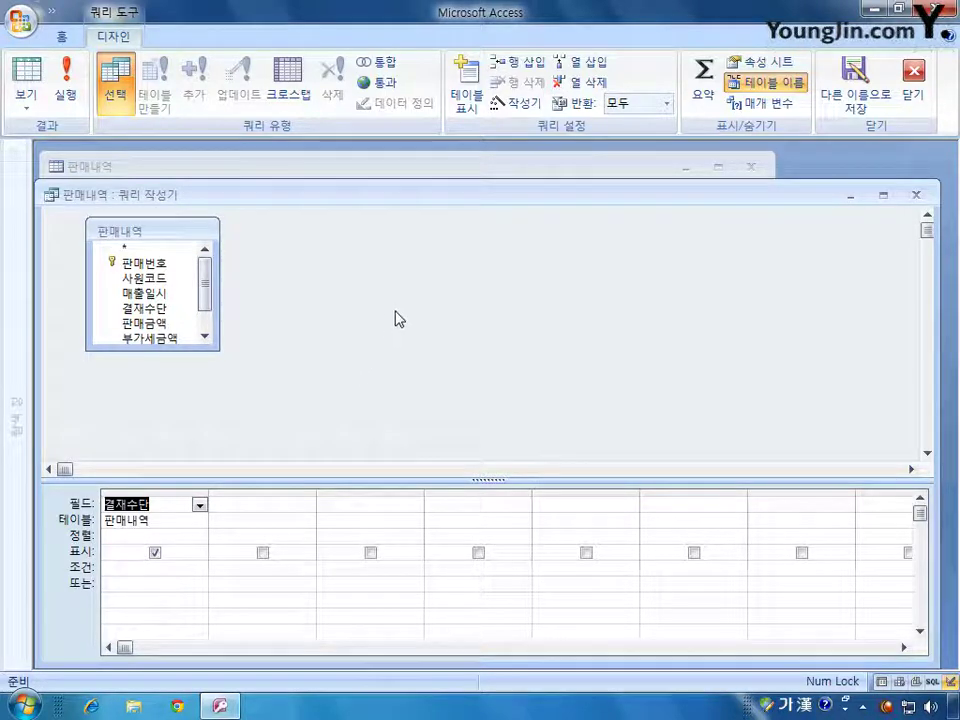
pyautogui.click(484, 298)
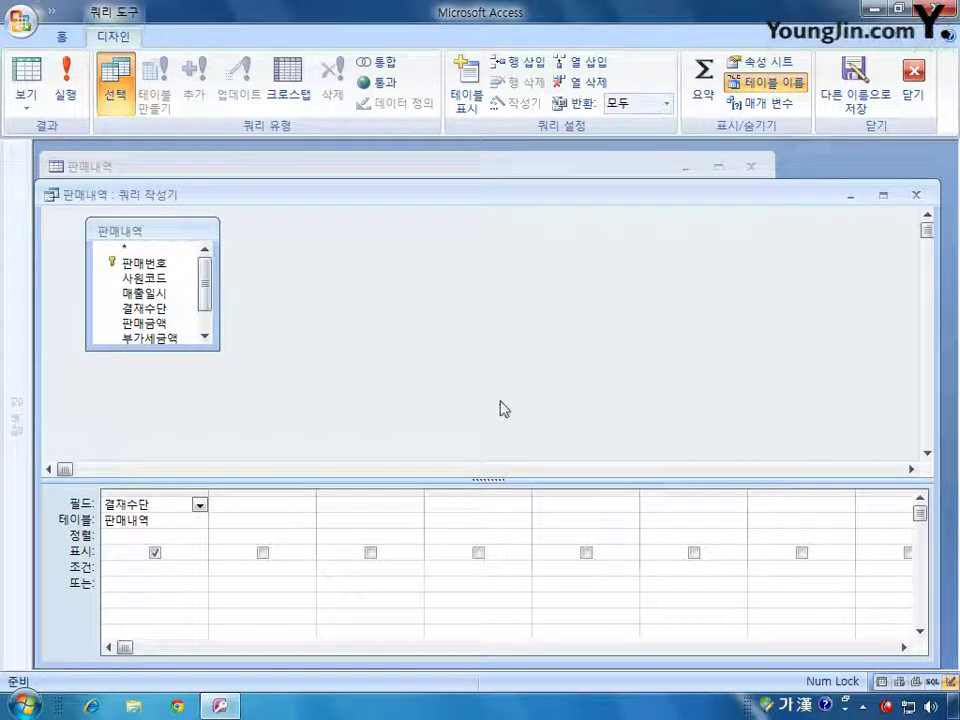
# - Set the row source query's 고유 값 property to 예 and close the property sheet
pyautogui.click(758, 60)
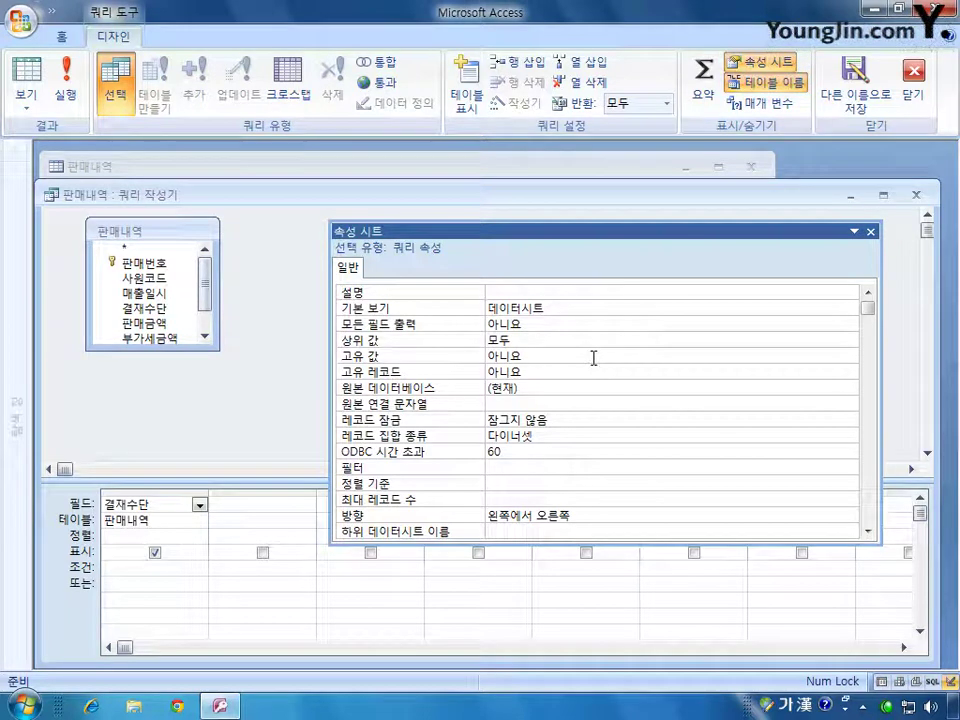
pyautogui.click(583, 356)
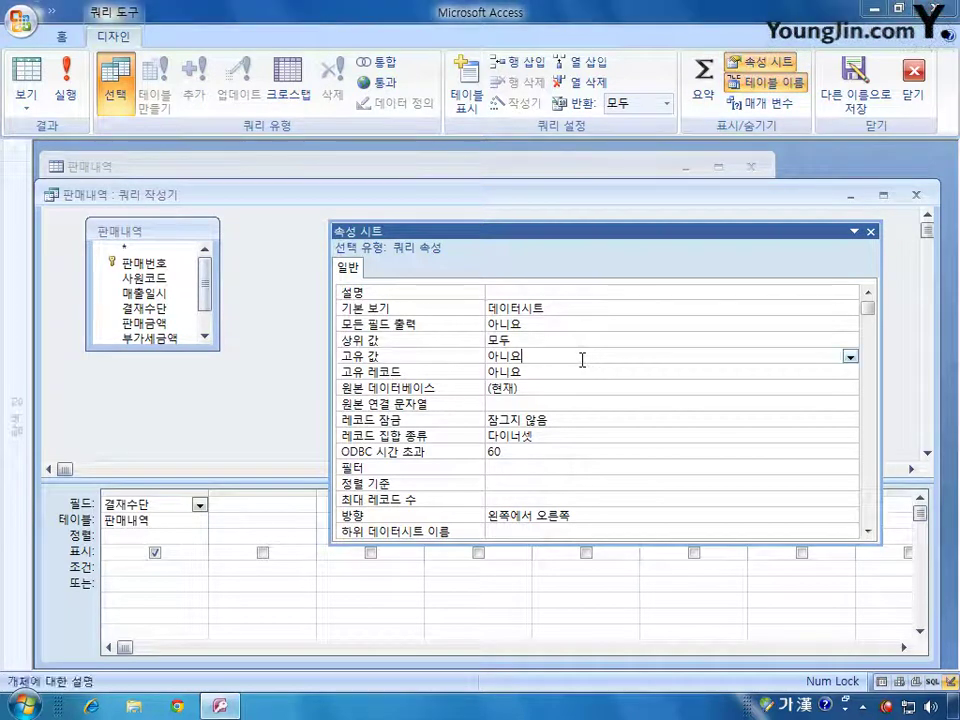
pyautogui.click(850, 356)
pyautogui.click(597, 371)
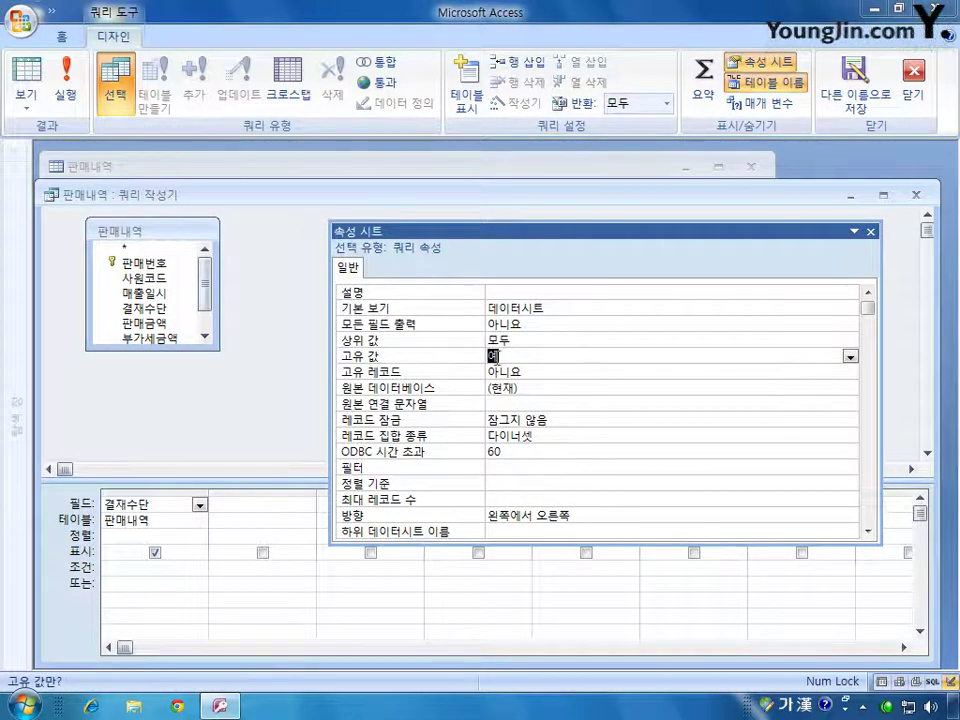
pyautogui.click(871, 232)
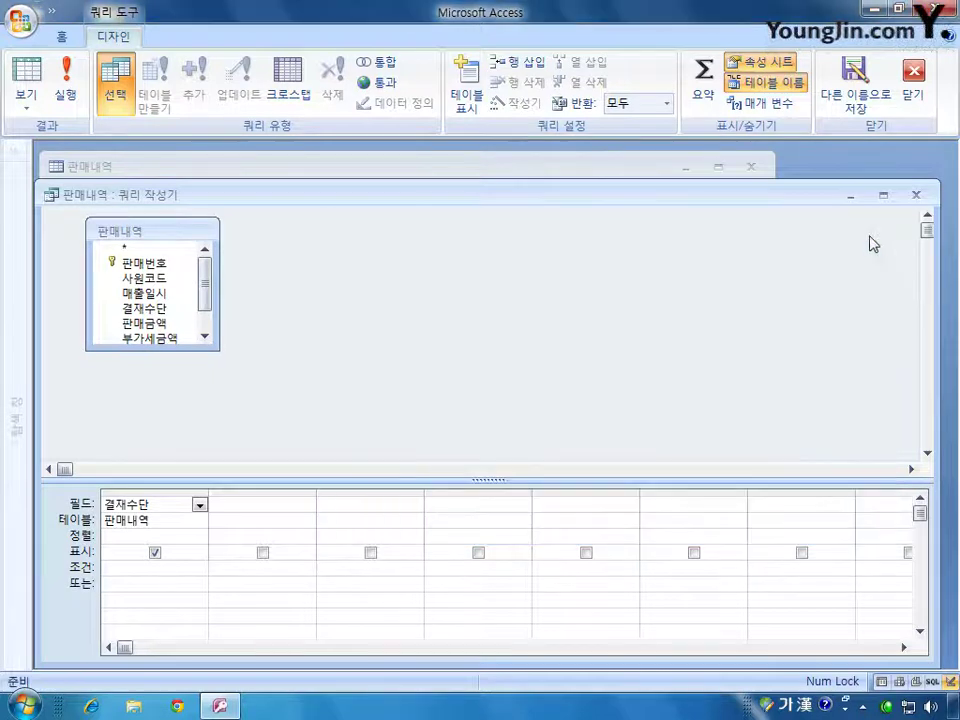
# - Examine the DISTINCT keyword in the row source query's SQL statement, then return to design view
pyautogui.rightClick(463, 240)
pyautogui.click(487, 245)
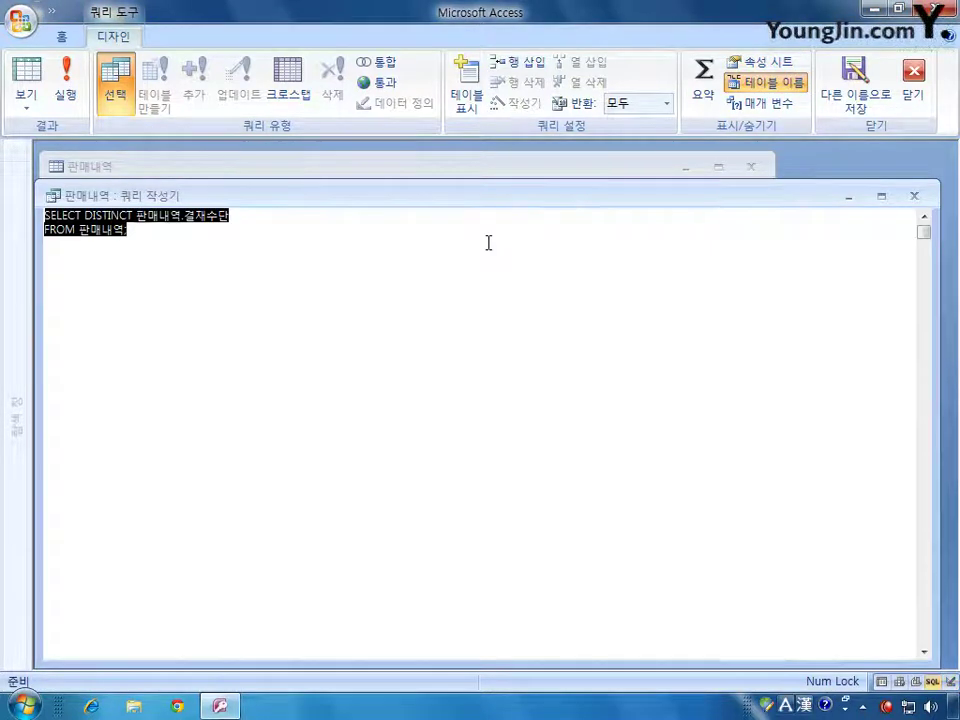
pyautogui.click(141, 228)
pyautogui.moveTo(132, 215); pyautogui.dragTo(84, 215)
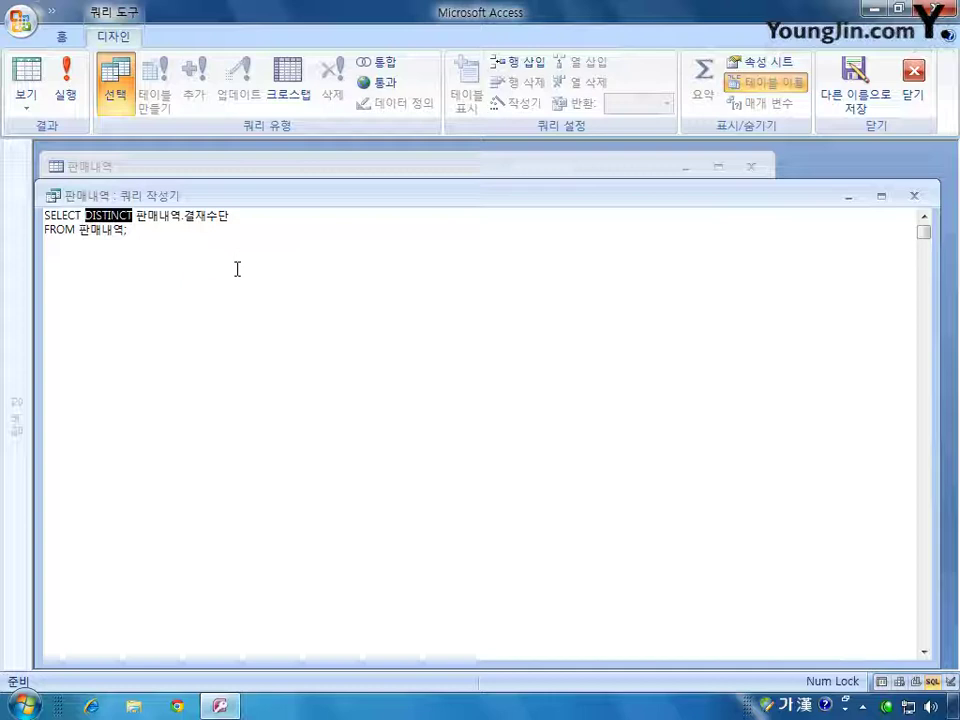
pyautogui.click(26, 98)
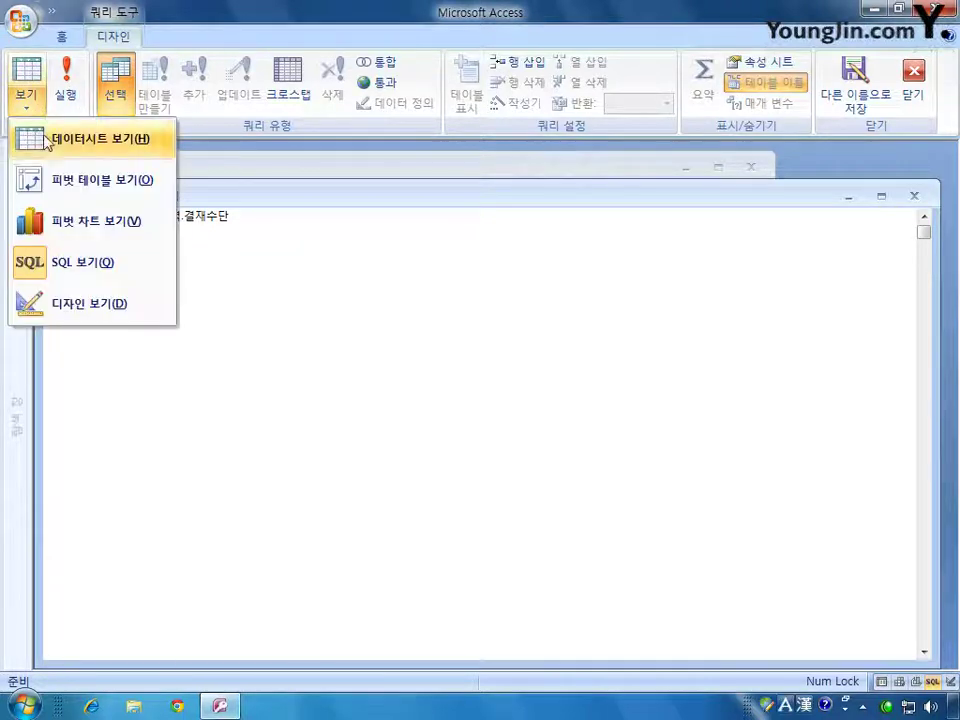
pyautogui.click(80, 302)
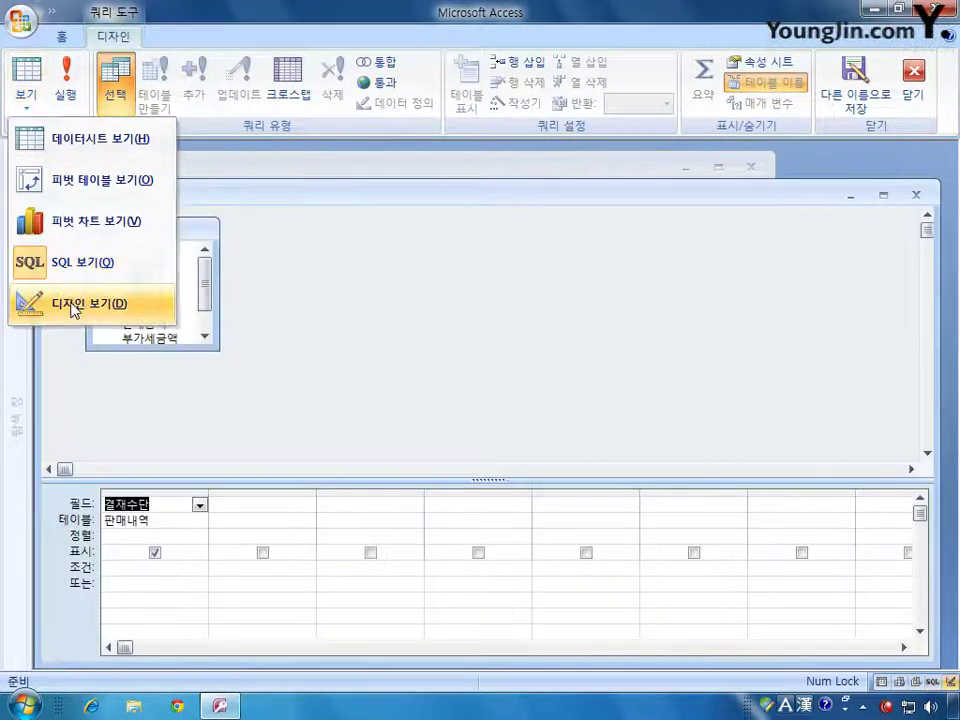
# - Close the query builder and save its SQL statement as the row source of the 결재수단 field
pyautogui.click(916, 200)
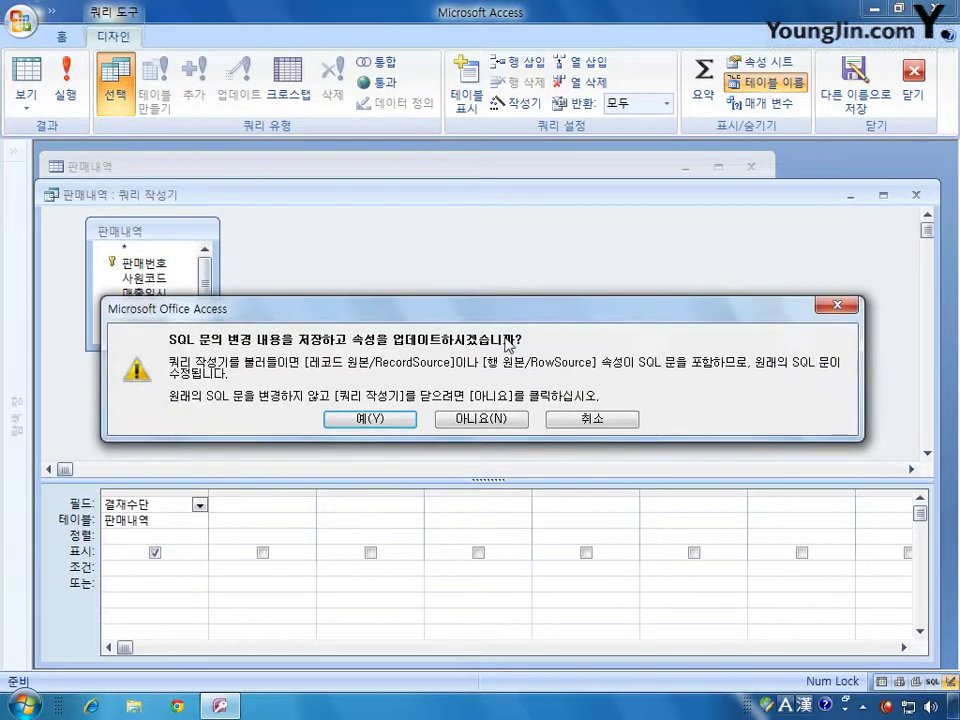
pyautogui.click(383, 417)
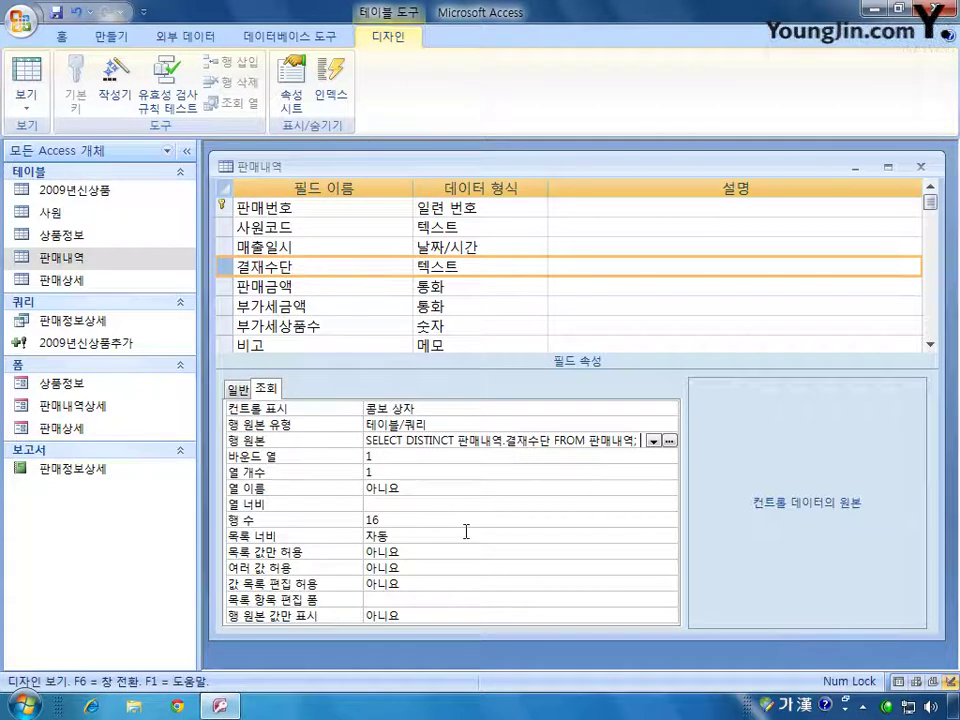
# - Set the 결재수단 field's 목록 값만 허용 property to 예, then close the 판매내역 table design and save its changes
pyautogui.click(430, 552)
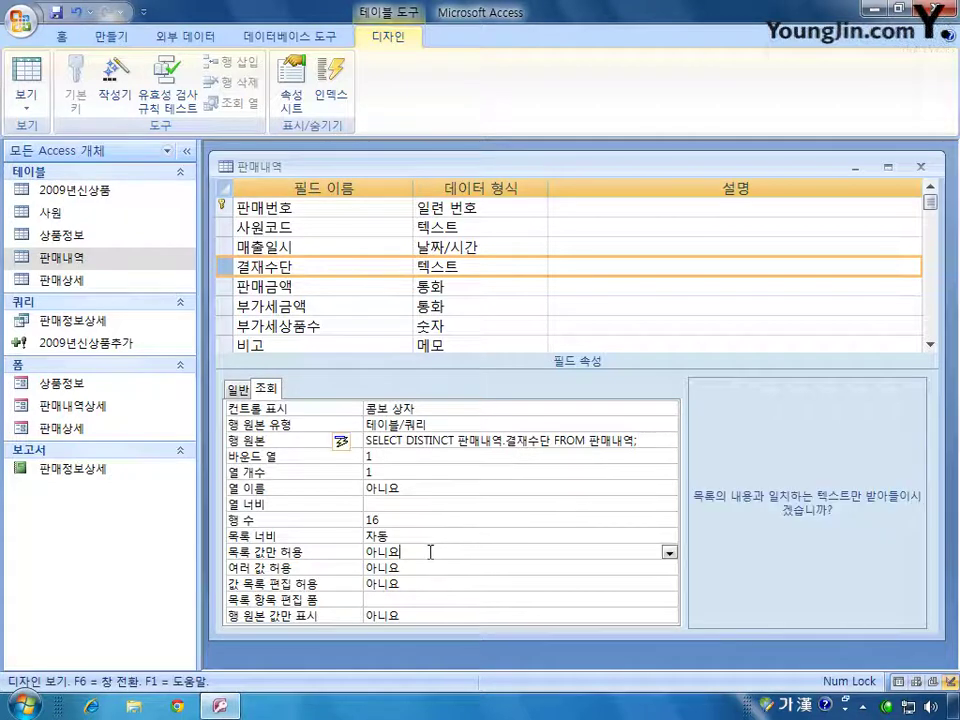
pyautogui.click(669, 552)
pyautogui.click(648, 567)
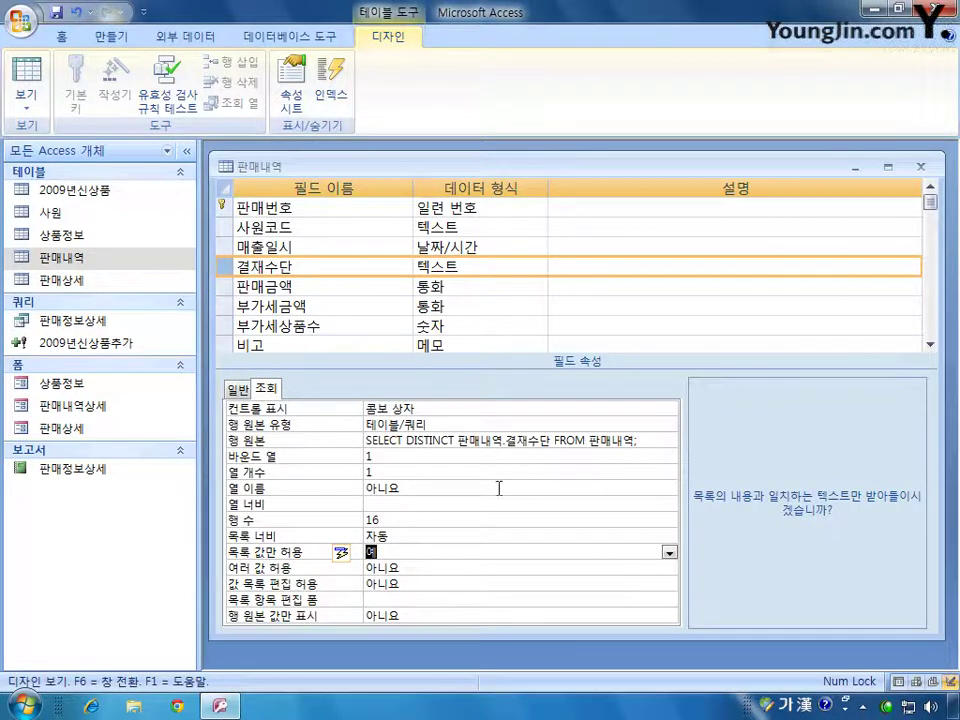
pyautogui.click(920, 166)
pyautogui.click(375, 456)
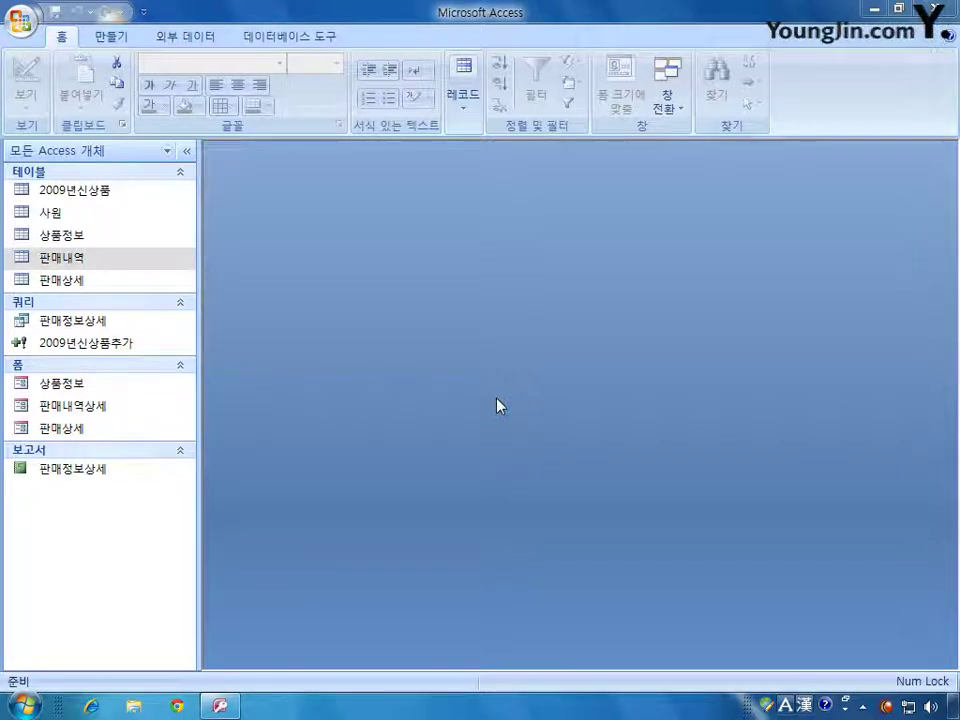
# - Open the 상품정보 form in design view and show the form's own property sheet
pyautogui.click(105, 385)
pyautogui.rightClick(105, 385)
pyautogui.click(152, 435)
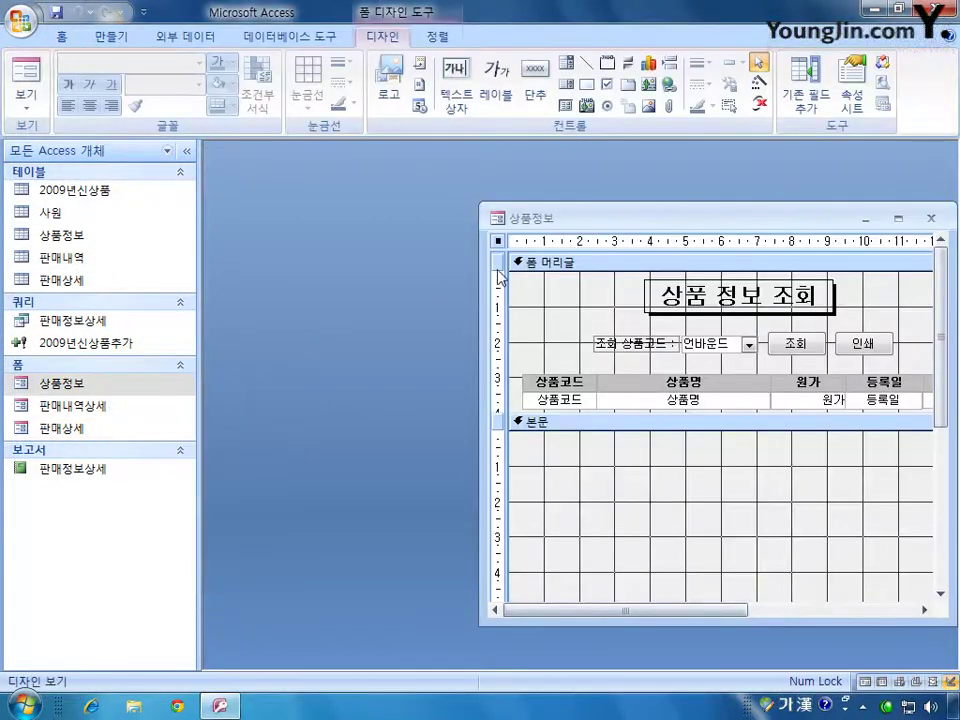
pyautogui.moveTo(503, 203); pyautogui.dragTo(376, 189)
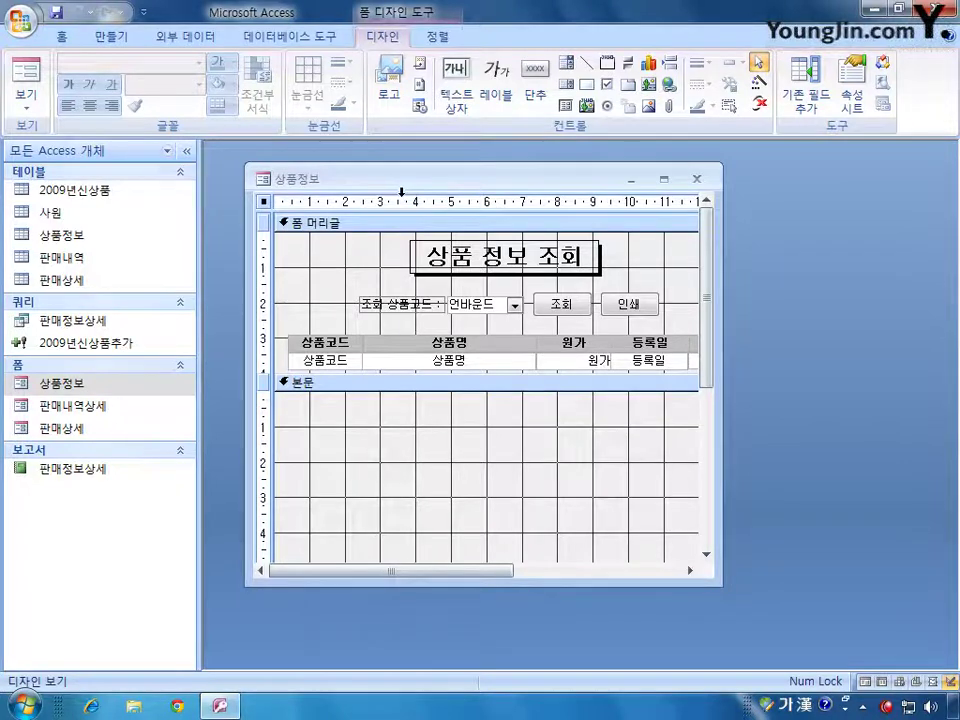
pyautogui.doubleClick(263, 202)
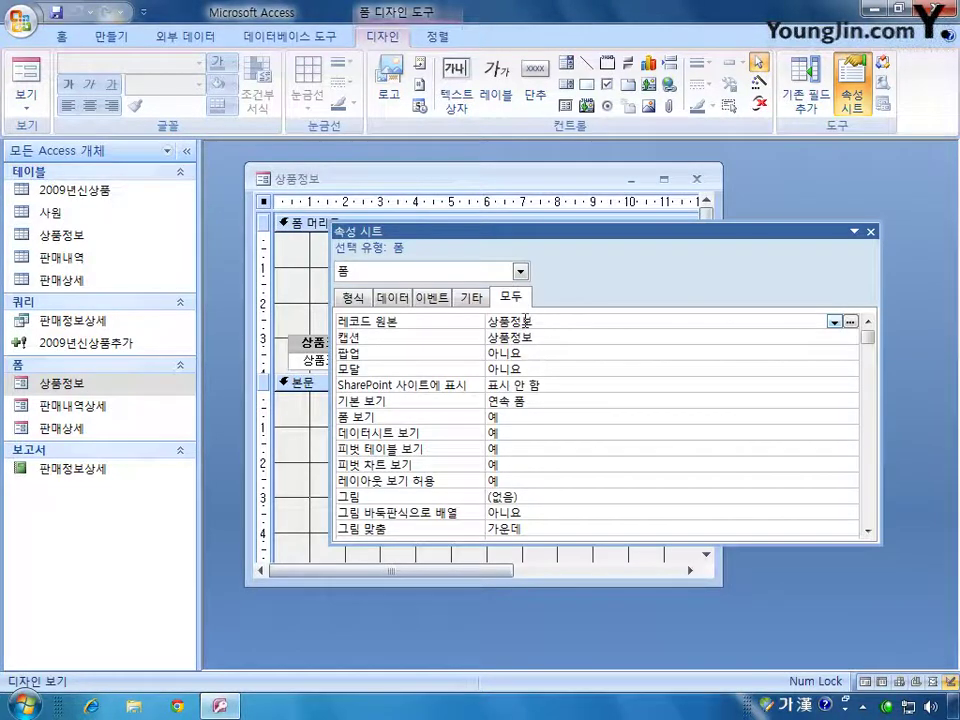
# - Build the form's 레코드 원본 as a query returning all fields of the 상품정보 table, and save the SQL statement into the property
pyautogui.click(559, 322)
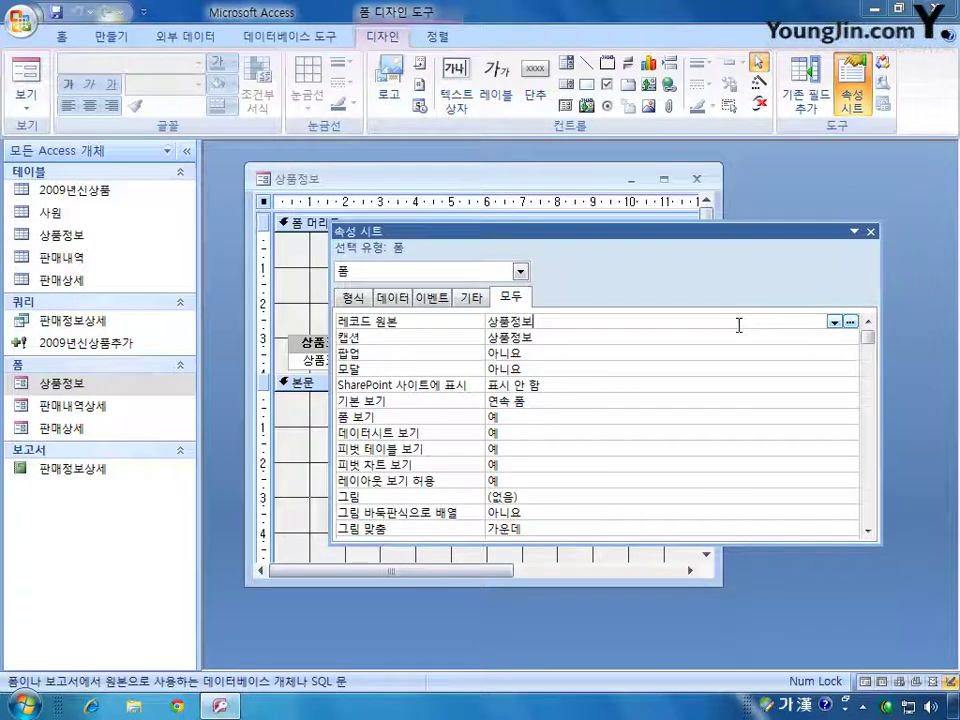
pyautogui.click(850, 321)
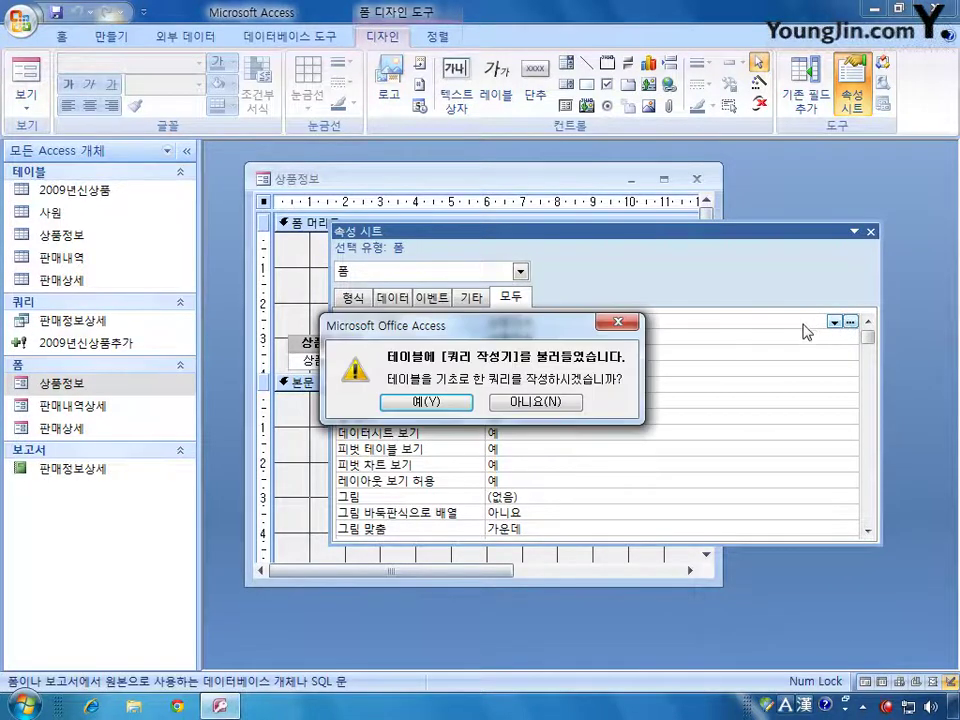
pyautogui.click(455, 401)
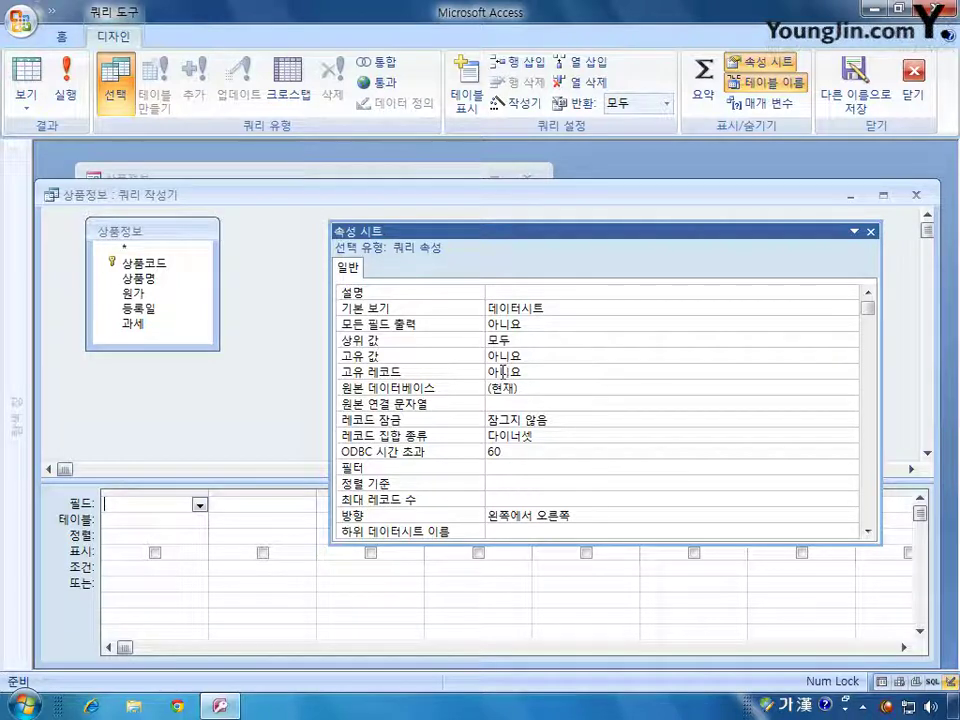
pyautogui.click(131, 249)
pyautogui.doubleClick(131, 249)
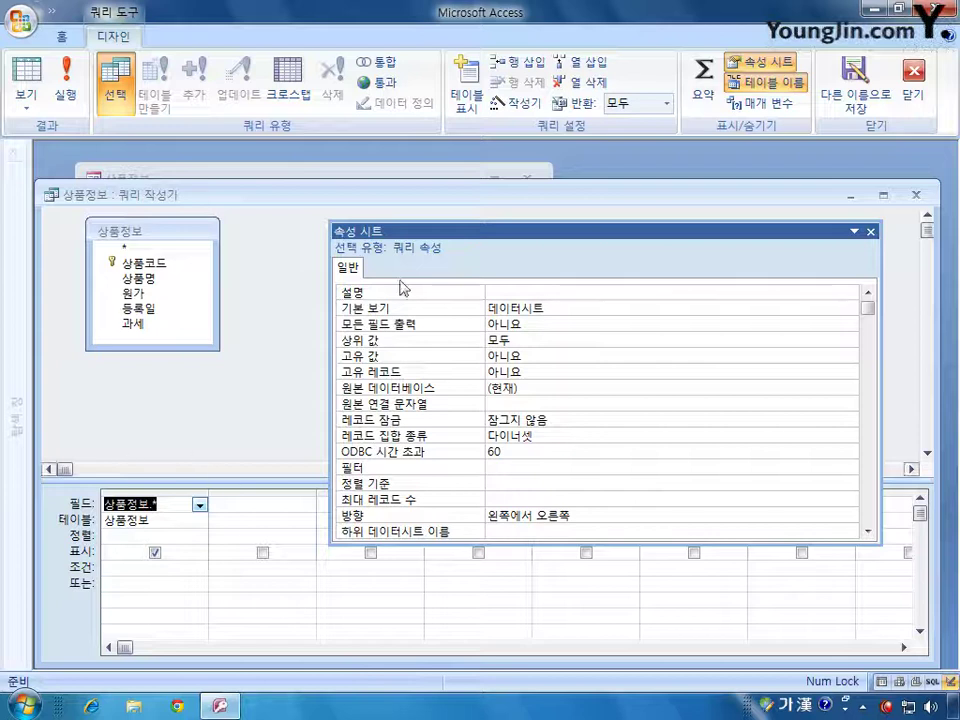
pyautogui.click(915, 195)
pyautogui.click(370, 419)
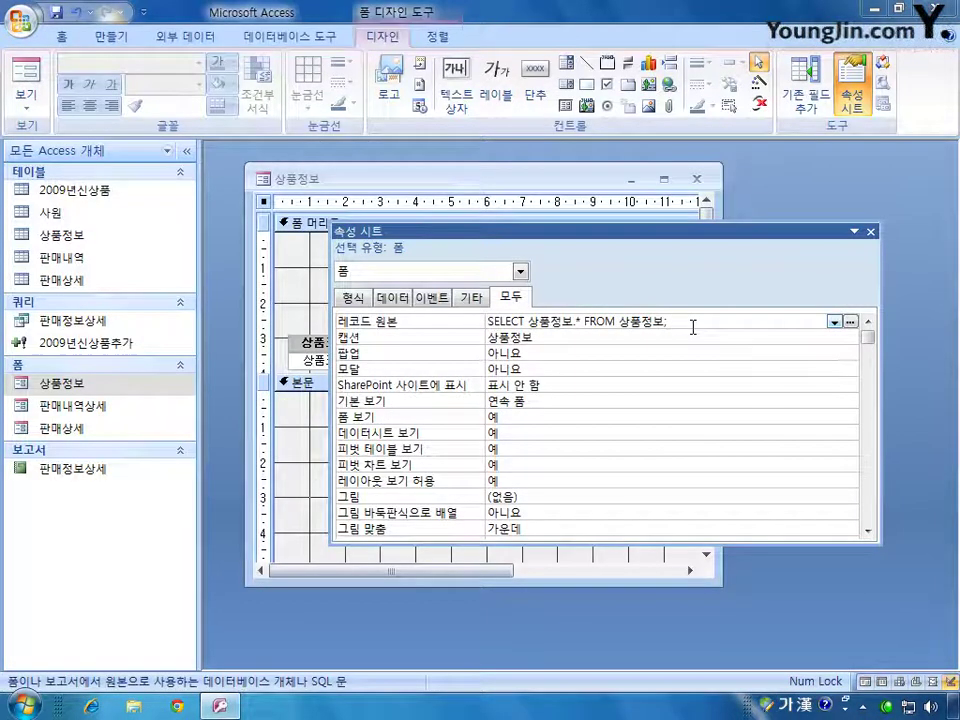
pyautogui.doubleClick(641, 322)
pyautogui.click(486, 320)
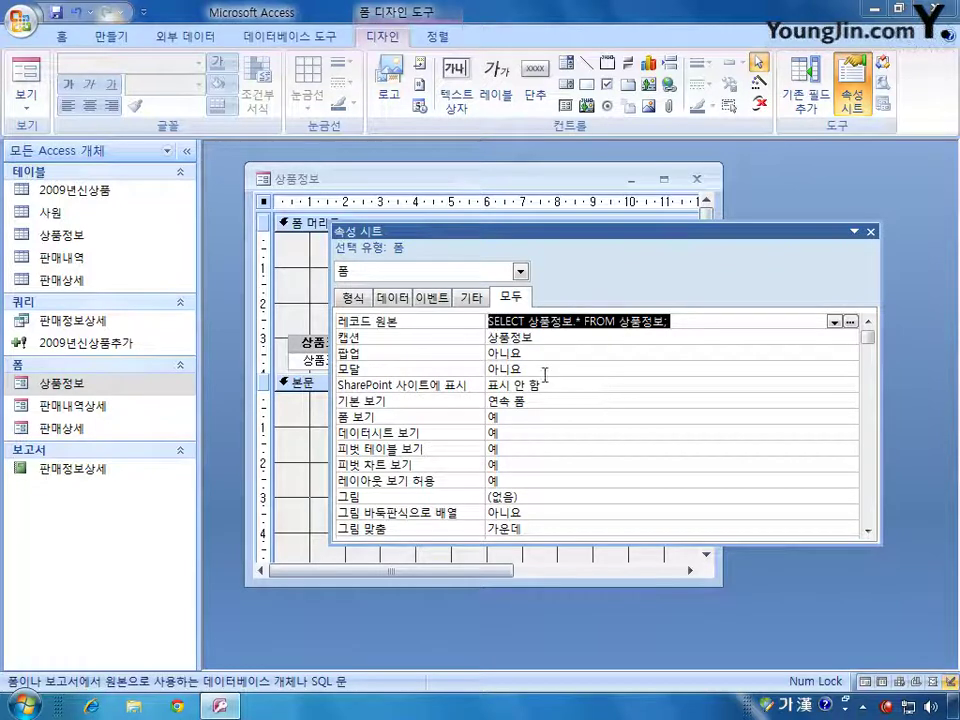
# - Preview the 상품정보 form in form view, then return to design view
pyautogui.click(62, 138)
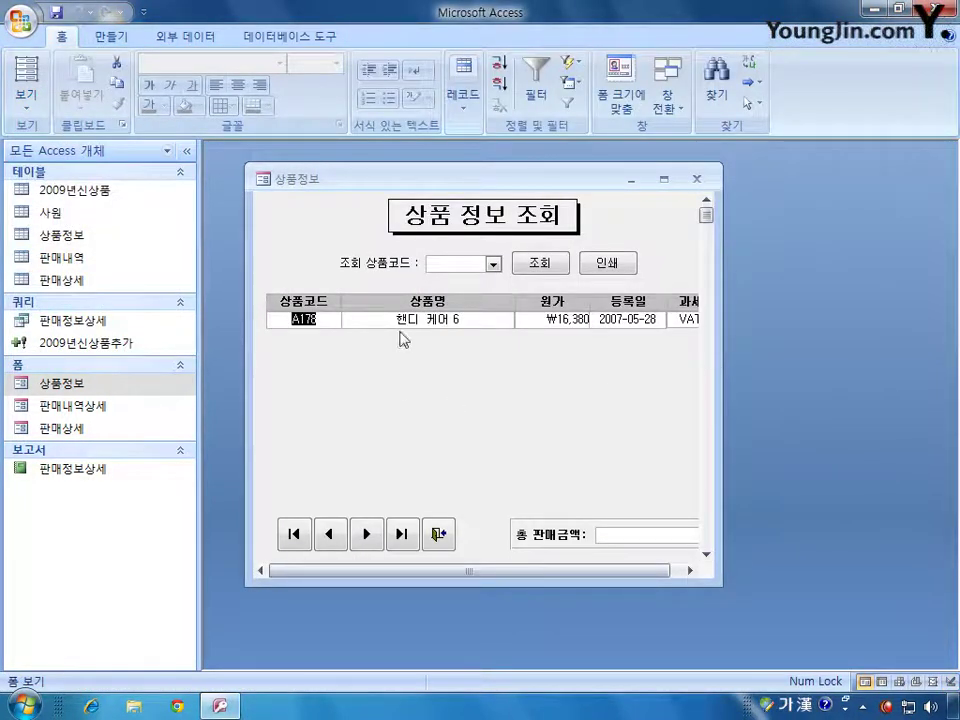
pyautogui.click(26, 96)
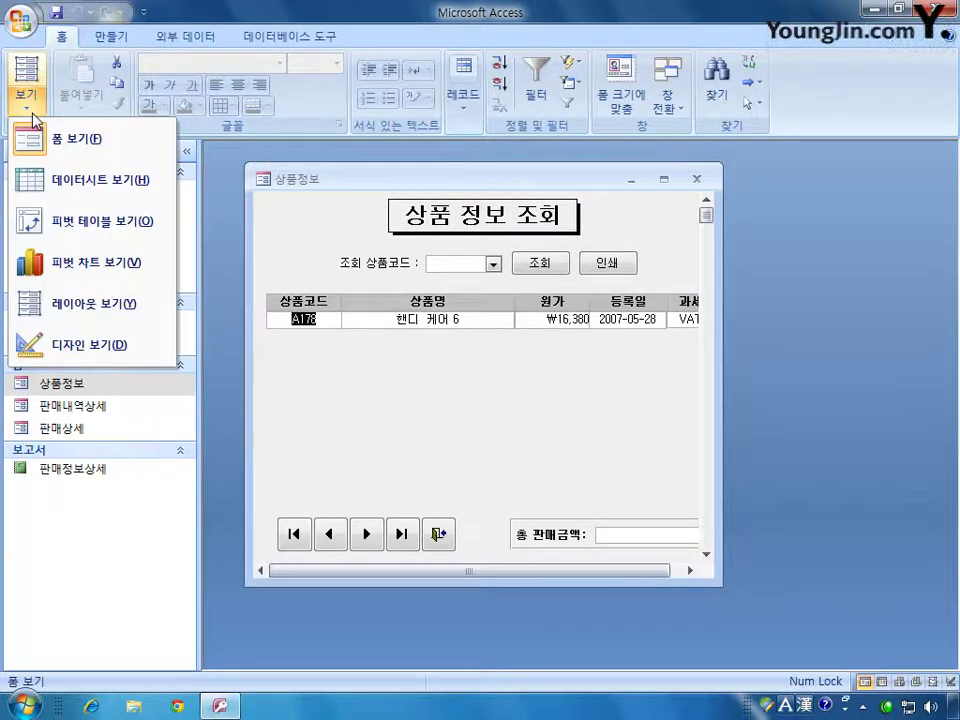
pyautogui.click(88, 350)
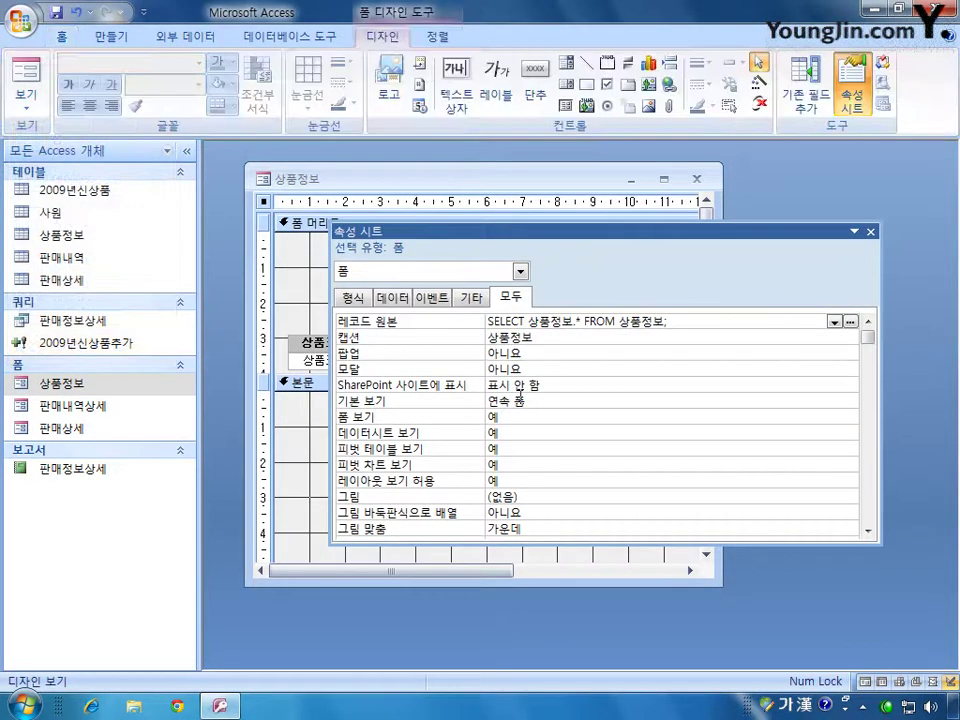
# - Set the form's 기본 보기 property to 단일 폼
pyautogui.click(722, 401)
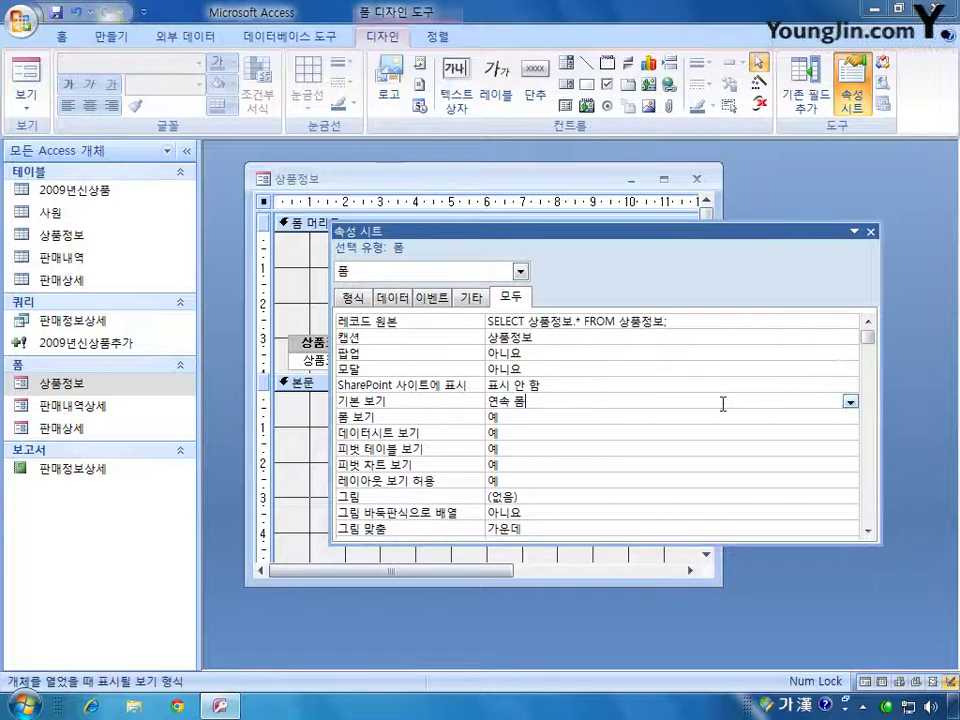
pyautogui.click(849, 401)
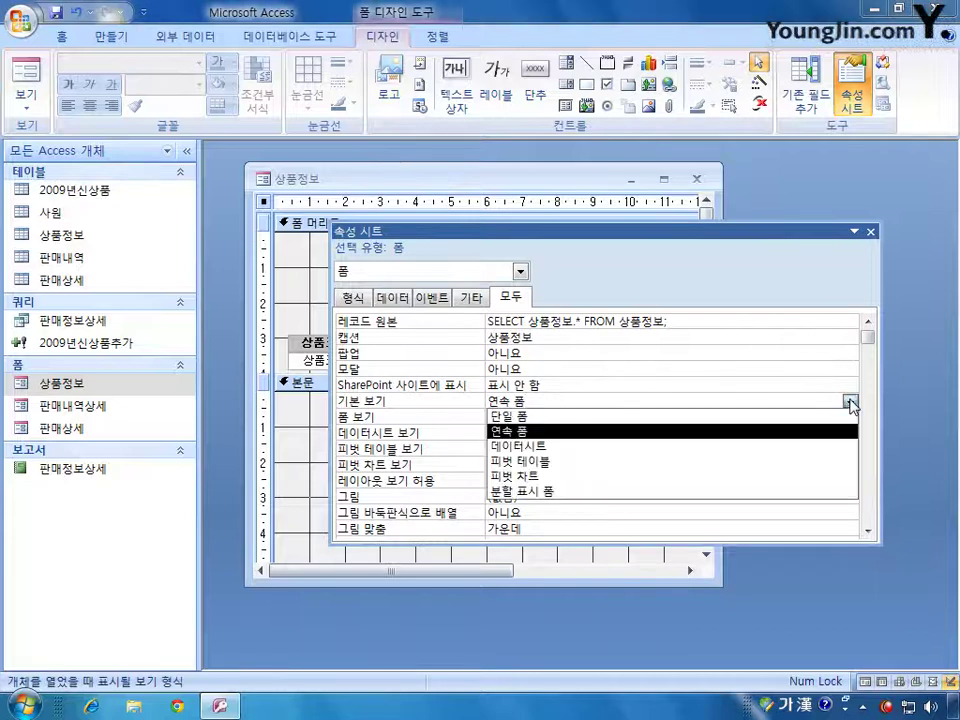
pyautogui.click(785, 416)
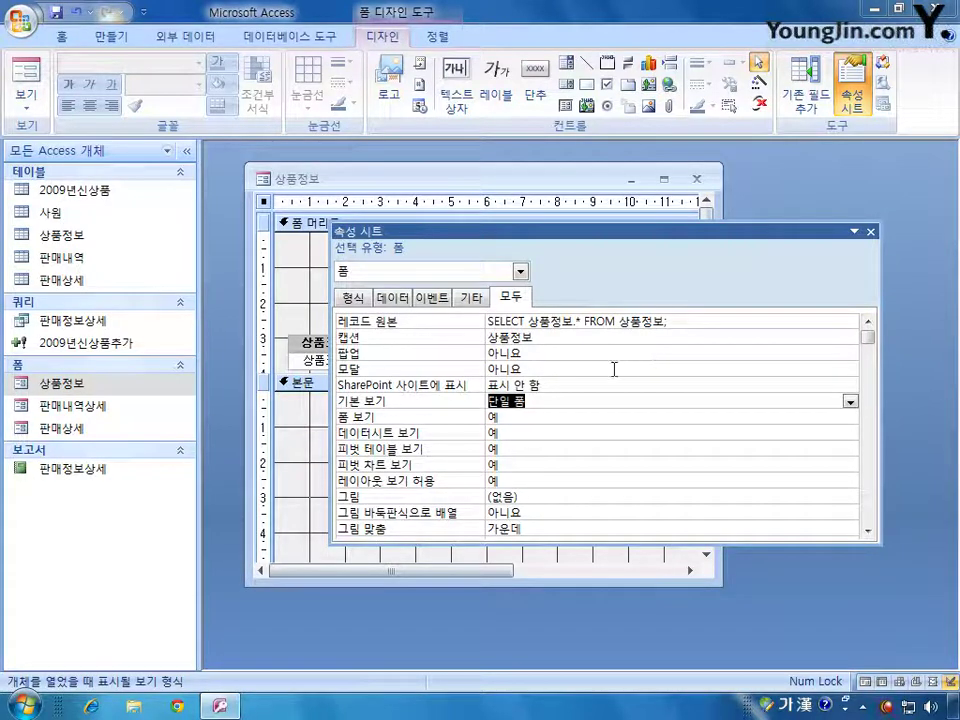
# - Set the Cmd조회 button's 컨트롤 팁 텍스트 property to "상품코드를 입력한 후 클릭하세요"
pyautogui.click(520, 271)
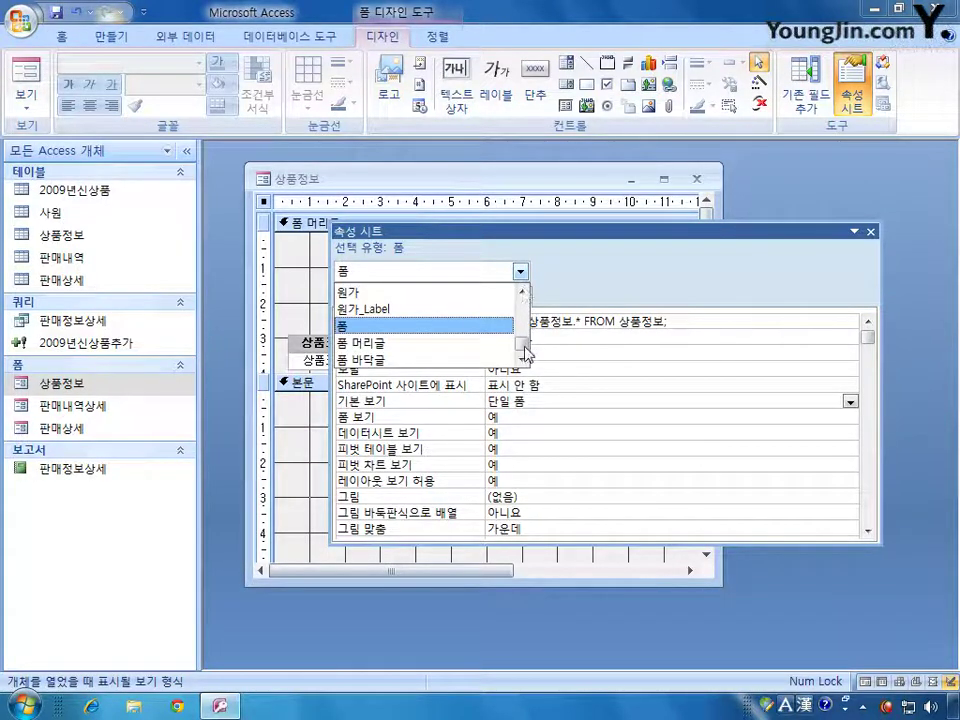
pyautogui.moveTo(521, 345); pyautogui.dragTo(522, 302)
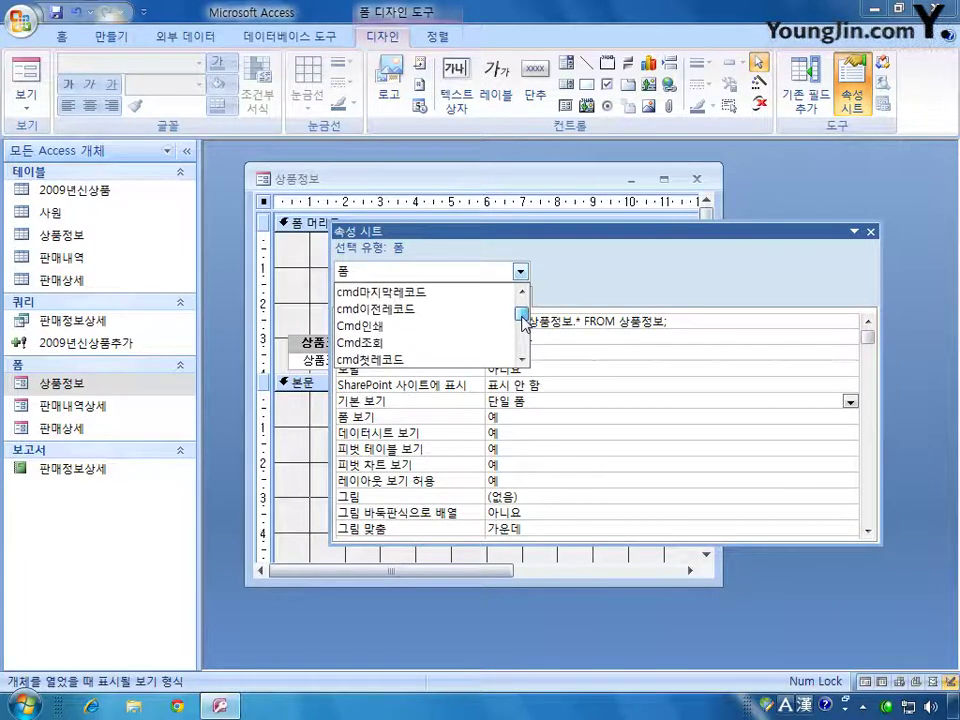
pyautogui.click(452, 345)
pyautogui.moveTo(561, 237); pyautogui.dragTo(561, 352)
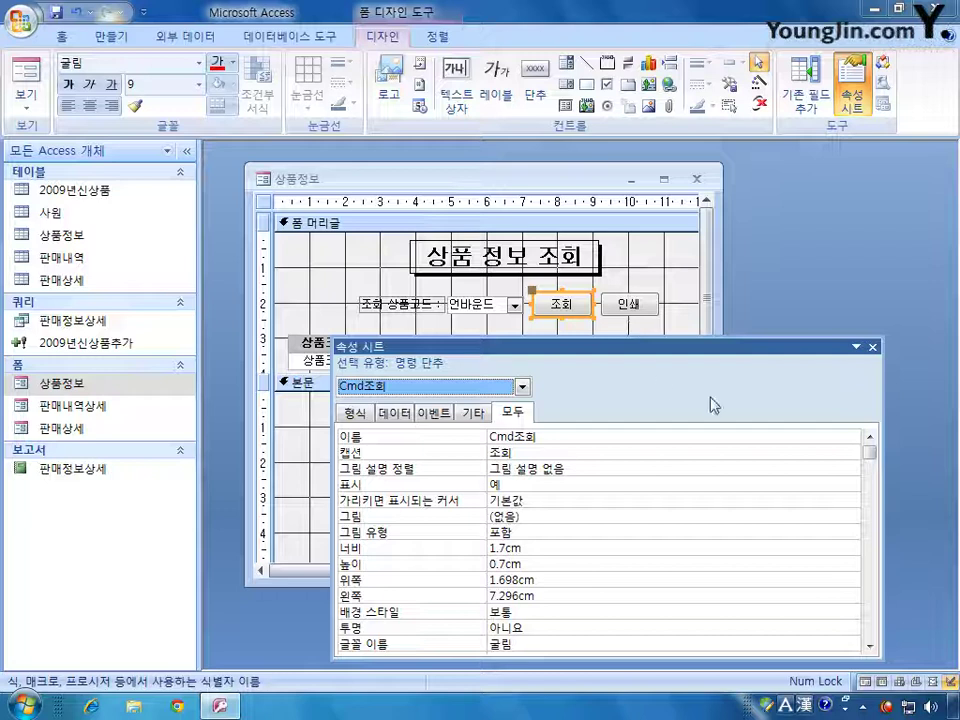
pyautogui.press('Tab')
pyautogui.moveTo(873, 463); pyautogui.dragTo(866, 619)
pyautogui.click(589, 581)
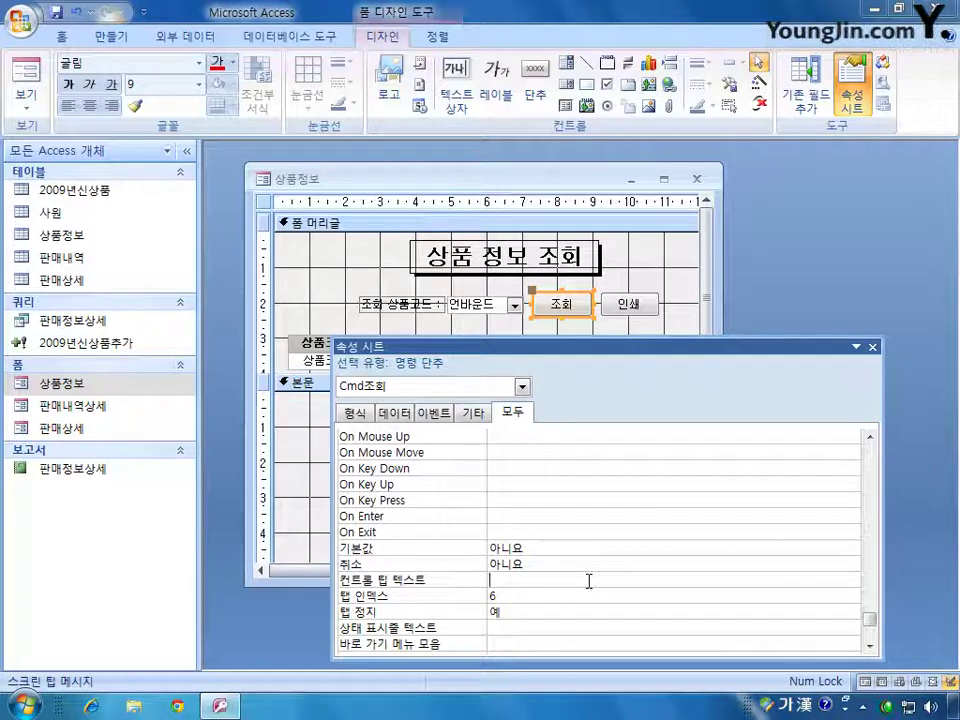
pyautogui.write('상품코드를')
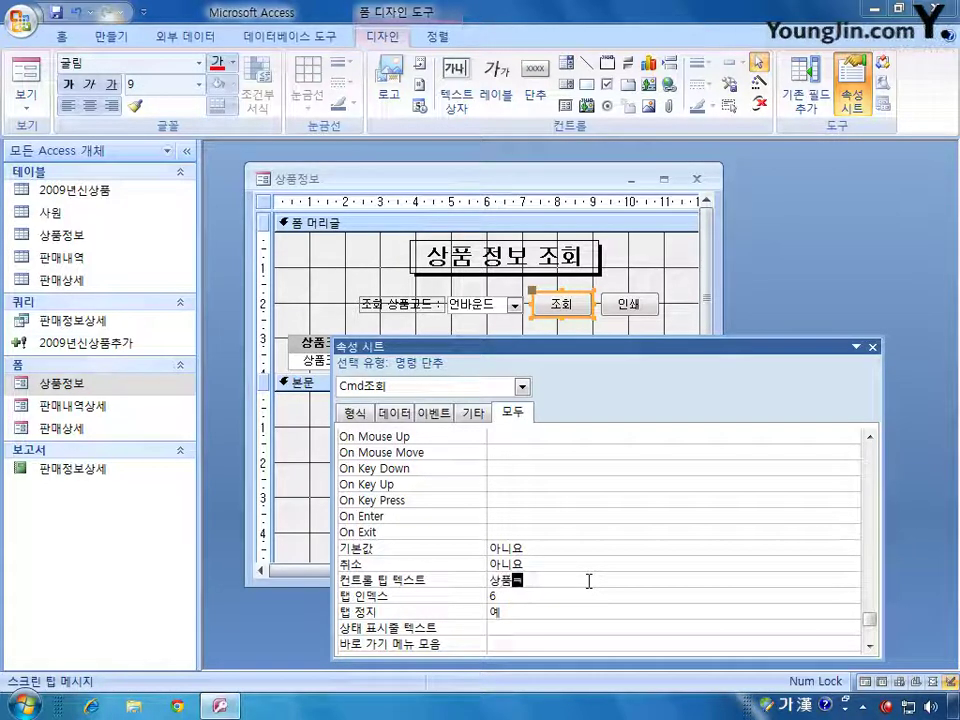
pyautogui.write(' 입력한')
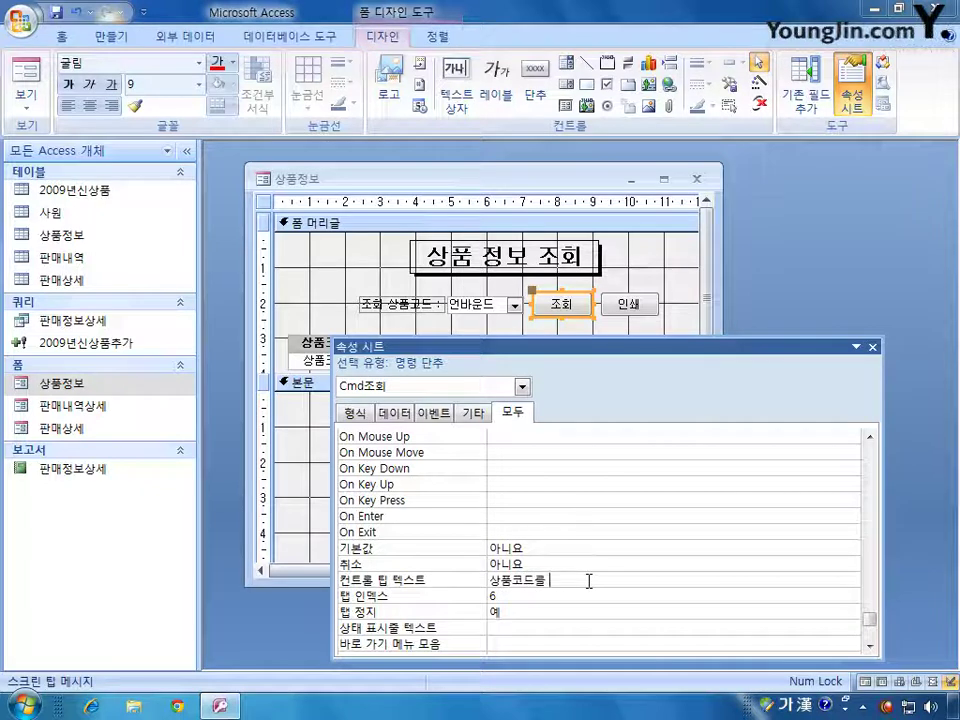
pyautogui.write(' 후')
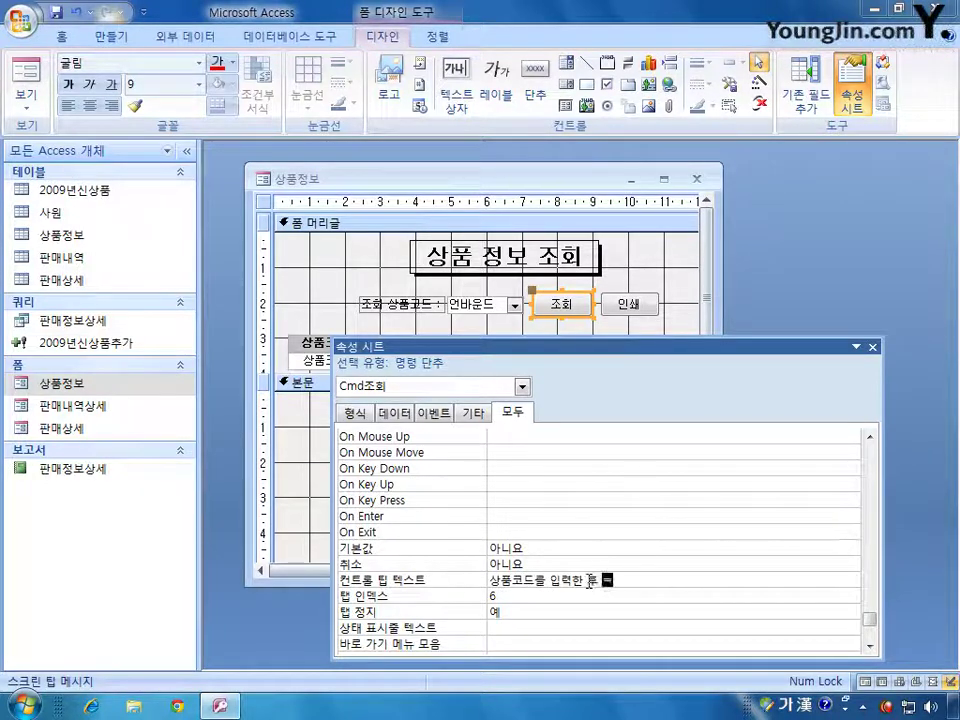
pyautogui.write(' 클릭하세요')
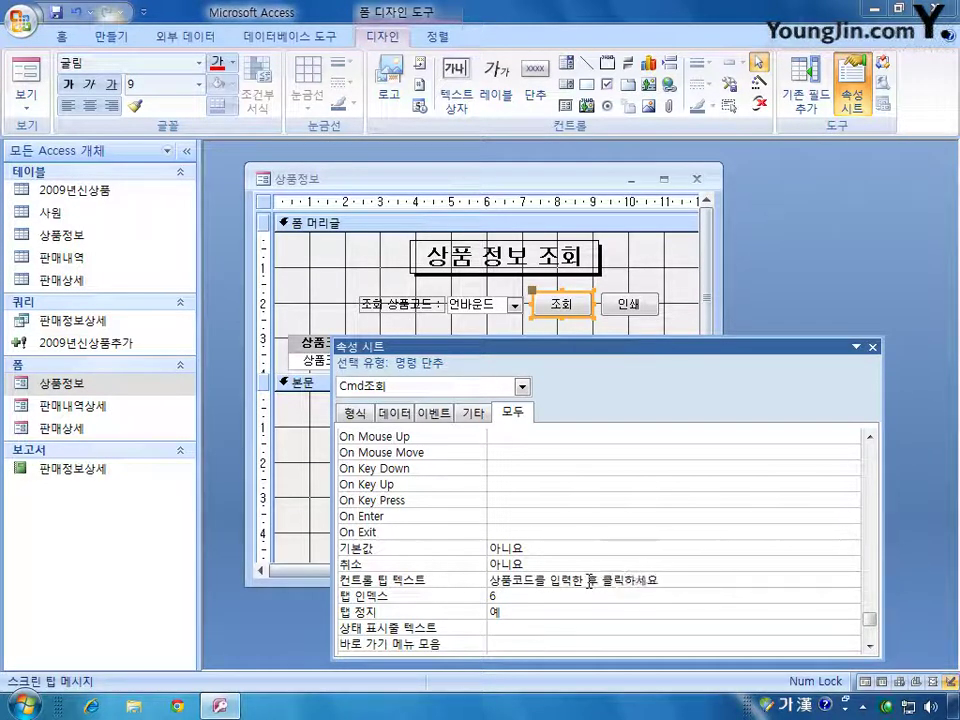
# - Check the 조회 button's tip text in form view, then return to design view
pyautogui.click(28, 98)
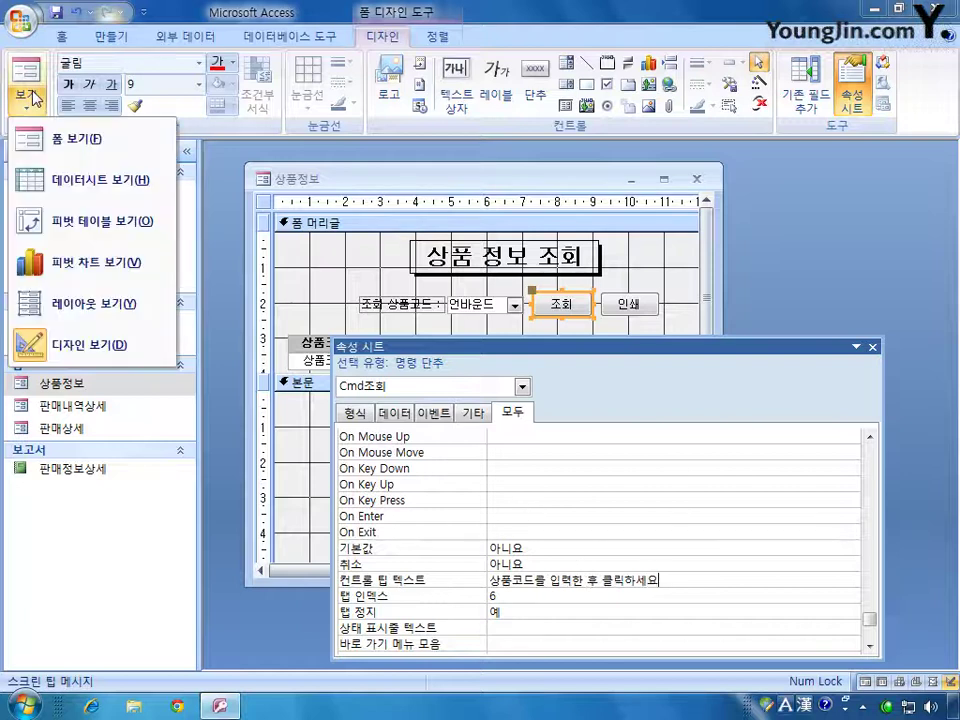
pyautogui.click(55, 140)
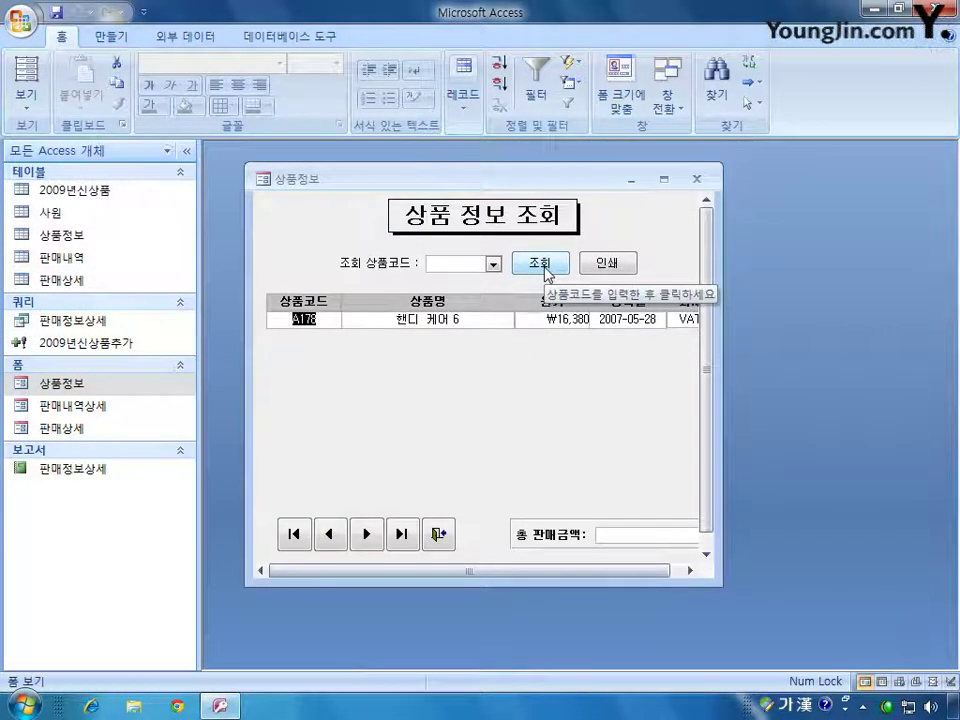
pyautogui.click(25, 100)
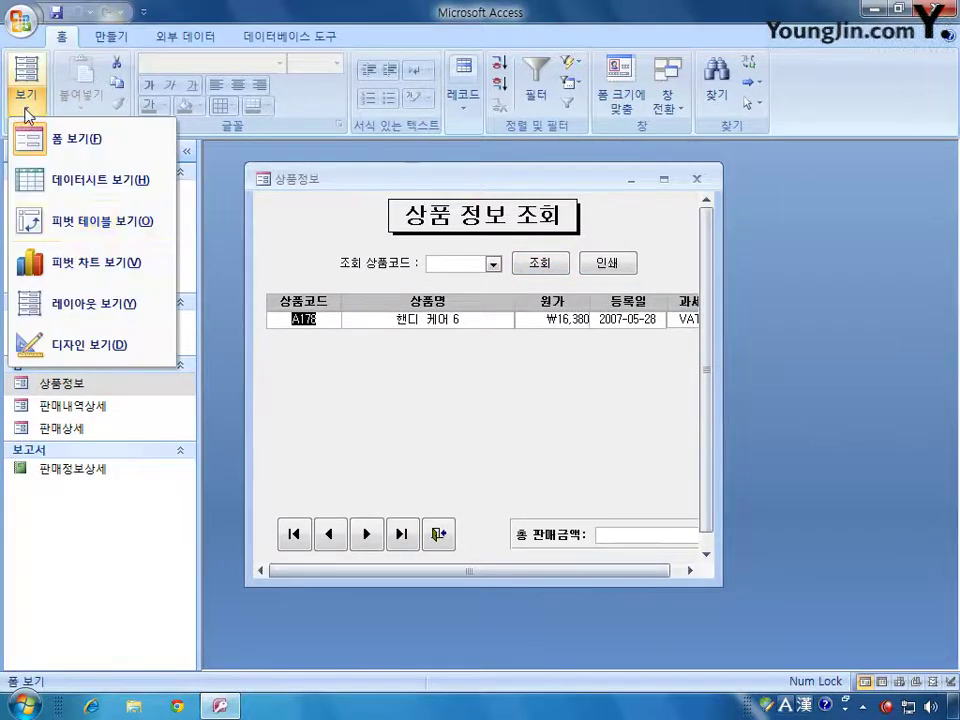
pyautogui.click(40, 342)
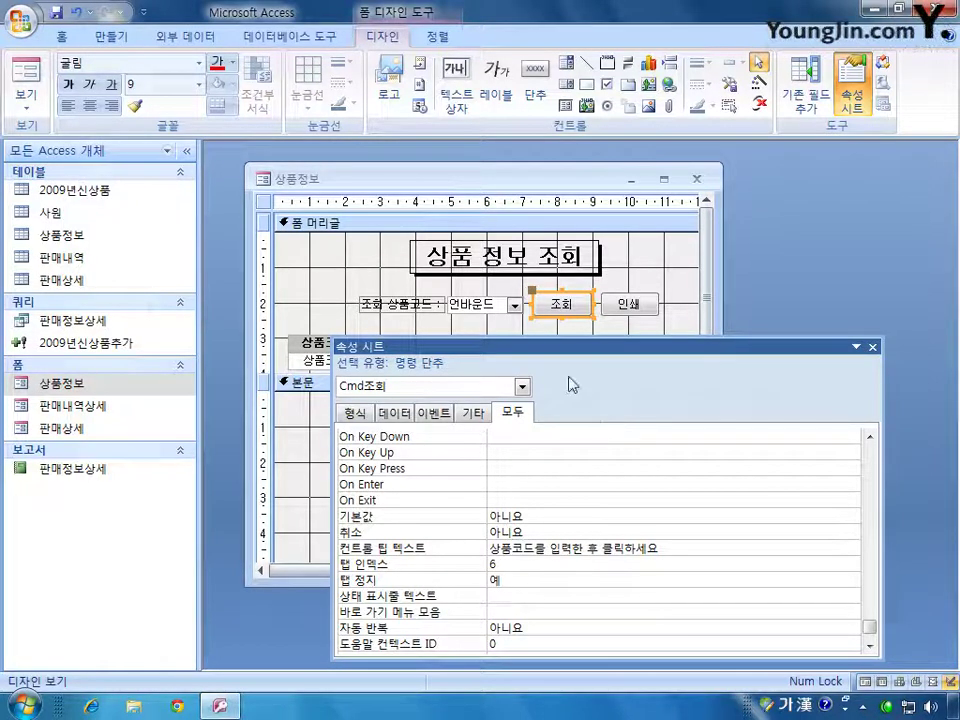
# - Select the 과세 text box and widen the form window until the whole 과세 column is in view
pyautogui.click(505, 304)
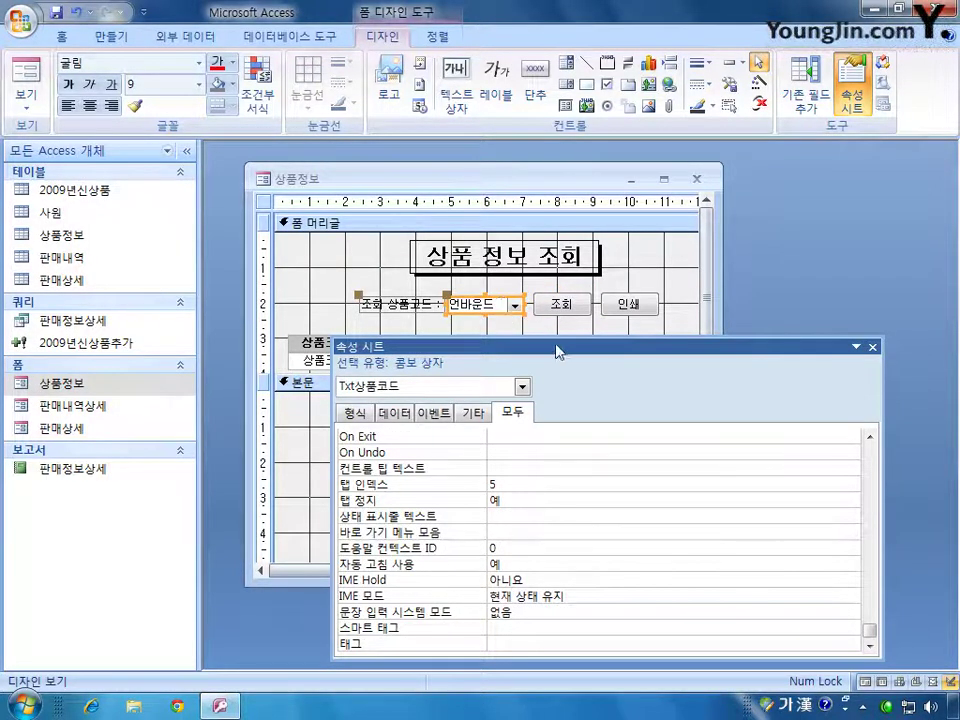
pyautogui.moveTo(521, 347); pyautogui.dragTo(502, 318)
pyautogui.click(505, 357)
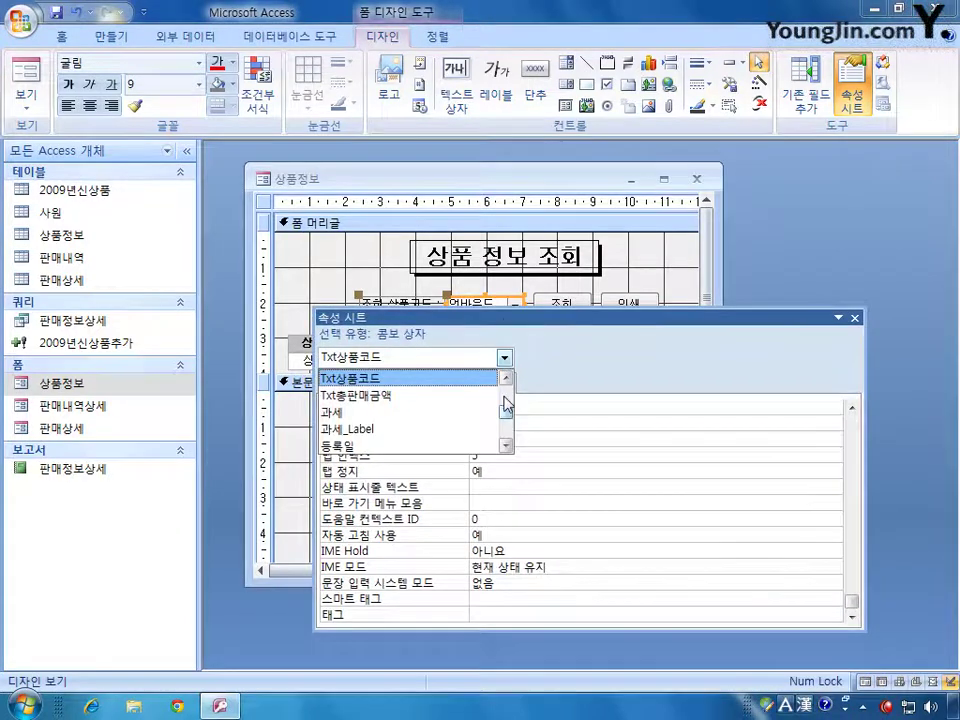
pyautogui.click(430, 412)
pyautogui.moveTo(557, 355); pyautogui.dragTo(566, 445)
pyautogui.moveTo(720, 311); pyautogui.dragTo(848, 312)
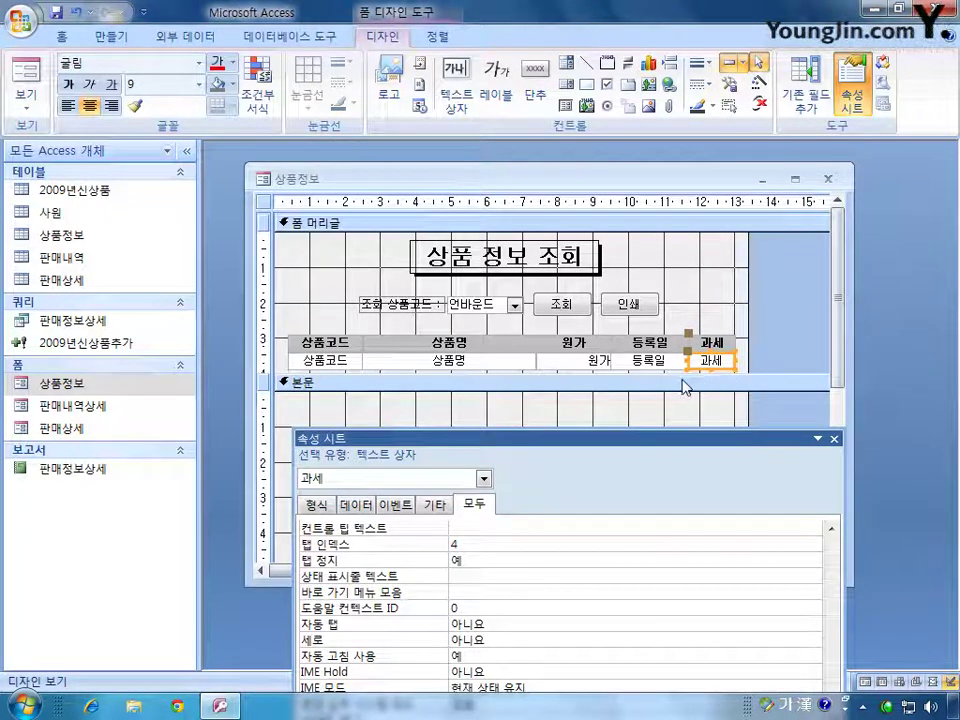
# - Change the 과세 text box in the form header into a combo box (콤보 상자)
pyautogui.moveTo(502, 441); pyautogui.dragTo(495, 379)
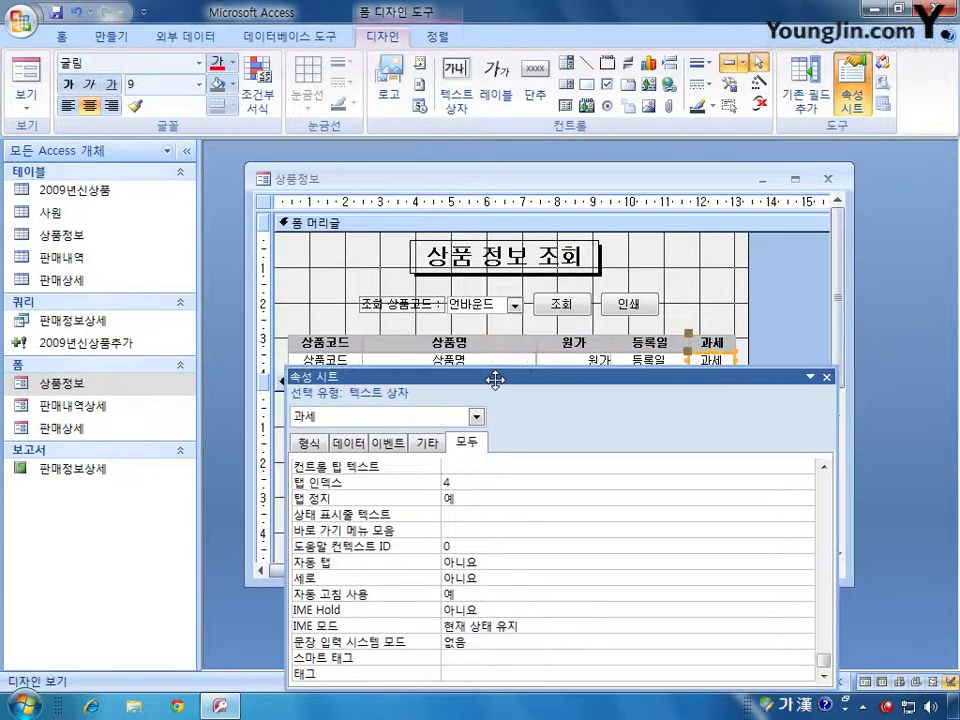
pyautogui.click(826, 377)
pyautogui.rightClick(719, 356)
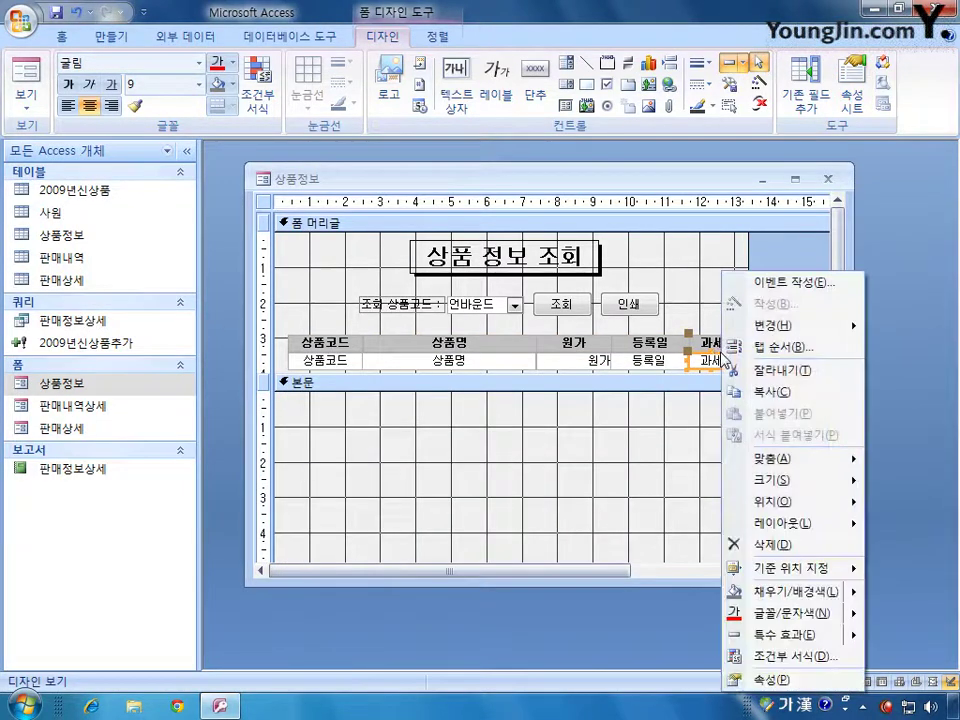
pyautogui.moveTo(726, 328)
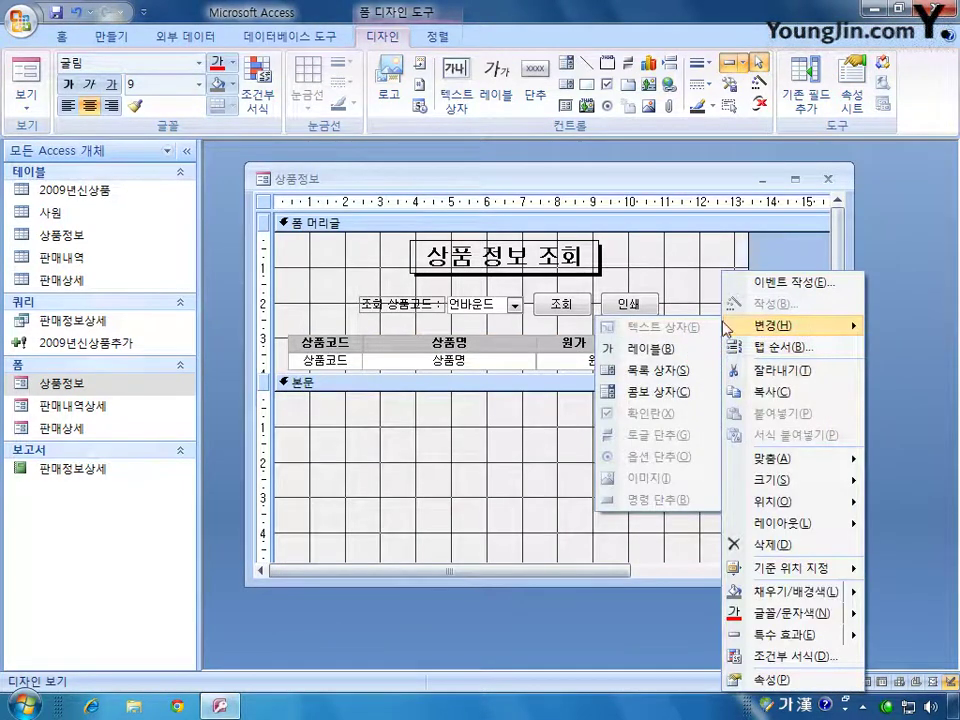
pyautogui.click(670, 392)
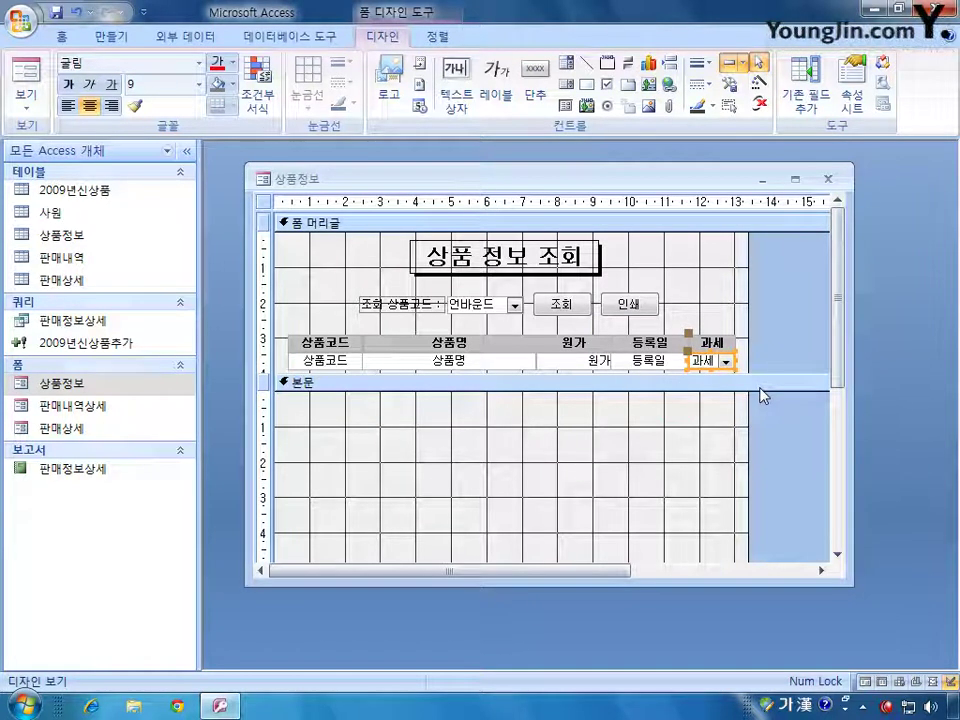
# - Set the 과세 combo box's 행 원본 유형 to 값 목록 and its 행 원본 to VAT;FRE
pyautogui.doubleClick(706, 355)
pyautogui.click(356, 442)
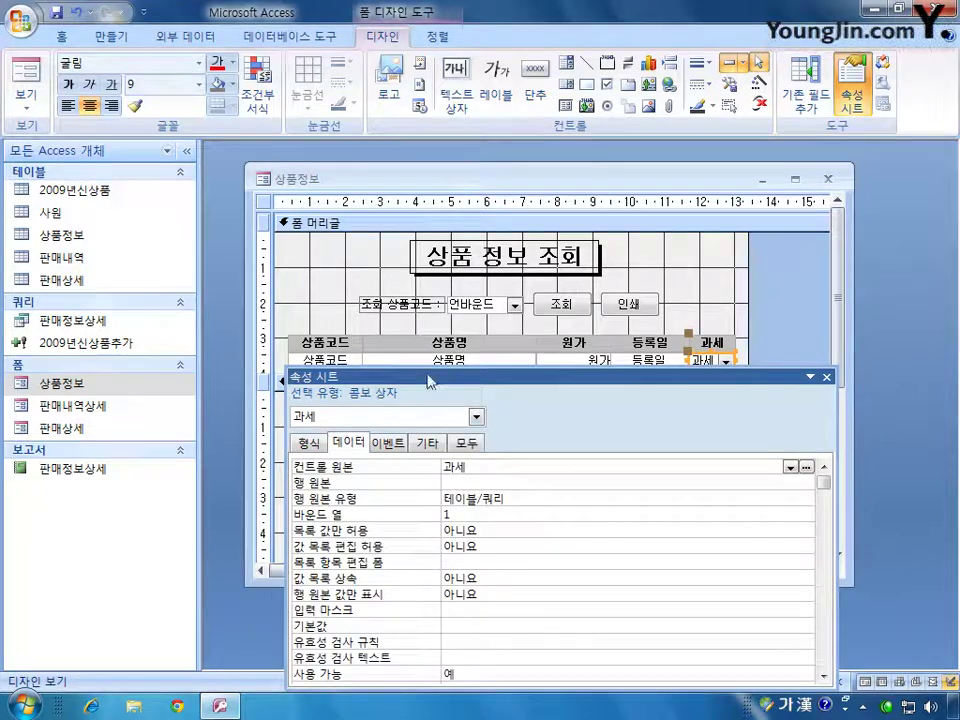
pyautogui.moveTo(430, 381); pyautogui.dragTo(463, 259)
pyautogui.click(503, 362)
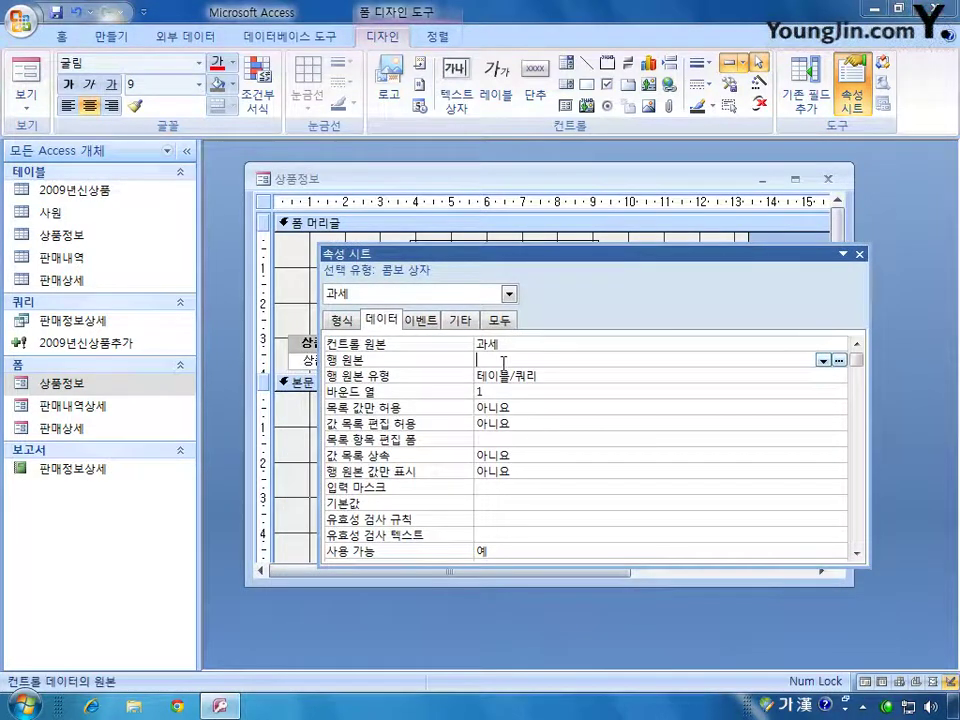
pyautogui.click(565, 377)
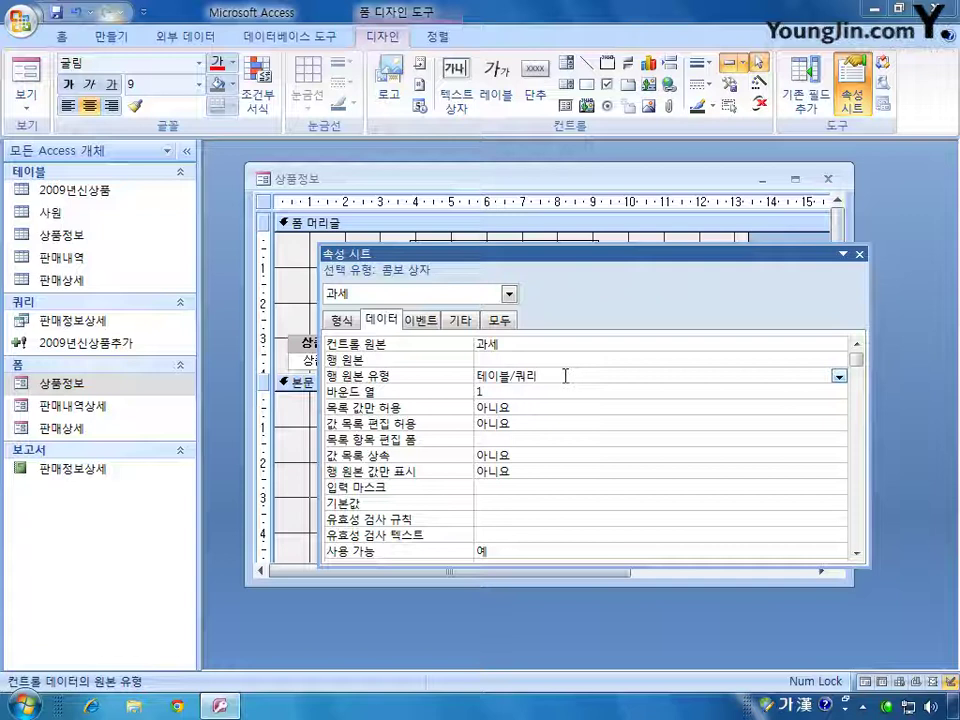
pyautogui.click(839, 376)
pyautogui.click(797, 405)
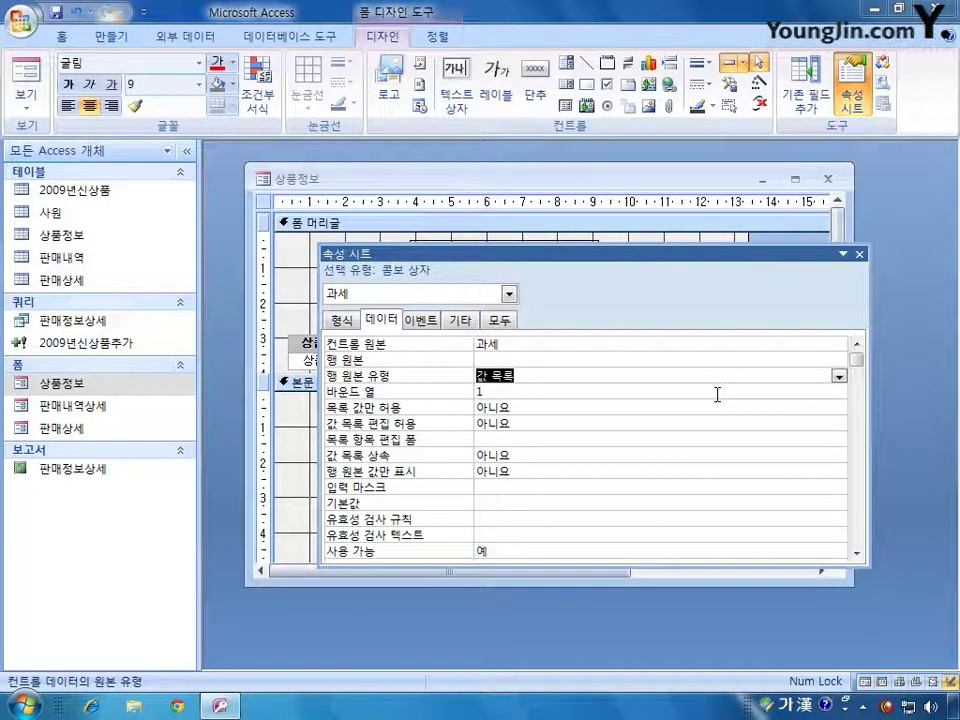
pyautogui.click(519, 360)
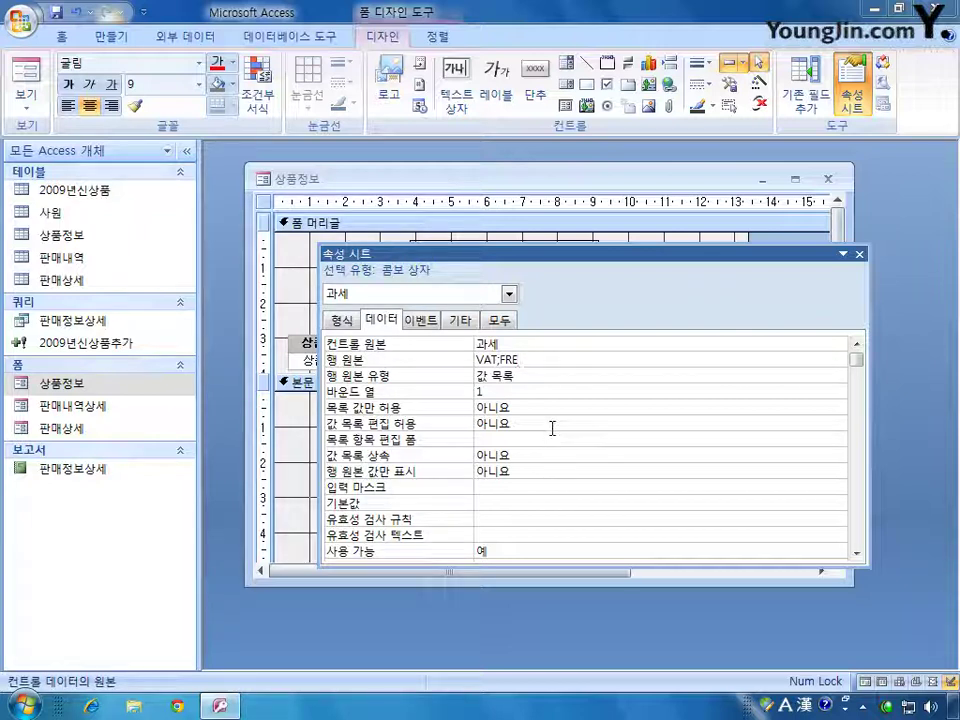
pyautogui.click(859, 254)
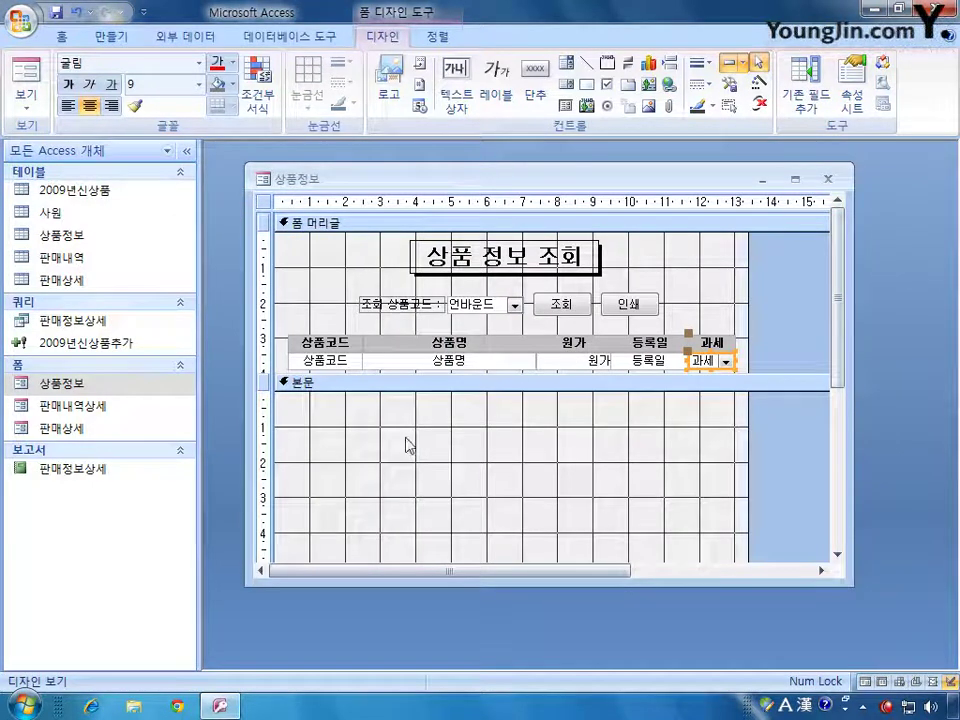
# - Add a subform to the 본문 section from the existing form 판매상세, linked by 상품코드 and named 판매상세, and delete its label
pyautogui.click(566, 105)
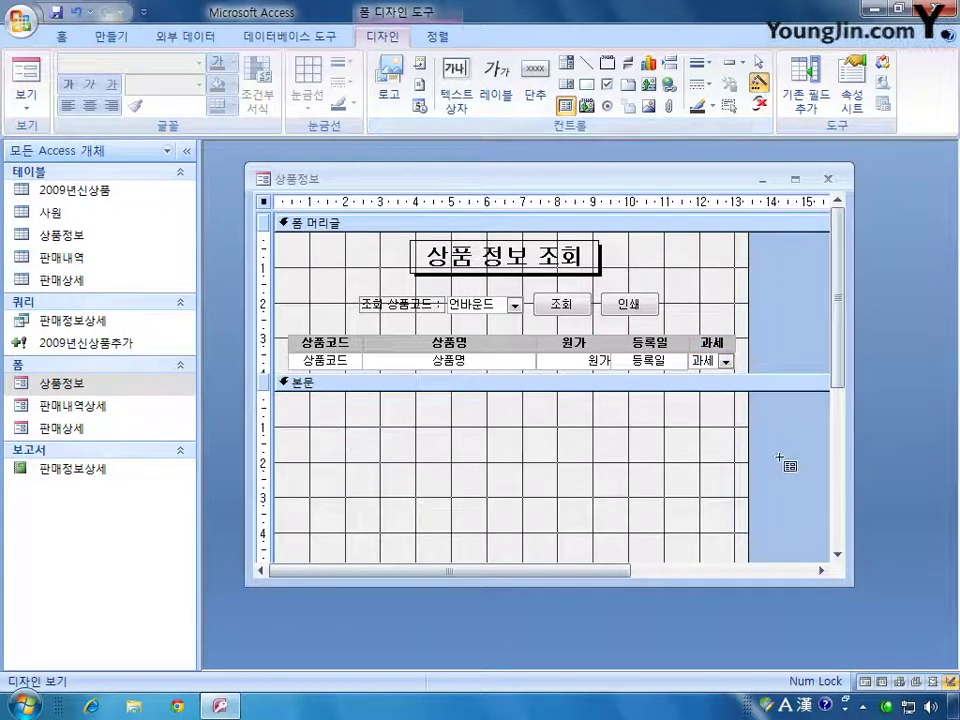
pyautogui.scroll(-2, 838, 371)
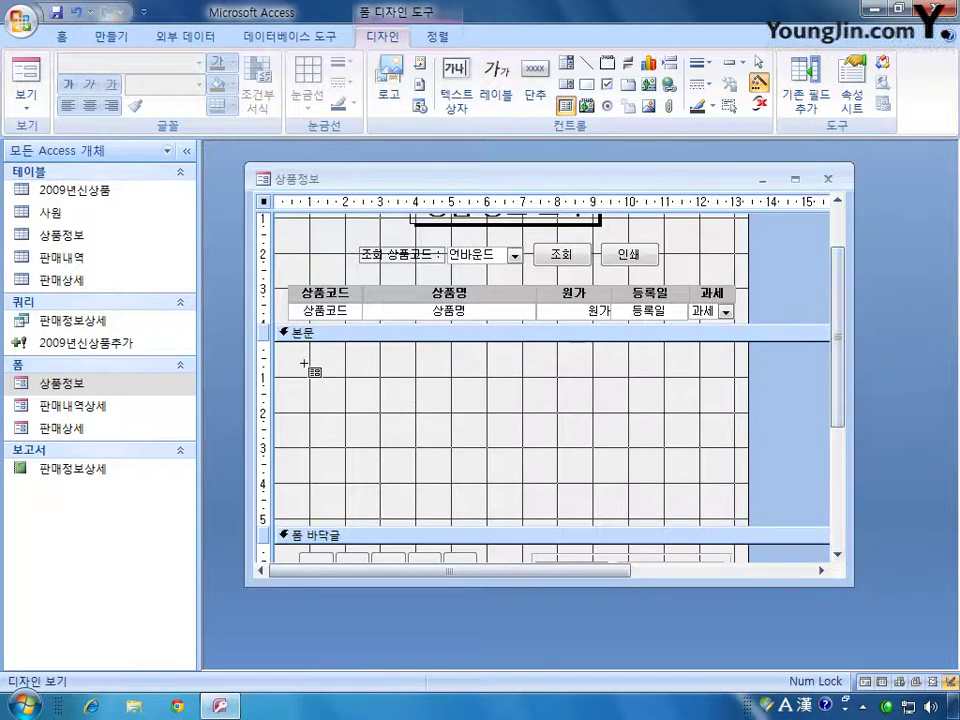
pyautogui.moveTo(298, 363); pyautogui.dragTo(720, 512)
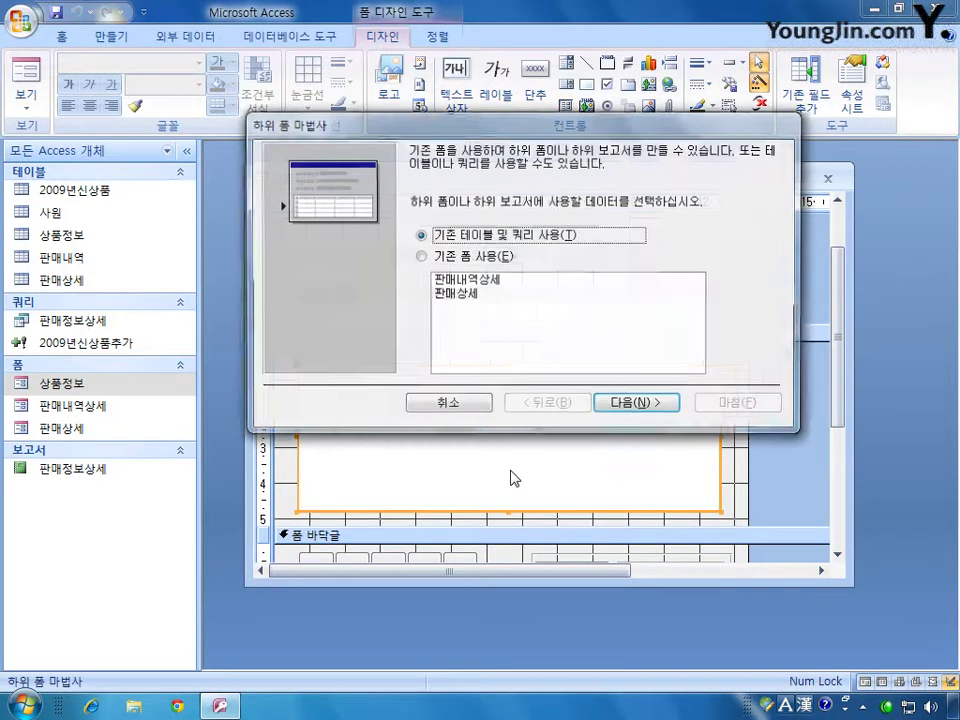
pyautogui.click(470, 258)
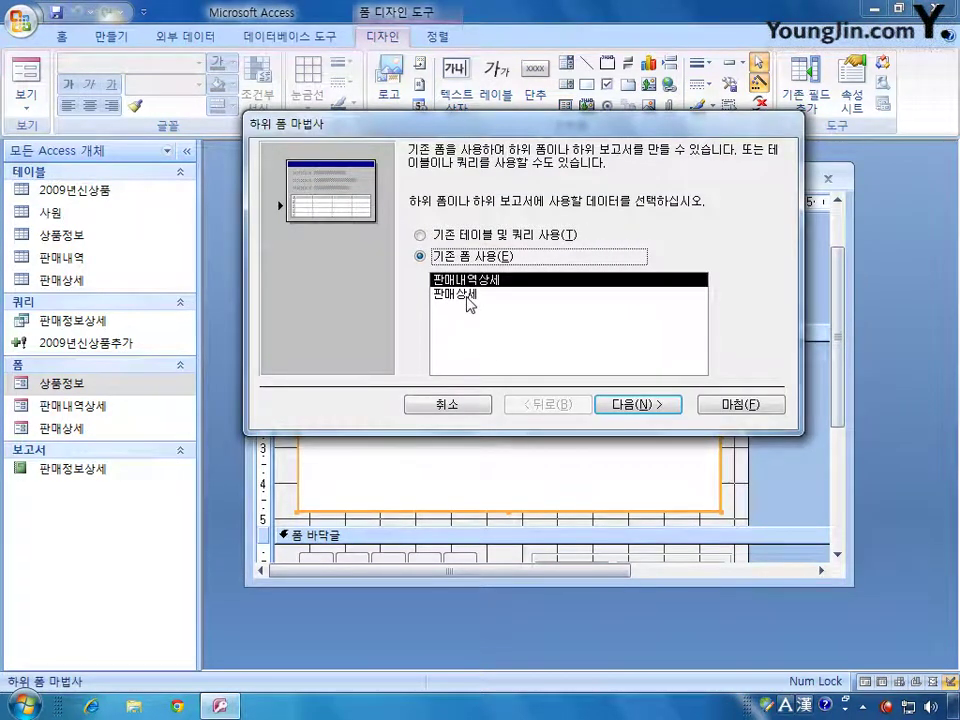
pyautogui.click(467, 295)
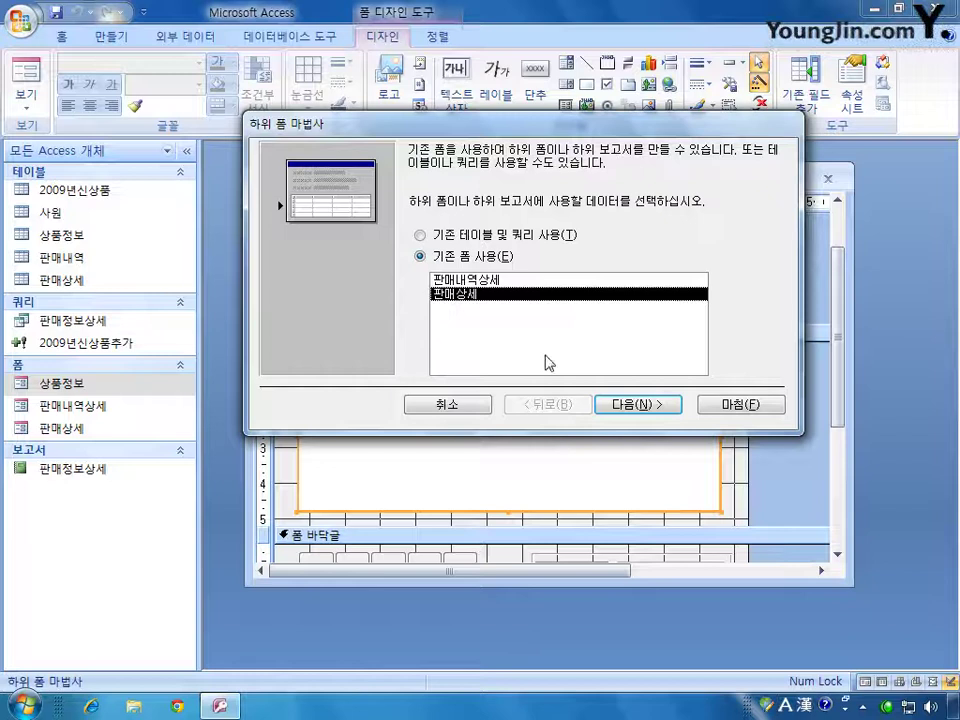
pyautogui.click(643, 402)
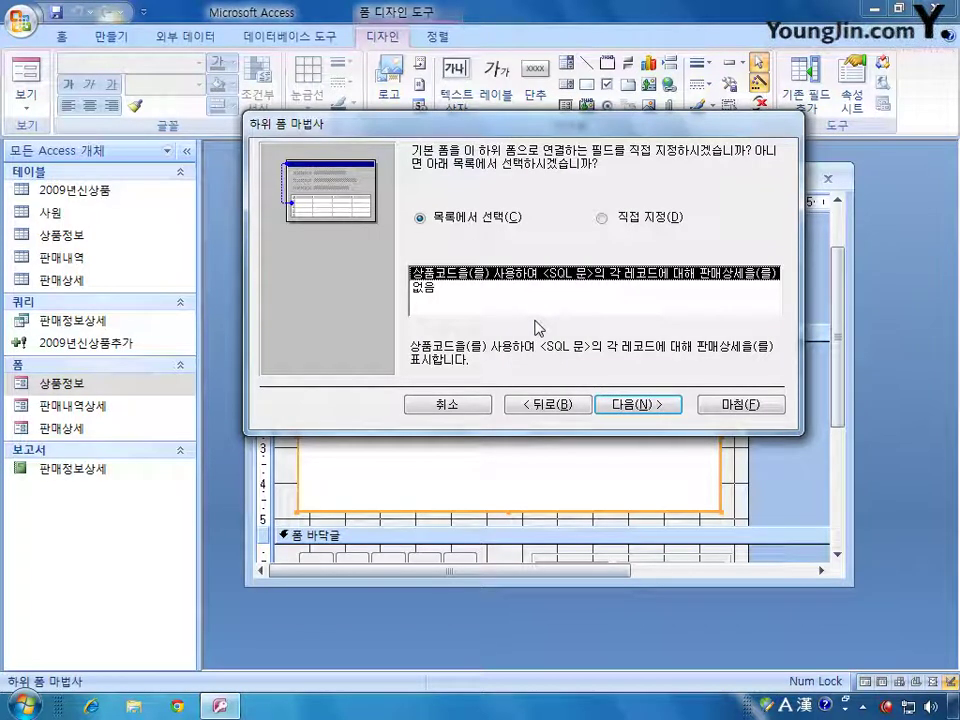
pyautogui.click(636, 405)
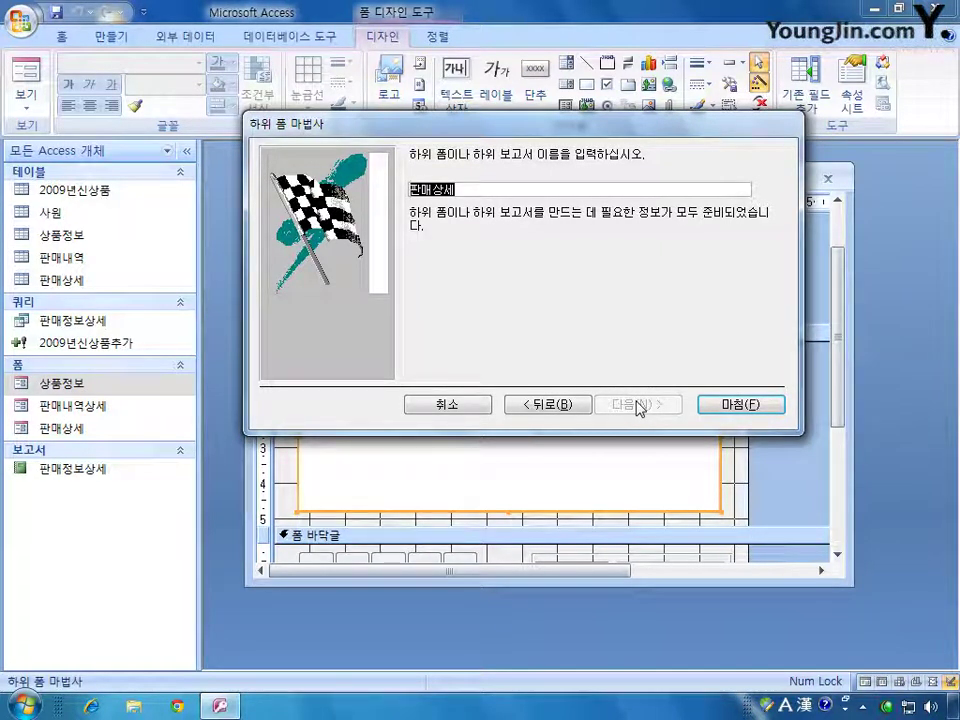
pyautogui.click(716, 406)
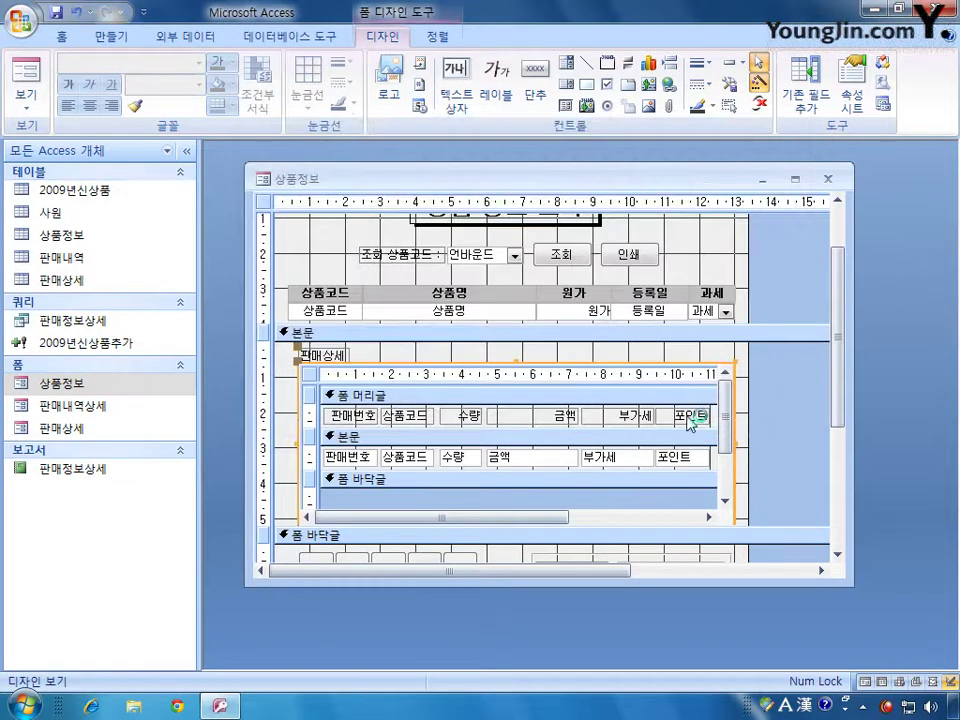
pyautogui.click(335, 356)
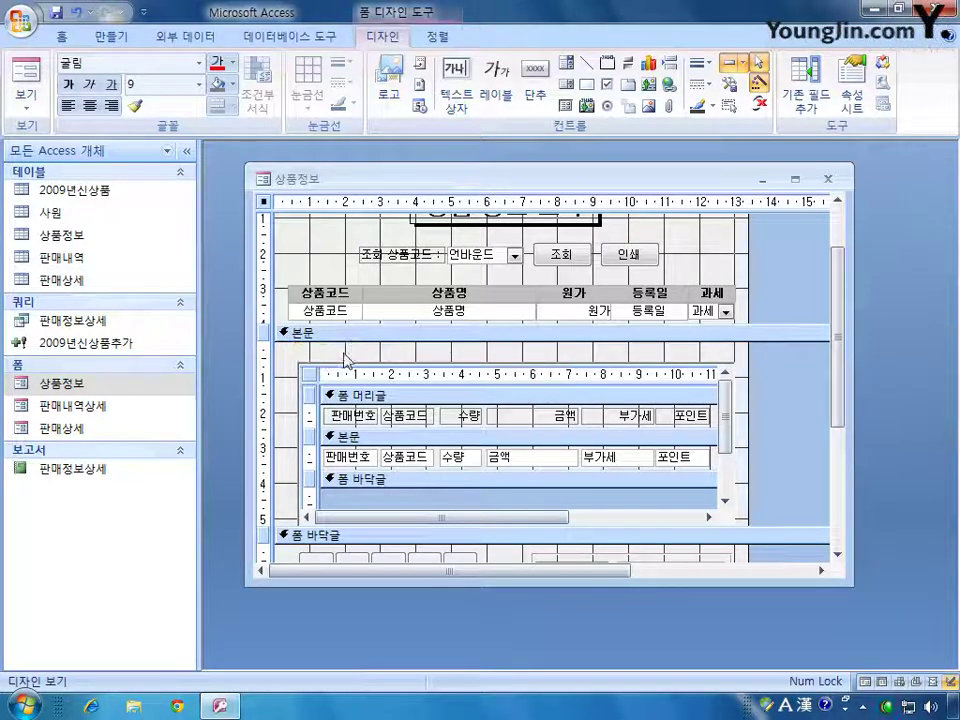
pyautogui.press('Delete')
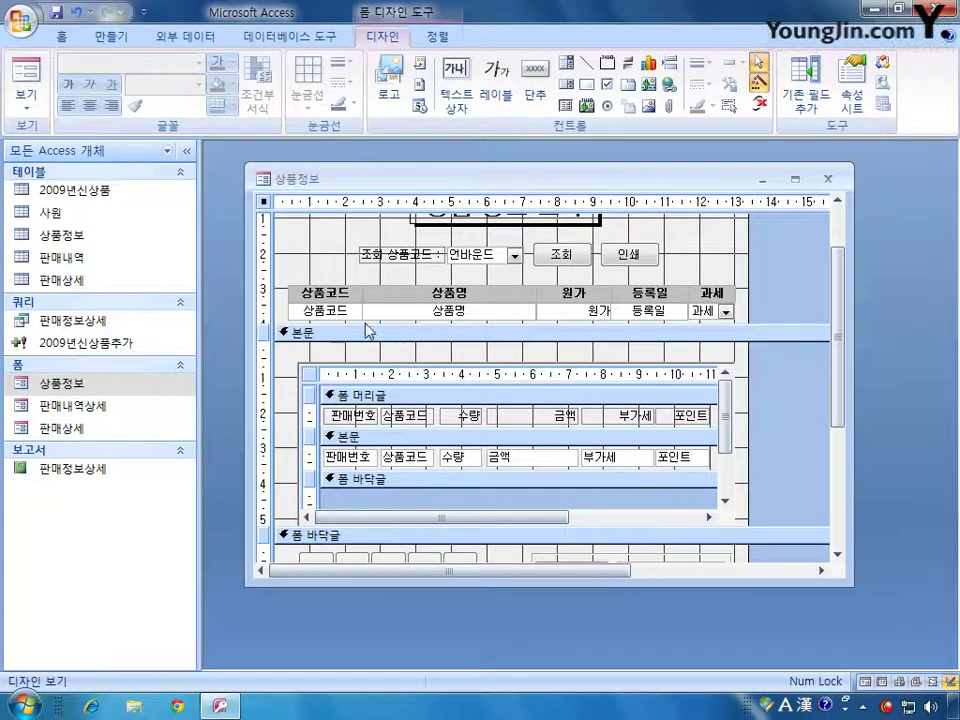
# - Check the 상품정보 form with its subform in form view, then close it and save the design changes
pyautogui.click(27, 103)
pyautogui.click(55, 137)
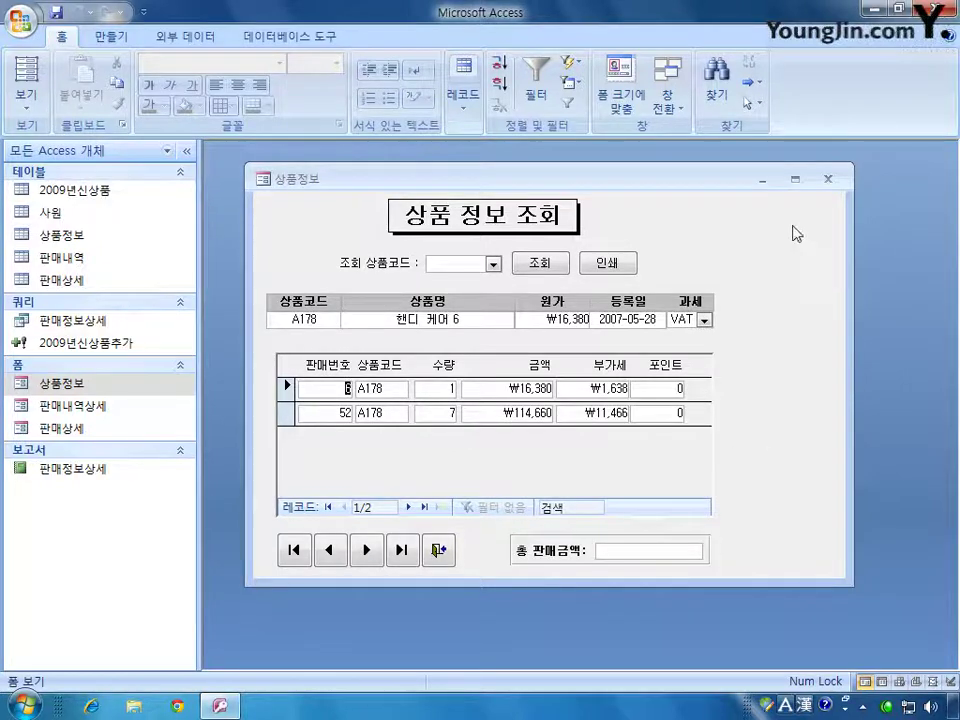
pyautogui.hotkey('ctrl', 'F4')
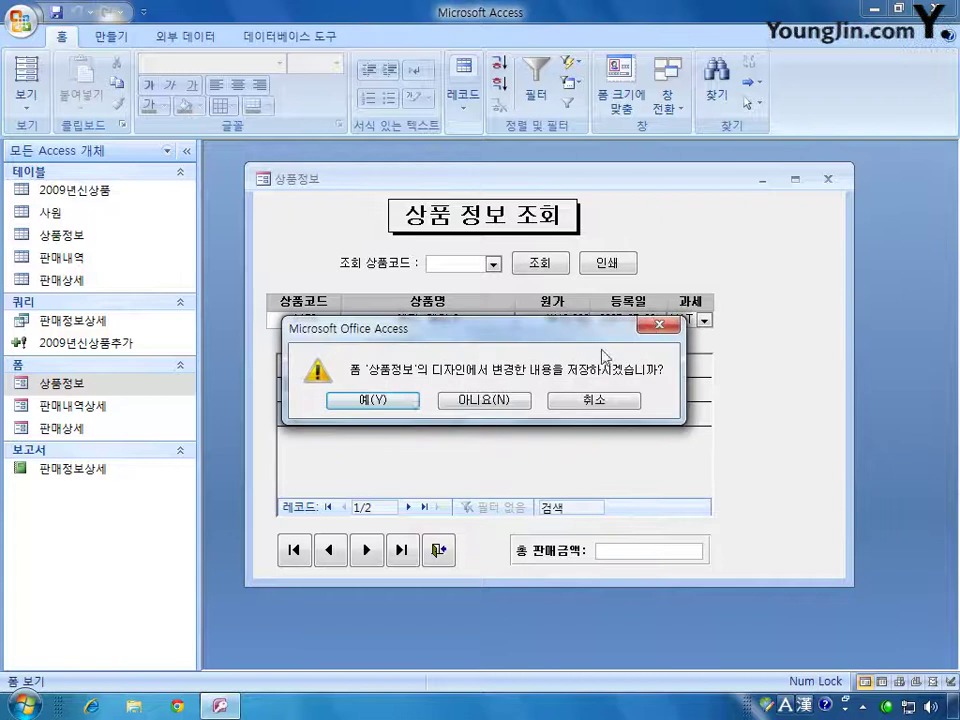
pyautogui.click(393, 401)
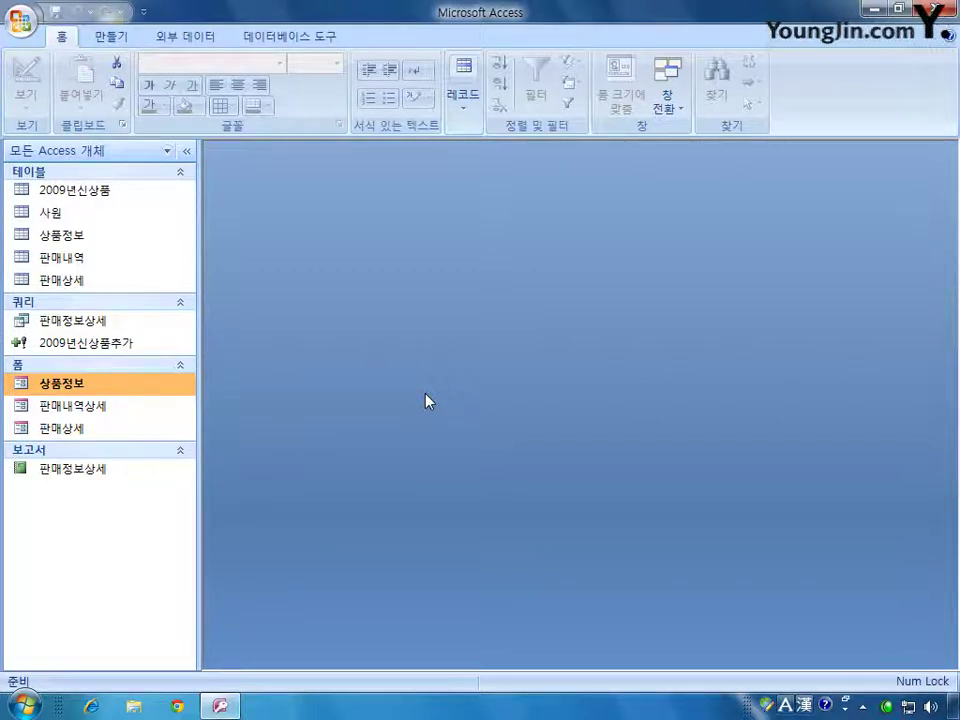
# - Open the 상품정보 form in design view and show the data properties of the Txt총판매금액 text box in the form footer
pyautogui.rightClick(100, 384)
pyautogui.click(153, 436)
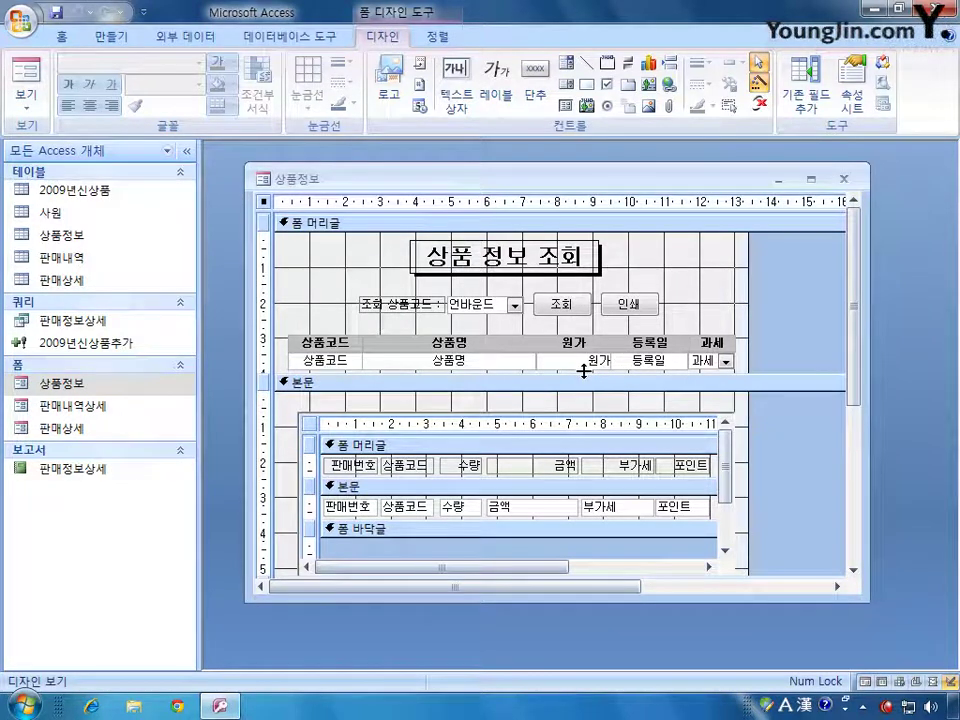
pyautogui.doubleClick(264, 201)
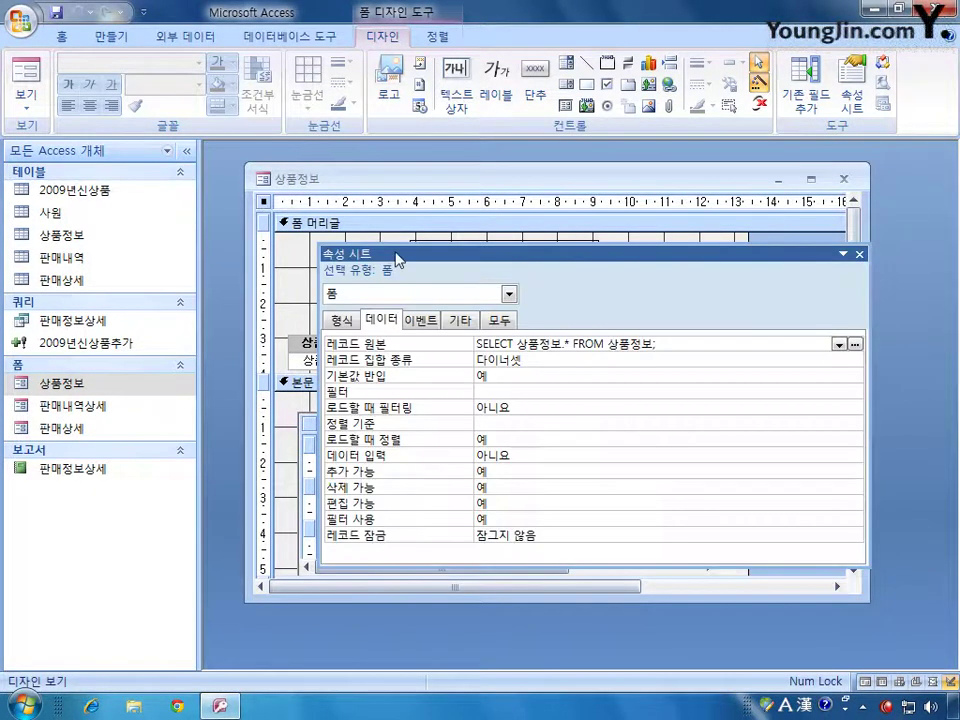
pyautogui.moveTo(511, 322)
pyautogui.mouseDown()
pyautogui.moveTo(511, 350)
pyautogui.moveTo(508, 341)
pyautogui.mouseUp()
pyautogui.click(440, 364)
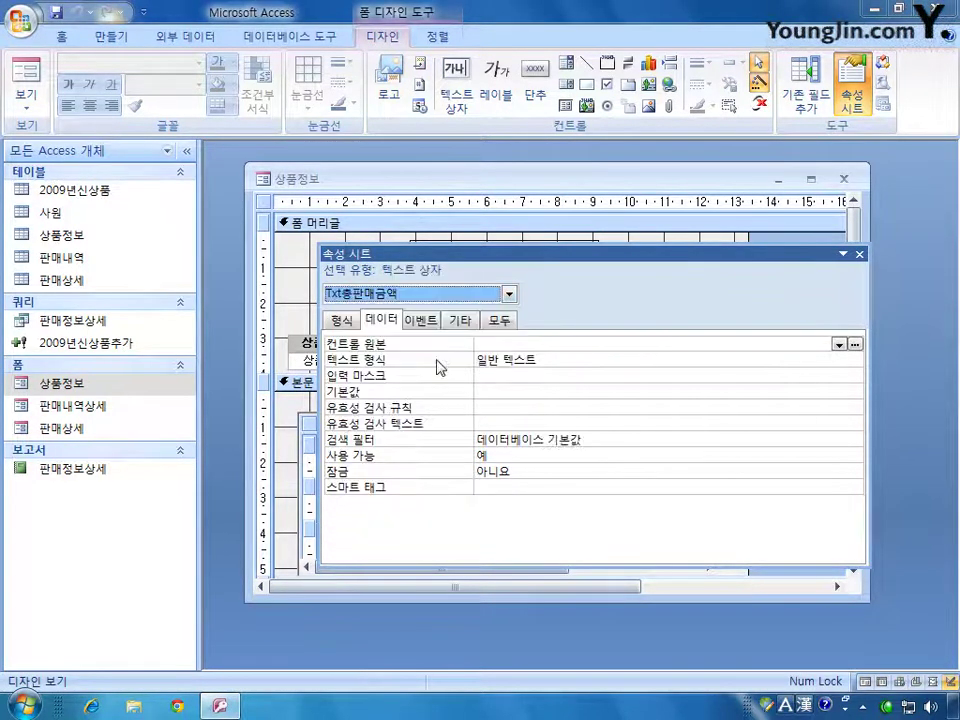
pyautogui.moveTo(613, 257); pyautogui.dragTo(536, 302)
pyautogui.moveTo(853, 305); pyautogui.dragTo(853, 460)
pyautogui.moveTo(623, 304); pyautogui.dragTo(671, 512)
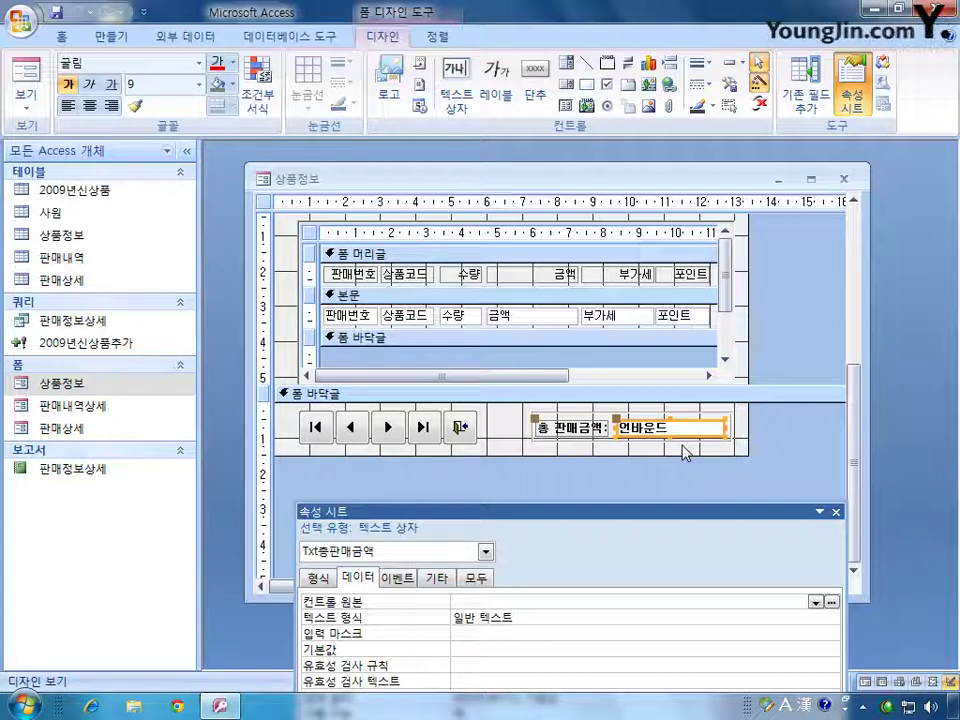
# - Examine the 상품정보 table's records and the data properties of the 상품코드 controls in the subform and the form header
pyautogui.doubleClick(60, 240)
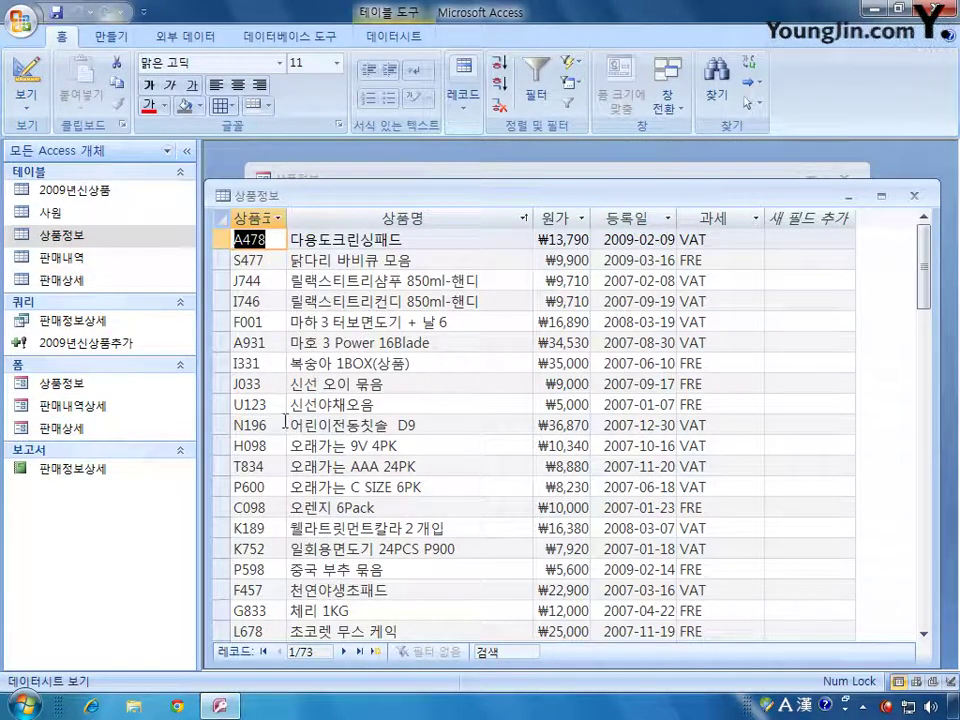
pyautogui.click(690, 168)
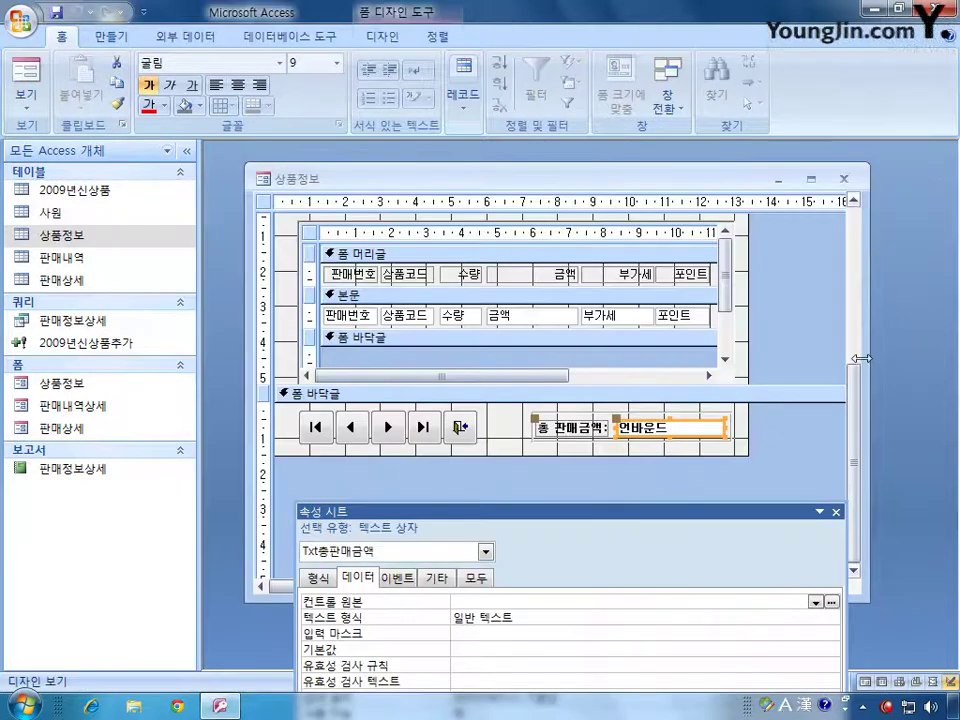
pyautogui.click(420, 322)
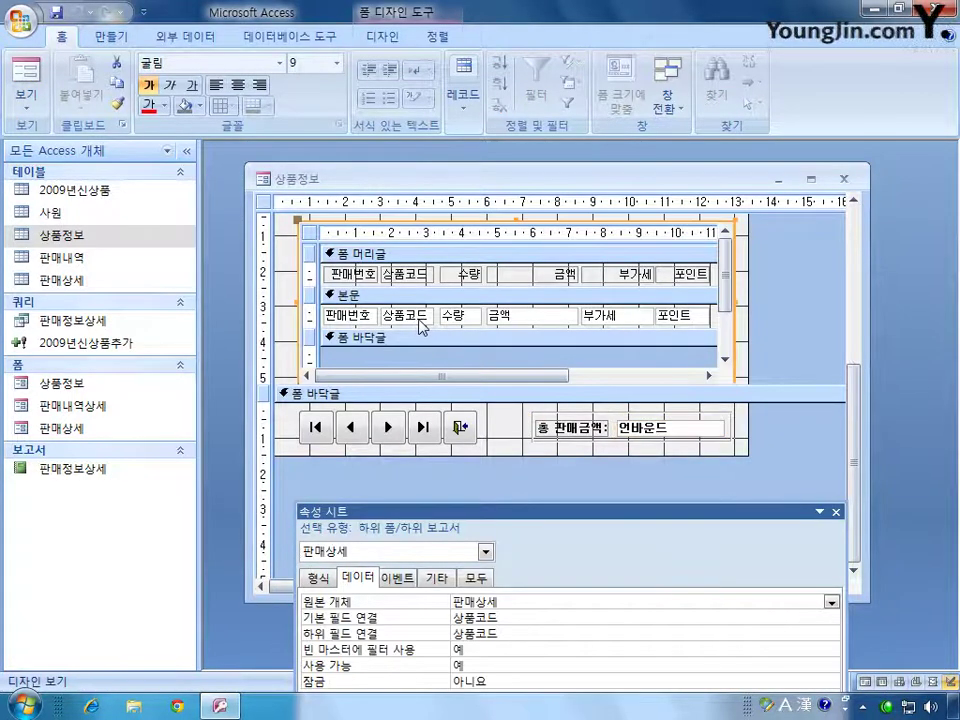
pyautogui.click(420, 320)
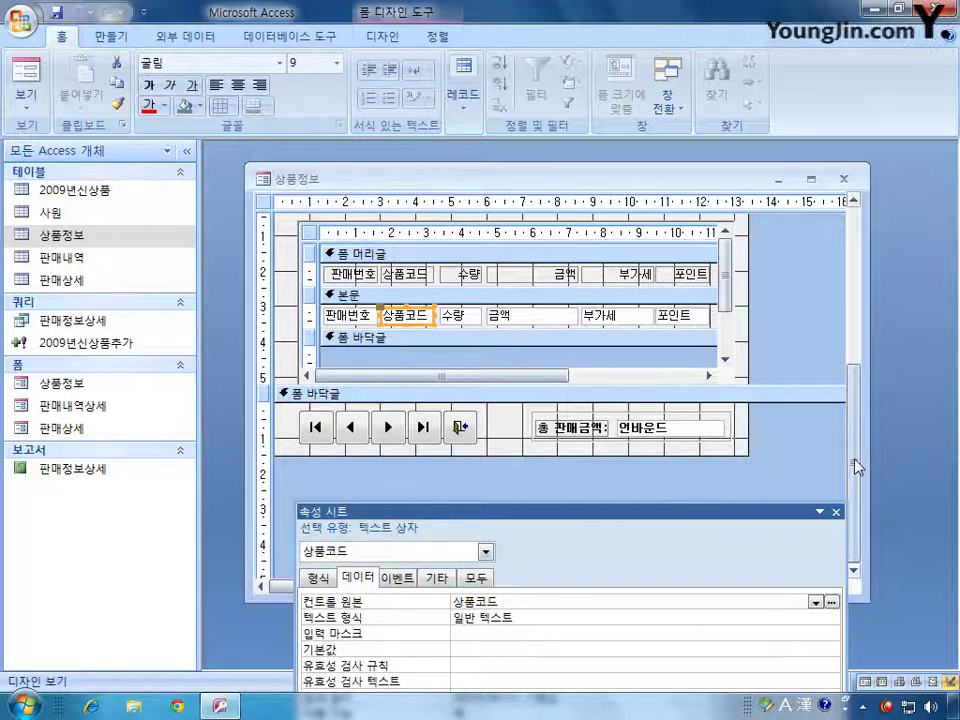
pyautogui.moveTo(857, 465); pyautogui.dragTo(877, 334)
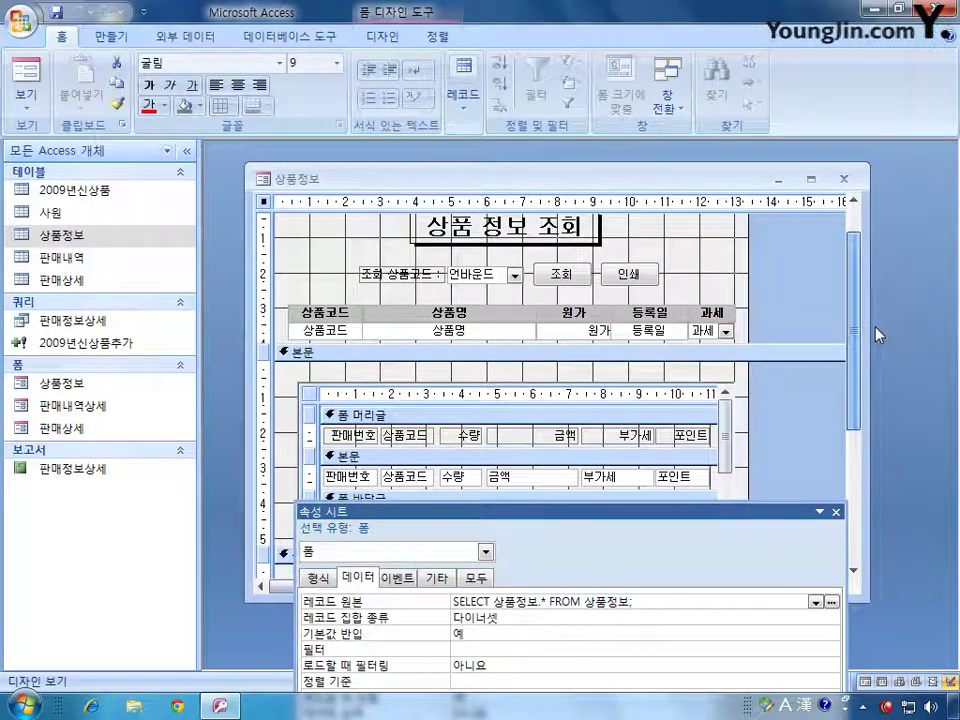
pyautogui.click(325, 330)
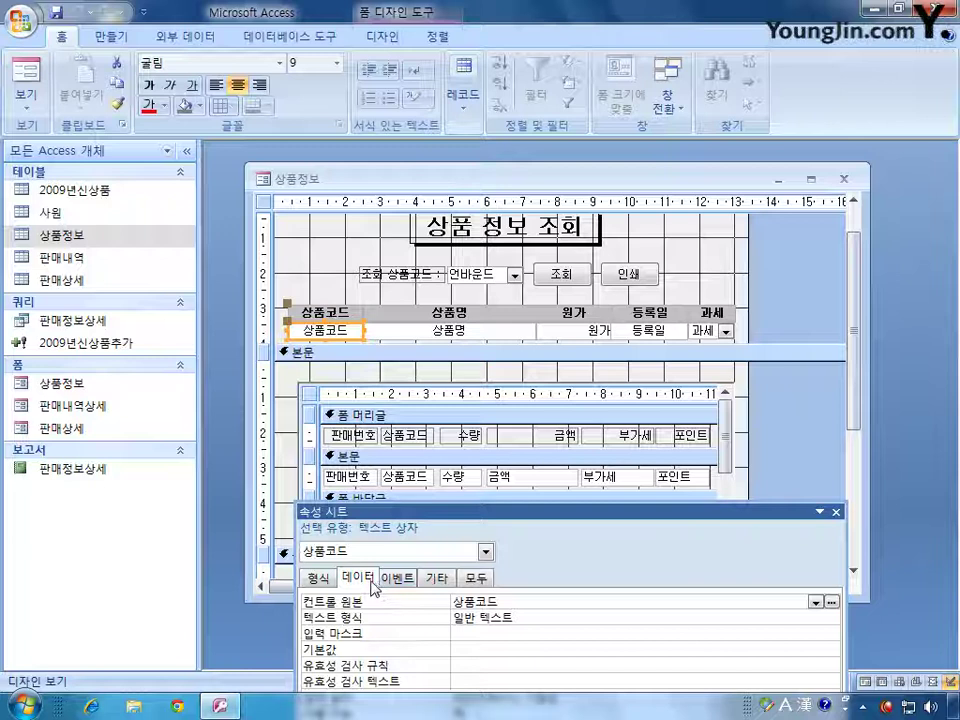
pyautogui.click(838, 513)
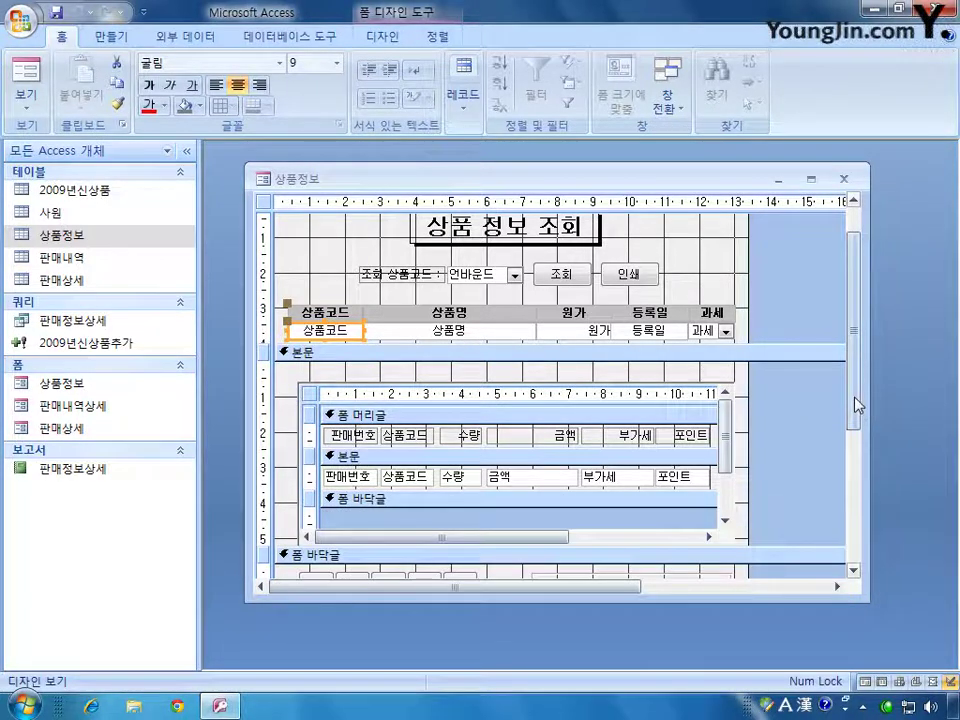
# - Show the data properties of the Txt총판매금액 text box and start its control source as =dsum("","","")
pyautogui.moveTo(855, 403); pyautogui.dragTo(849, 497)
pyautogui.doubleClick(678, 468)
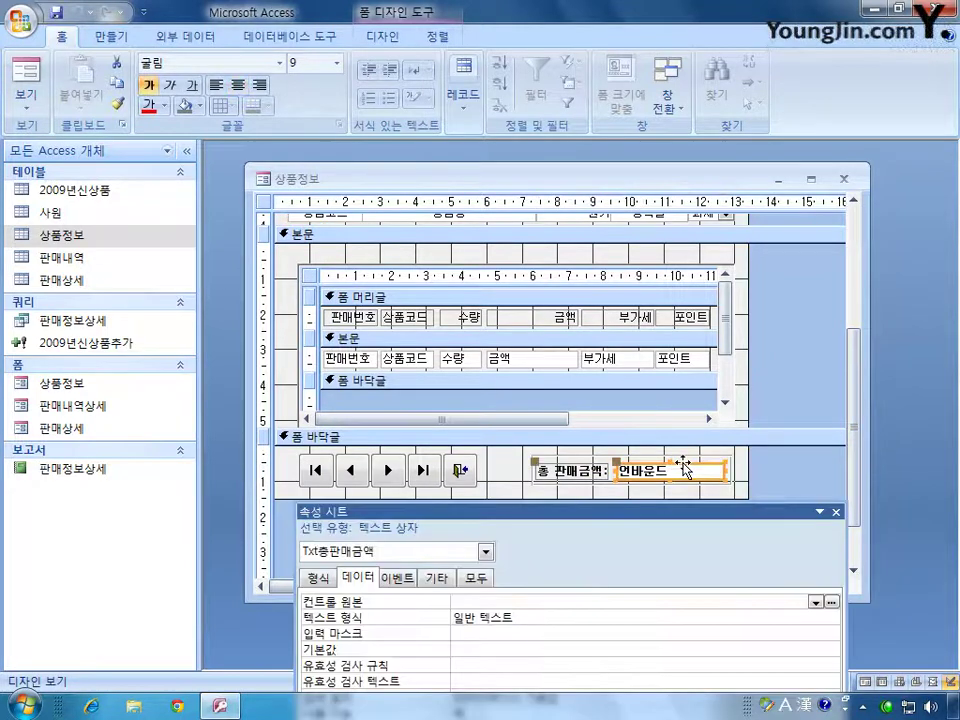
pyautogui.moveTo(546, 503); pyautogui.dragTo(566, 270)
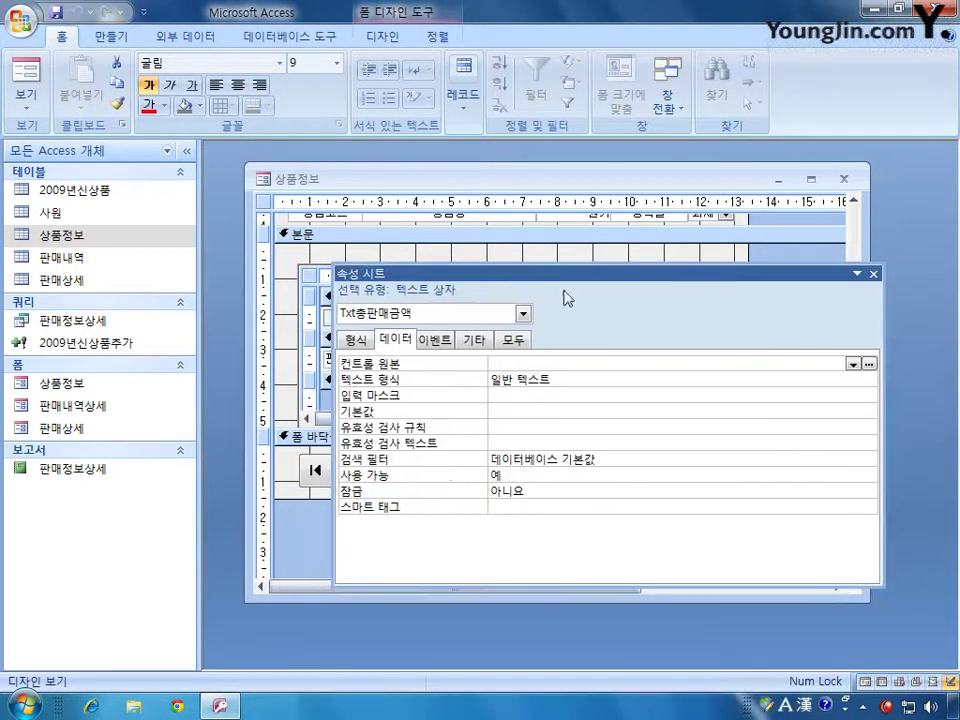
pyautogui.click(518, 368)
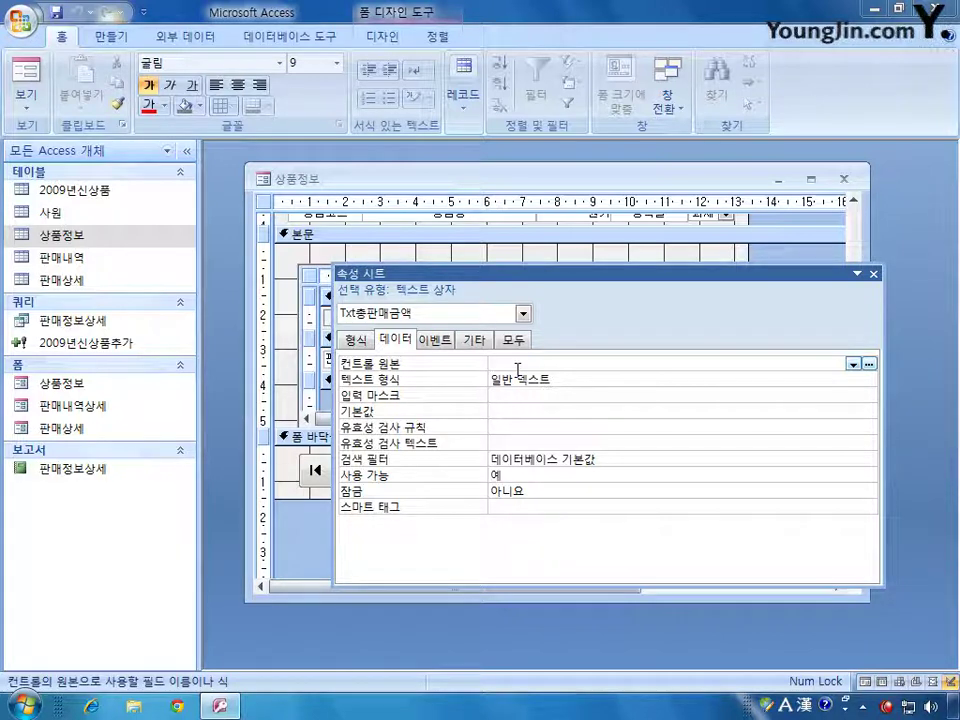
pyautogui.write('=dsum')
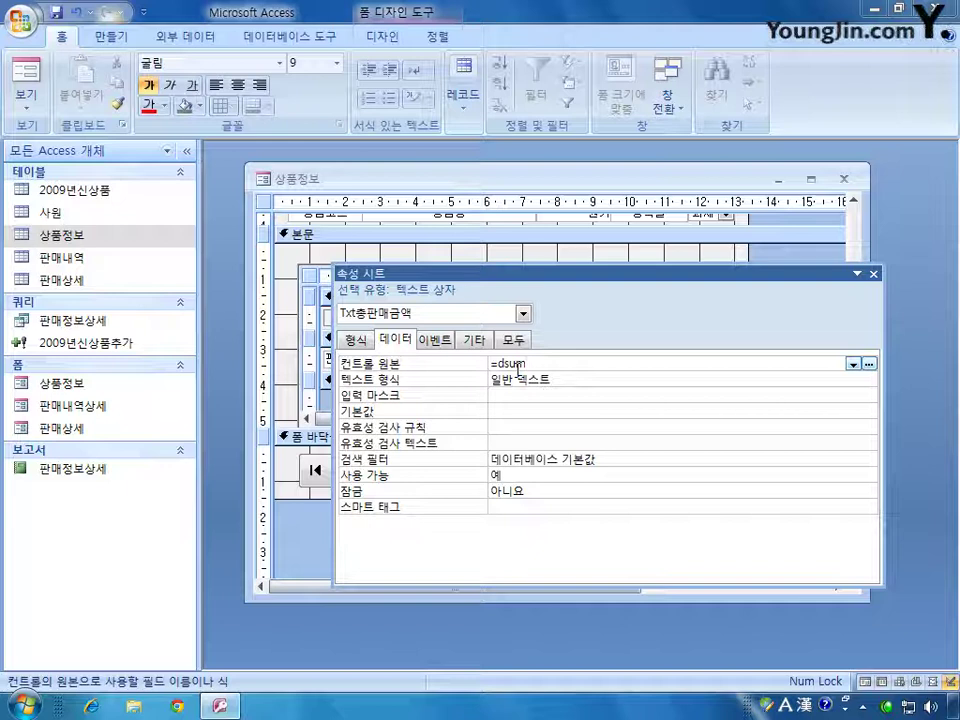
pyautogui.write('(""')
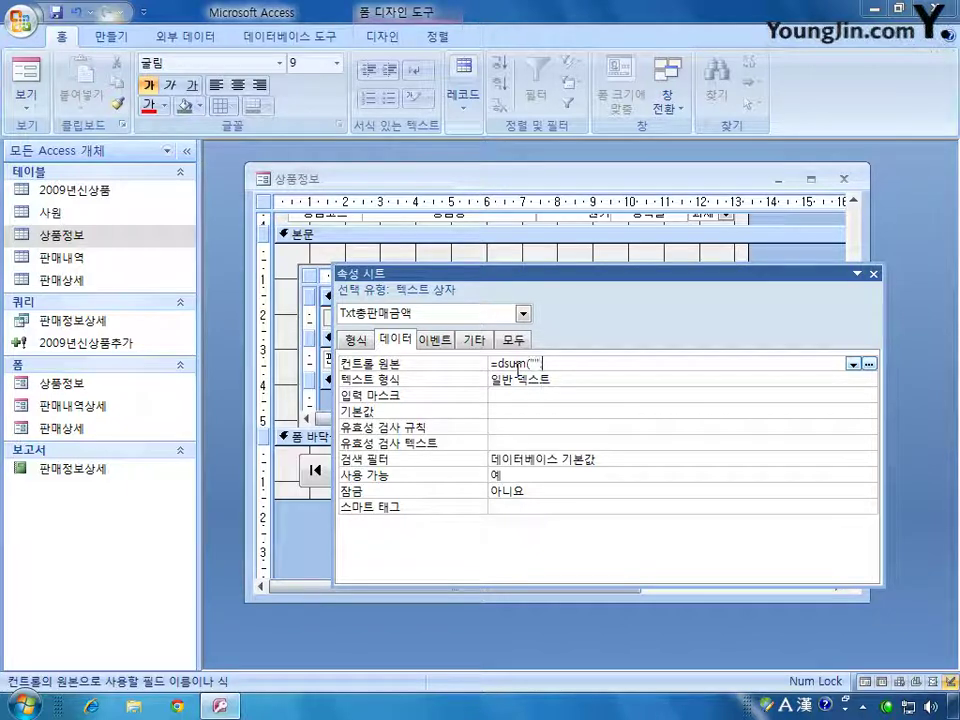
pyautogui.write(',"",""')
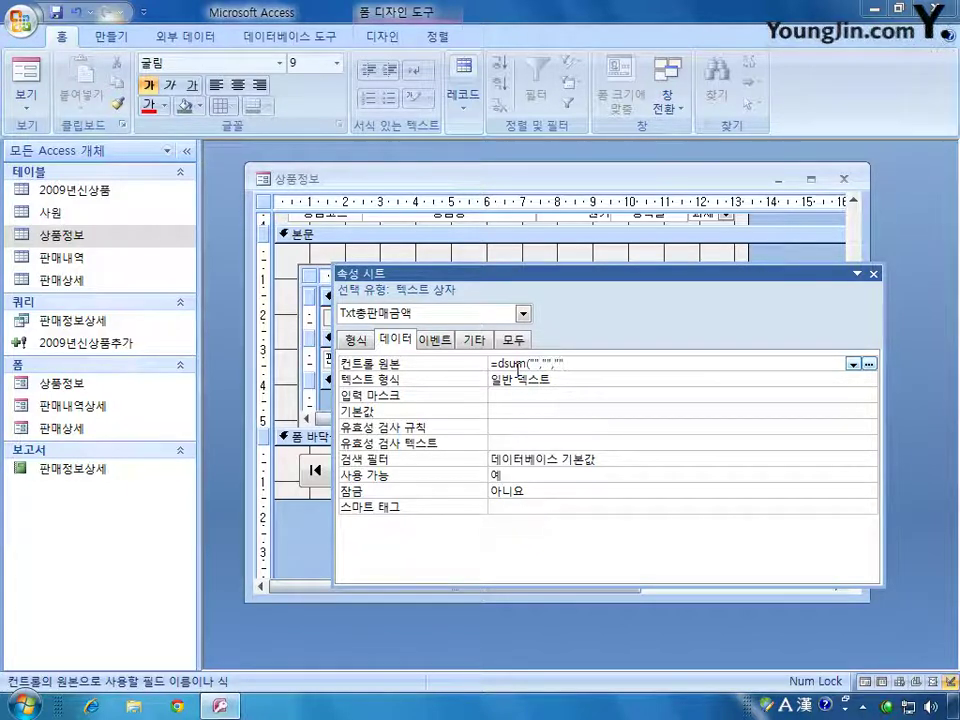
pyautogui.write(')')
# - Fill in [금액] as the first argument of the DSum expression in the Txt총판매금액 control source
pyautogui.press('Left')
pyautogui.press('Left')
pyautogui.press('Left')
pyautogui.press('Left')
pyautogui.press('Left')
pyautogui.press('Left')
pyautogui.press('Left')
pyautogui.press('Left')
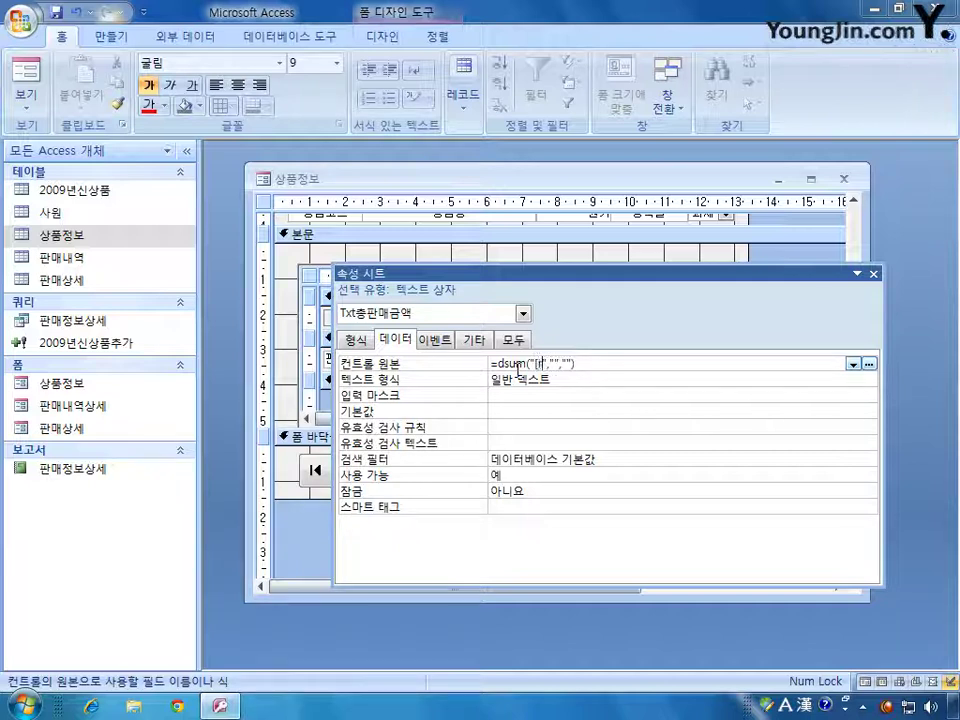
pyautogui.press('Hangul')
pyautogui.write('[금액]')
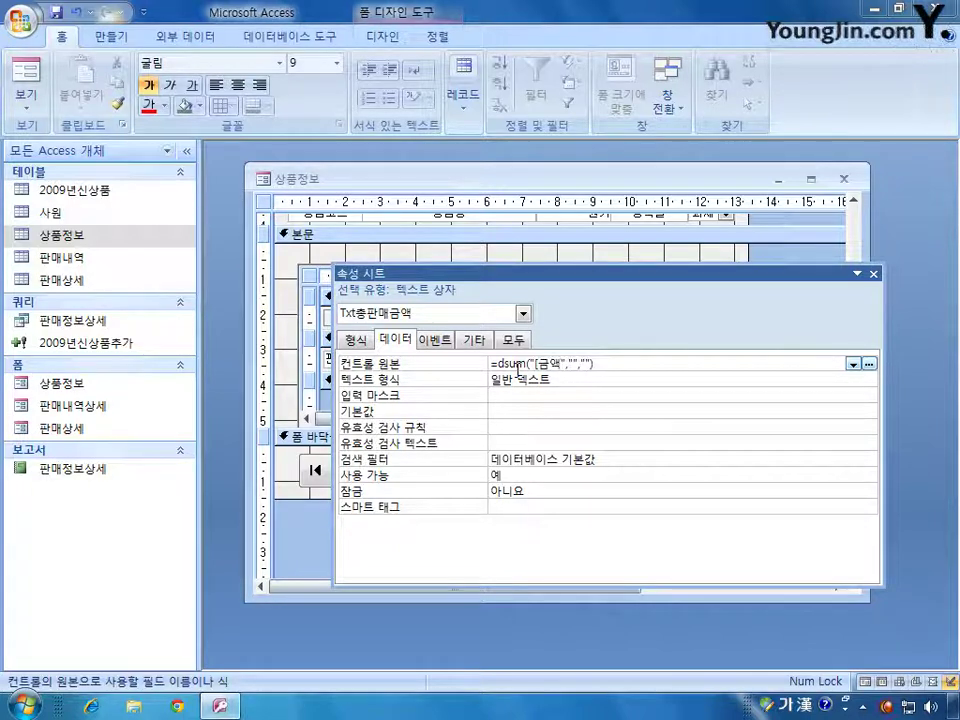
# - Fill in 판매상세 as the second argument of the DSum expression
pyautogui.press('Right')
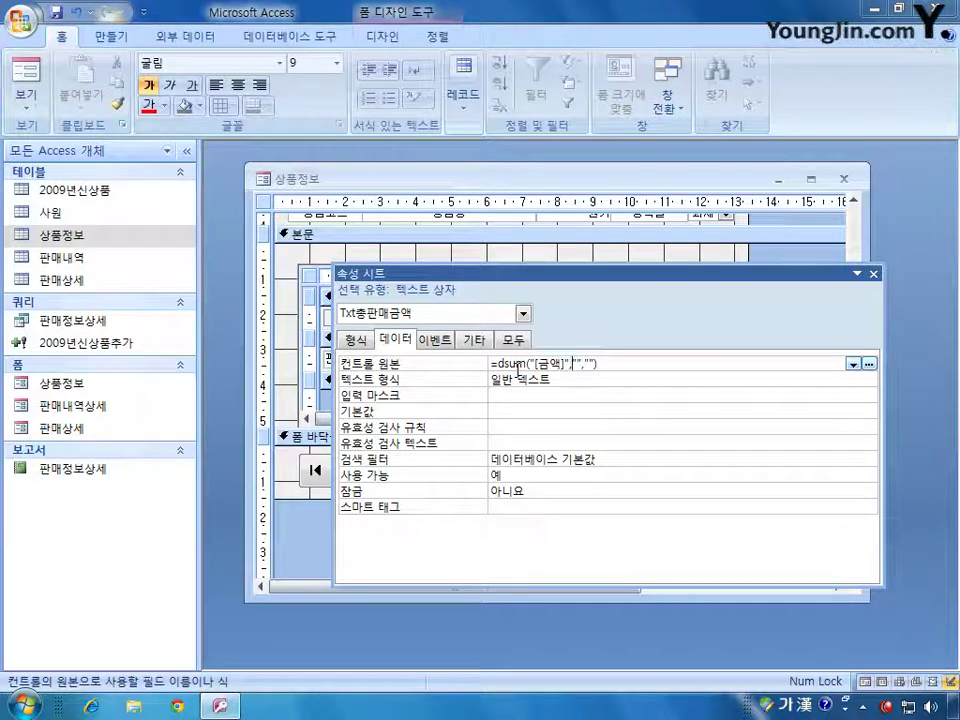
pyautogui.press('Right')
pyautogui.press('Right')
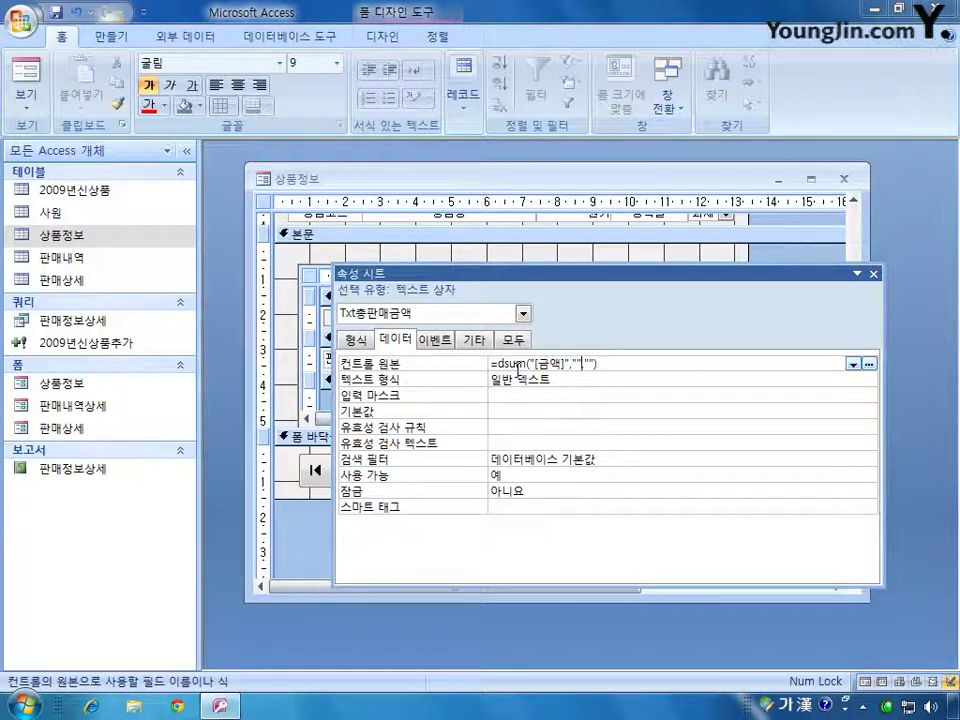
pyautogui.write('판매')
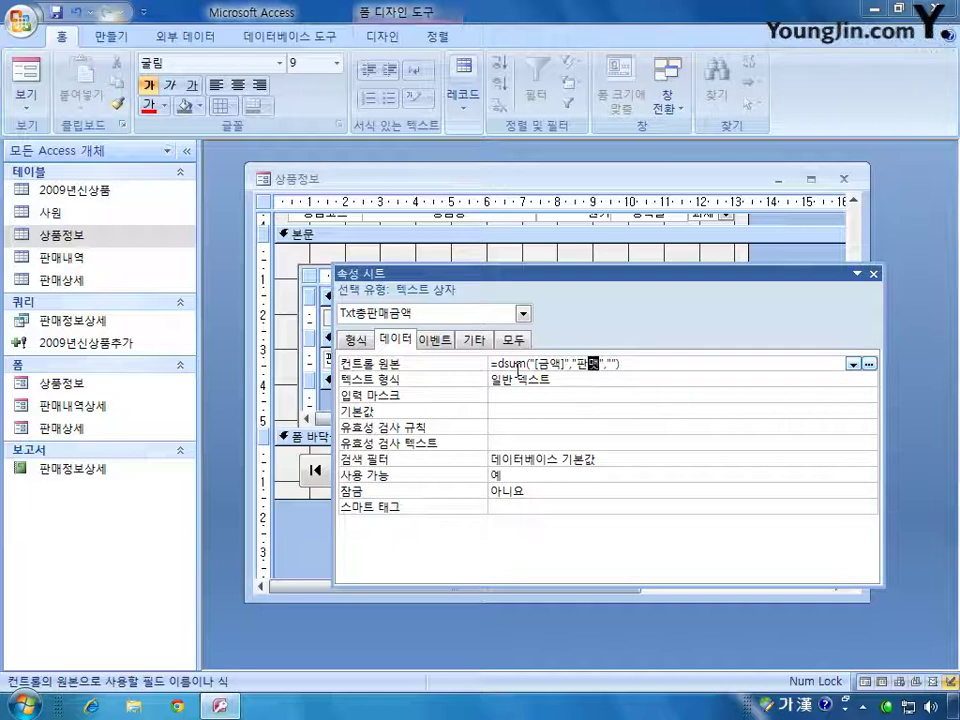
pyautogui.write('상세')
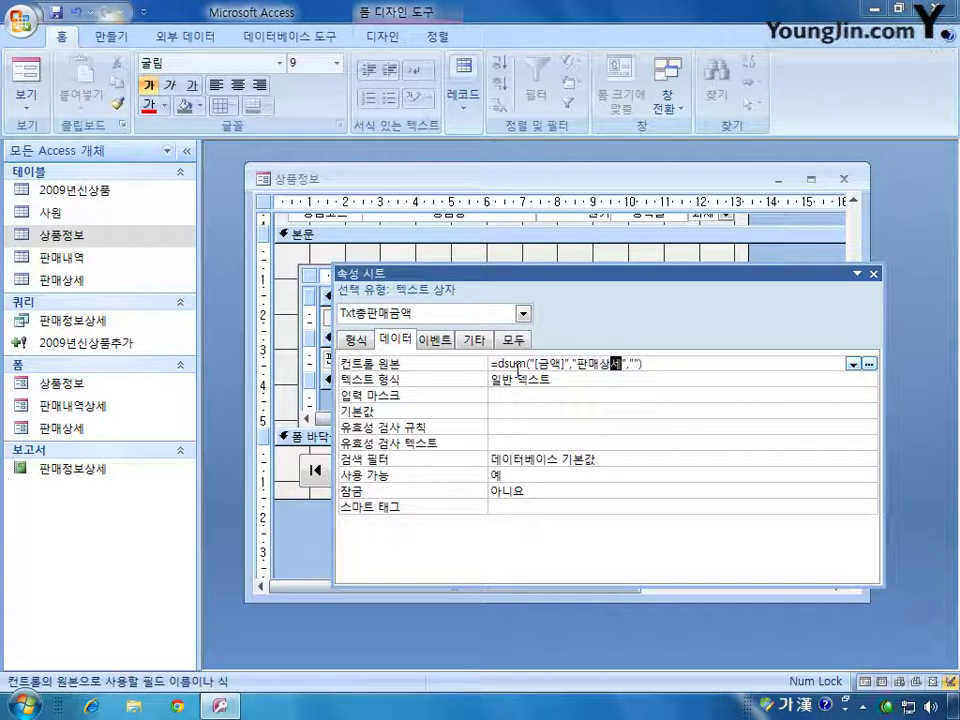
# - Fill in 상품코드 = 상품코드 as the criteria argument of the DSum expression
pyautogui.press('Right')
pyautogui.press('Right')
pyautogui.press('Right')
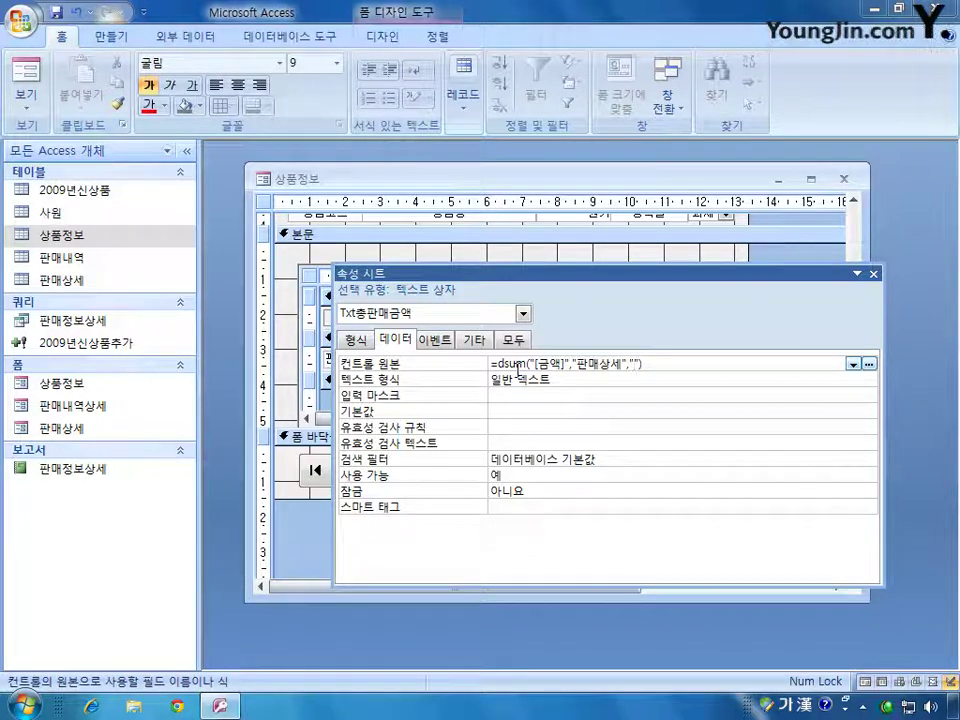
pyautogui.write('ㅈ상품코ㄷ')
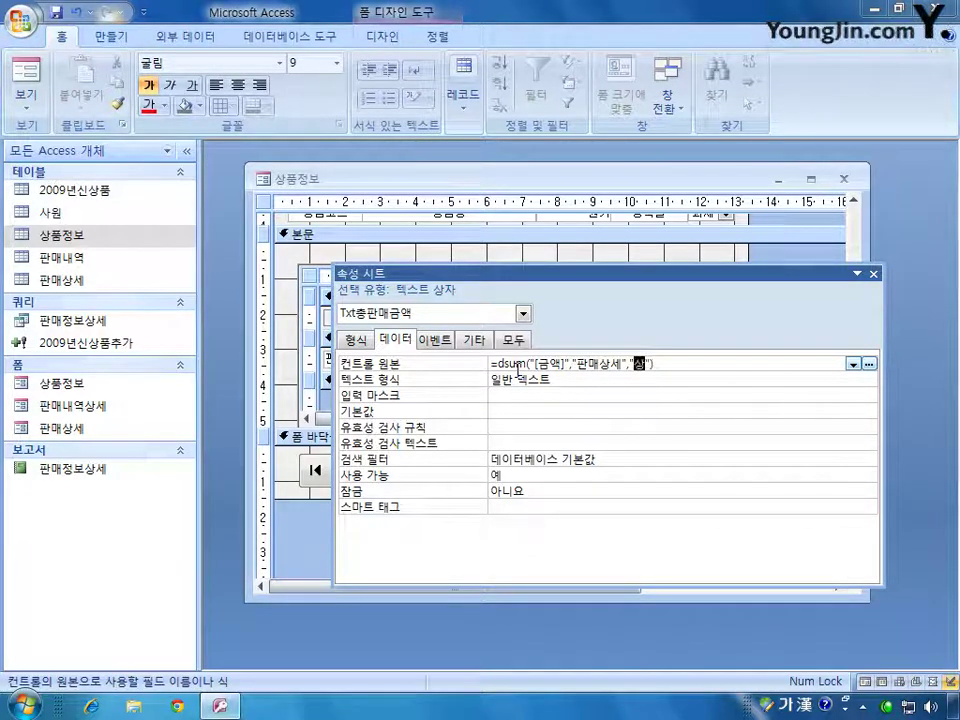
pyautogui.write('ㅡ =')
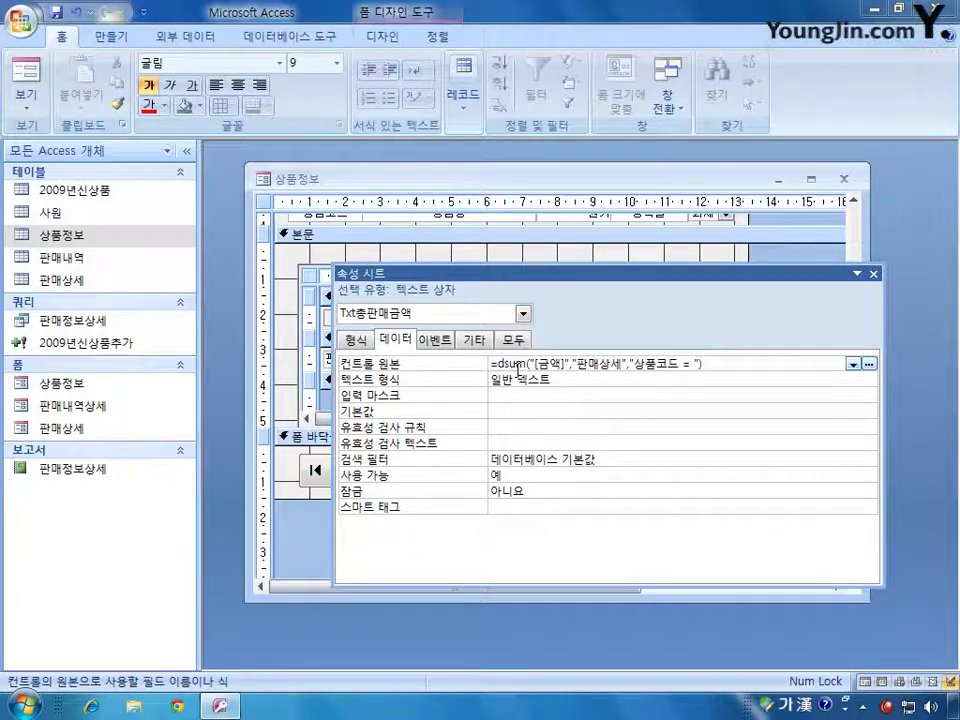
pyautogui.write(' 상품')
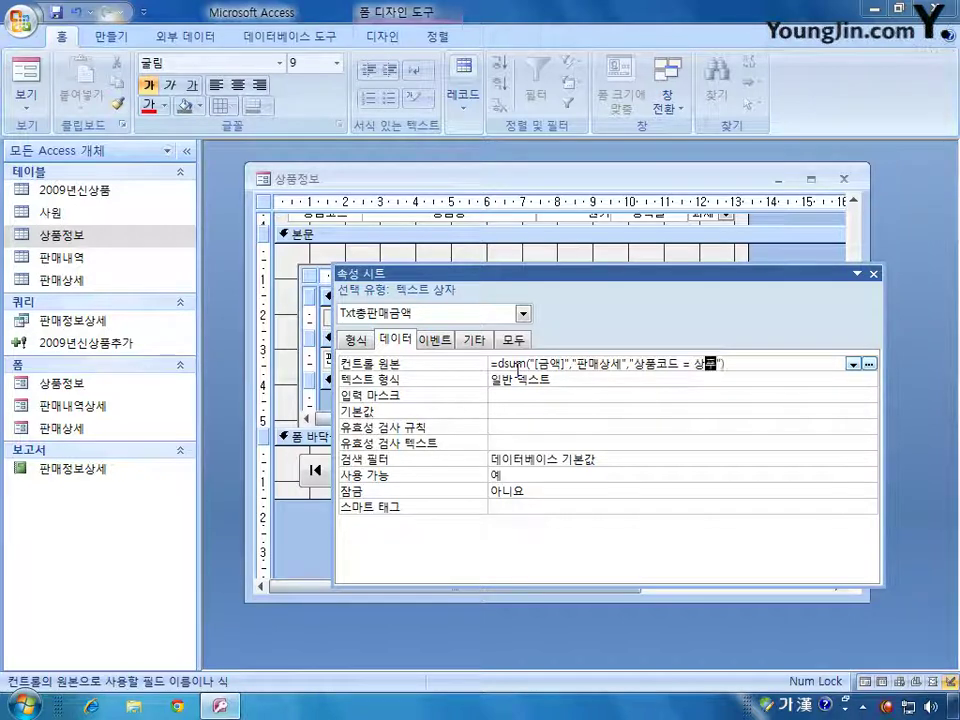
pyautogui.write('코')
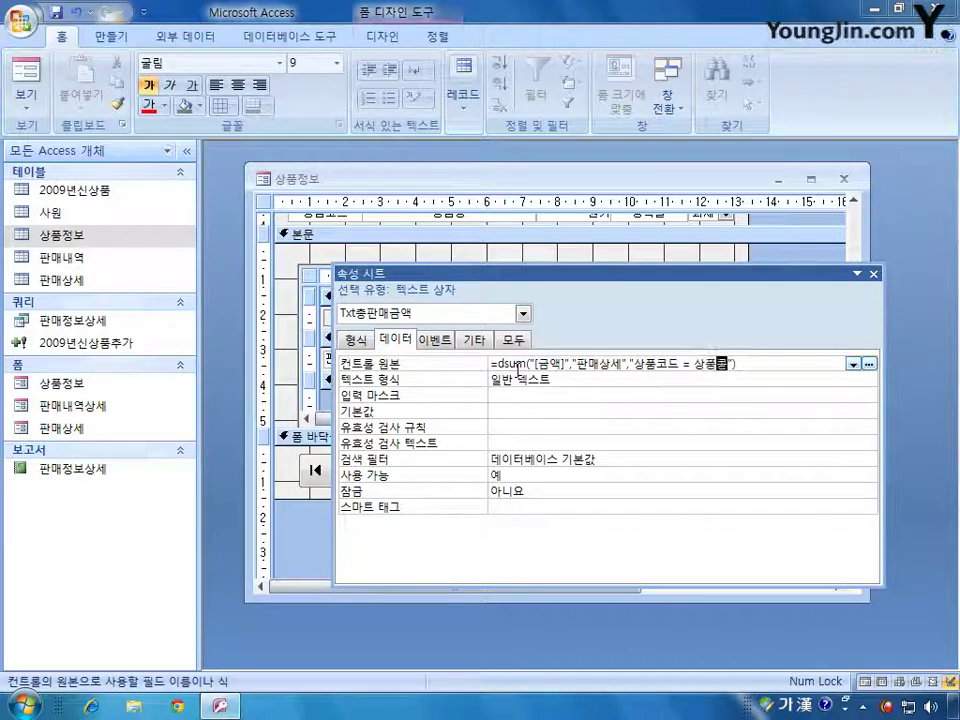
pyautogui.write('드')
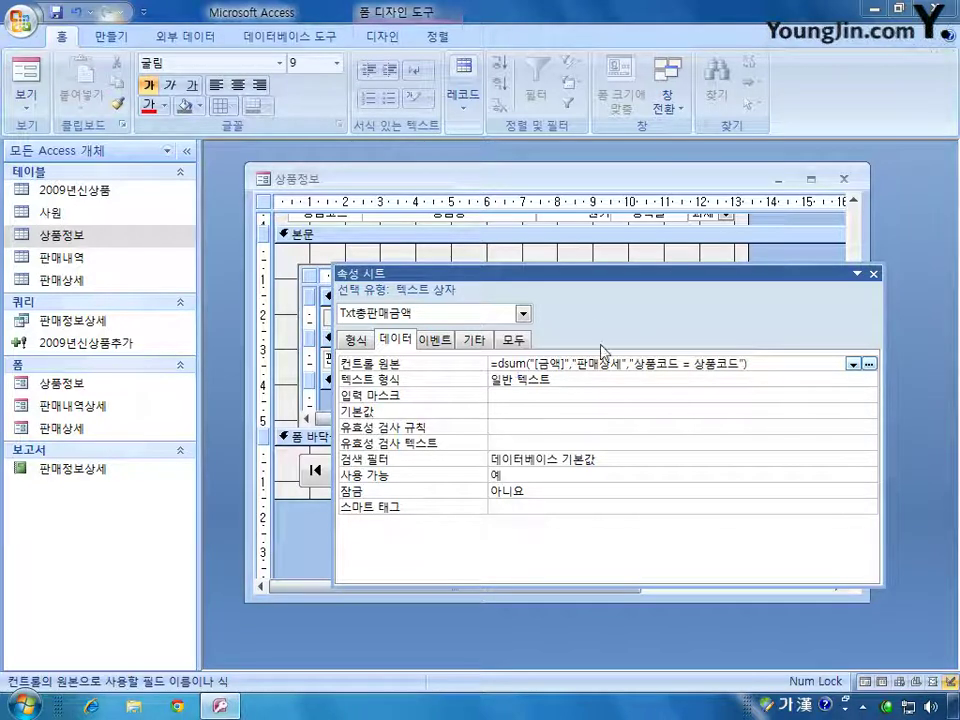
# - Enclose both 상품코드 names in the DSum criteria in square brackets, giving [상품코드] = [상품코드]
pyautogui.click(632, 364)
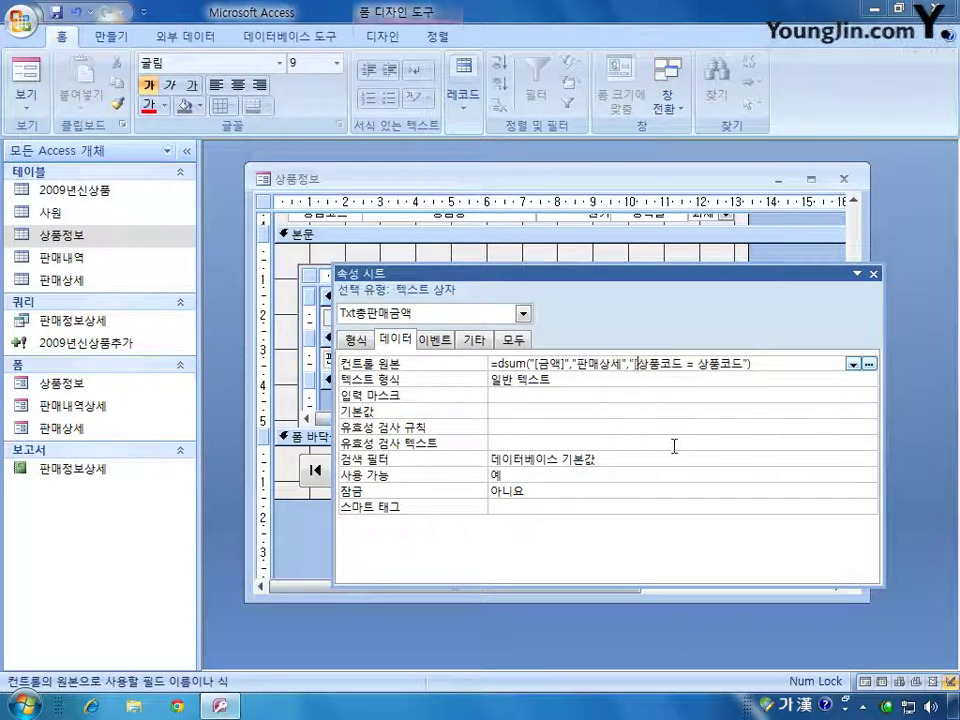
pyautogui.write('[')
pyautogui.press('Right')
pyautogui.press('Right')
pyautogui.press('Right')
pyautogui.press('Right')
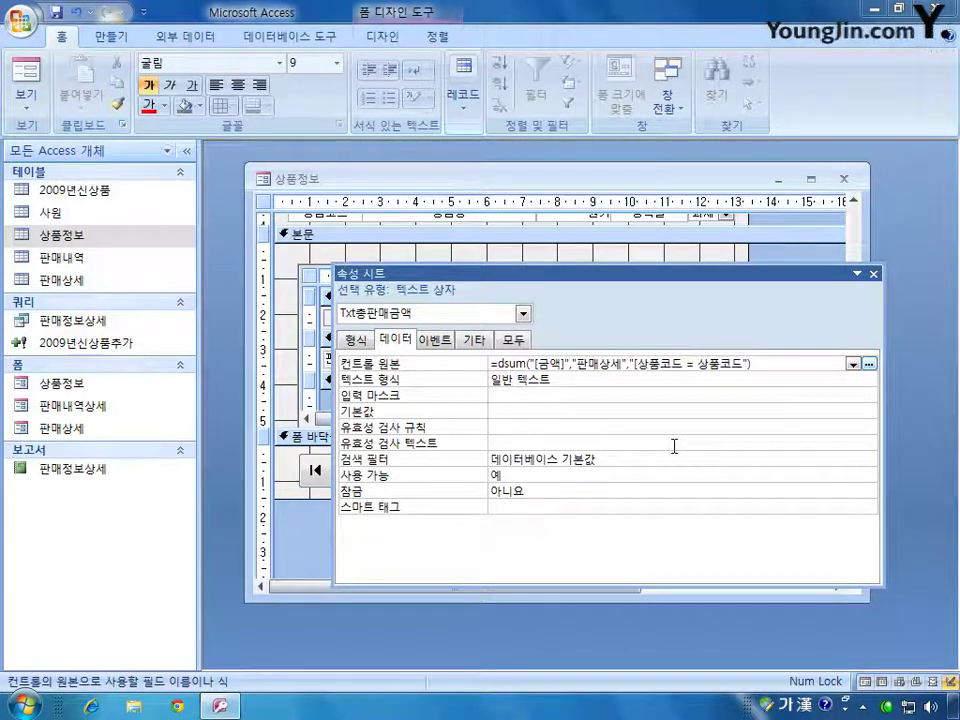
pyautogui.write(']')
pyautogui.press('Right')
pyautogui.press('Right')
pyautogui.press('Right')
pyautogui.write('[')
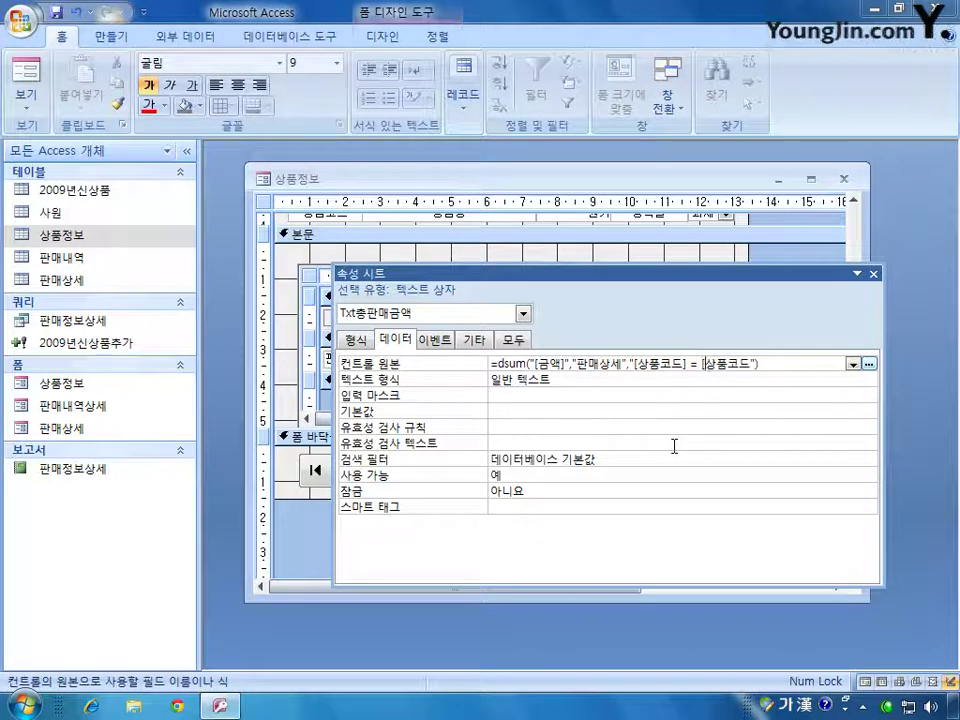
pyautogui.press('Right')
pyautogui.press('Right')
pyautogui.press('Right')
pyautogui.press('Right')
pyautogui.write(']')
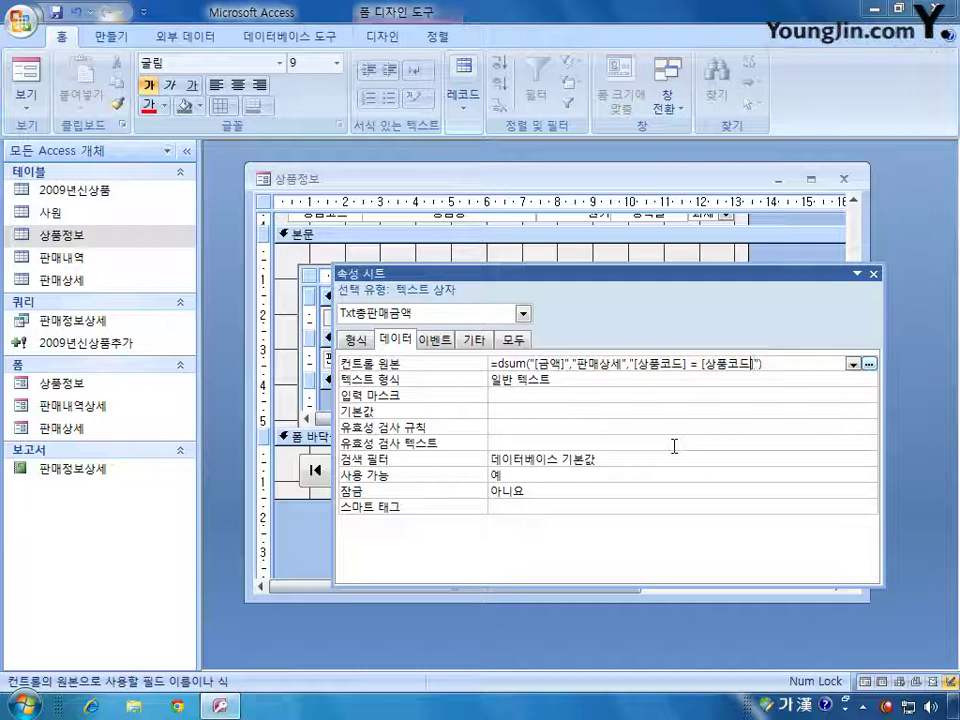
# - Surround the second [상품코드] in the DSum criteria with single quotation marks, spaced from the brackets
pyautogui.press('Left')
pyautogui.press('Left')
pyautogui.press('Left')
pyautogui.press('Left')
pyautogui.press('Left')
pyautogui.press('Left')
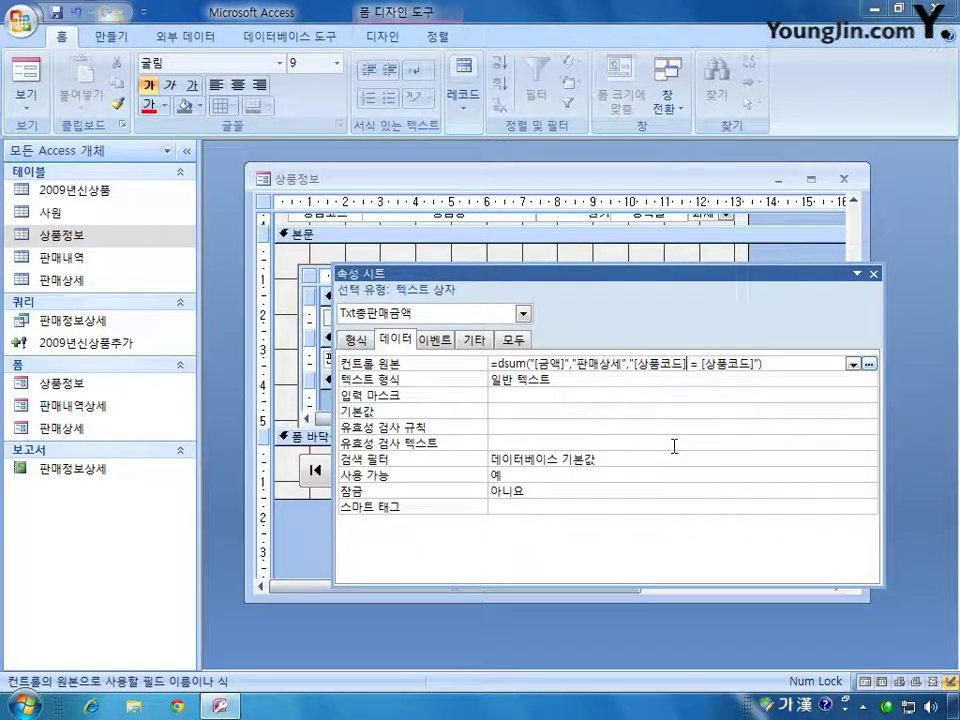
pyautogui.press('BackSpace')
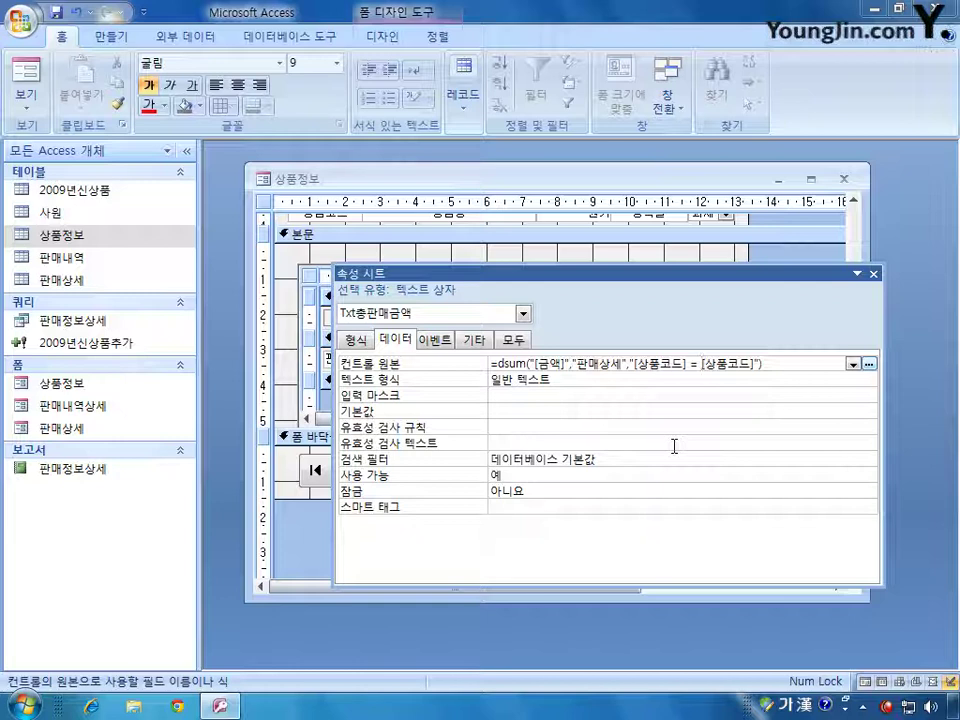
pyautogui.write("' ")
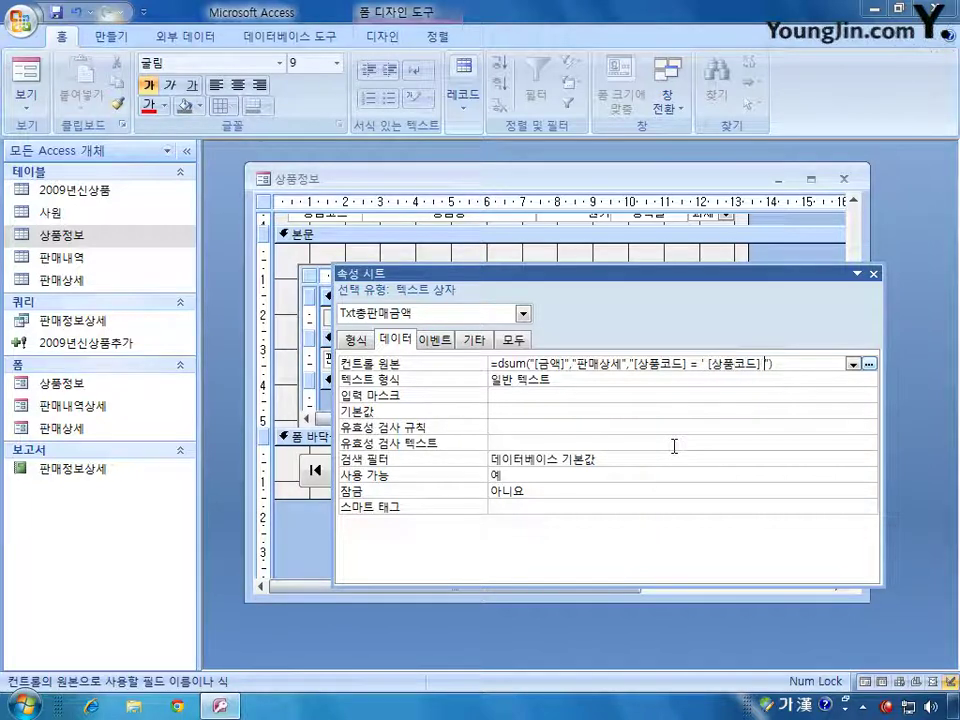
pyautogui.write(" '")
# - Add double quotation marks inside the single ones so that the second [상품코드] stands outside the criteria string
pyautogui.press('Left')
pyautogui.press('Left')
pyautogui.press('Left')
pyautogui.press('Left')
pyautogui.press('Left')
pyautogui.press('Left')
pyautogui.press('Left')
pyautogui.press('Left')
pyautogui.hotkey('shift', 'Right')
pyautogui.hotkey('shift', 'Right')
pyautogui.hotkey('shift', 'Right')
pyautogui.hotkey('shift', 'Right')
pyautogui.hotkey('shift', 'Right')
pyautogui.hotkey('shift', 'Right')
pyautogui.press('Left')
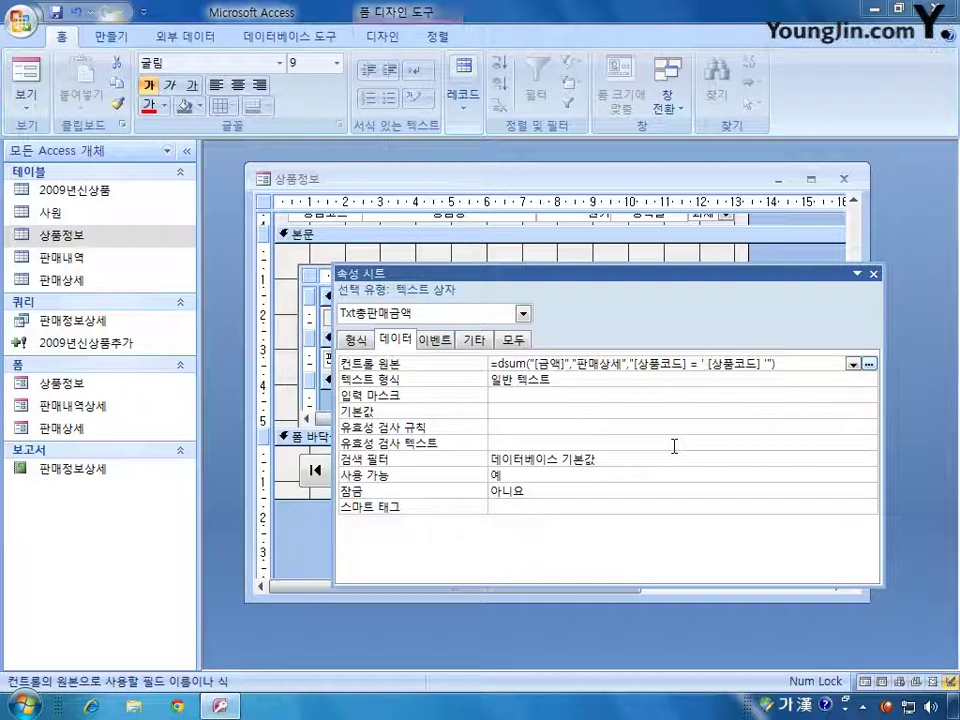
pyautogui.write('"')
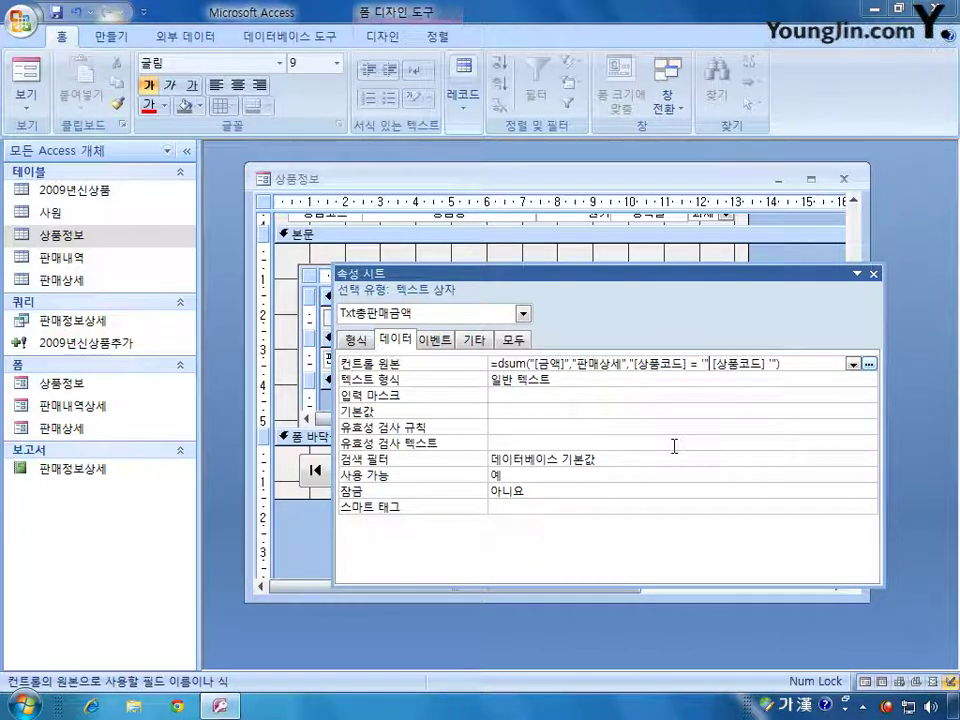
pyautogui.press('Right')
pyautogui.press('Right')
pyautogui.press('Right')
pyautogui.press('Right')
pyautogui.press('Left')
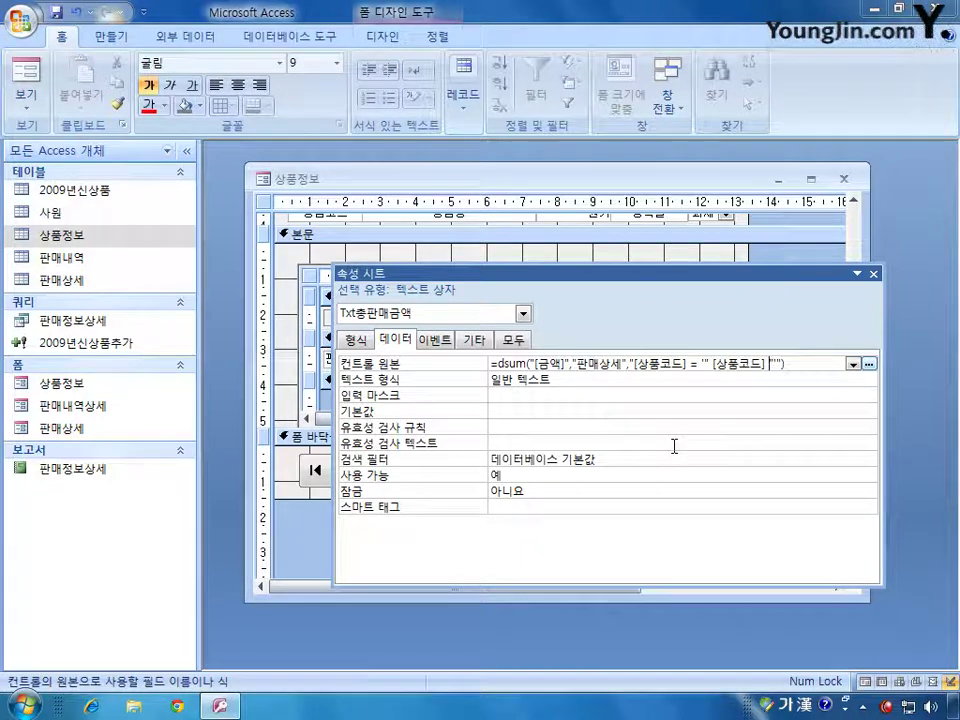
# - Join the criteria parts with & on both sides of the second [상품코드] and commit the control source: "[상품코드] = '" & [상품코드] & "'"
pyautogui.press('Left')
pyautogui.press('Left')
pyautogui.press('Left')
pyautogui.write('&')
pyautogui.press('Right')
pyautogui.press('Right')
pyautogui.press('Right')
pyautogui.press('Right')
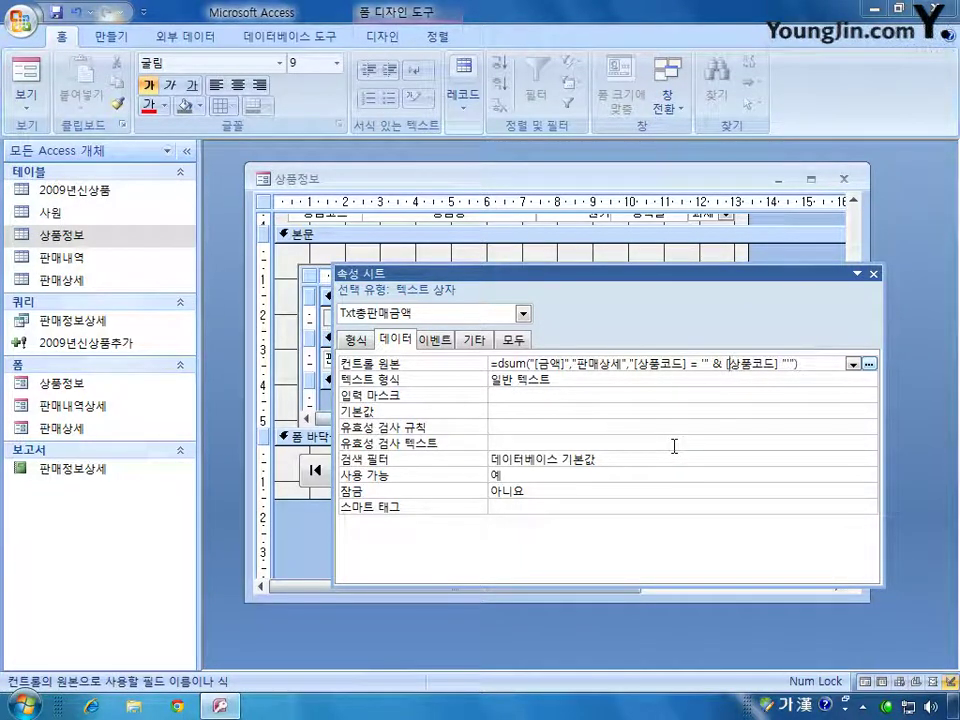
pyautogui.press('Right')
pyautogui.press('Right')
pyautogui.press('Right')
pyautogui.write('&')
pyautogui.click(542, 379)
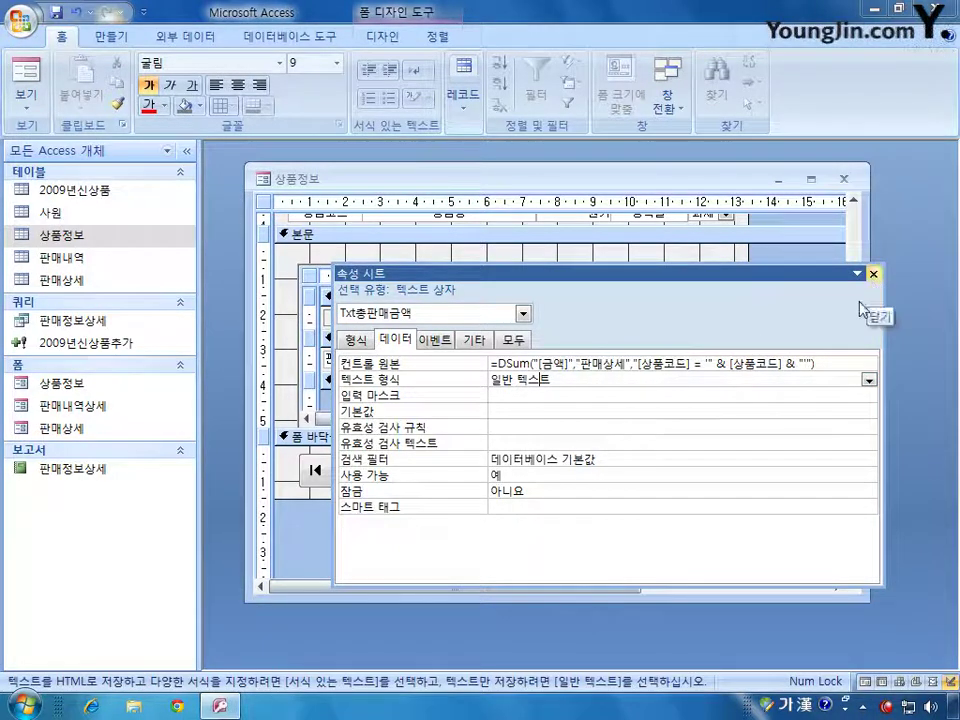
# - Close the property sheet and the 상품정보 form, saving its design changes
pyautogui.click(873, 273)
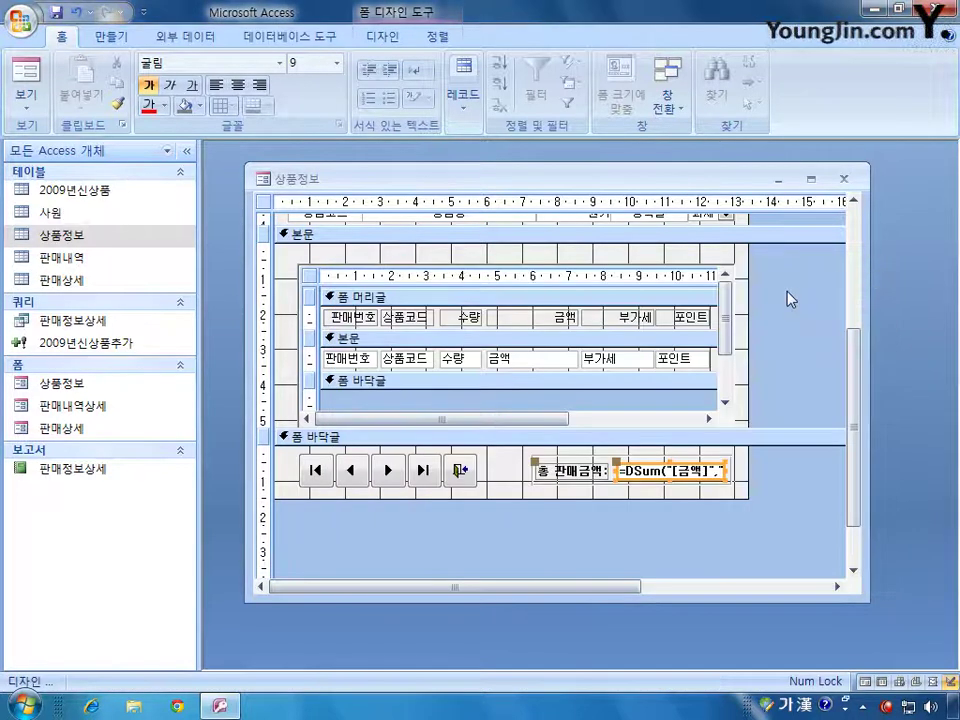
pyautogui.click(842, 181)
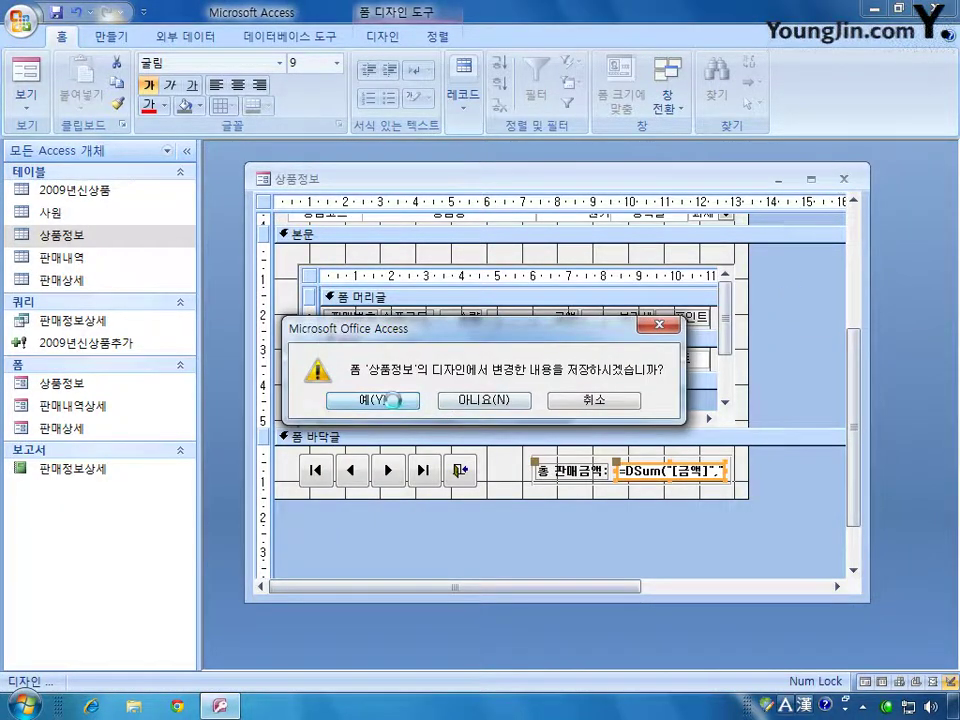
pyautogui.click(373, 399)
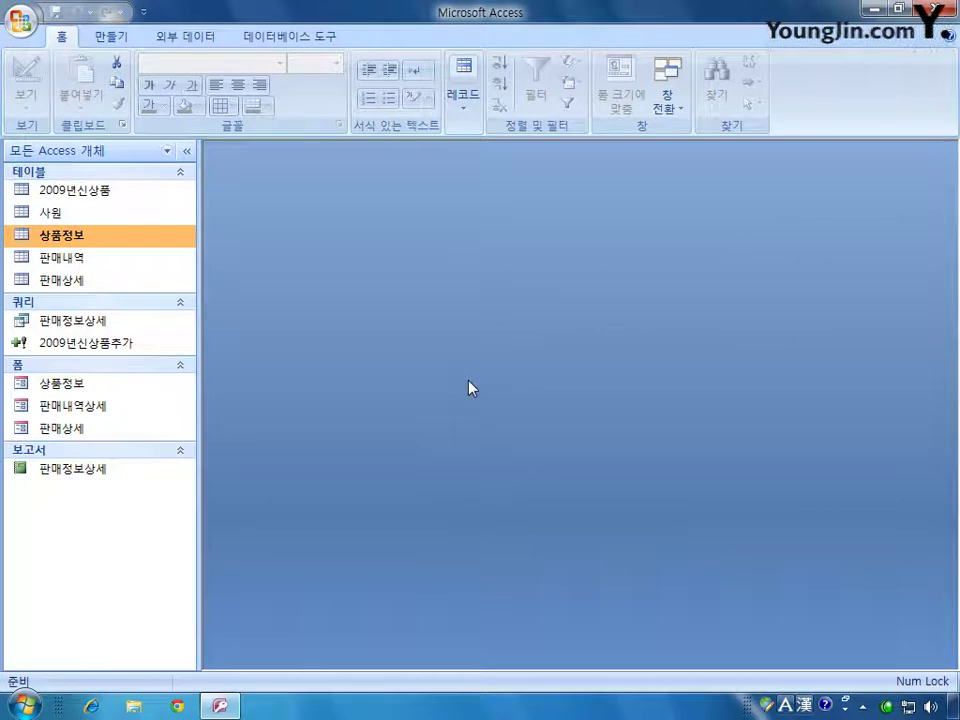
# - Open the 판매내역상세 form in Design view and enlarge its window to show every column through 부가세
pyautogui.rightClick(134, 411)
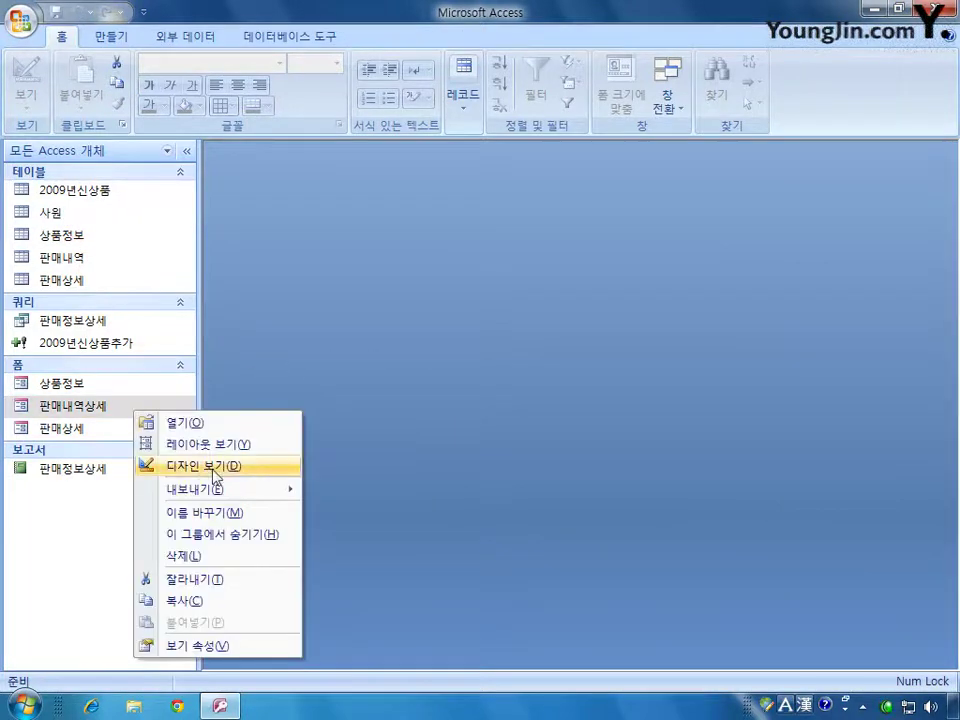
pyautogui.click(150, 465)
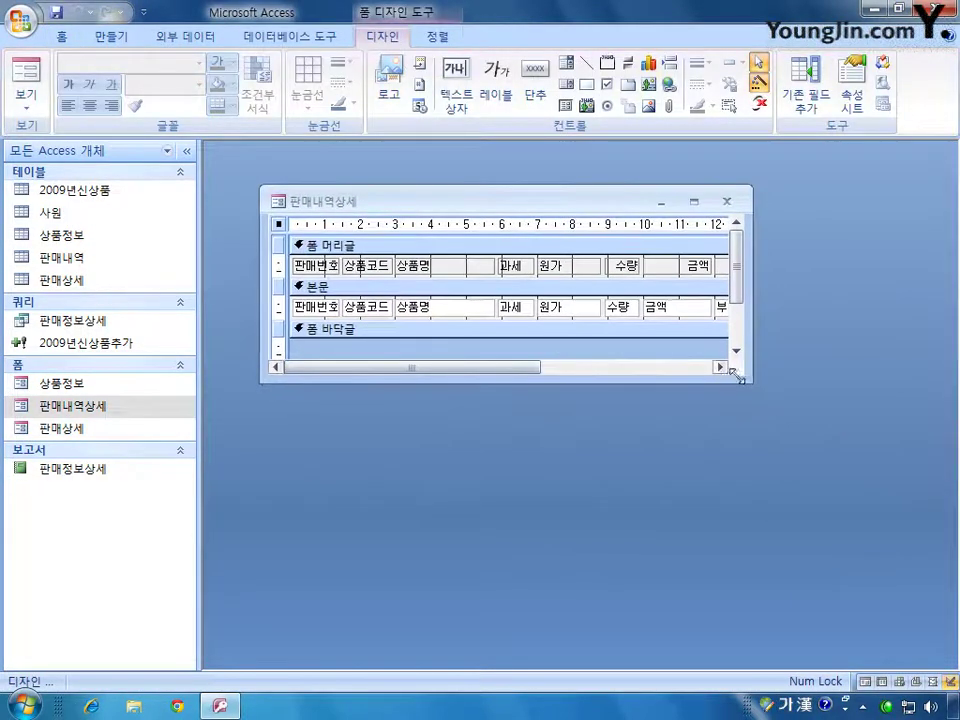
pyautogui.moveTo(751, 382); pyautogui.dragTo(882, 423)
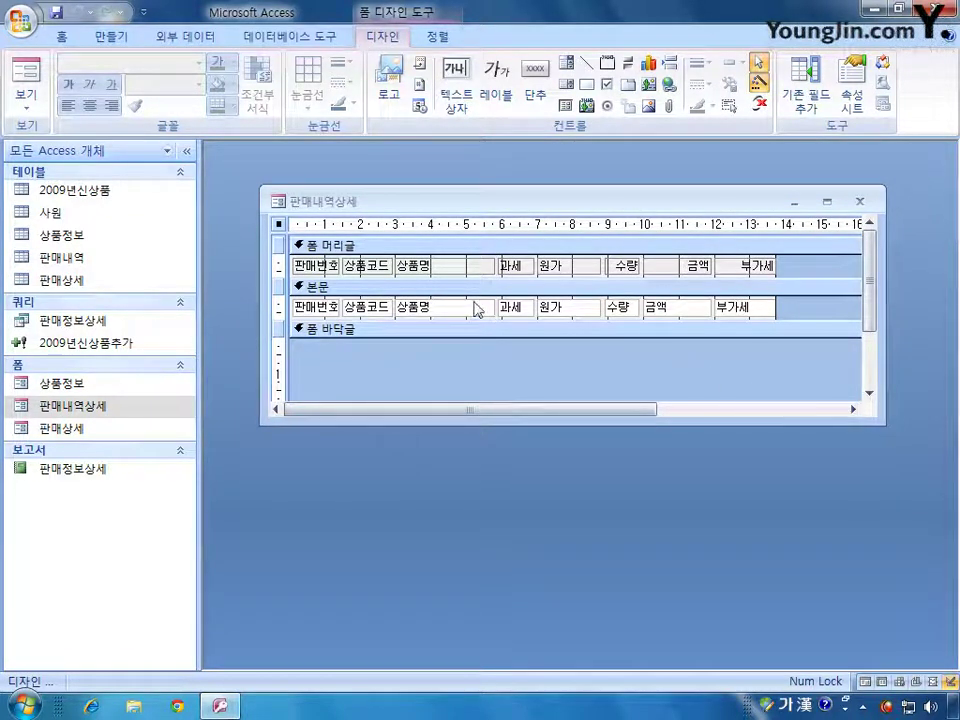
# - Create an After Update event procedure for the Txt수량 text box in the form's detail section
pyautogui.click(628, 308)
pyautogui.doubleClick(628, 308)
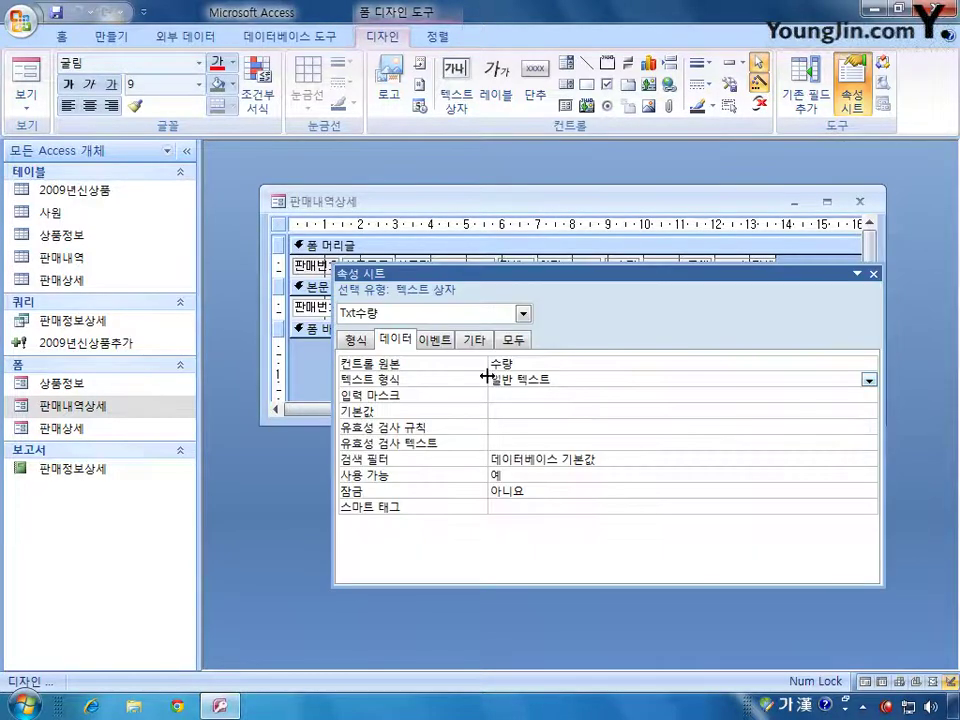
pyautogui.moveTo(565, 285); pyautogui.dragTo(570, 359)
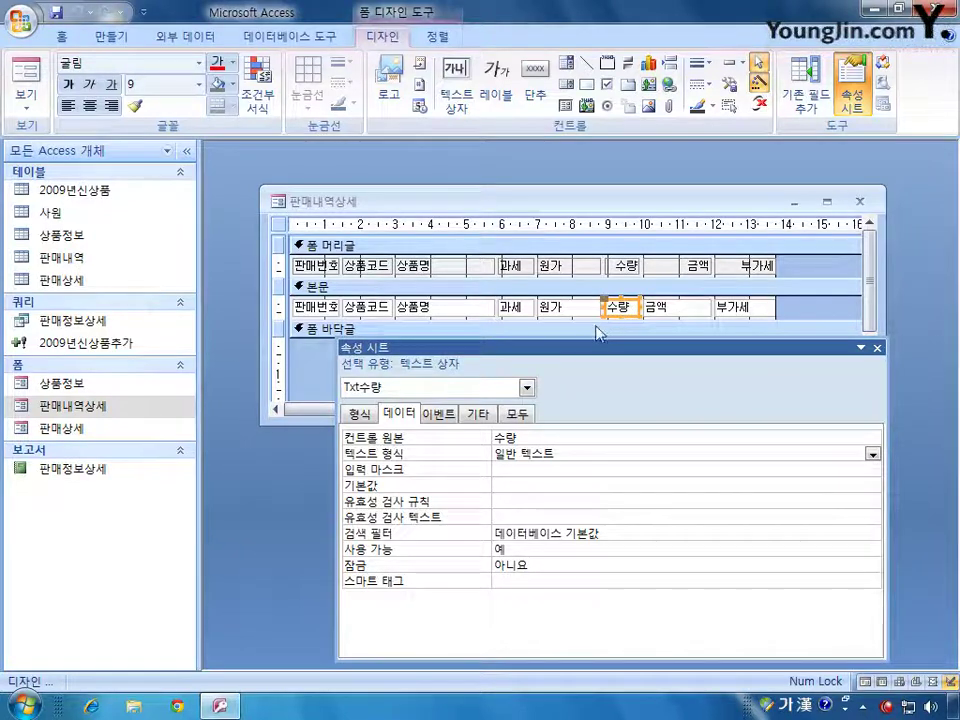
pyautogui.click(447, 420)
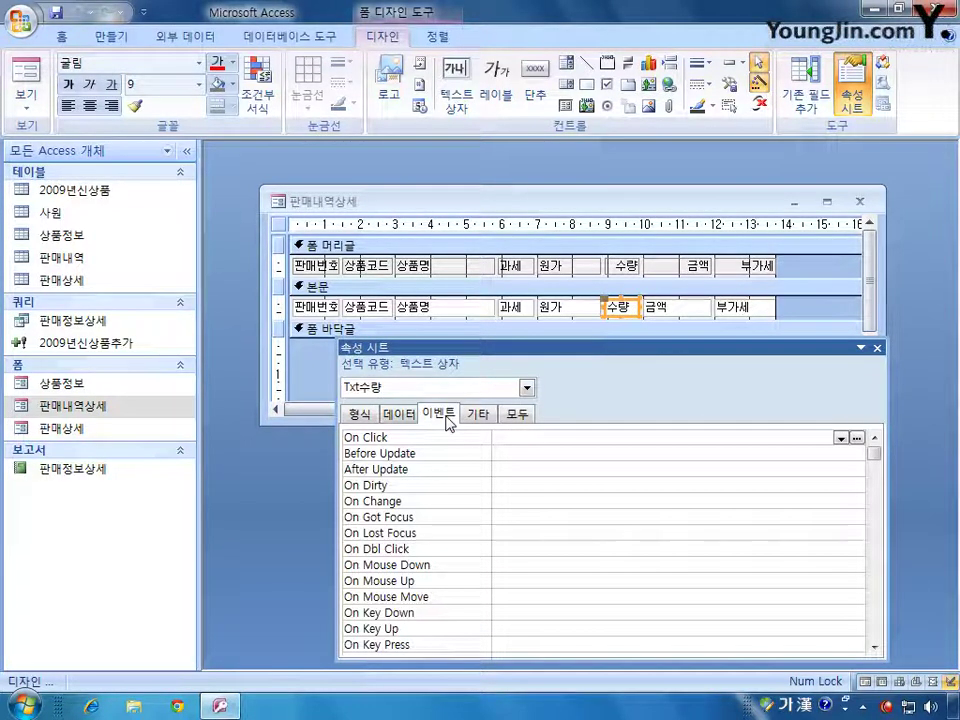
pyautogui.click(510, 469)
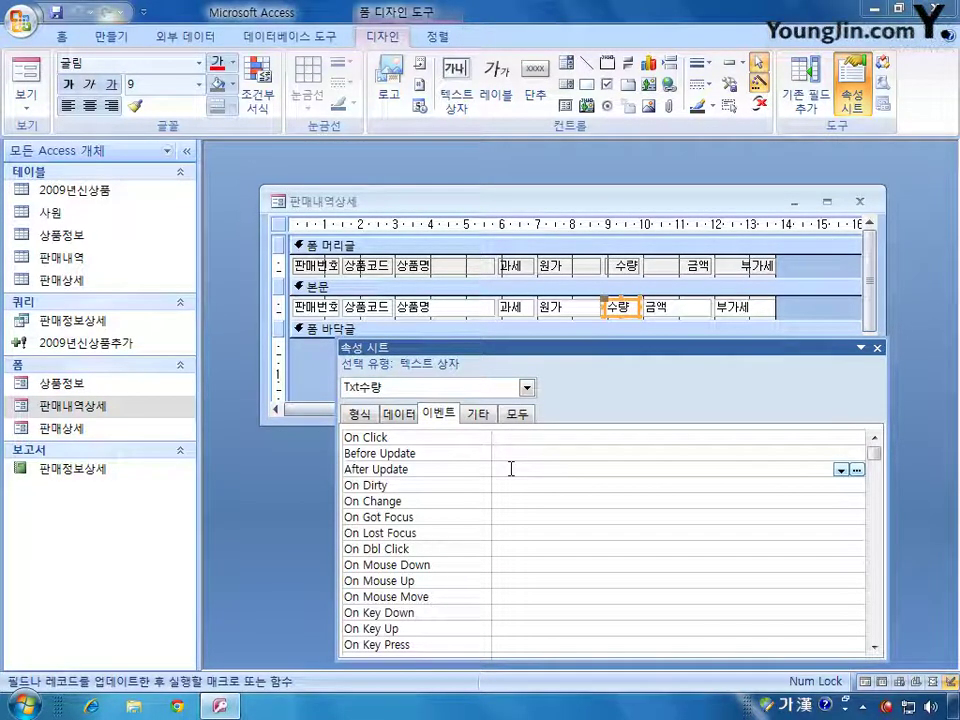
pyautogui.click(841, 470)
pyautogui.click(810, 486)
pyautogui.click(857, 470)
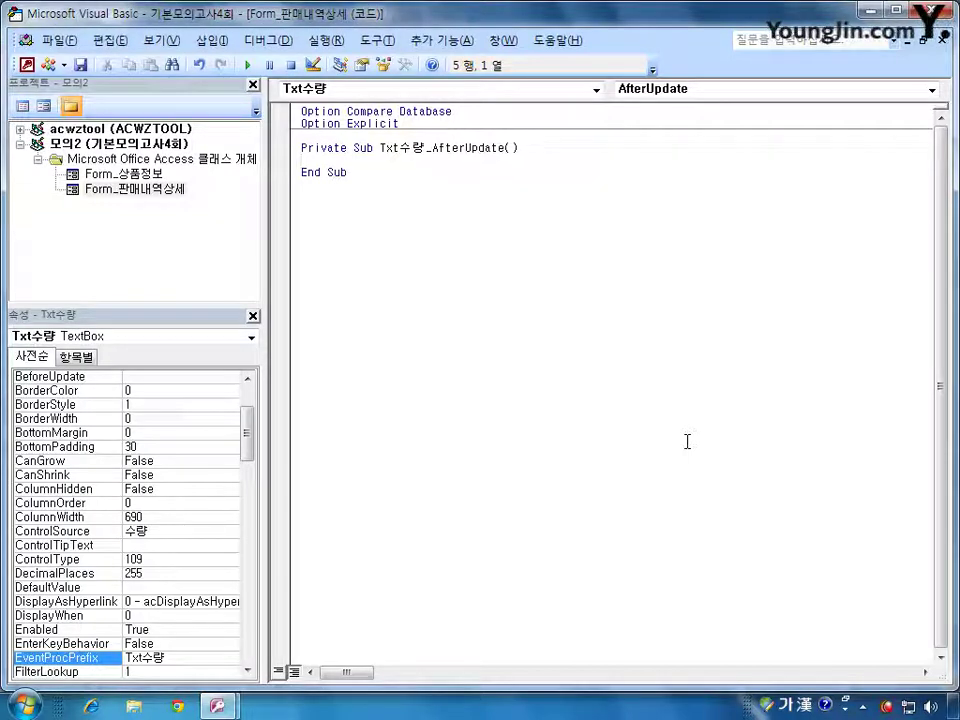
# - Write the first statement of the Txt수량 After Update procedure: Txt금액 = Txt원가 * Txt수량
pyautogui.write('Txt금액 = ')
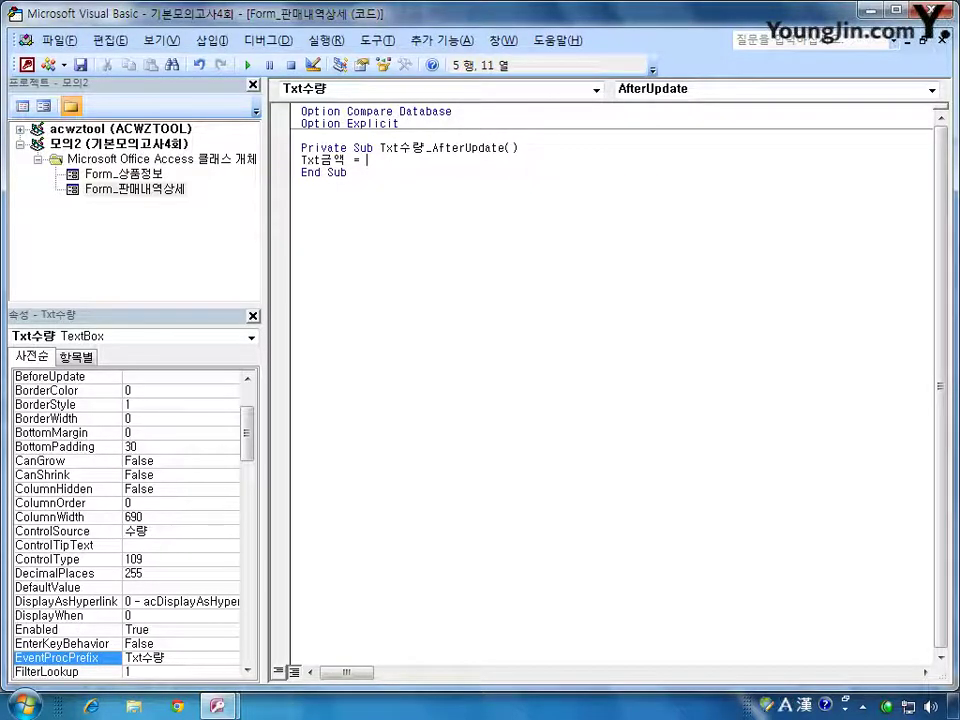
pyautogui.write('Txt원가 ')
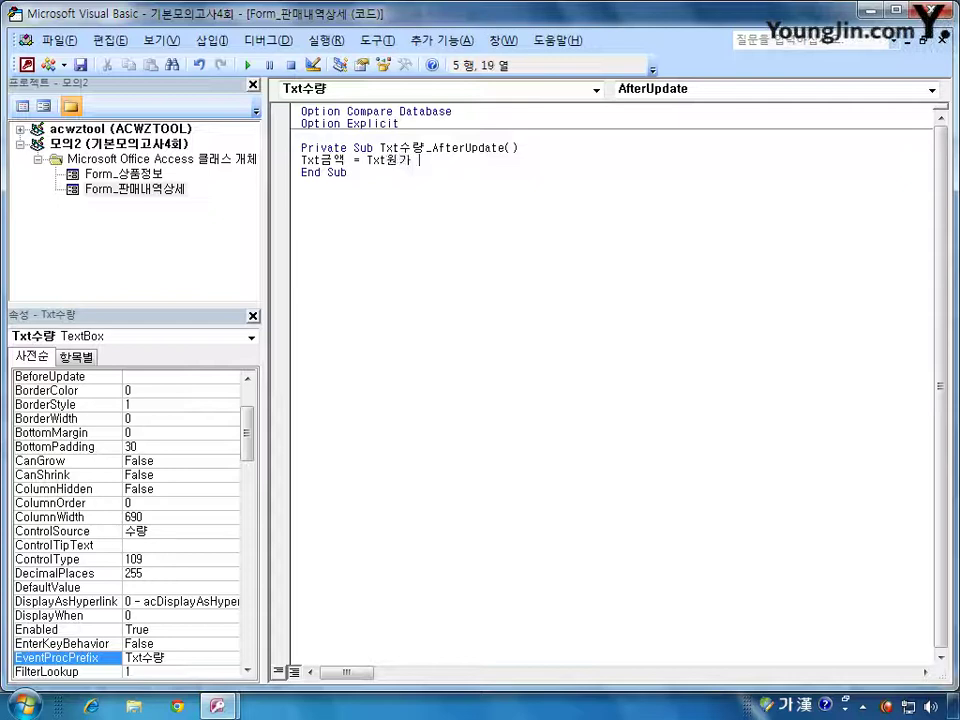
pyautogui.write('* ')
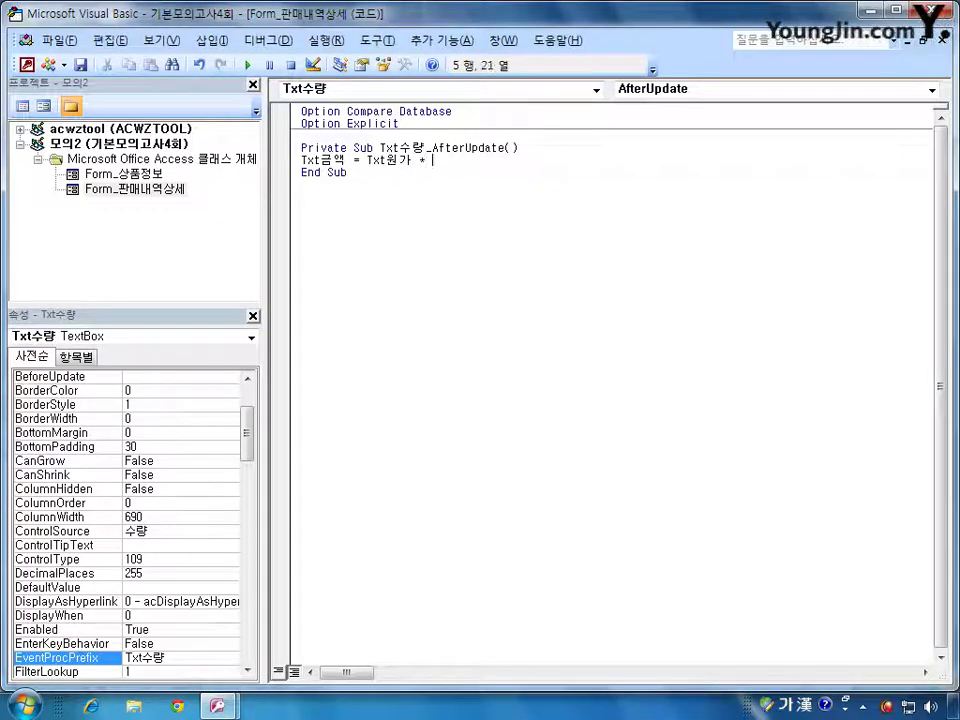
pyautogui.write('Txt수량')
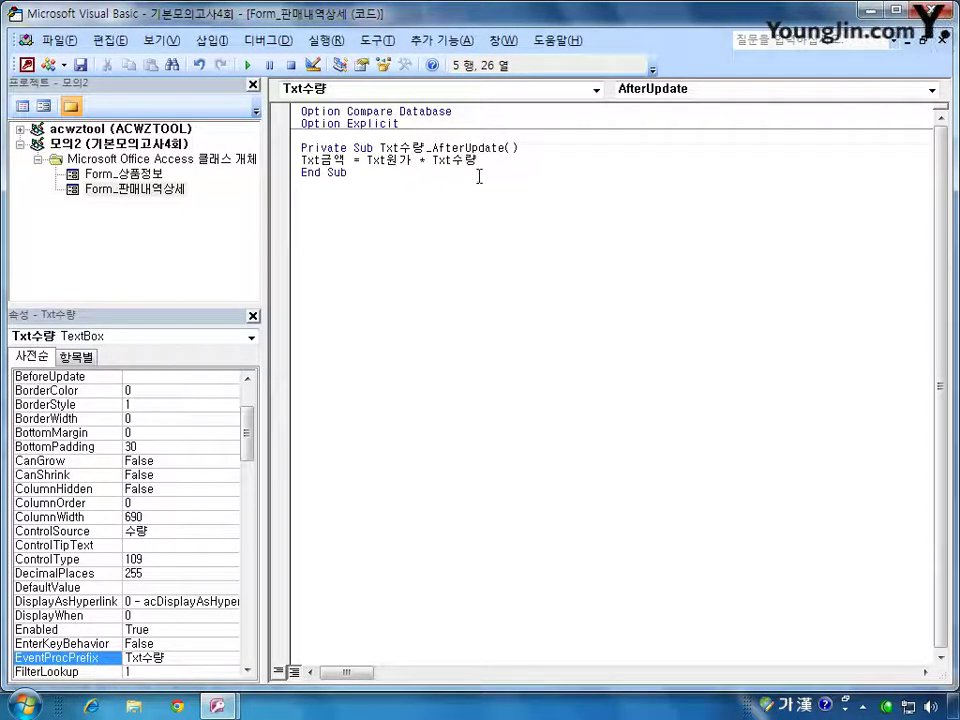
pyautogui.press('Right')
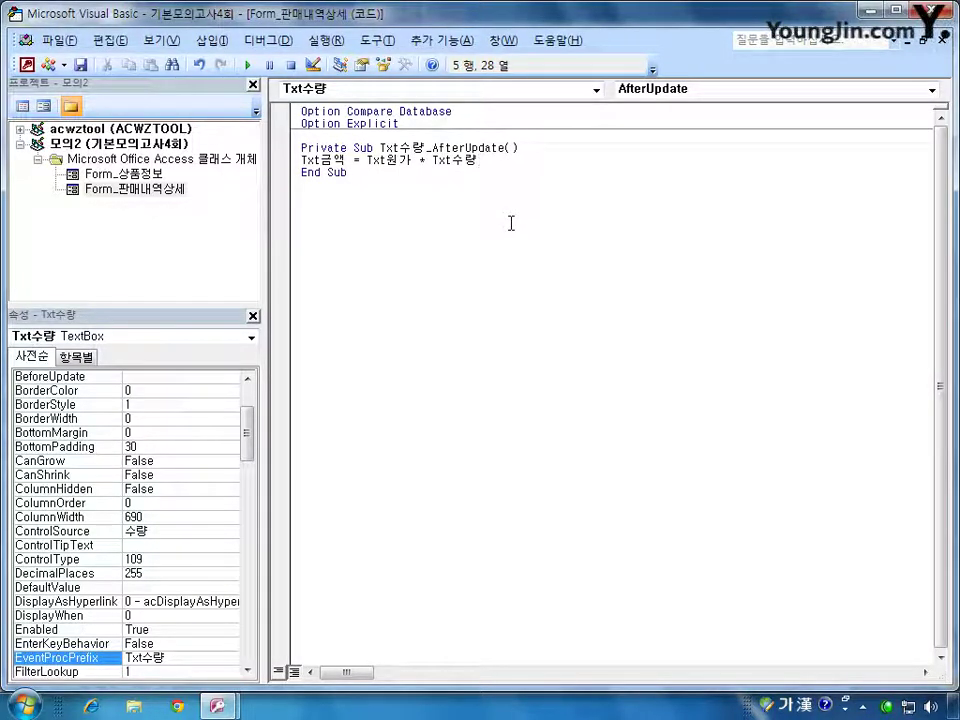
pyautogui.press('Return')
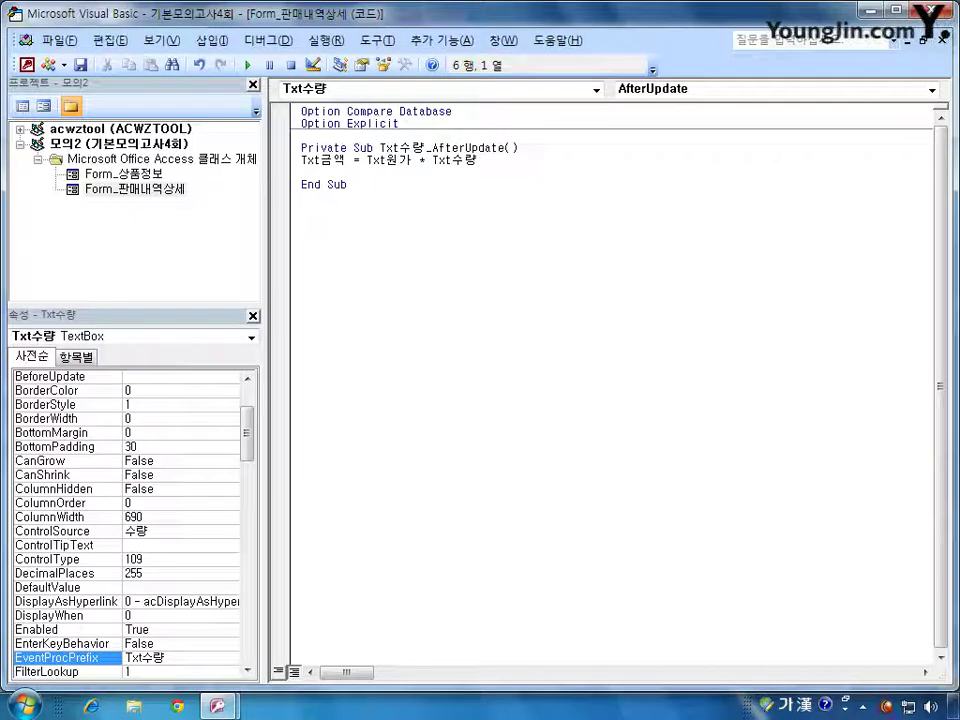
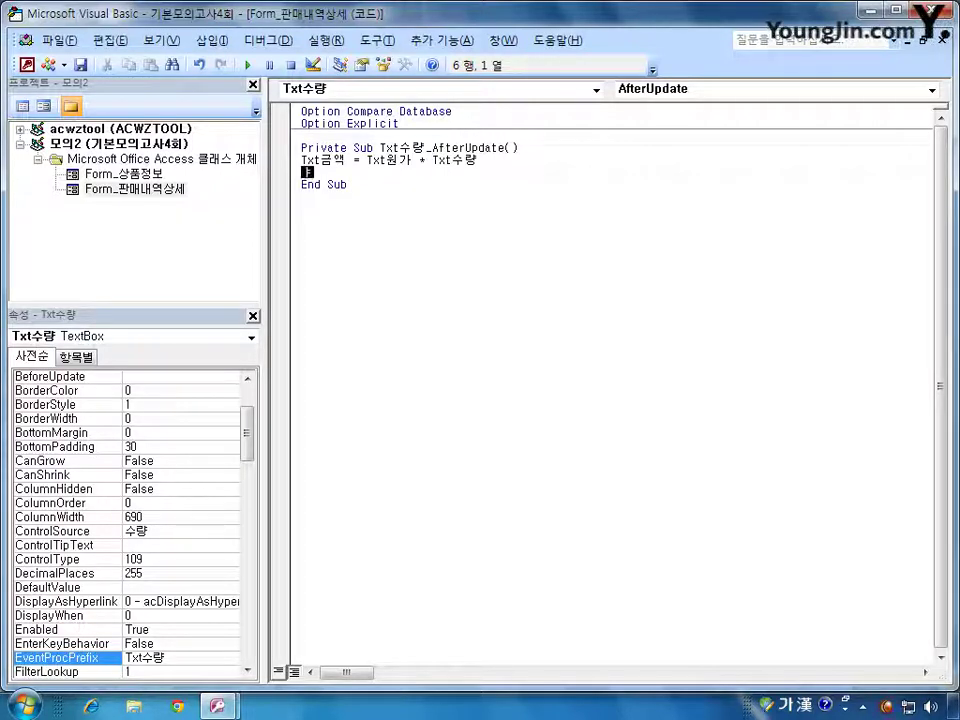
# - Add the condition line If Txt과세 = "VAT" Then below the Txt금액 calculation
pyautogui.press('Hangul')
pyautogui.write('IF')
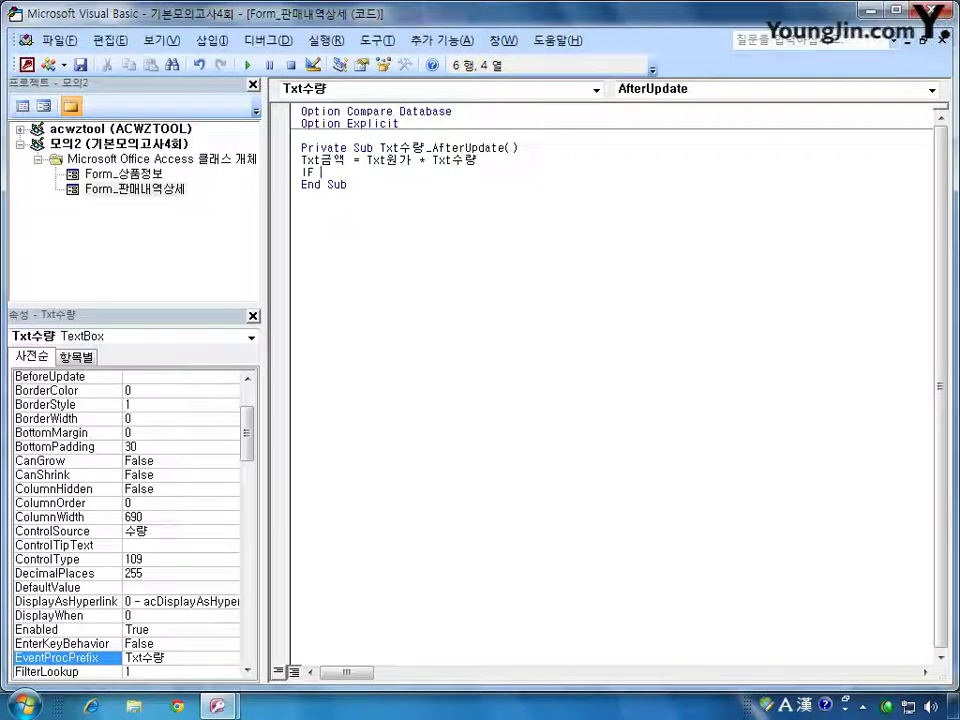
pyautogui.write('Txt')
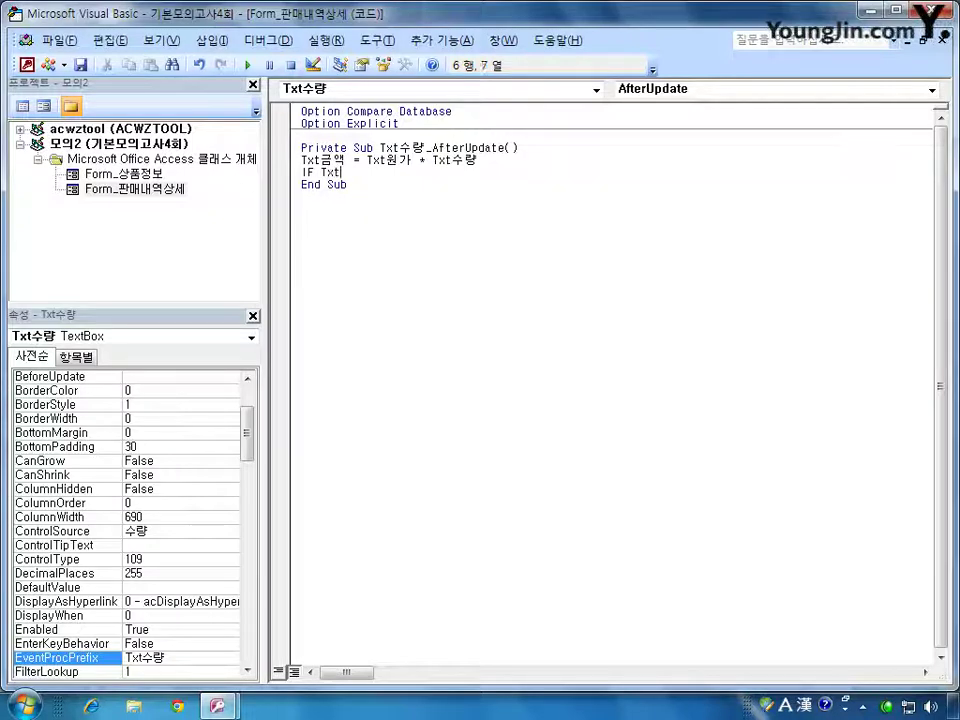
pyautogui.press('Hangul')
pyautogui.write('과세 = ')
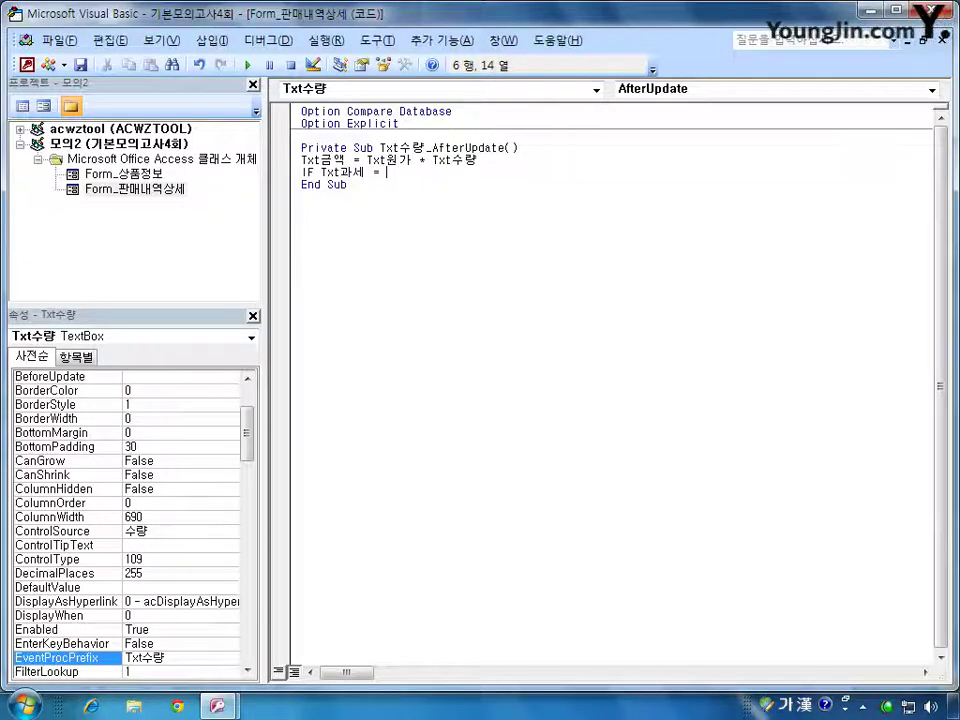
pyautogui.write('"')
pyautogui.press('Hangul')
pyautogui.write('VAT" then')
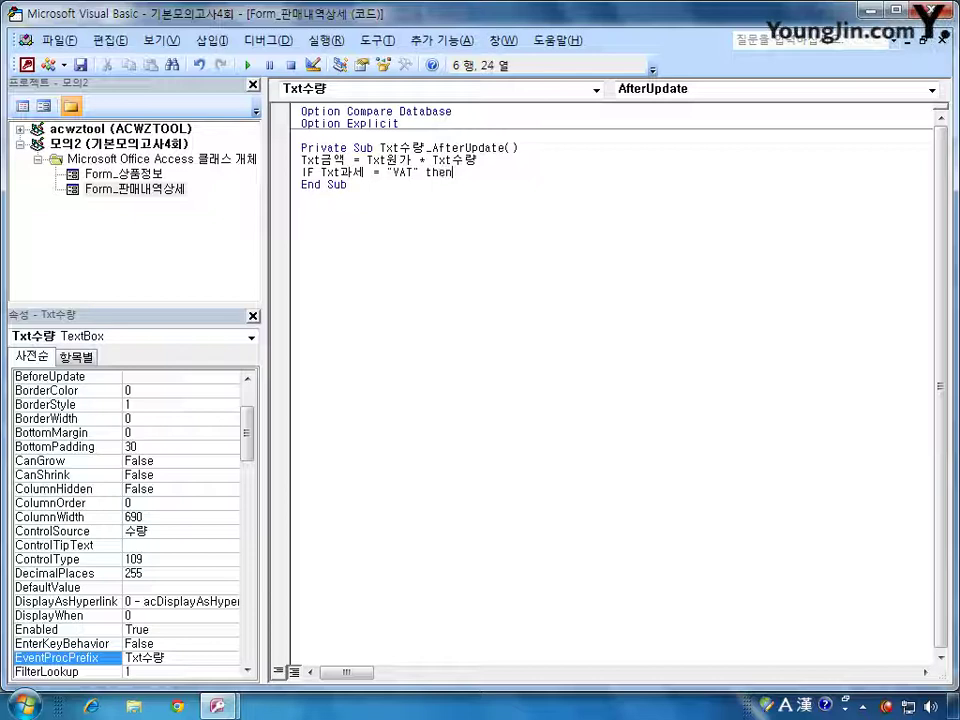
pyautogui.press('Return')
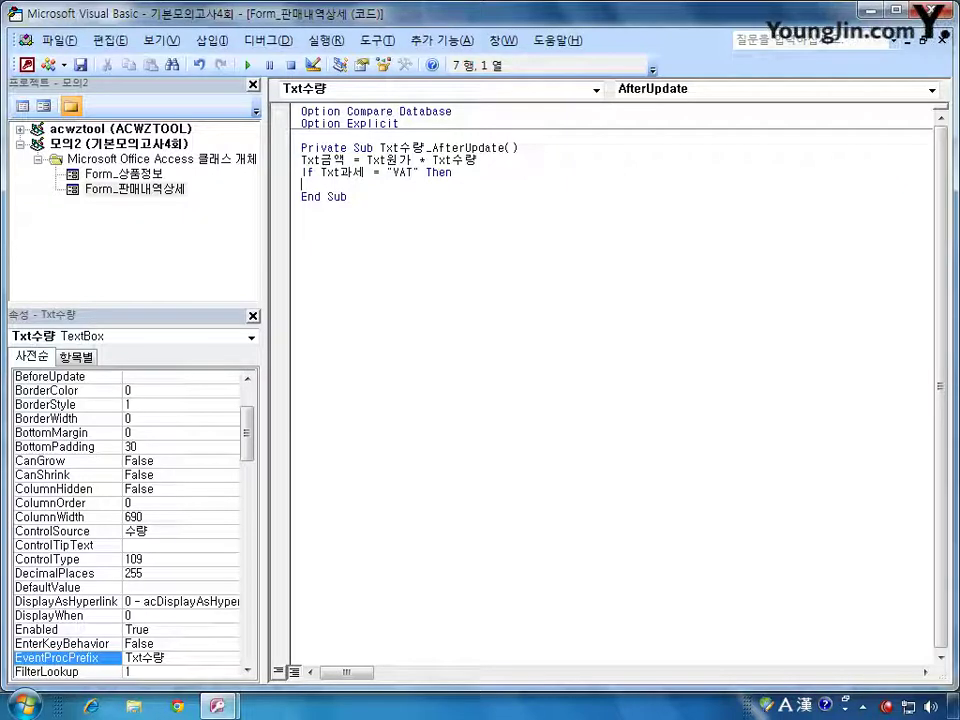
# - Write the statement for the true branch: Txt부가세 = Txt원가 * Txt수량 * 0.1
pyautogui.write('Txt')
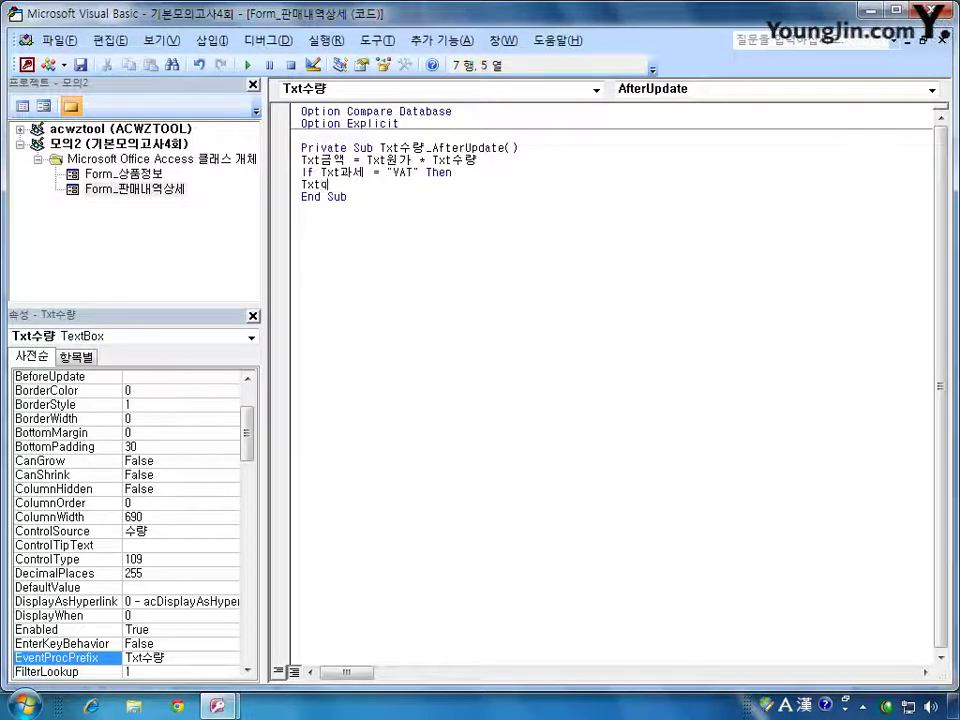
pyautogui.press('Hangul')
pyautogui.write('부가세 = ')
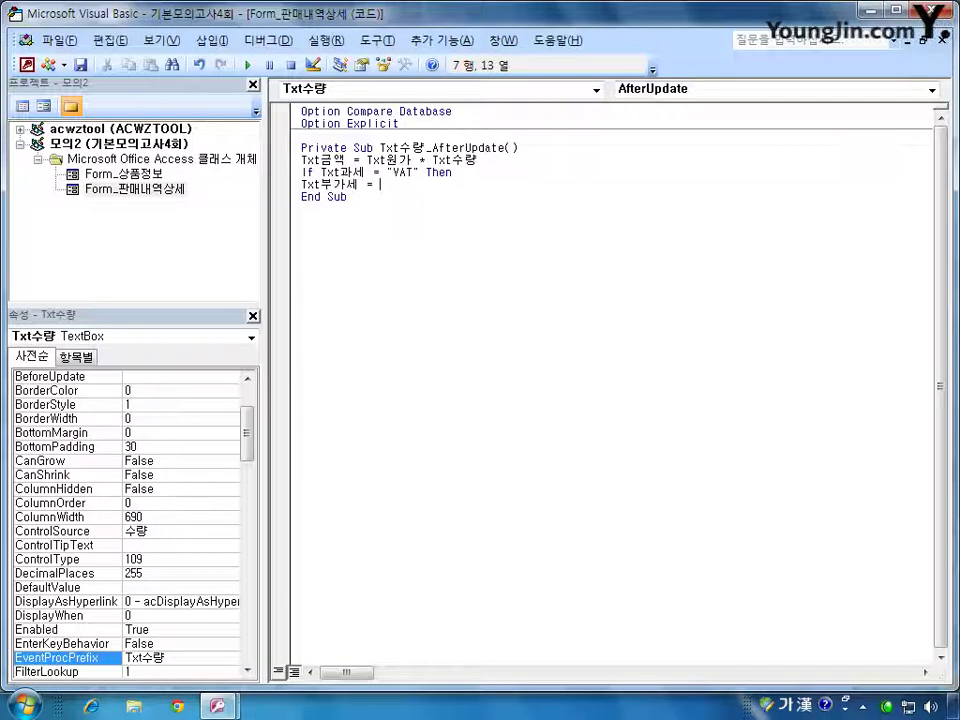
pyautogui.write('Txt원가')
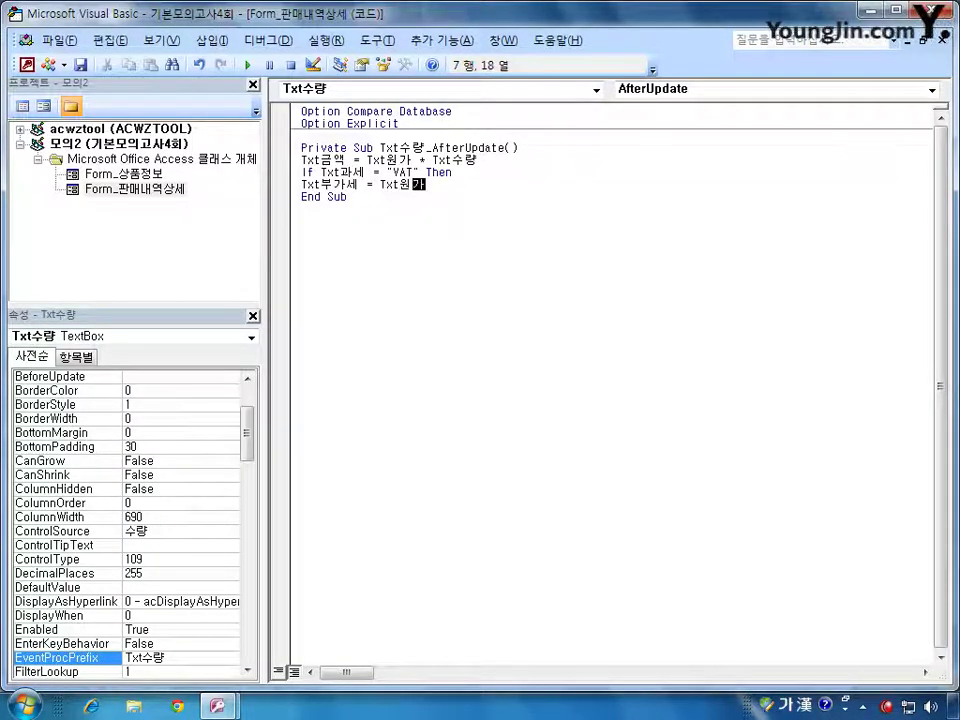
pyautogui.write(' * Txt')
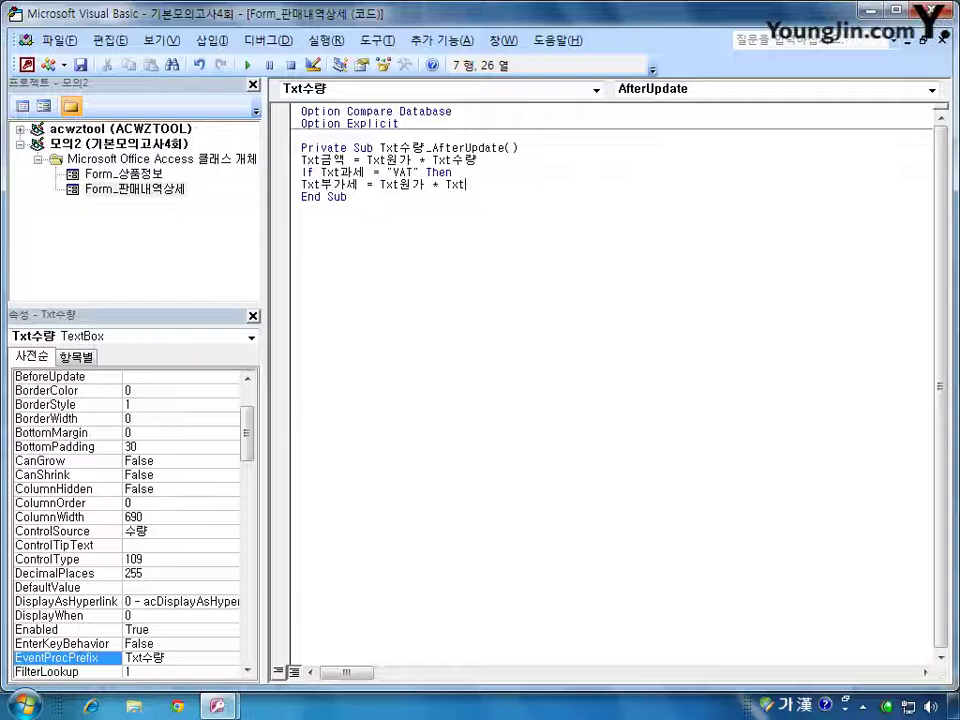
pyautogui.write('수량 *')
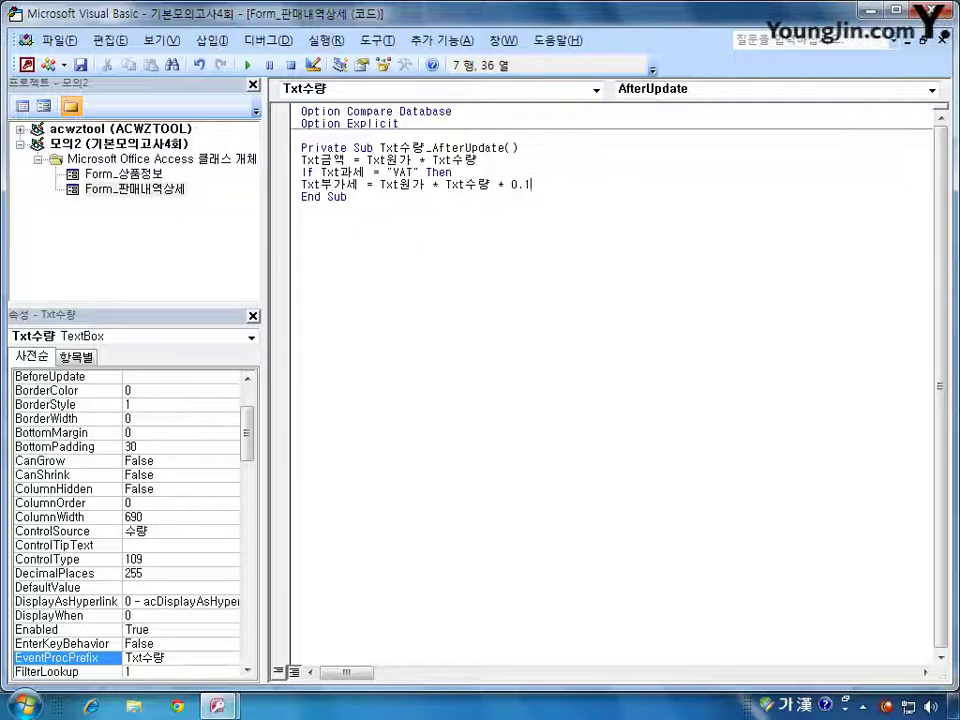
pyautogui.press('Return')
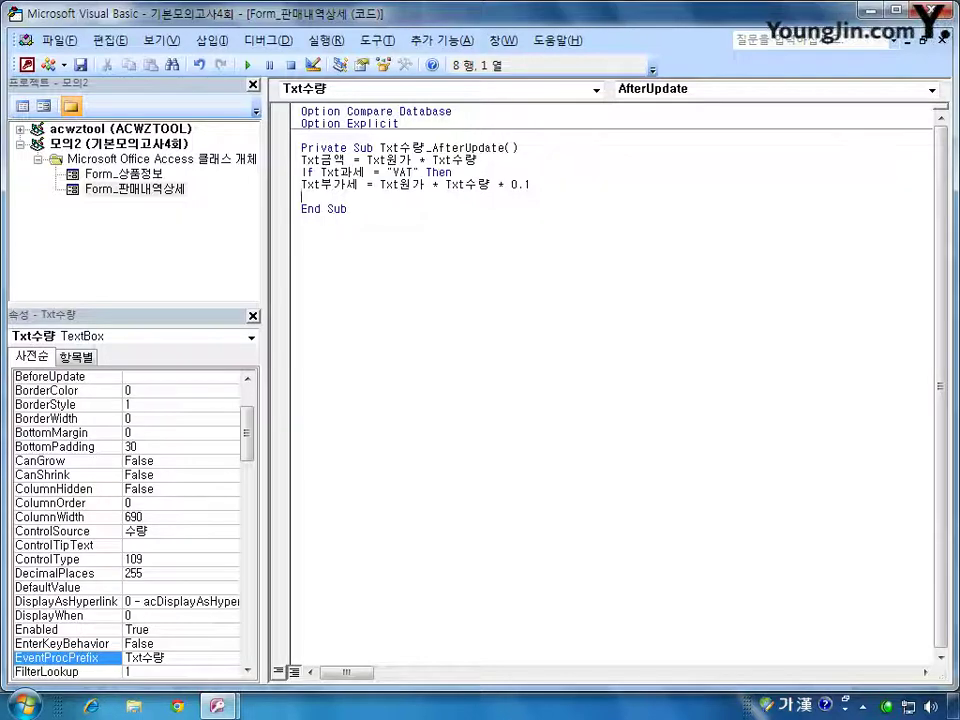
# - Add an Else branch containing the statement Txt부가세 = 0
pyautogui.write('ㄷ')
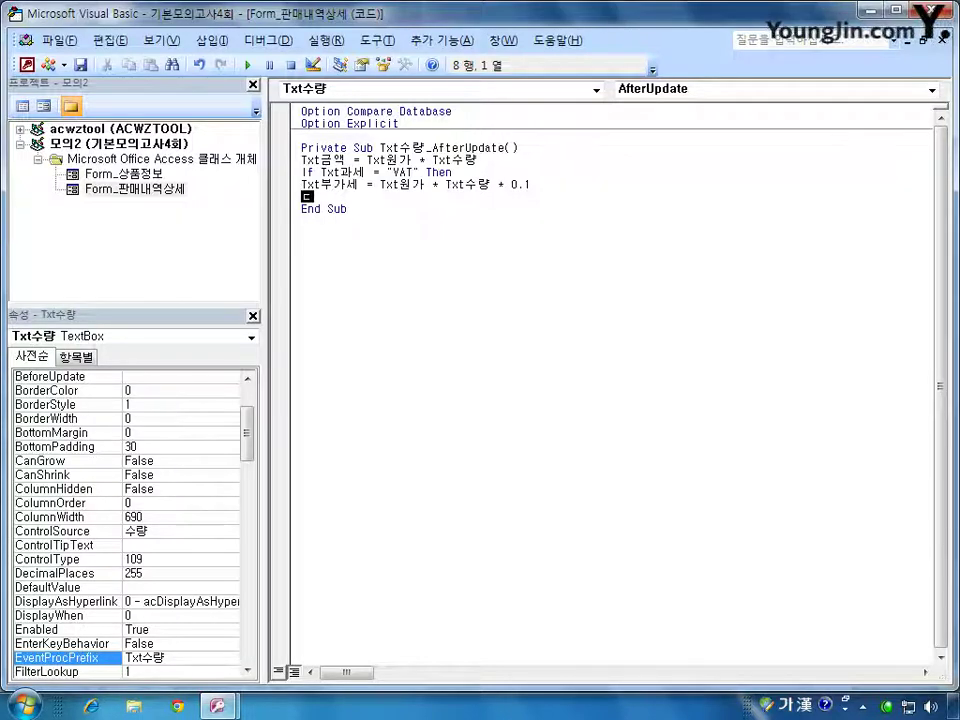
pyautogui.press('Hangul')
pyautogui.write('else')
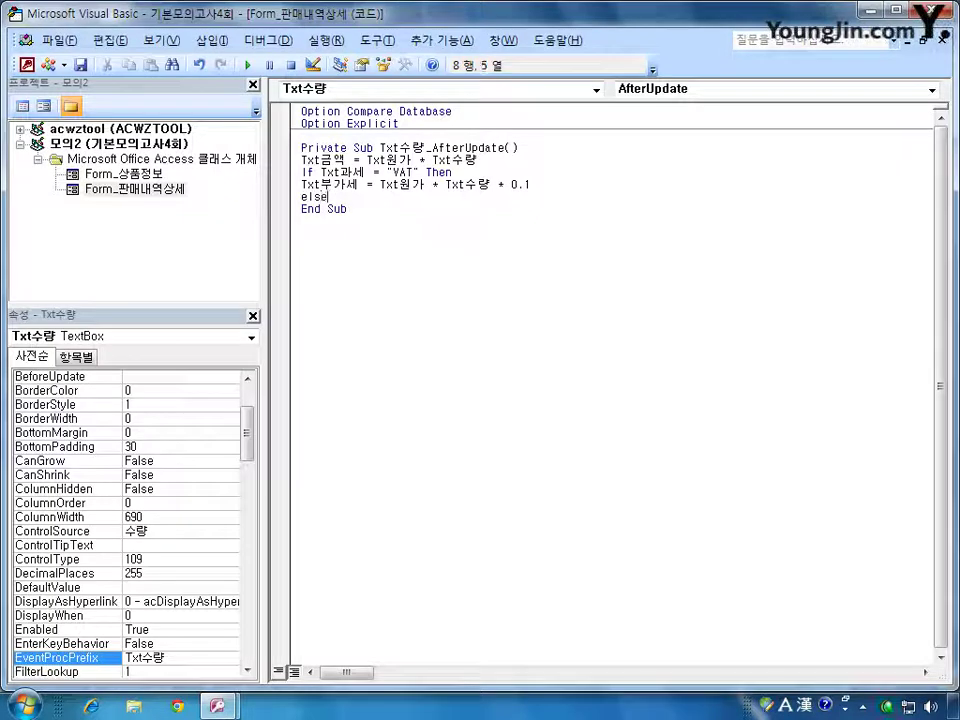
pyautogui.press('Return')
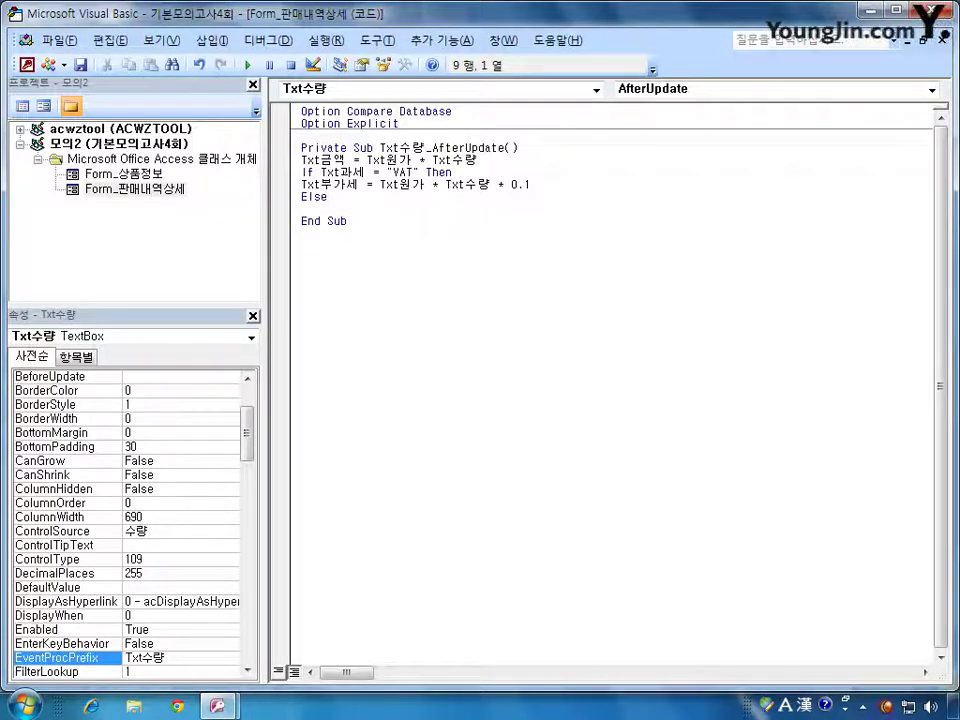
pyautogui.press('Hangul')
pyautogui.write('ㅆㅌㅅ')
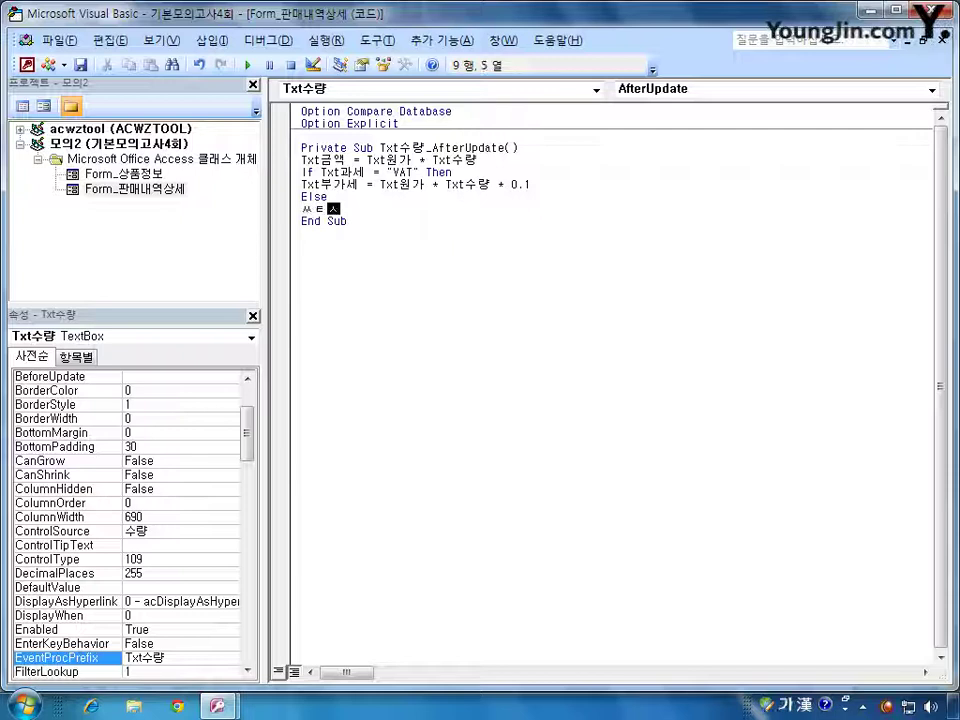
pyautogui.press('Hangul')
pyautogui.write('Txt')
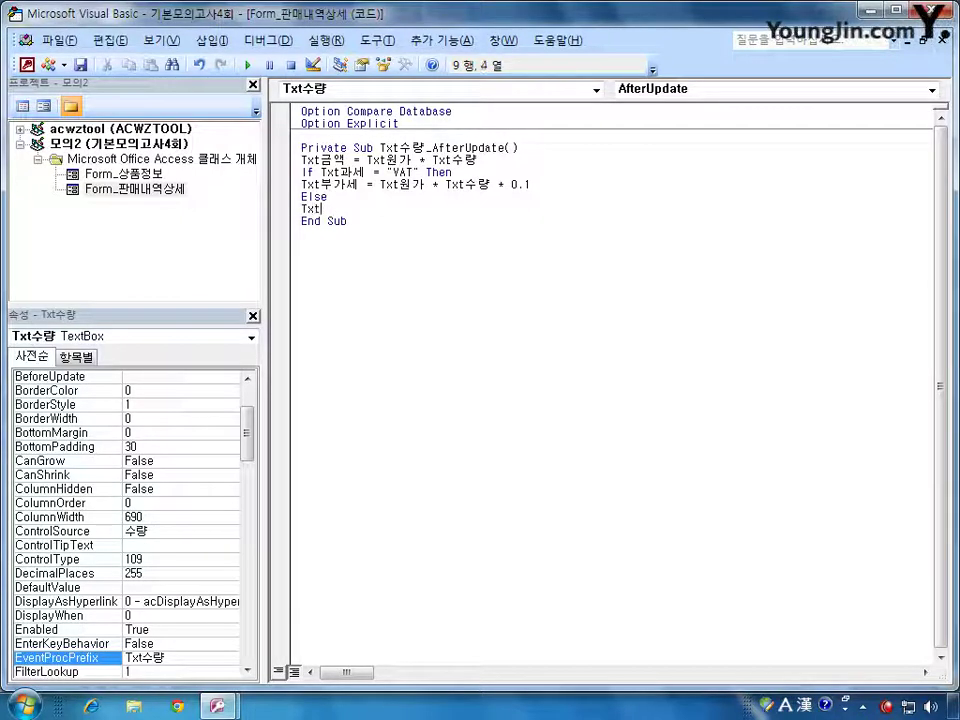
pyautogui.press('Hangul')
pyautogui.write('부가세 = 0')
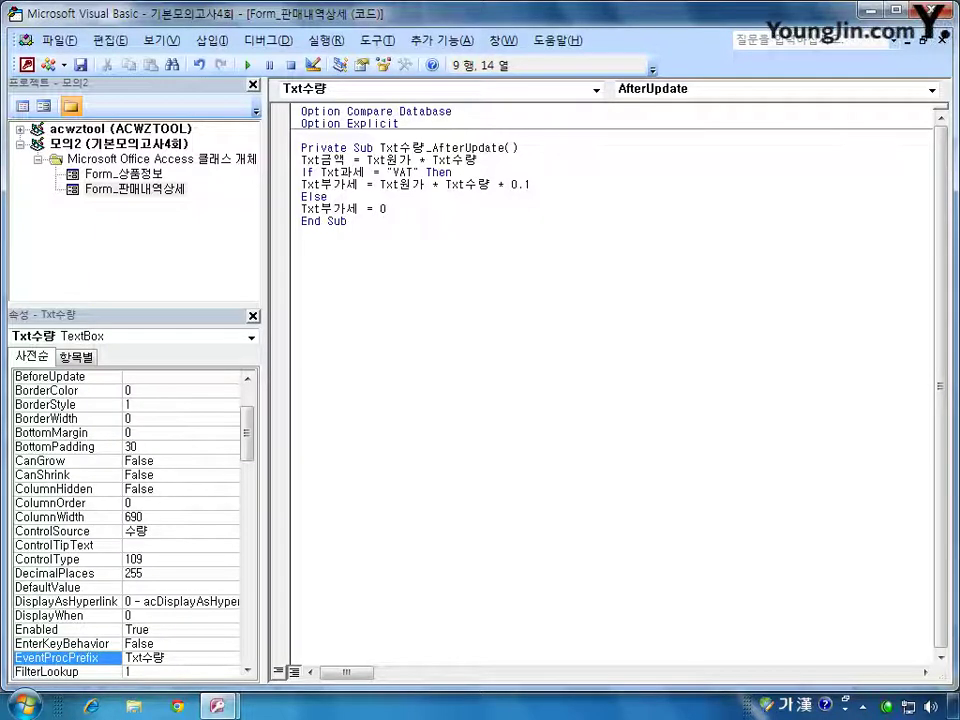
pyautogui.press('Return')
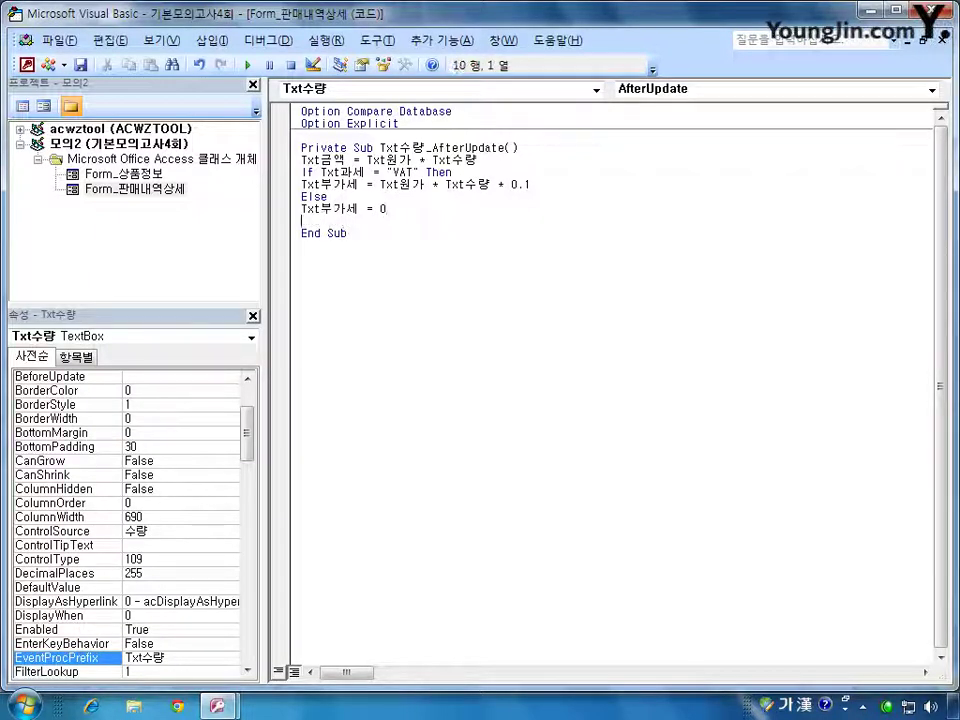
# - Close the conditional block with End If
pyautogui.write('ㄷ')
pyautogui.press('BackSpace')
pyautogui.press('Hangul')
pyautogui.write('end if')
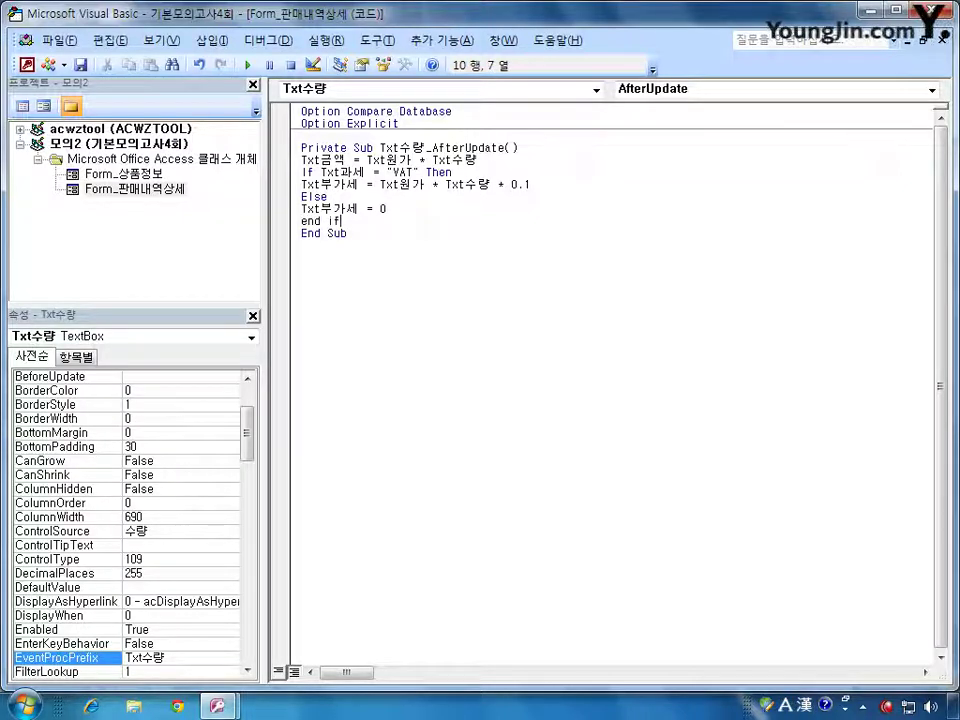
pyautogui.press('Return')
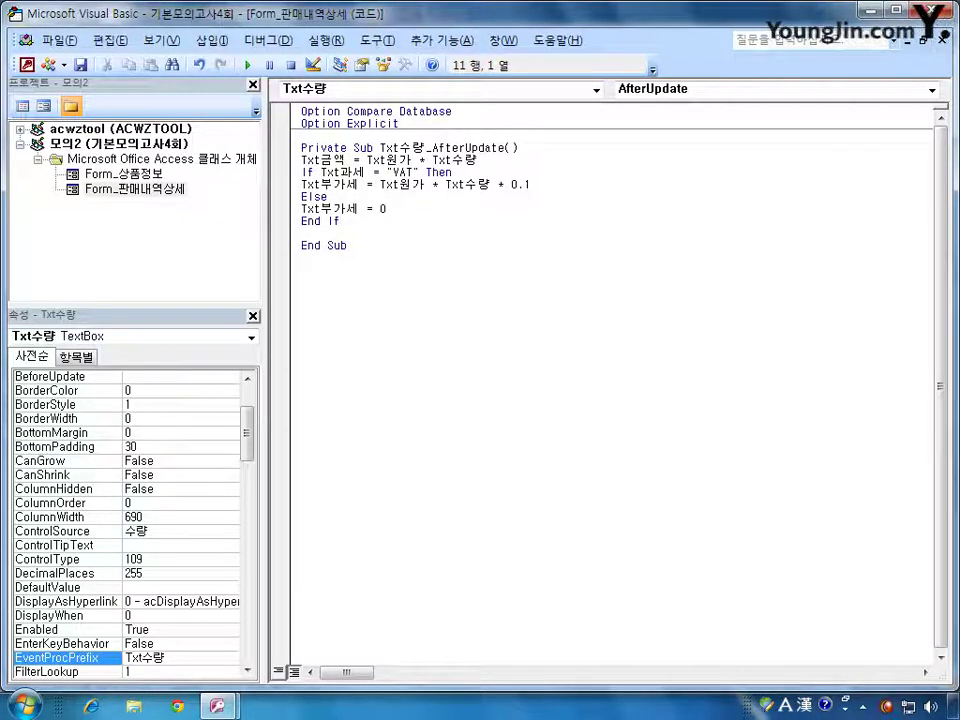
# - Leave the code editor, then close the 판매내역상세 form and its property sheet, saving the design changes
pyautogui.hotkey('alt', 'q')
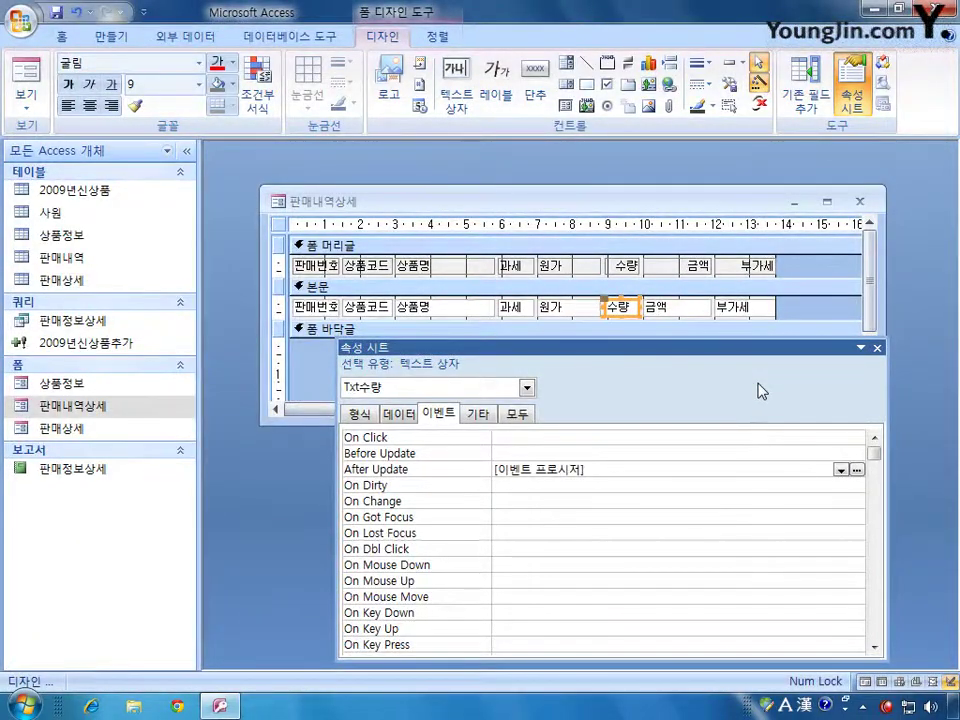
pyautogui.click(877, 348)
pyautogui.click(859, 201)
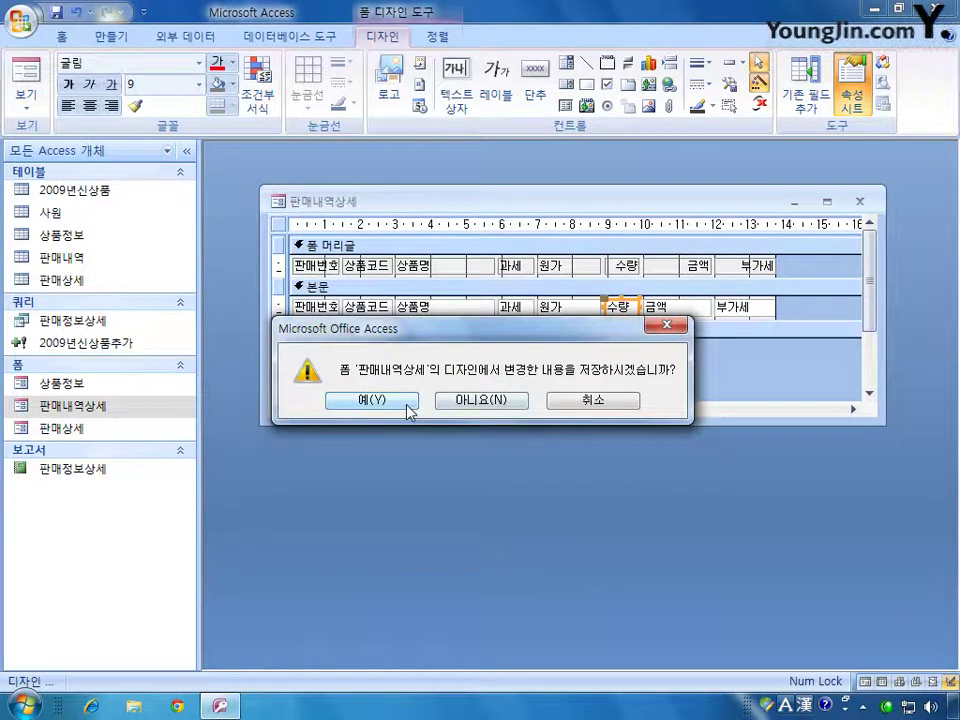
pyautogui.click(388, 404)
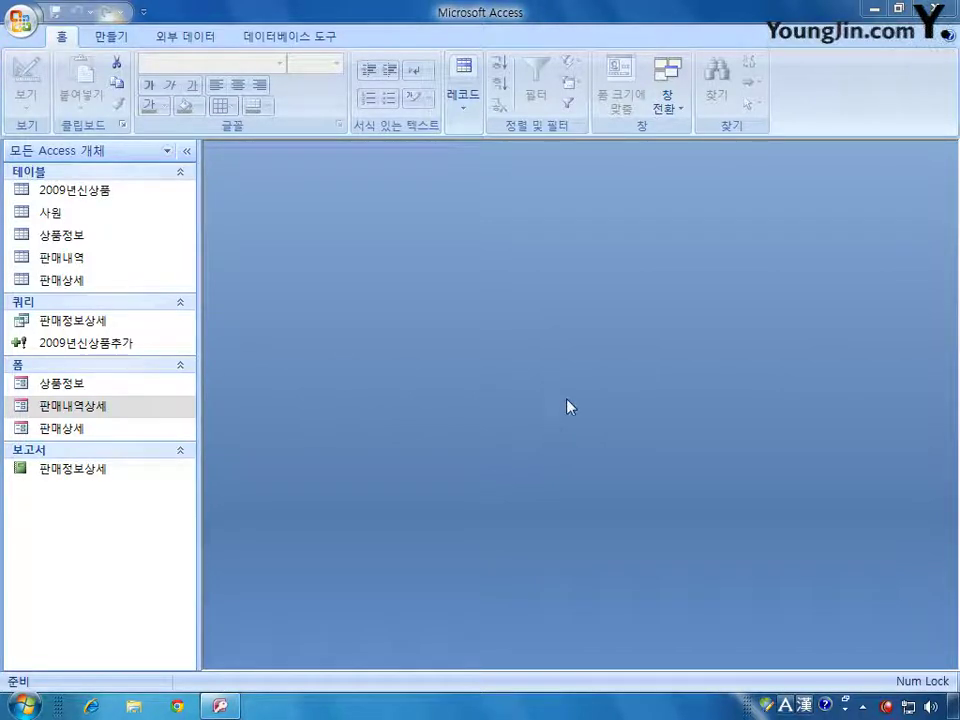
# - Open the 판매정보상세 report in Design view and show the properties of the first text box in its detail section
pyautogui.rightClick(98, 468)
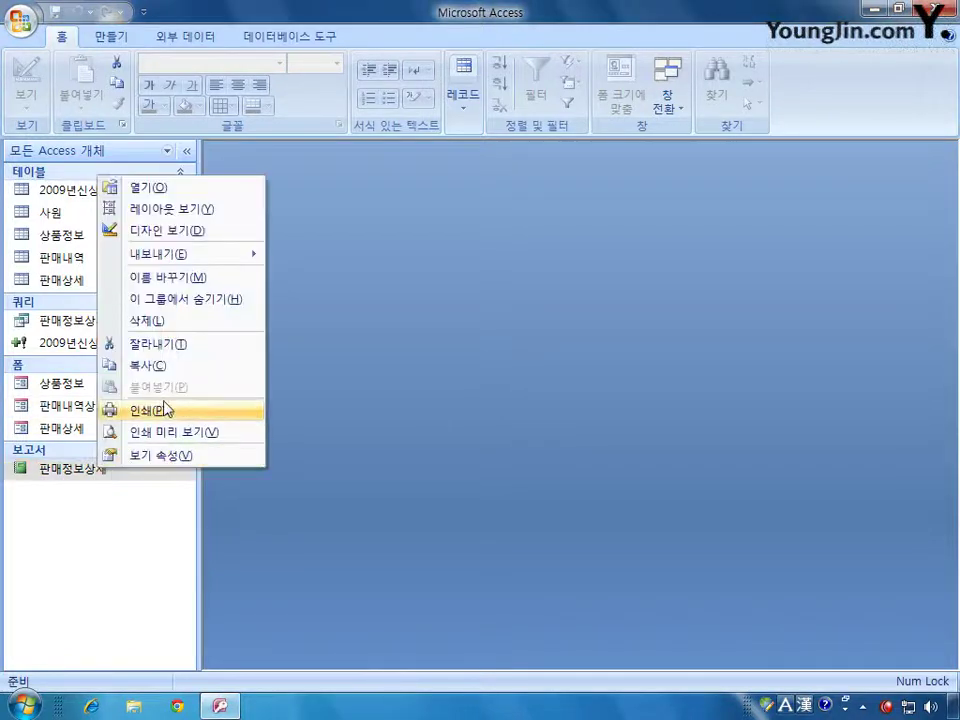
pyautogui.click(168, 230)
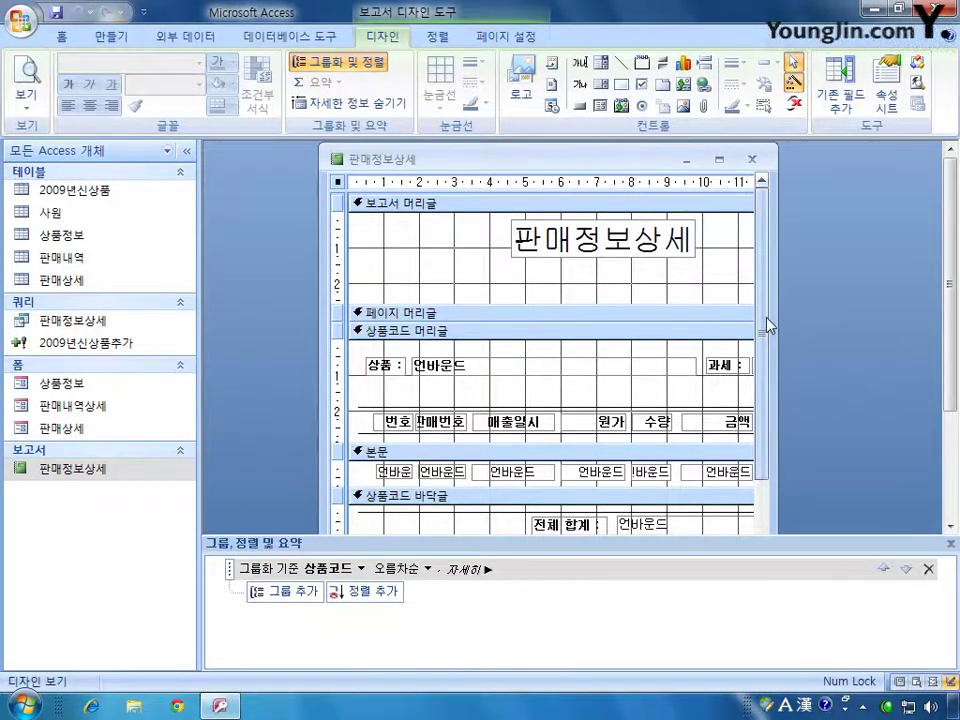
pyautogui.moveTo(766, 326); pyautogui.dragTo(774, 459)
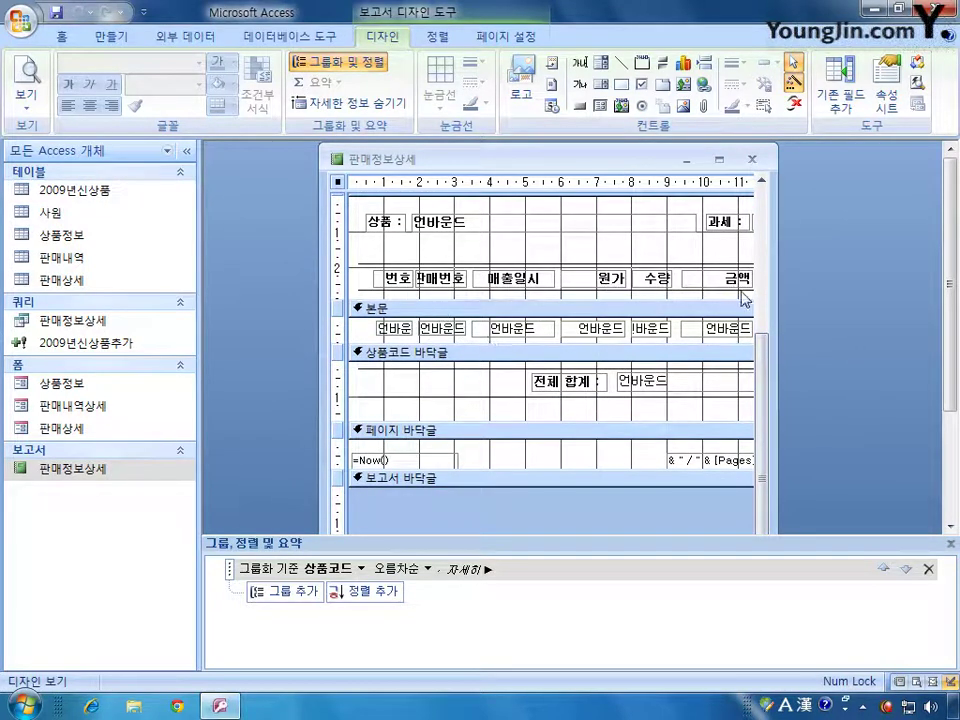
pyautogui.click(397, 327)
pyautogui.doubleClick(400, 327)
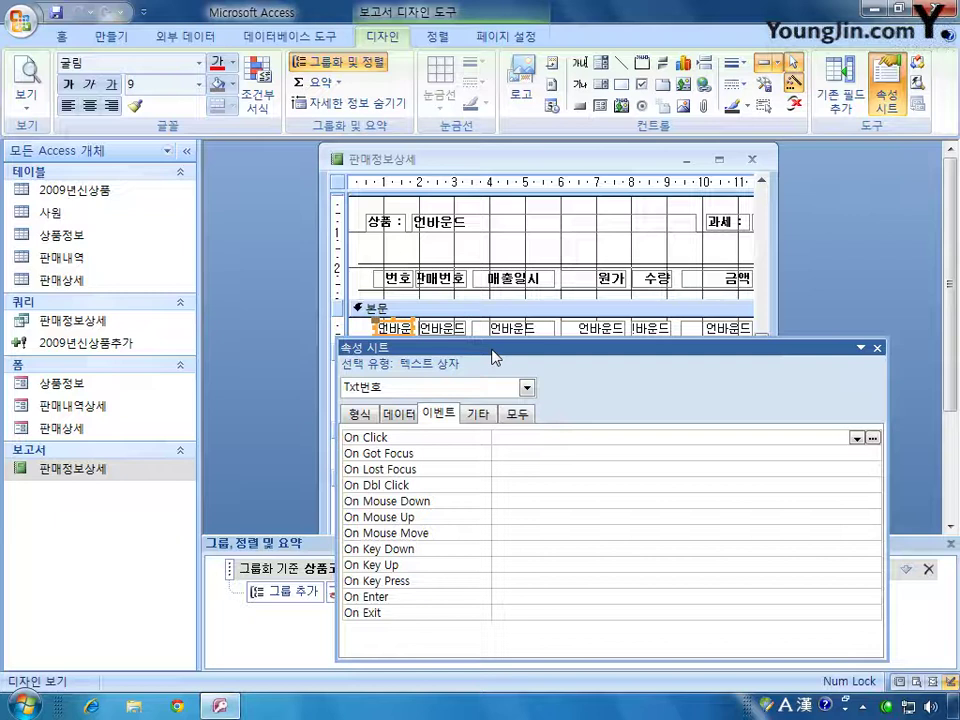
# - Set the control source of the Txt판매번호 text box in the detail section to 판매번호
pyautogui.click(446, 328)
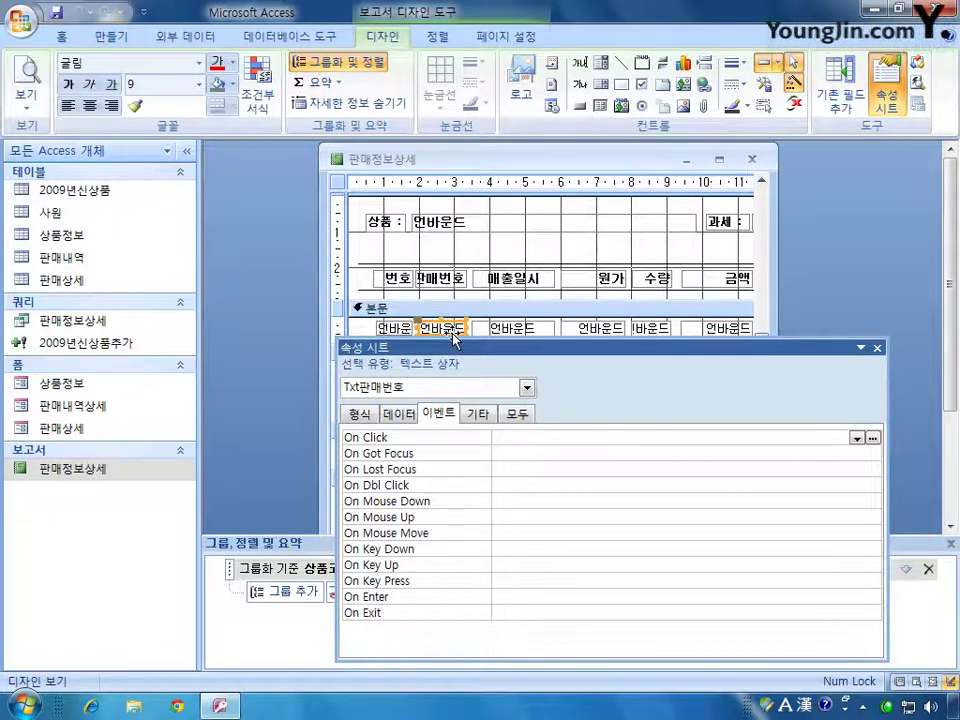
pyautogui.click(515, 413)
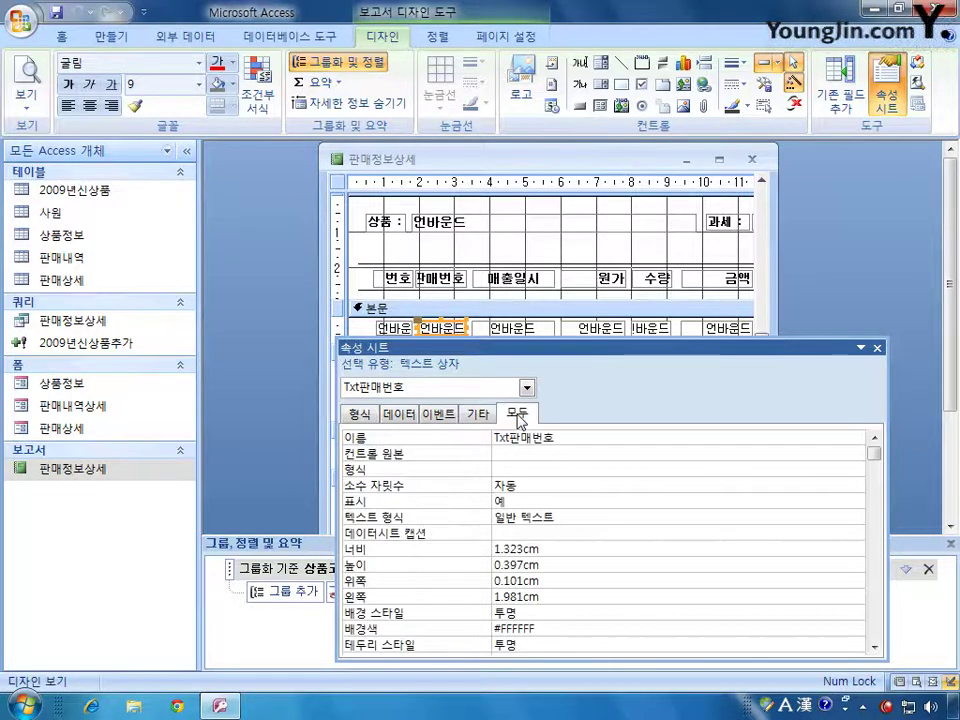
pyautogui.click(527, 458)
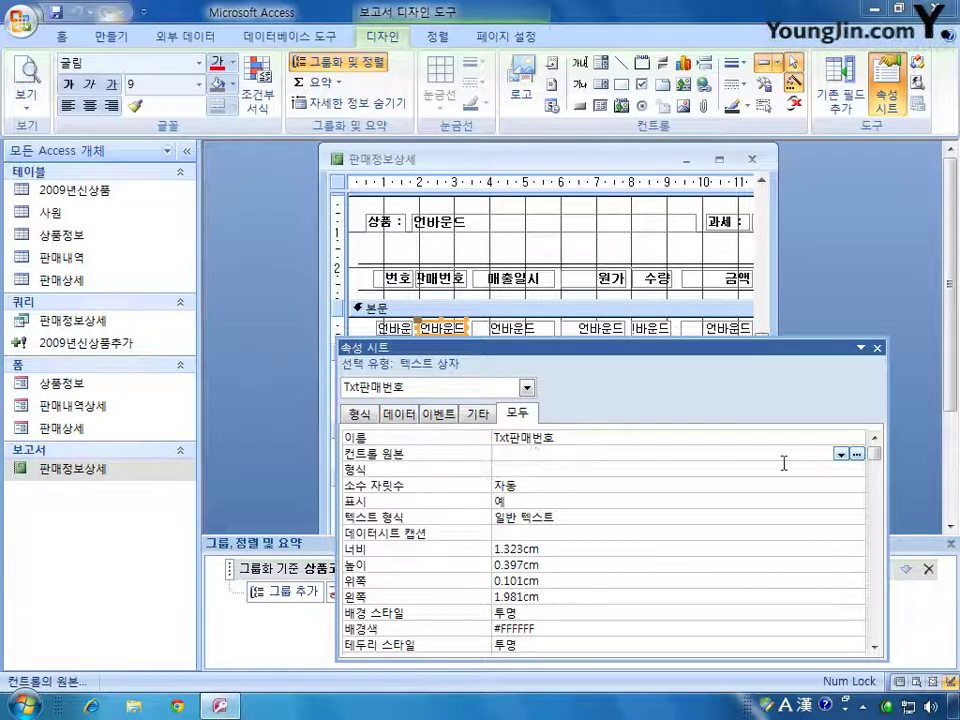
pyautogui.click(842, 454)
pyautogui.click(875, 464)
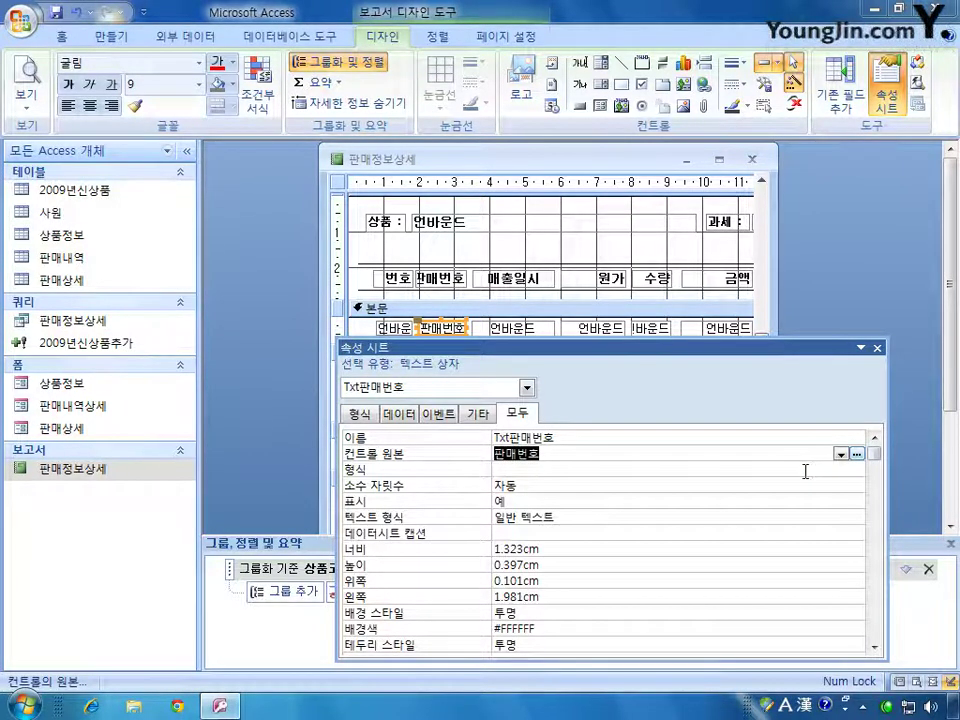
# - Set the control source of the Txt매출일시 text box in the detail section to 매출일시
pyautogui.click(510, 327)
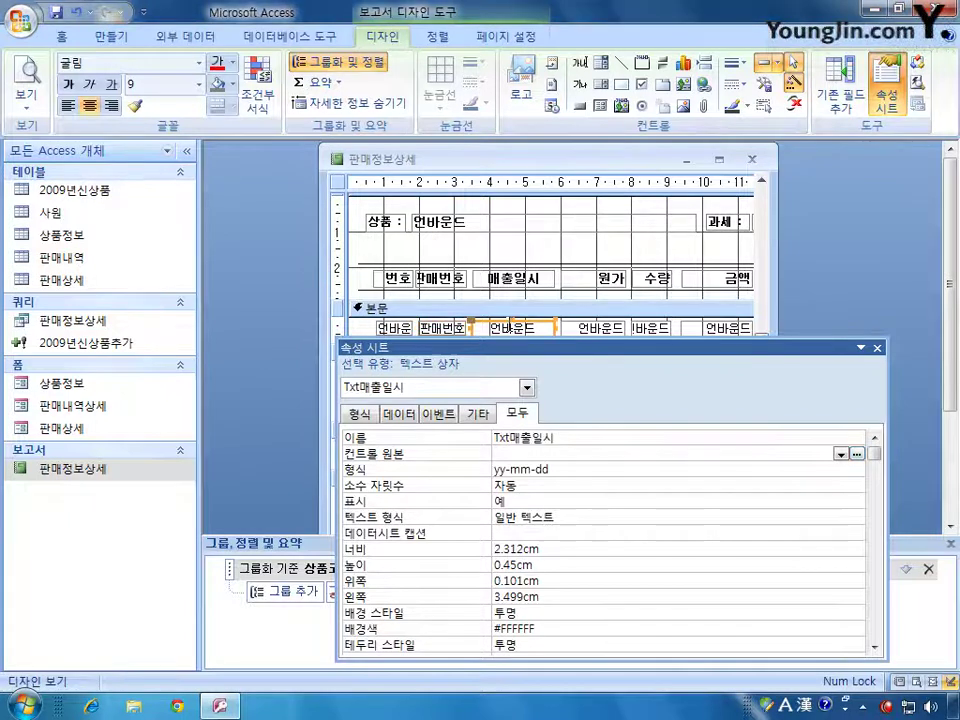
pyautogui.click(842, 454)
pyautogui.click(773, 502)
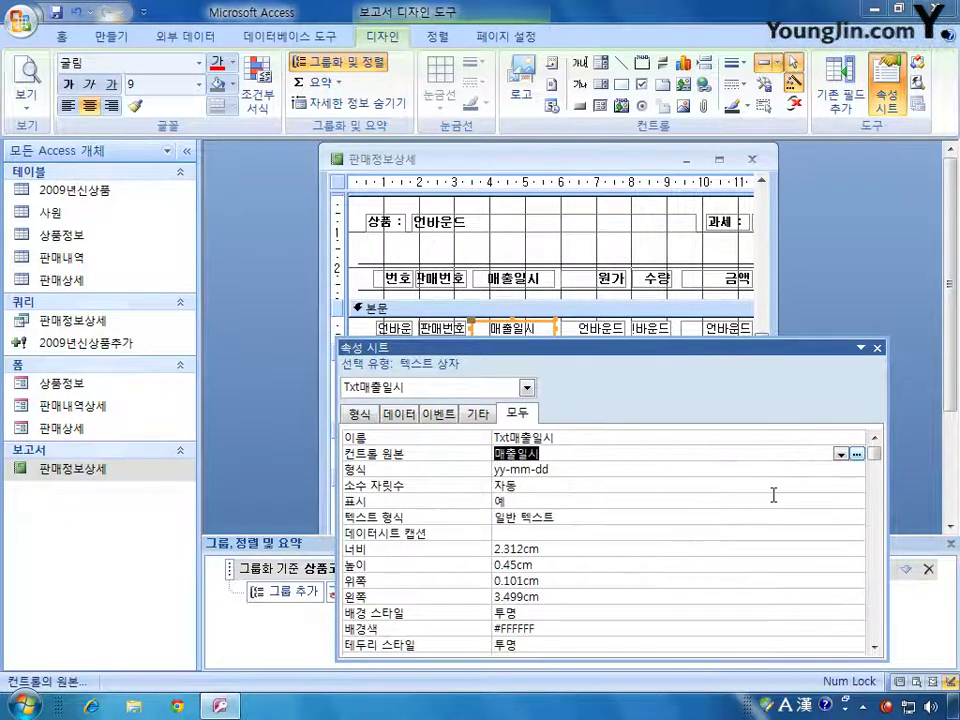
# - Set the control source of the Txt원가 text box in the detail section to 원가
pyautogui.click(527, 388)
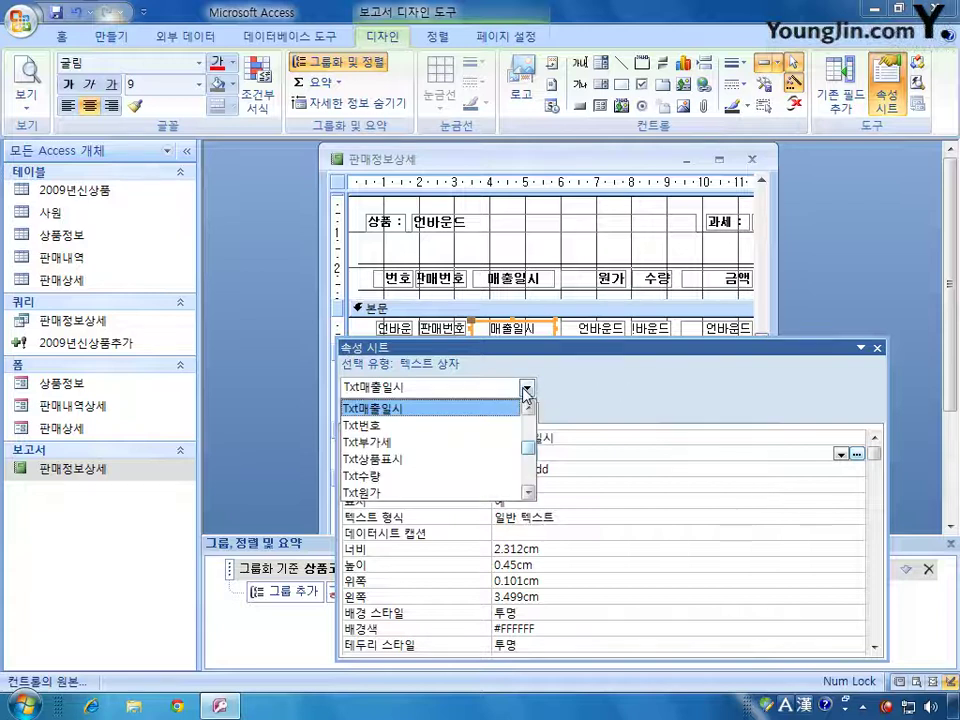
pyautogui.click(430, 490)
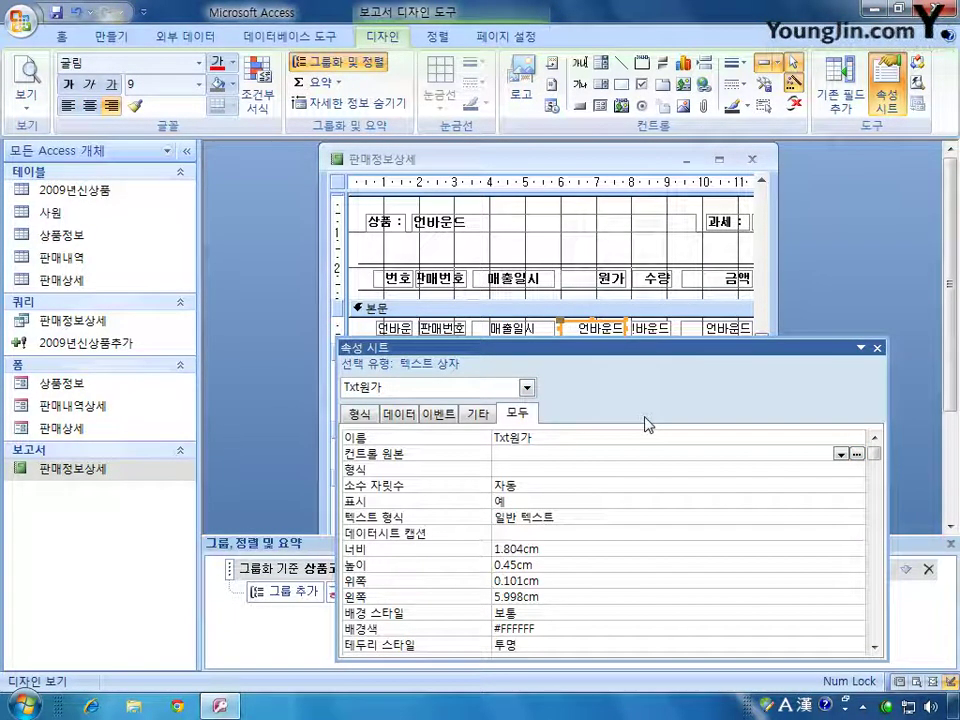
pyautogui.click(842, 453)
pyautogui.click(696, 587)
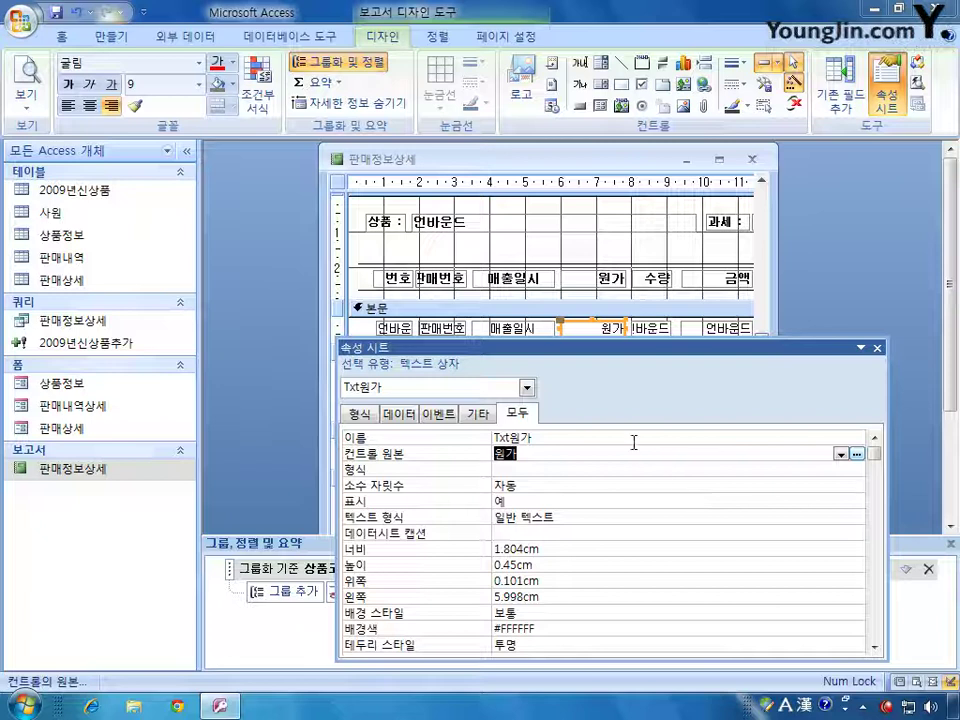
# - Show the available control source fields for the Txt수량 text box in the detail section
pyautogui.click(651, 327)
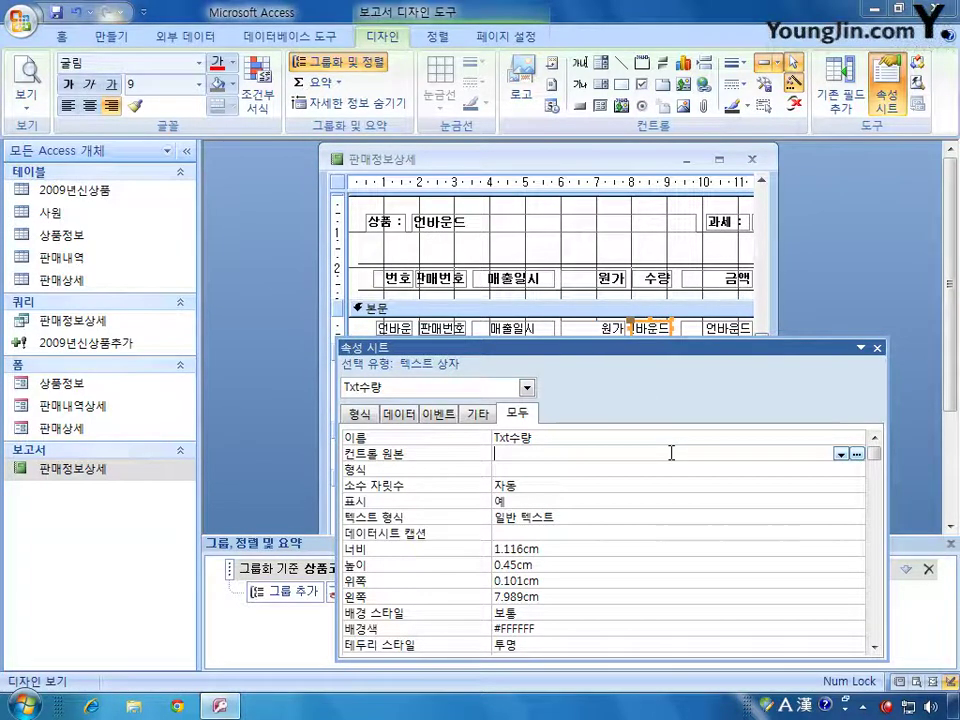
pyautogui.click(841, 453)
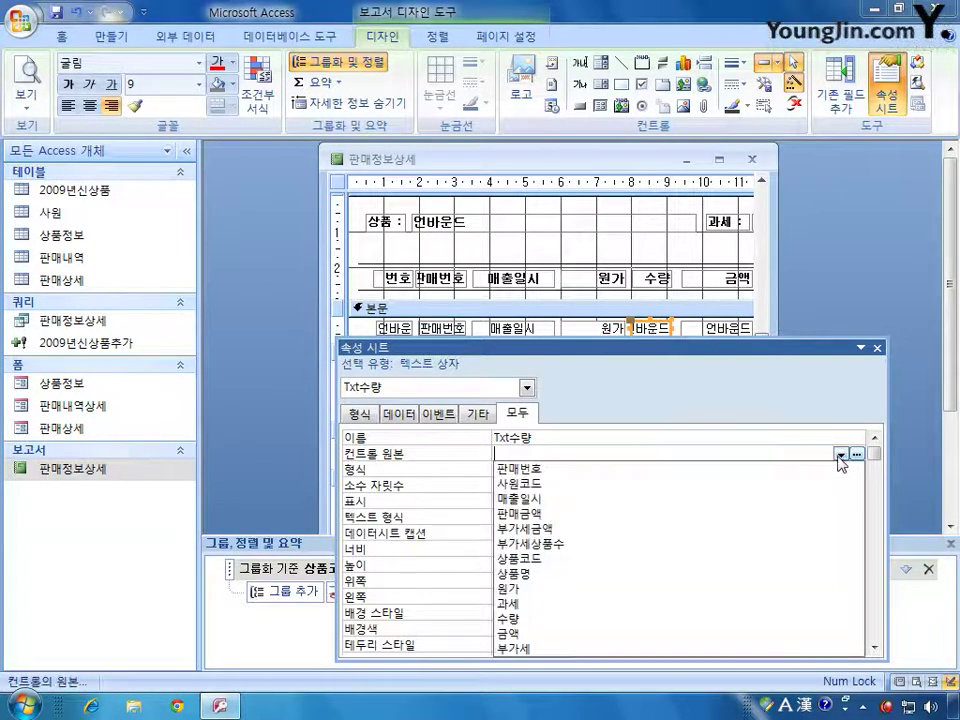
# - Set the control source of Txt수량 to 수량 and of Txt금액 to 금액 in the detail section
pyautogui.click(686, 618)
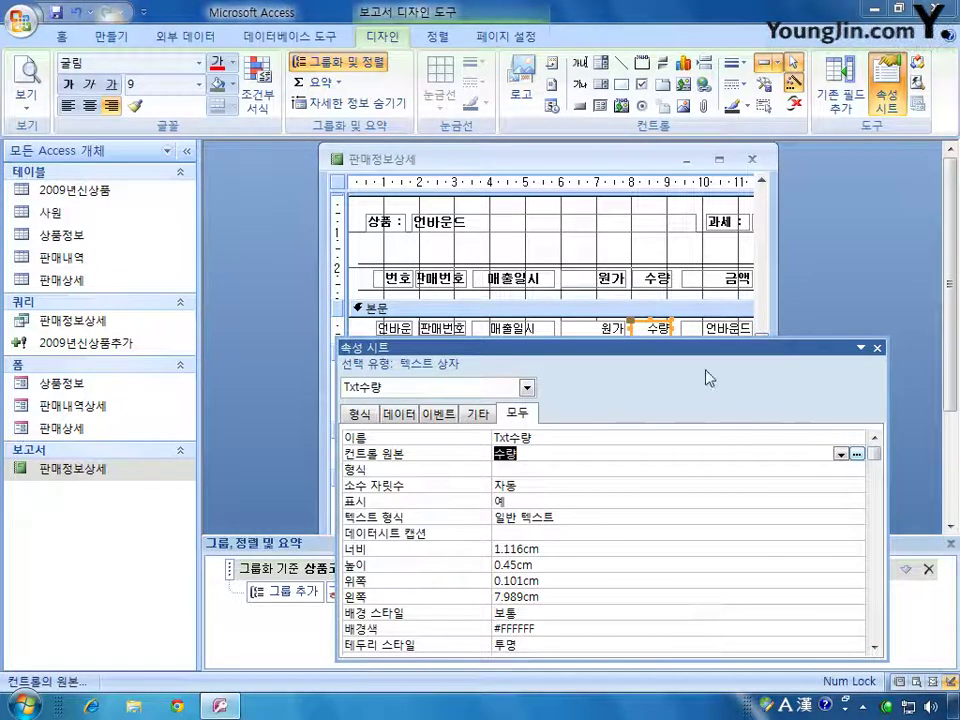
pyautogui.click(715, 335)
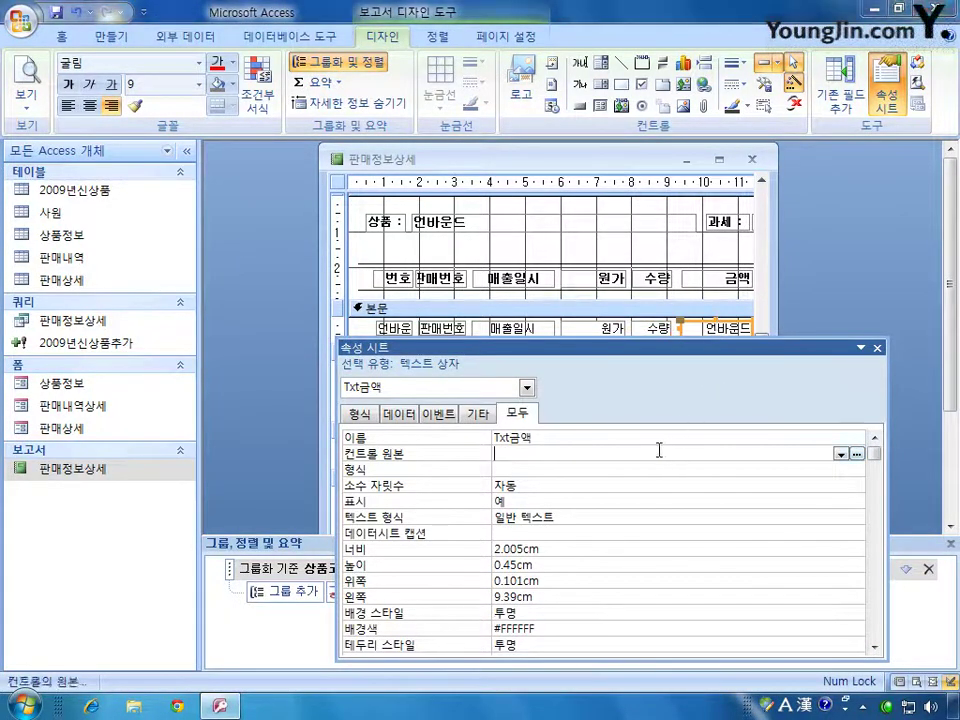
pyautogui.click(841, 454)
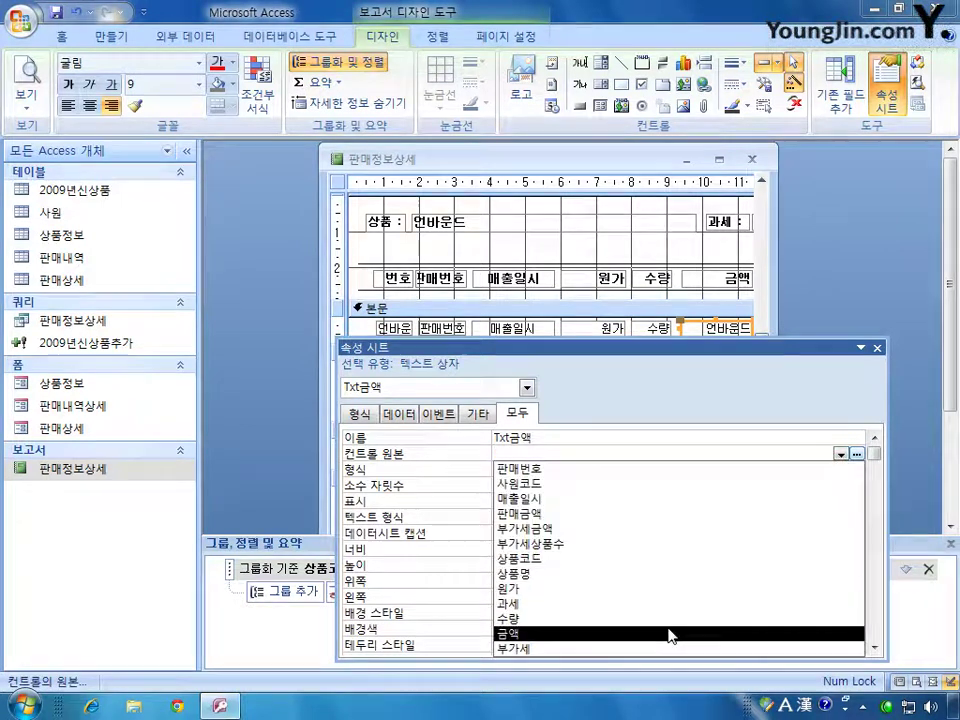
pyautogui.click(669, 630)
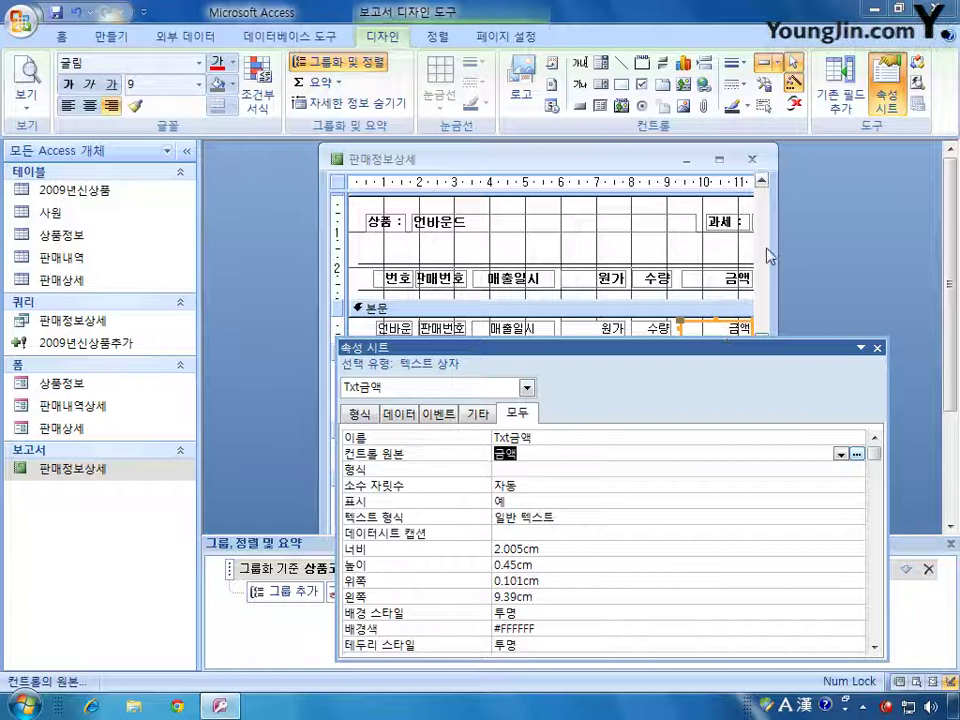
# - Set the control source of the Txt부가세 text box in the detail section to 부가세
pyautogui.moveTo(700, 349); pyautogui.dragTo(675, 564)
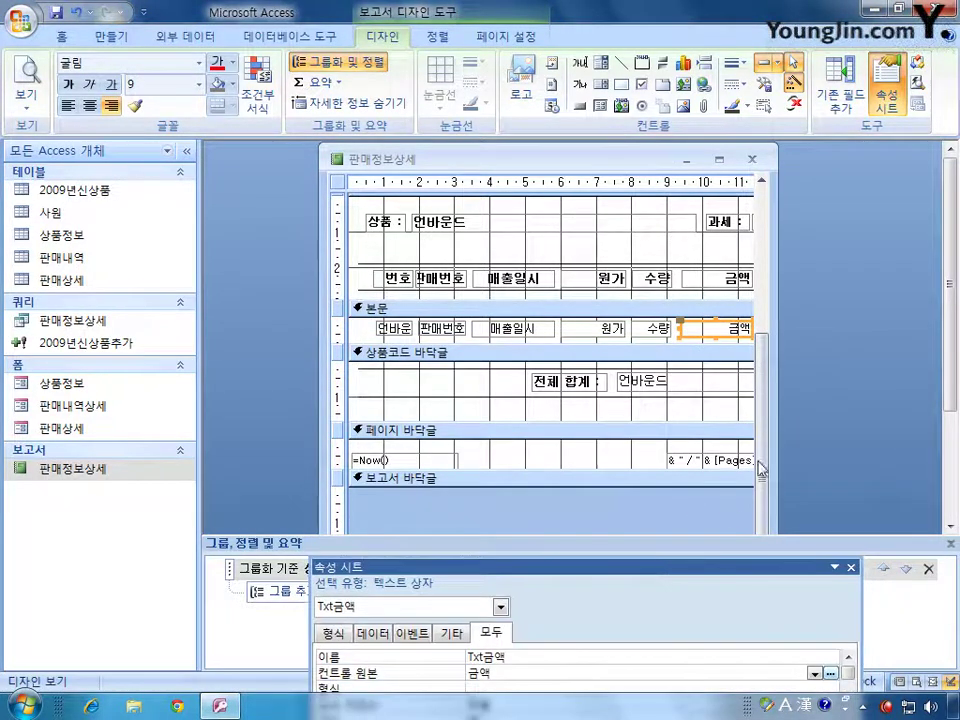
pyautogui.moveTo(760, 460); pyautogui.dragTo(761, 463)
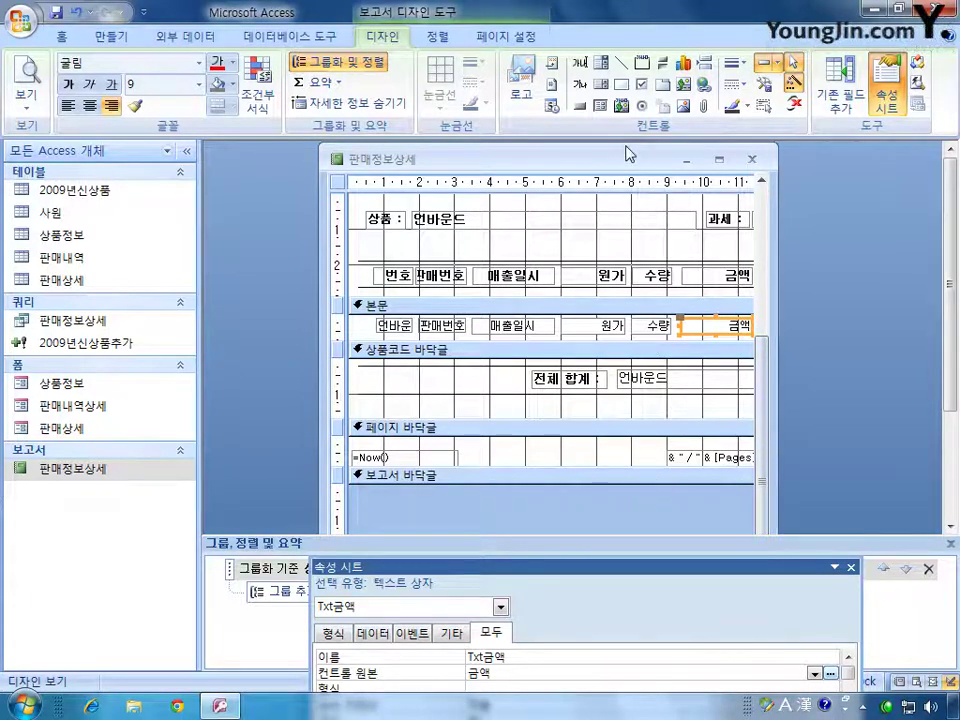
pyautogui.moveTo(626, 156); pyautogui.dragTo(648, 158)
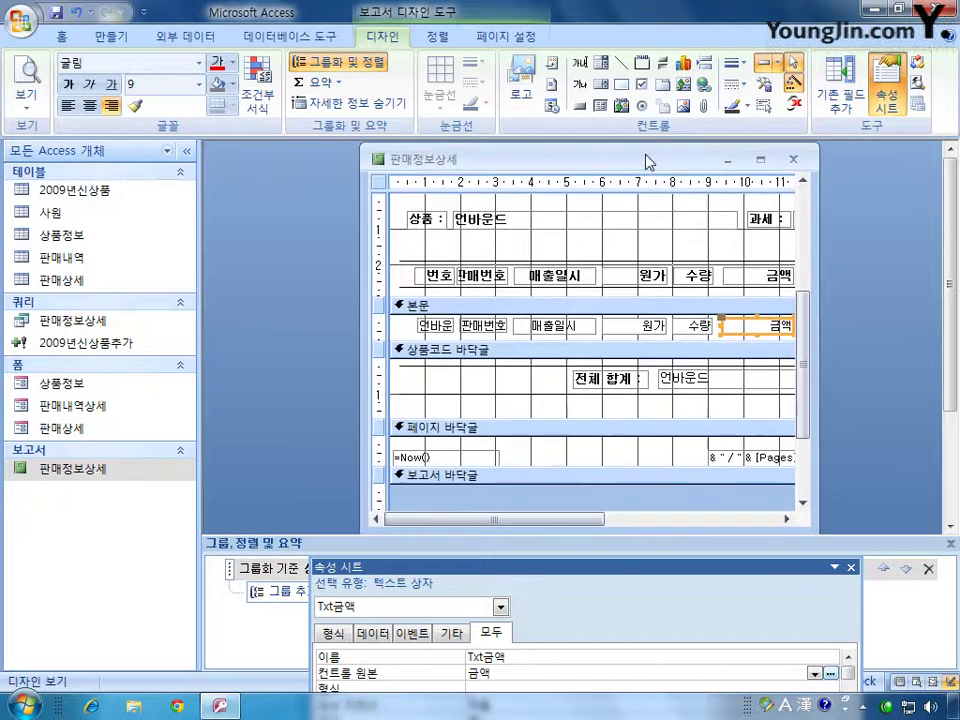
pyautogui.moveTo(598, 524); pyautogui.dragTo(693, 523)
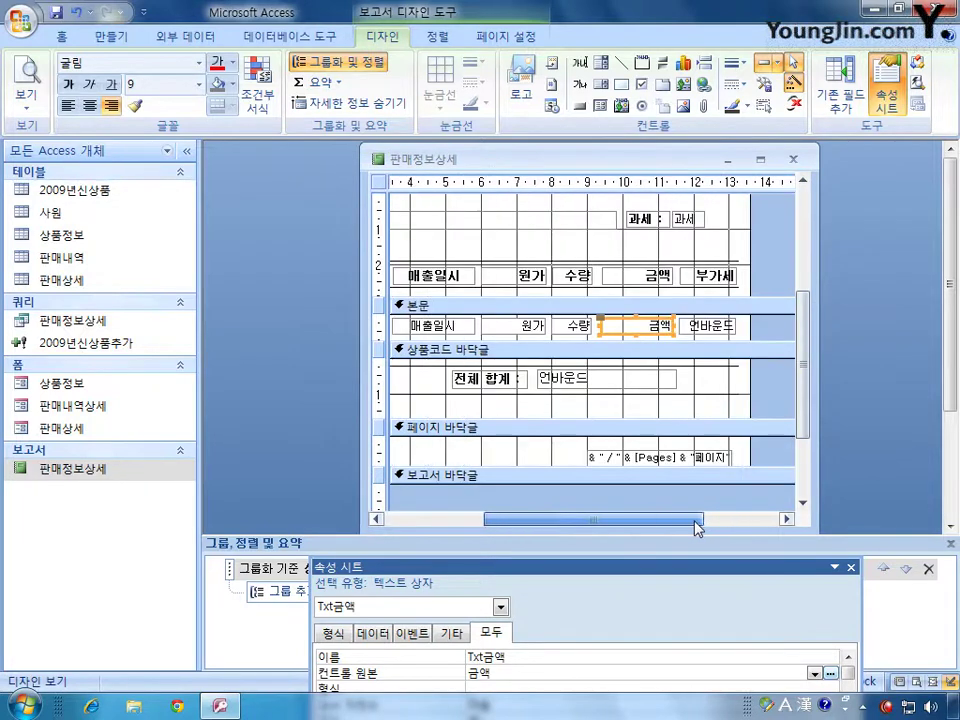
pyautogui.click(707, 325)
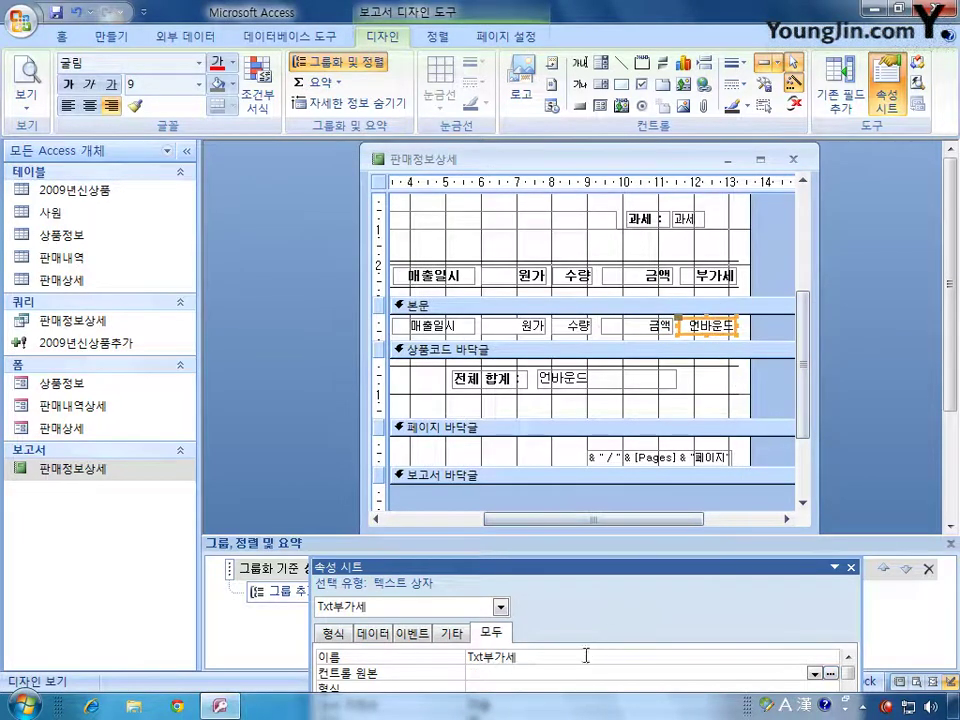
pyautogui.click(815, 674)
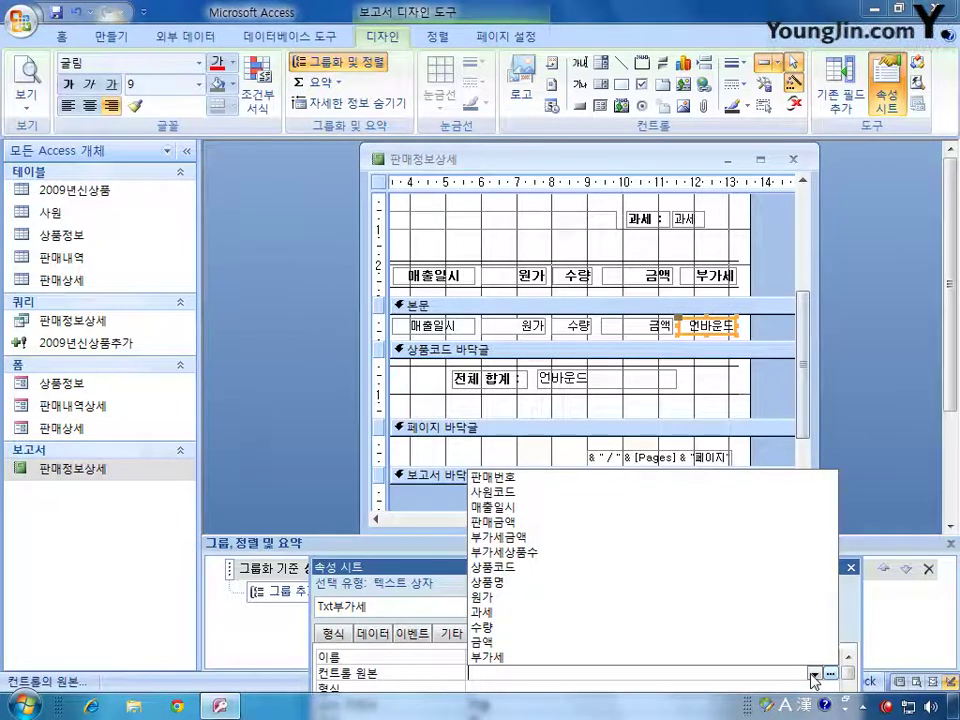
pyautogui.click(786, 657)
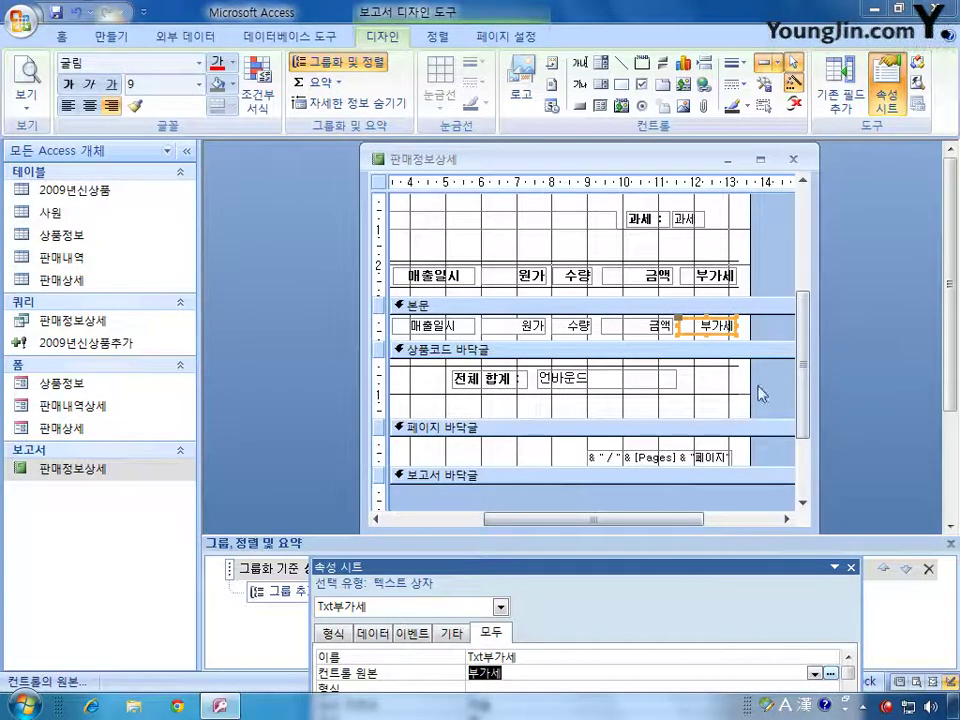
# - Widen the 판매정보상세 report window to fit all columns and place the property sheet below the detail section
pyautogui.moveTo(817, 375); pyautogui.dragTo(930, 378)
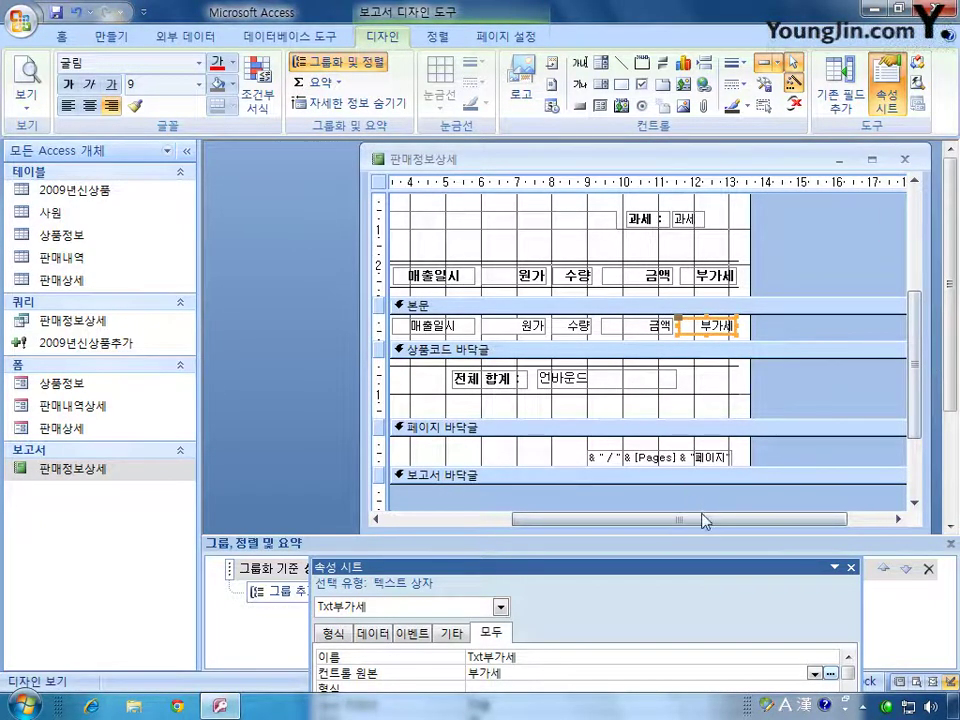
pyautogui.moveTo(705, 520); pyautogui.dragTo(555, 521)
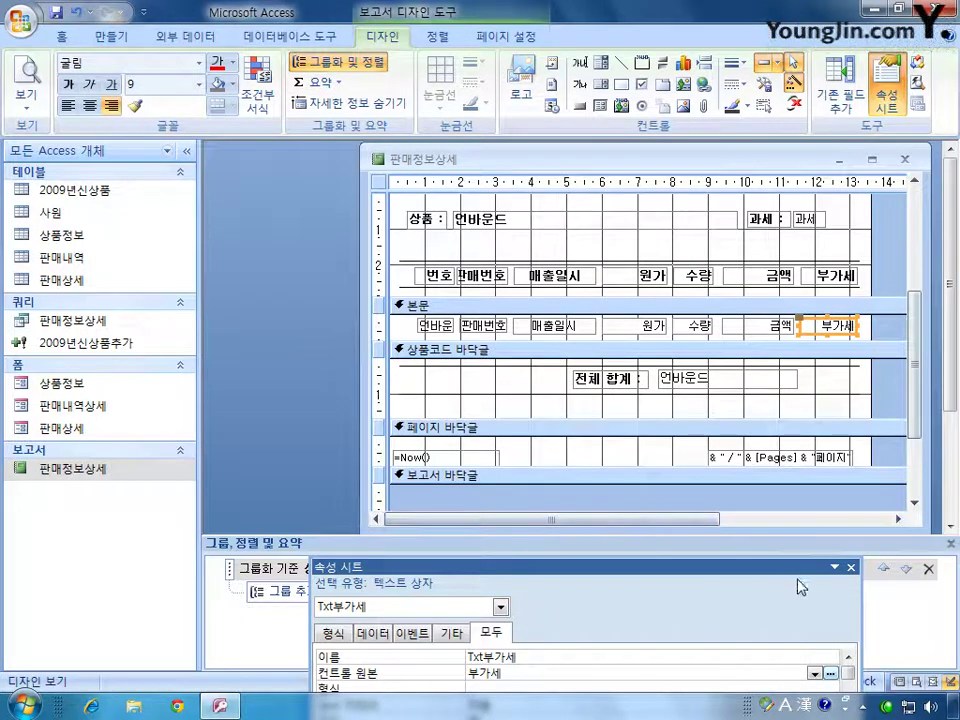
pyautogui.moveTo(798, 567); pyautogui.dragTo(750, 328)
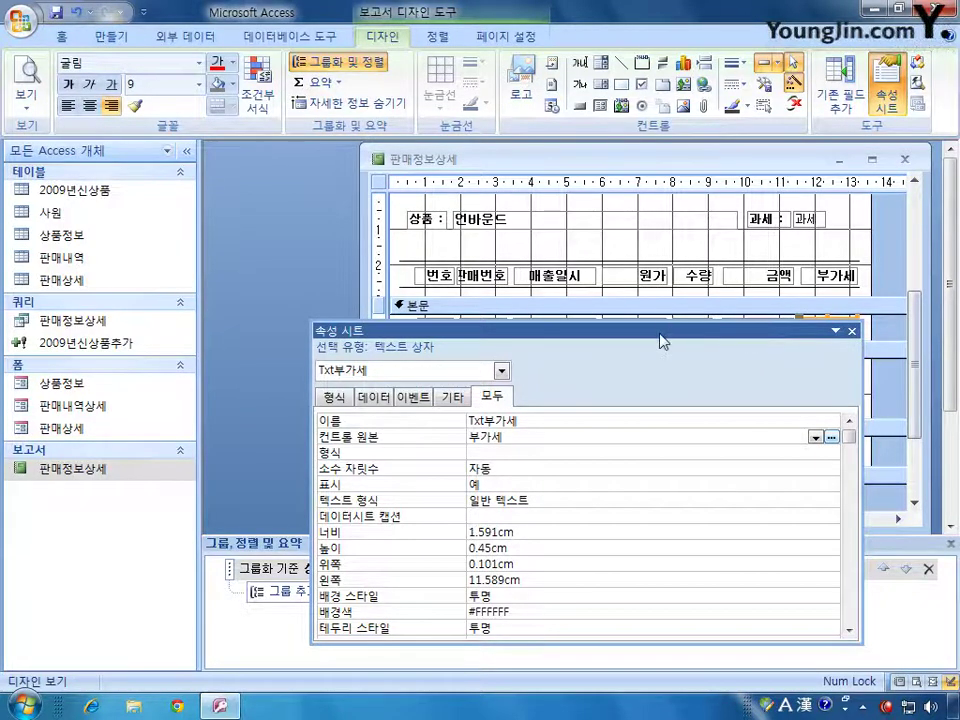
pyautogui.moveTo(662, 337); pyautogui.dragTo(692, 386)
# - Add conditional formatting to the detail section's Txt수량 that applies bold when the field value is greater than 5
pyautogui.click(697, 326)
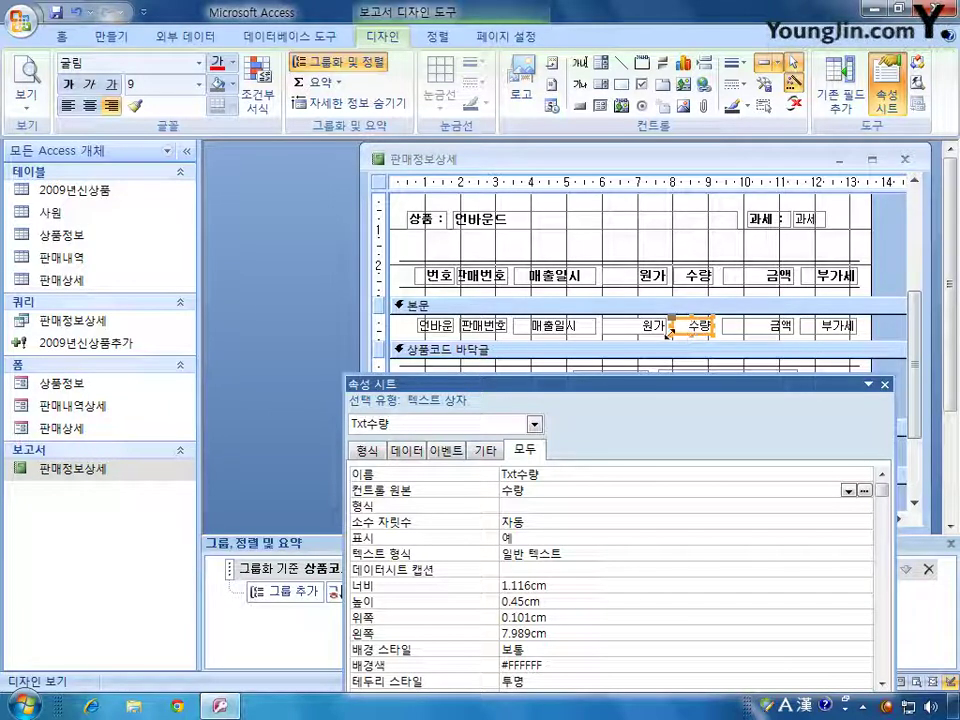
pyautogui.click(272, 98)
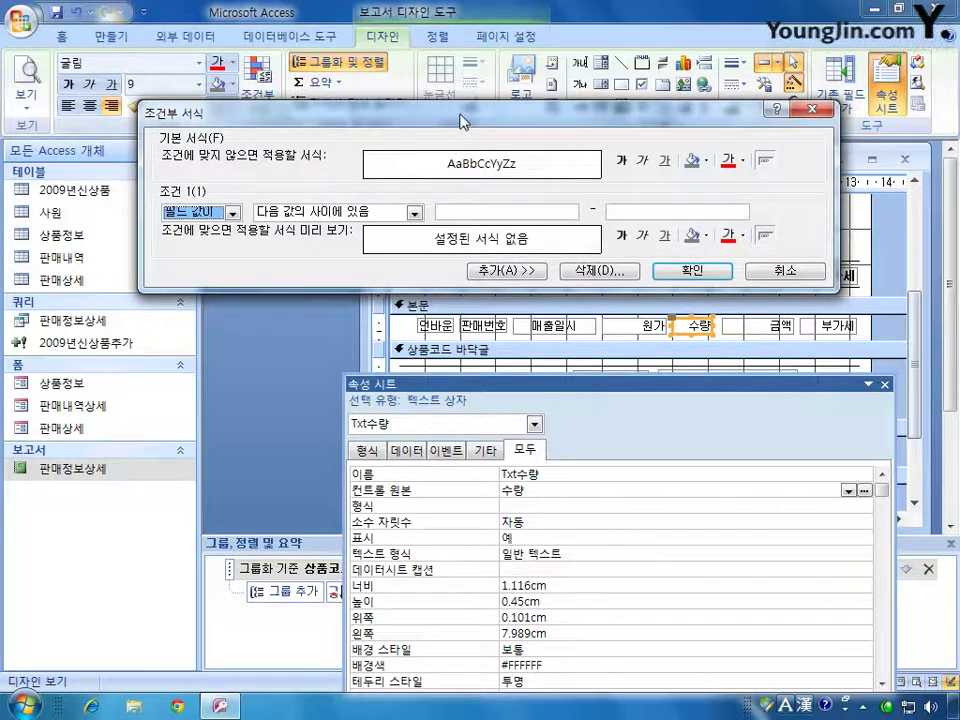
pyautogui.moveTo(462, 120); pyautogui.dragTo(536, 210)
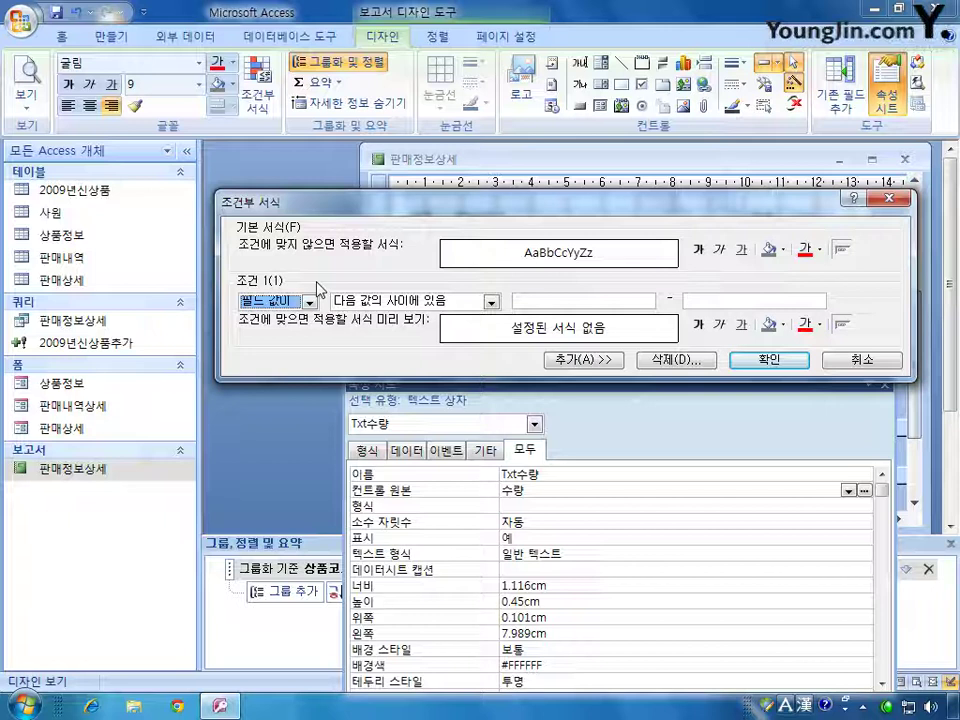
pyautogui.click(491, 301)
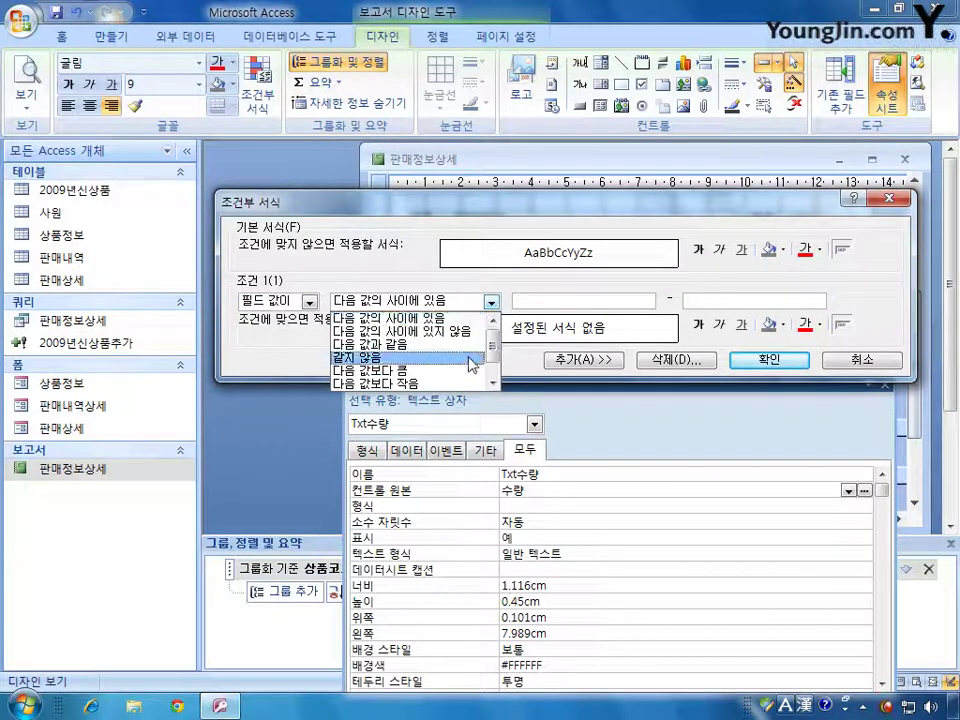
pyautogui.click(471, 369)
pyautogui.click(535, 300)
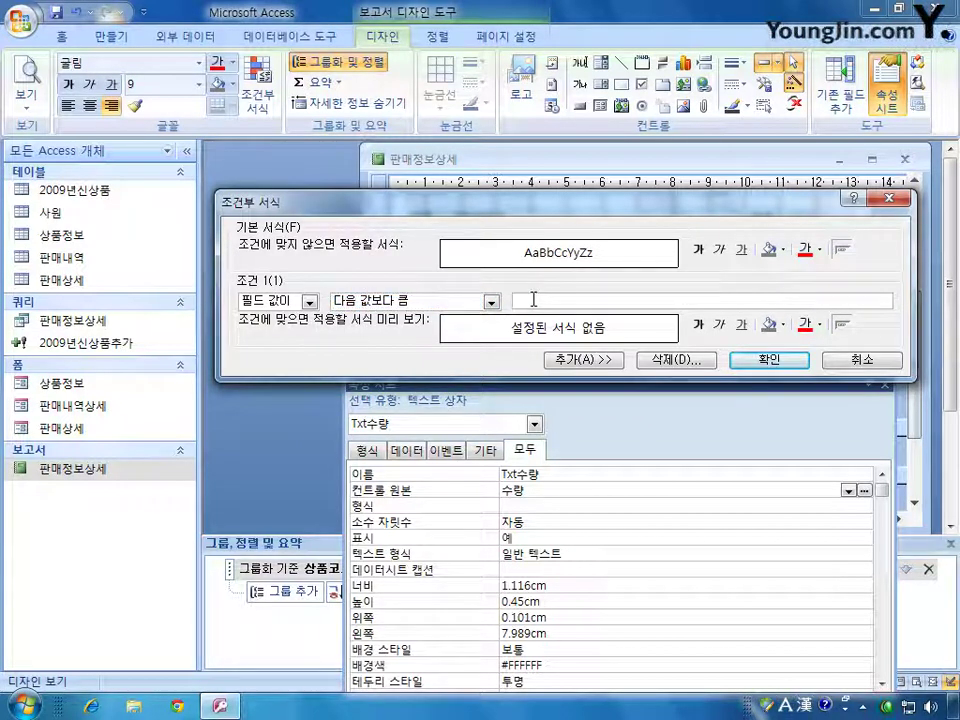
pyautogui.write('5')
pyautogui.click(698, 325)
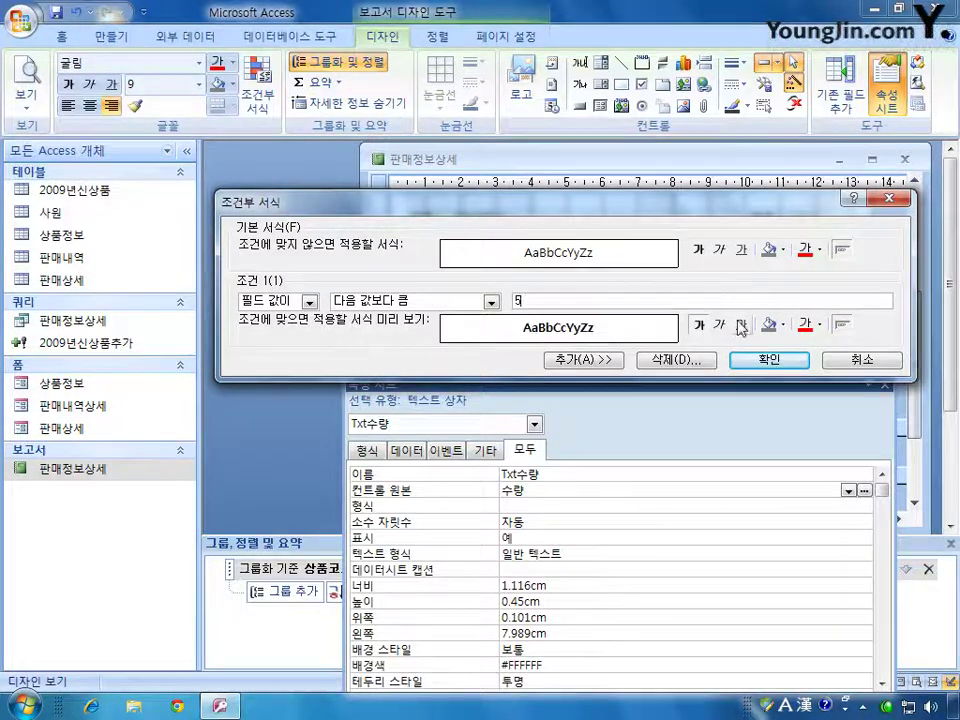
pyautogui.click(769, 359)
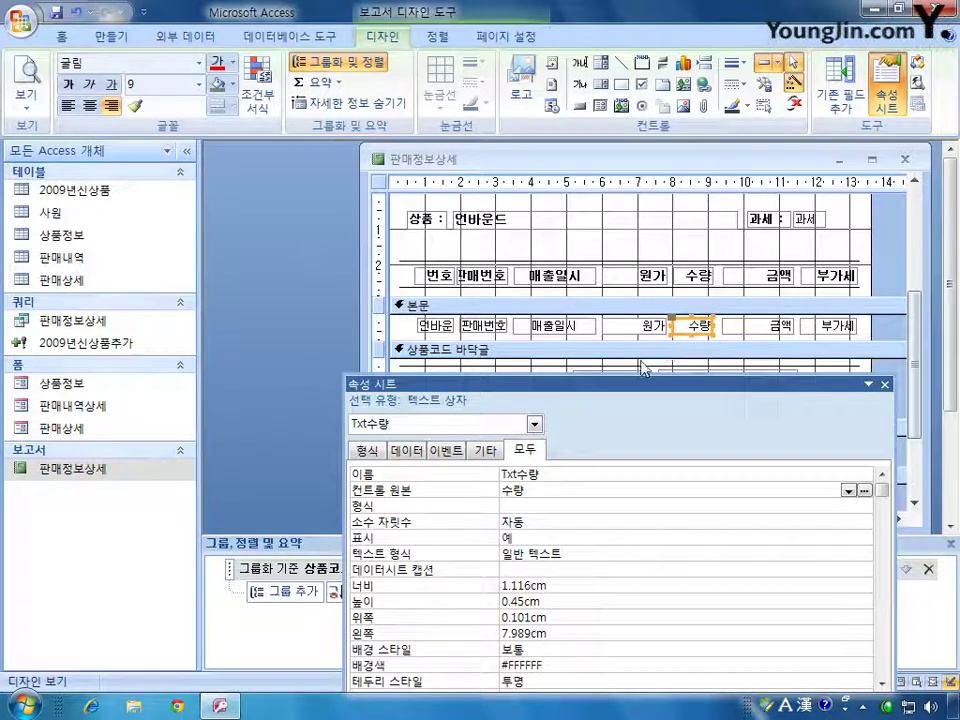
# - Enter =[상품명]([상품코드]) as the control source of the Txt상품표시 text box
pyautogui.click(536, 424)
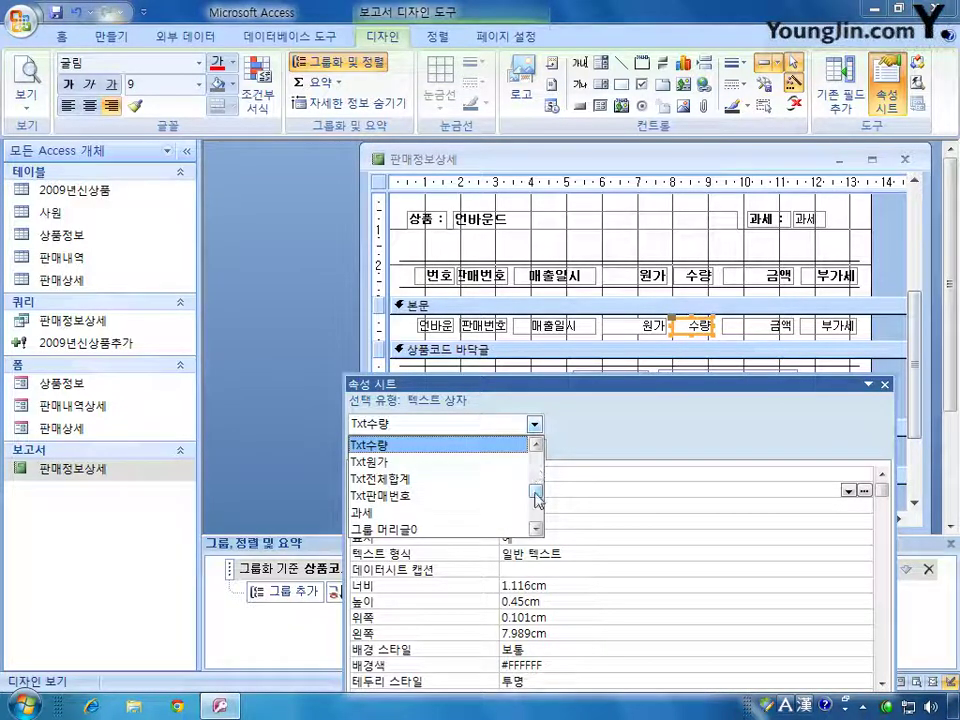
pyautogui.scroll(1, 537, 494)
pyautogui.click(472, 479)
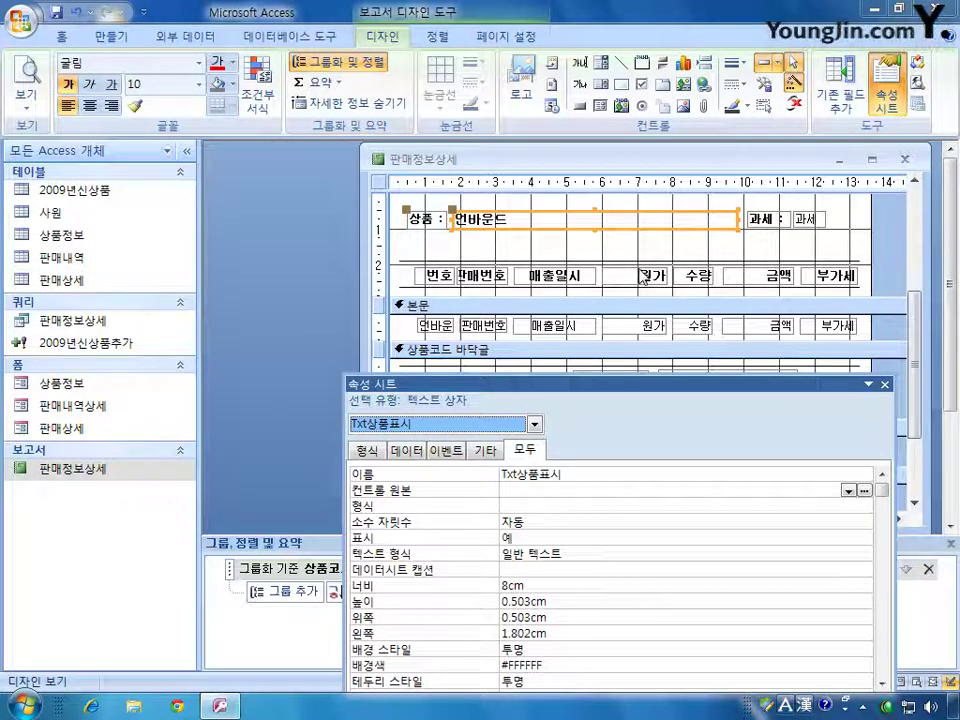
pyautogui.click(537, 492)
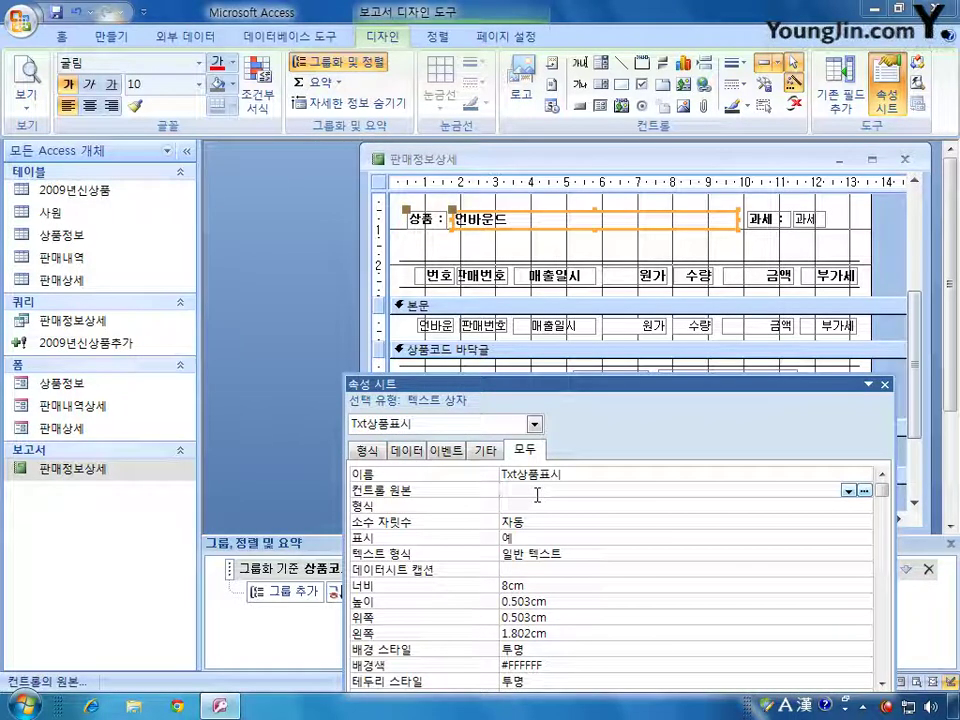
pyautogui.write('=')
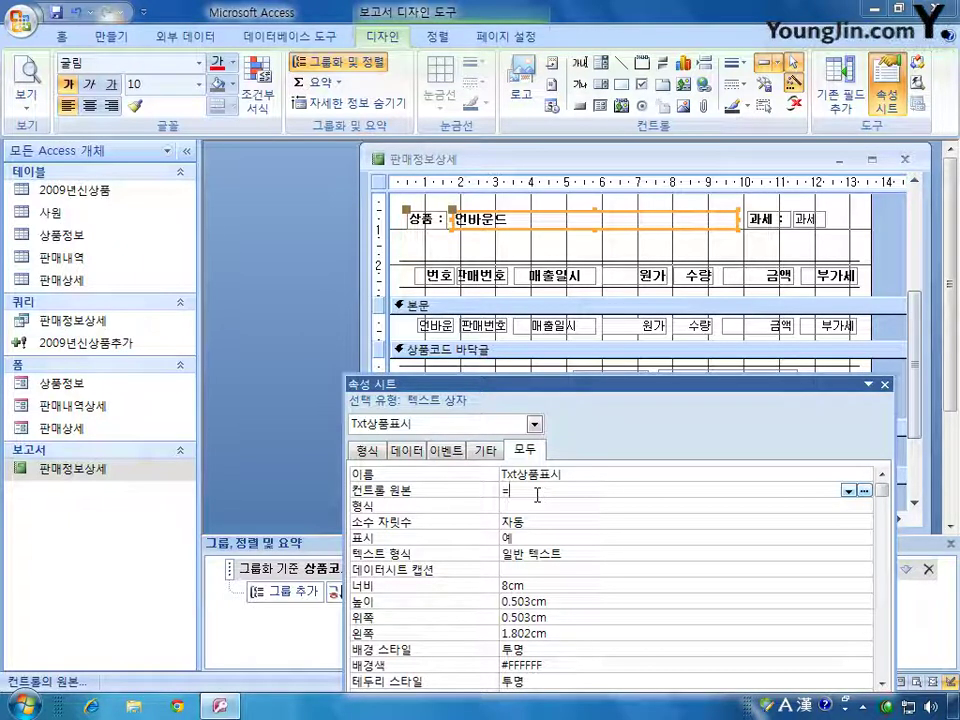
pyautogui.write('[')
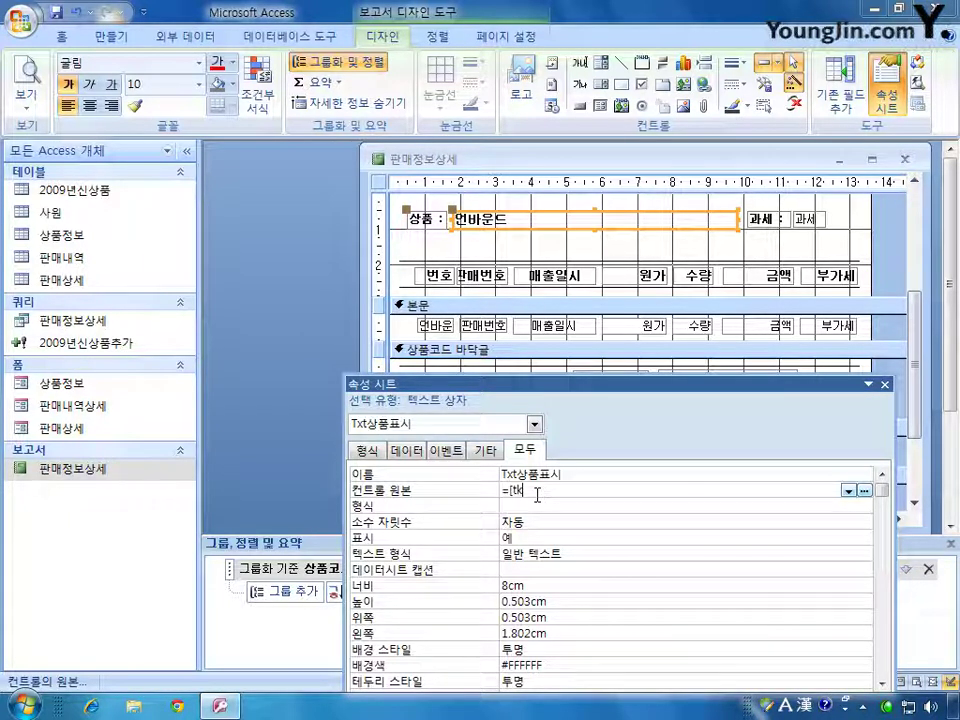
pyautogui.write('상품')
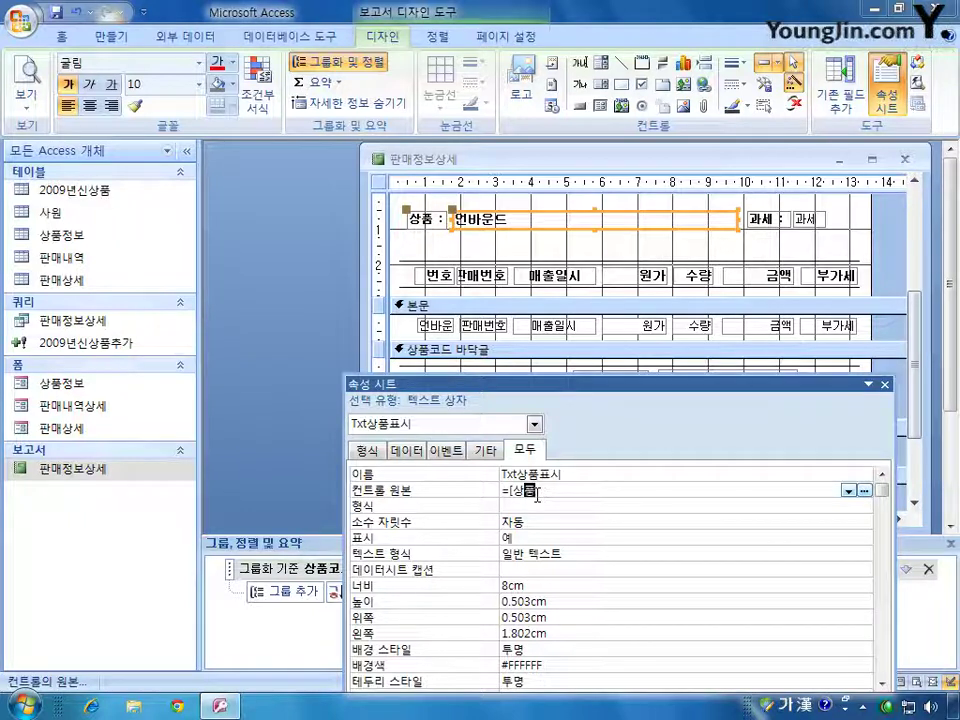
pyautogui.write('코드]')
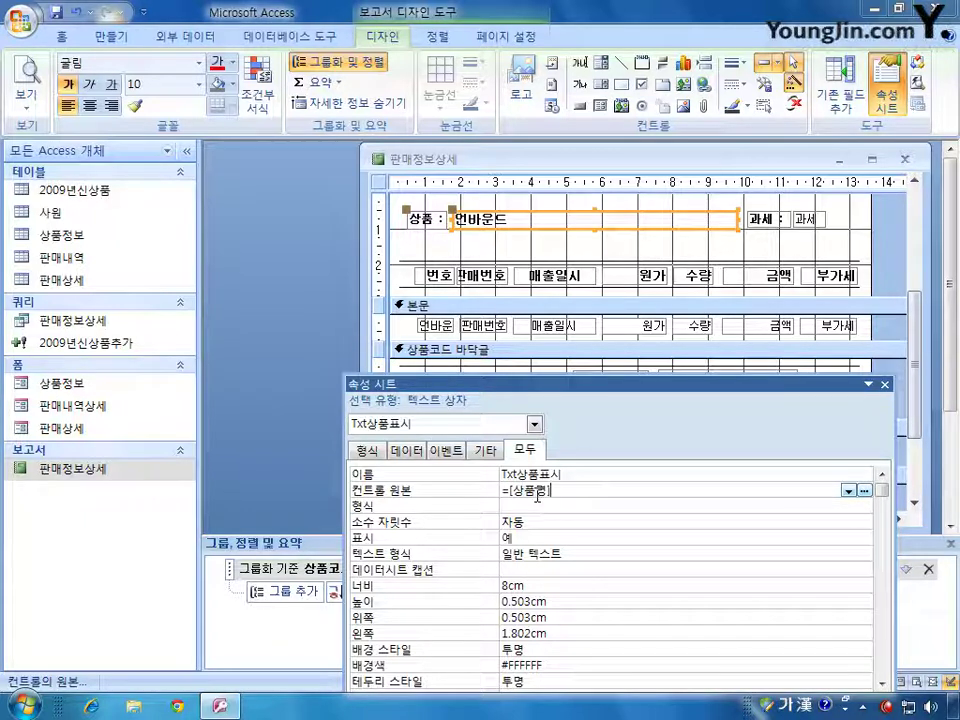
pyautogui.write('([상품코')
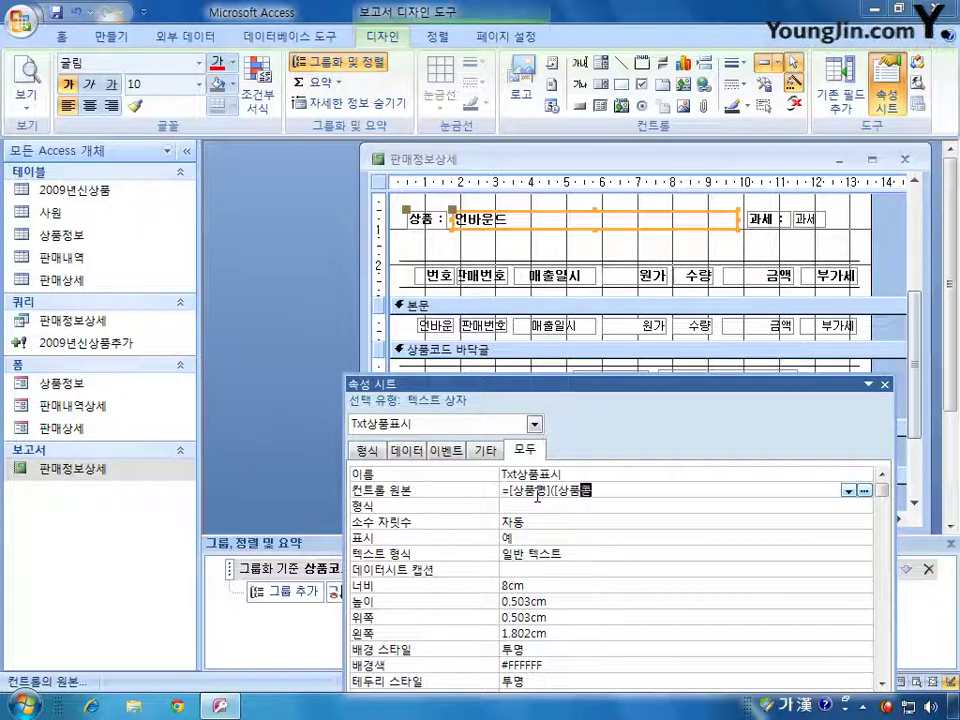
pyautogui.write('드])')
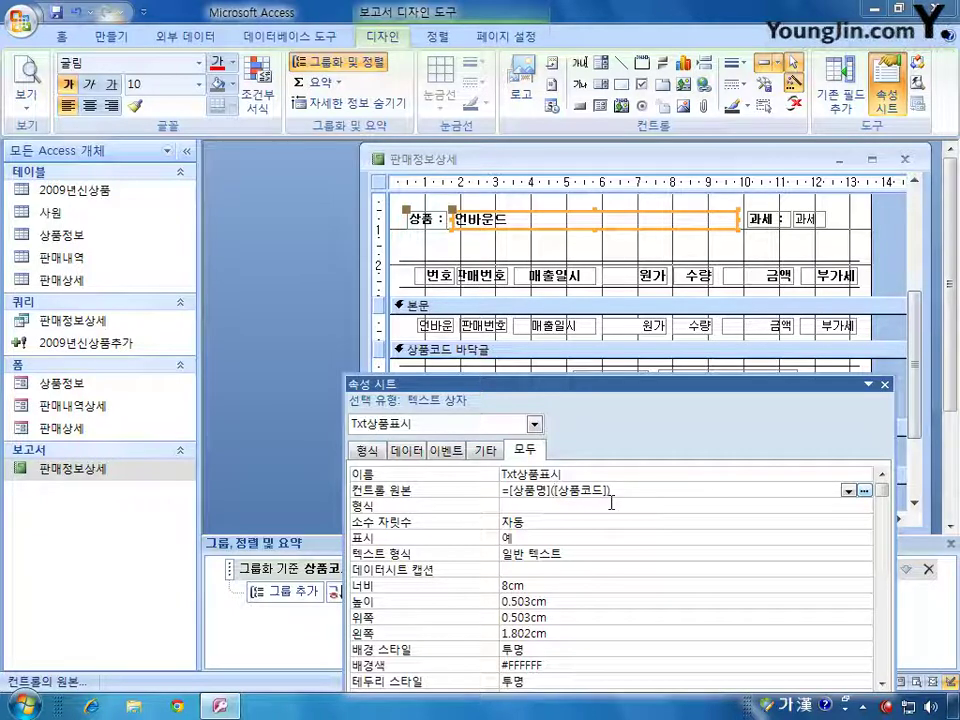
# - Complete the Txt상품표시 control source expression as =[상품명] & "(" & [상품코드] & ")"
pyautogui.write('"')
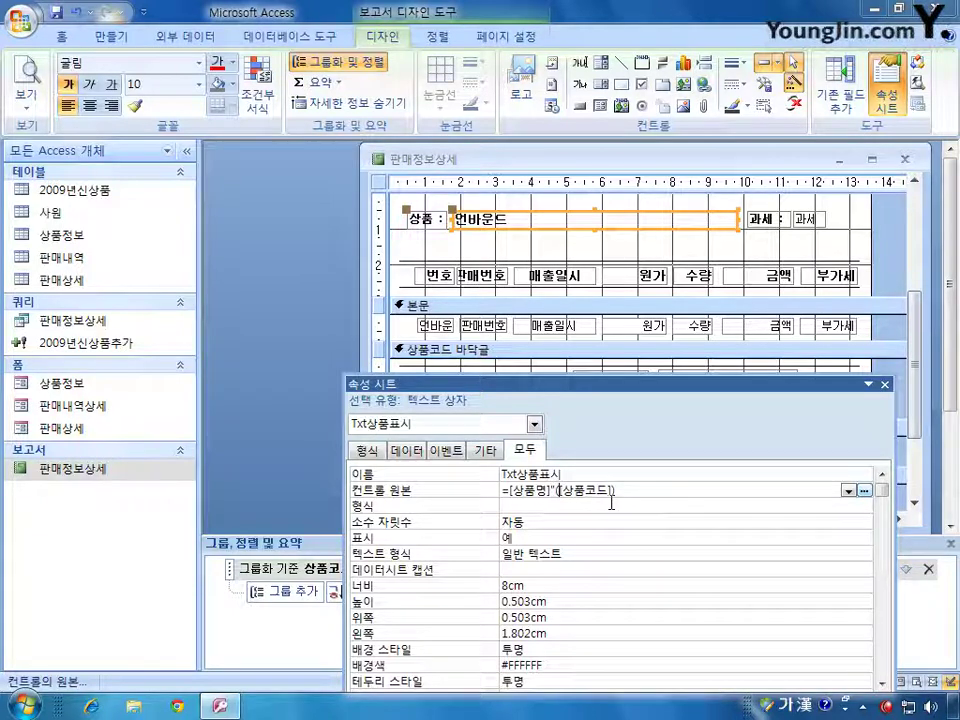
pyautogui.write('"')
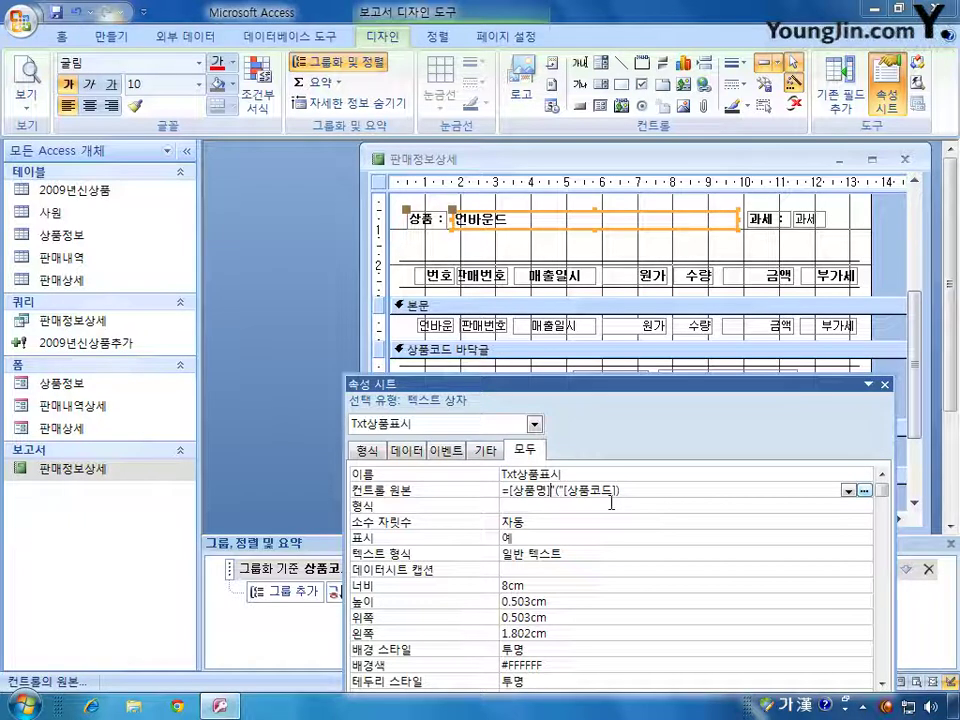
pyautogui.write('& ')
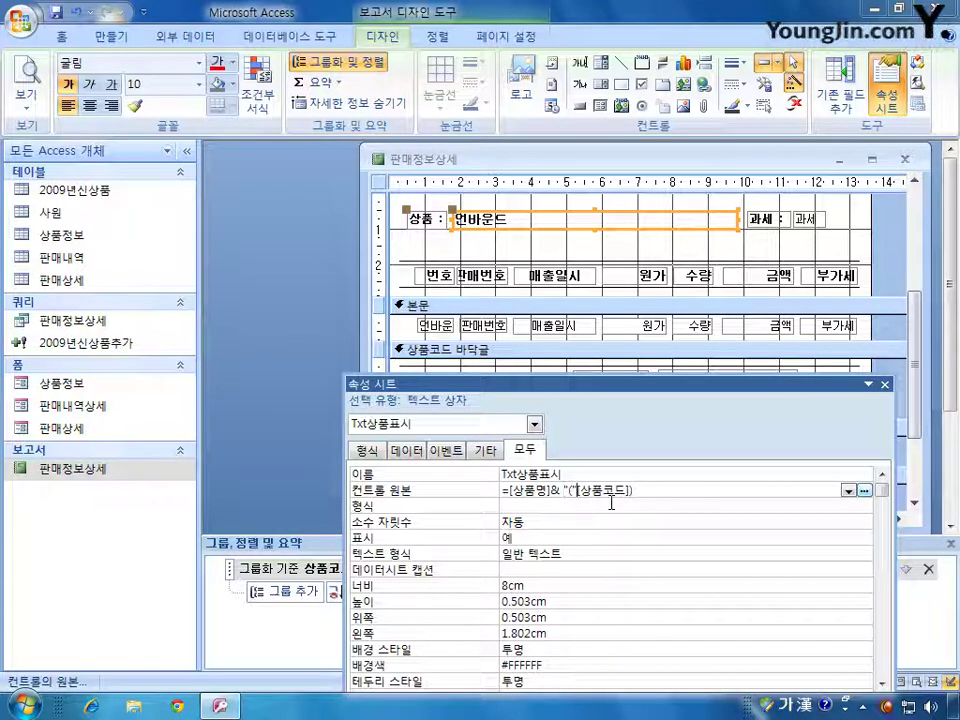
pyautogui.write(' &')
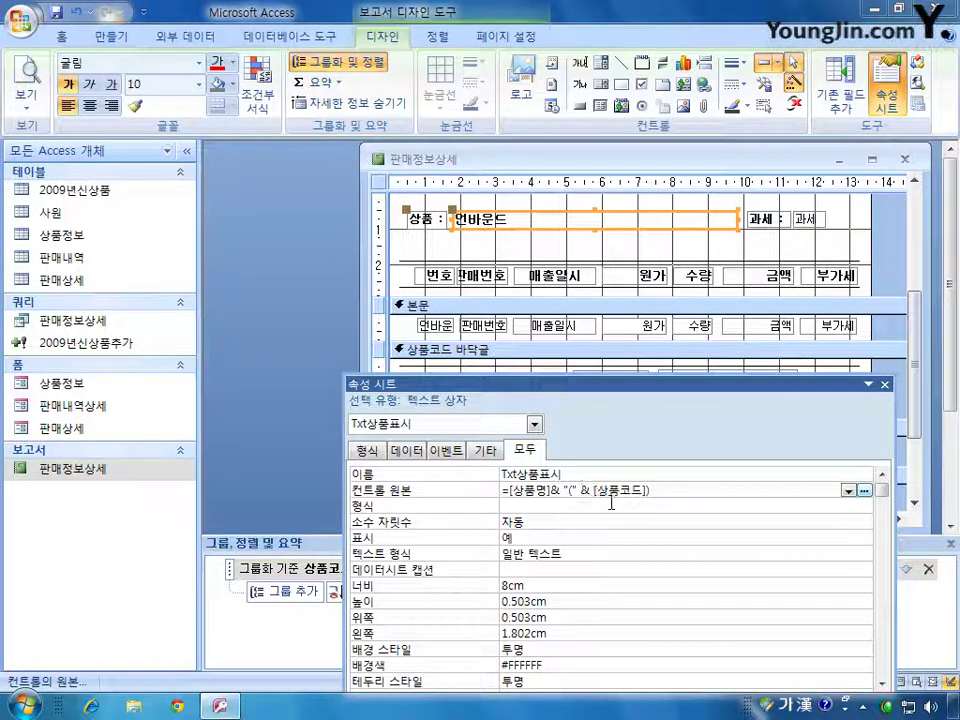
pyautogui.press('End')
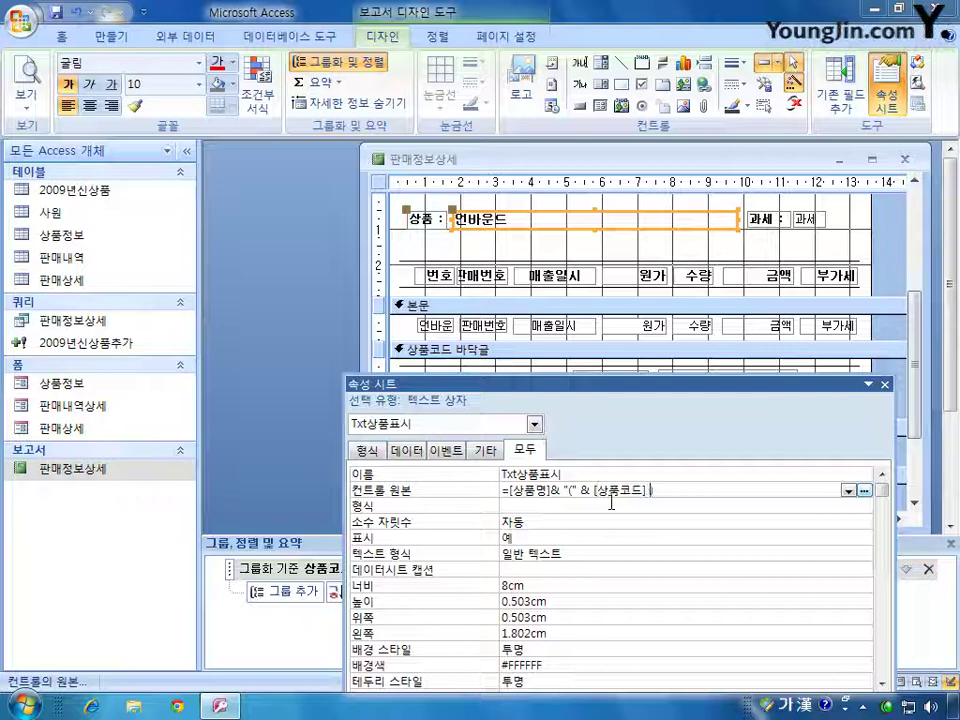
pyautogui.write('& ")')
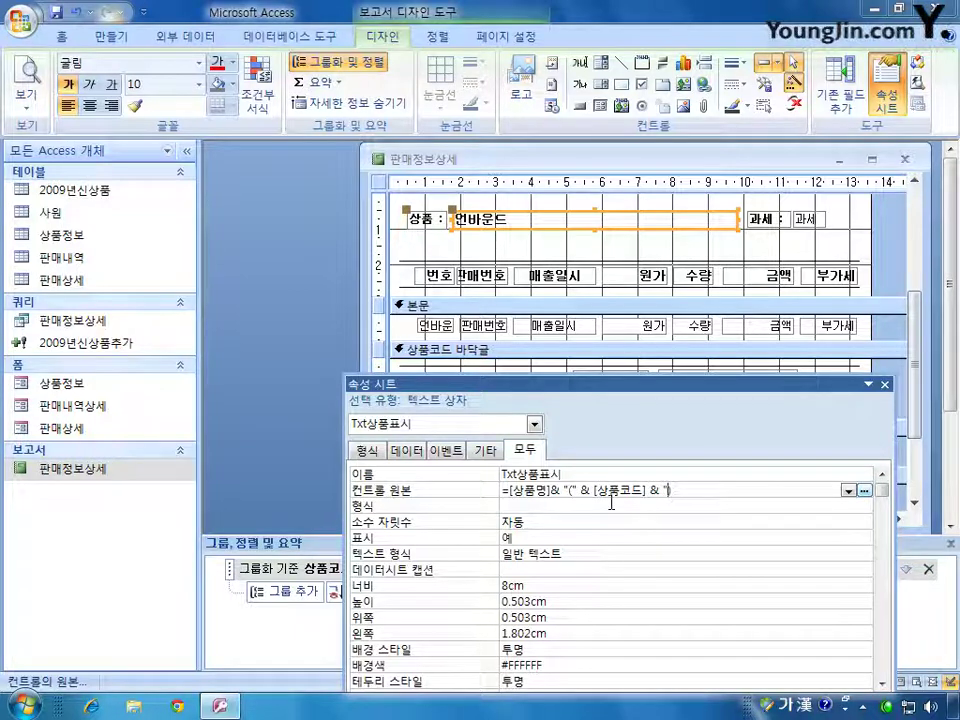
pyautogui.write('"')
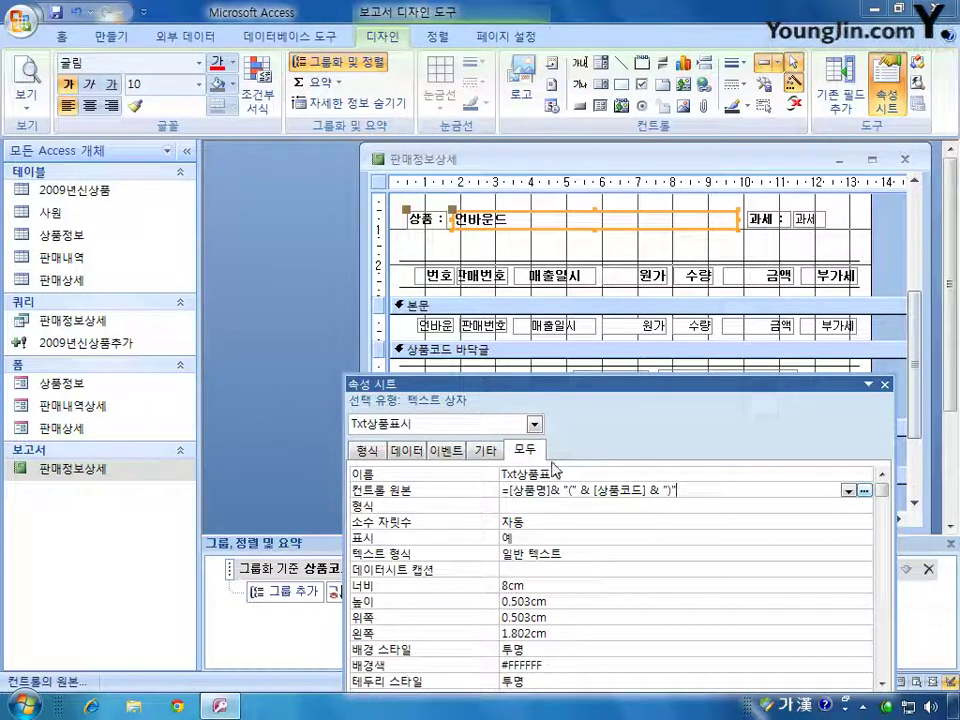
# - Set the control source of the detail section's Txt번호 text box to =1
pyautogui.click(435, 326)
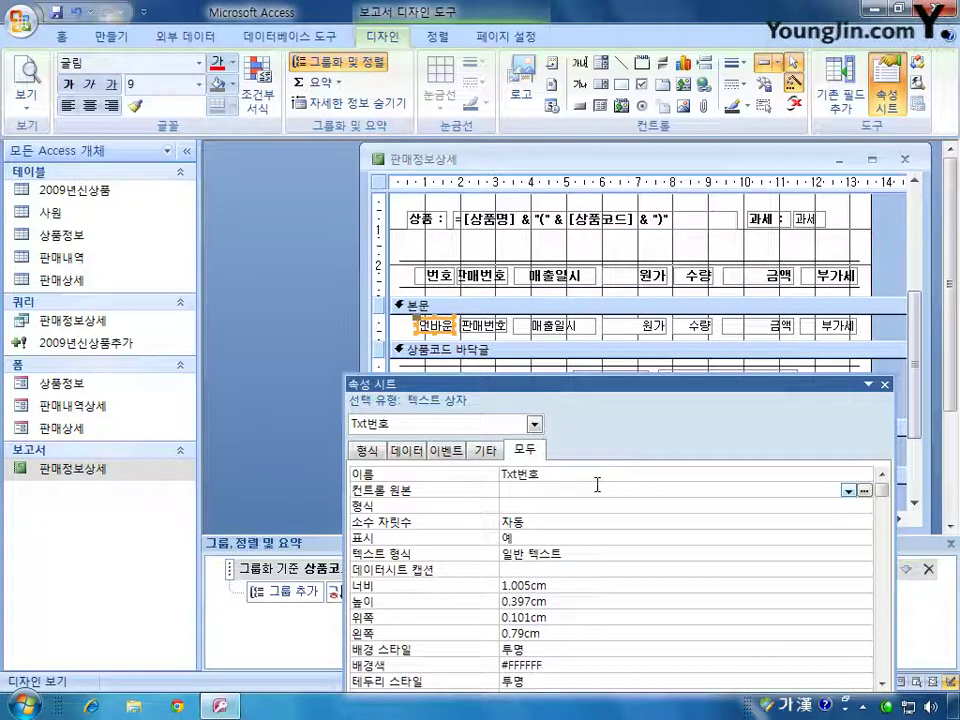
pyautogui.click(419, 453)
pyautogui.click(524, 451)
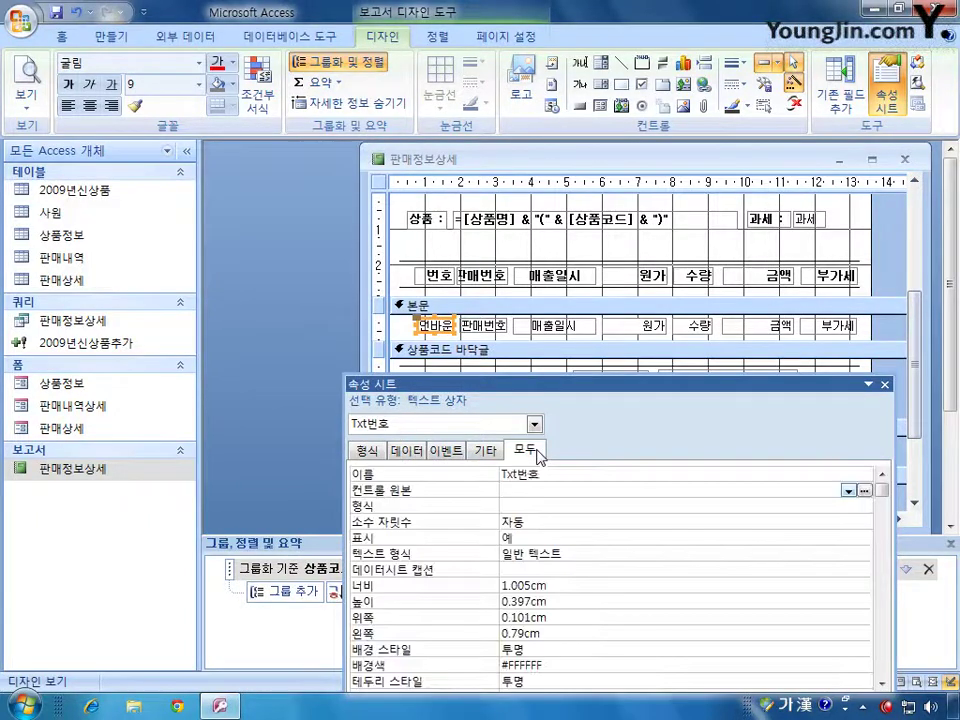
pyautogui.click(526, 491)
pyautogui.write('=')
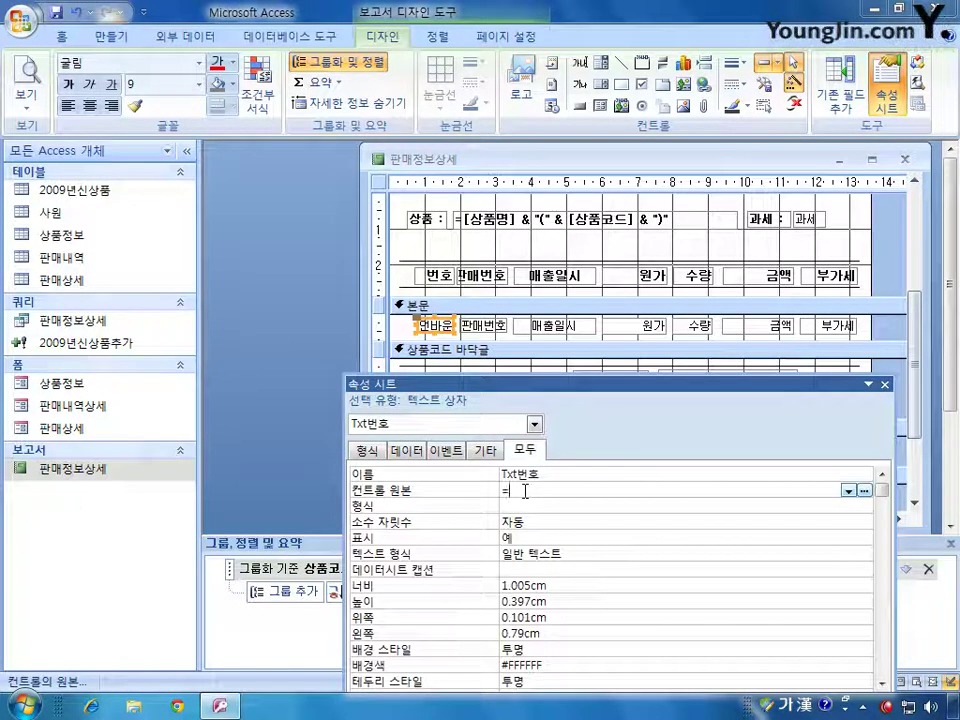
pyautogui.write('1')
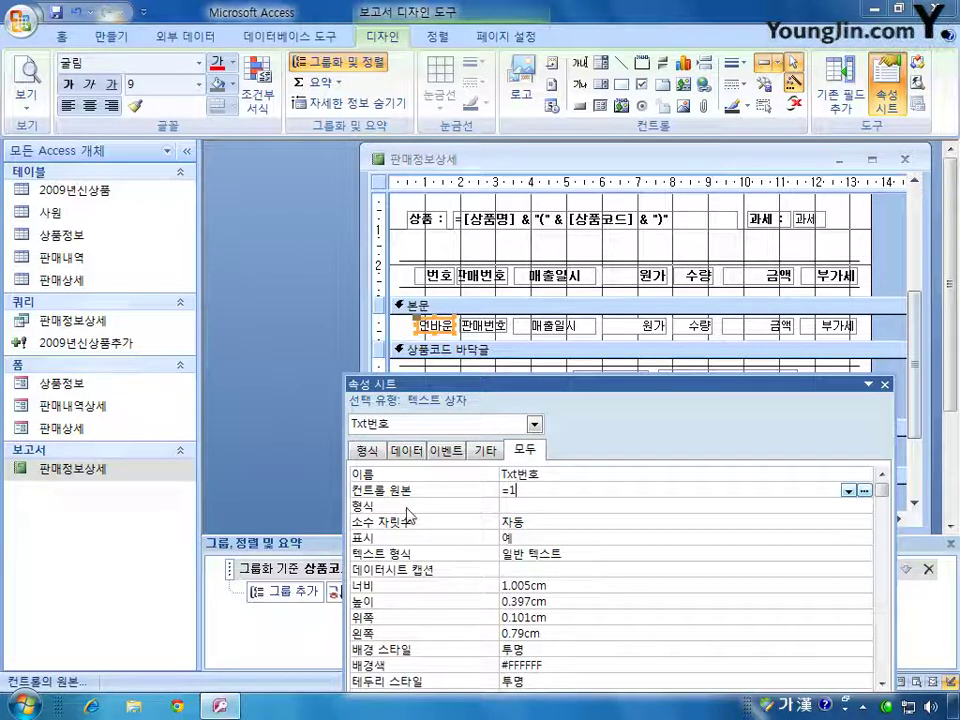
# - Set the running sum (누적 합계) of Txt번호 to 그룹 and reposition the property sheet
pyautogui.click(406, 450)
pyautogui.click(553, 508)
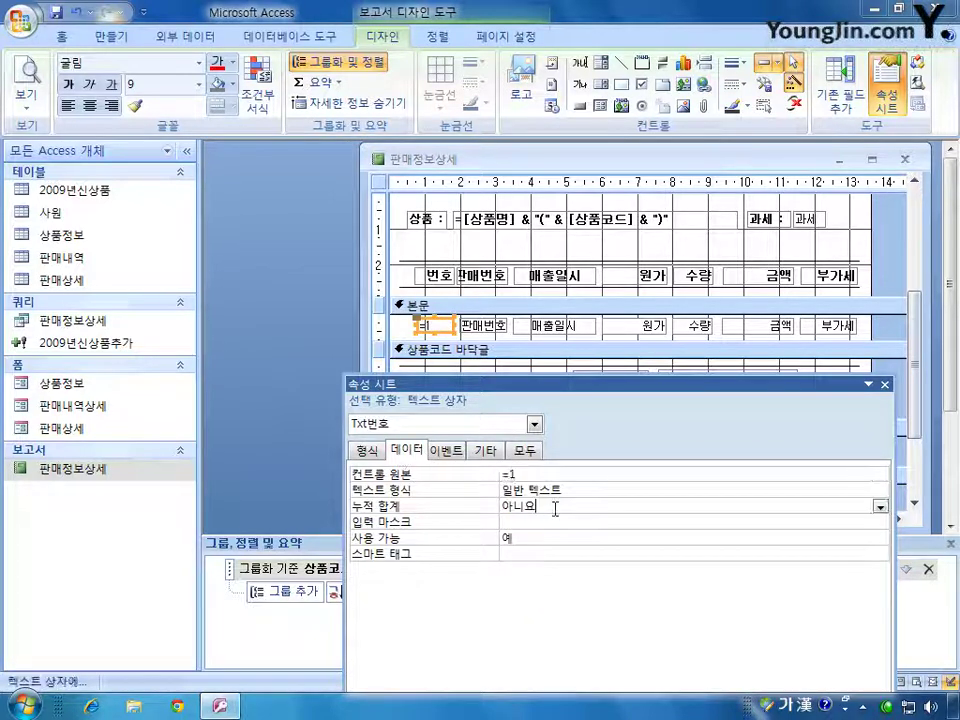
pyautogui.click(880, 507)
pyautogui.click(827, 540)
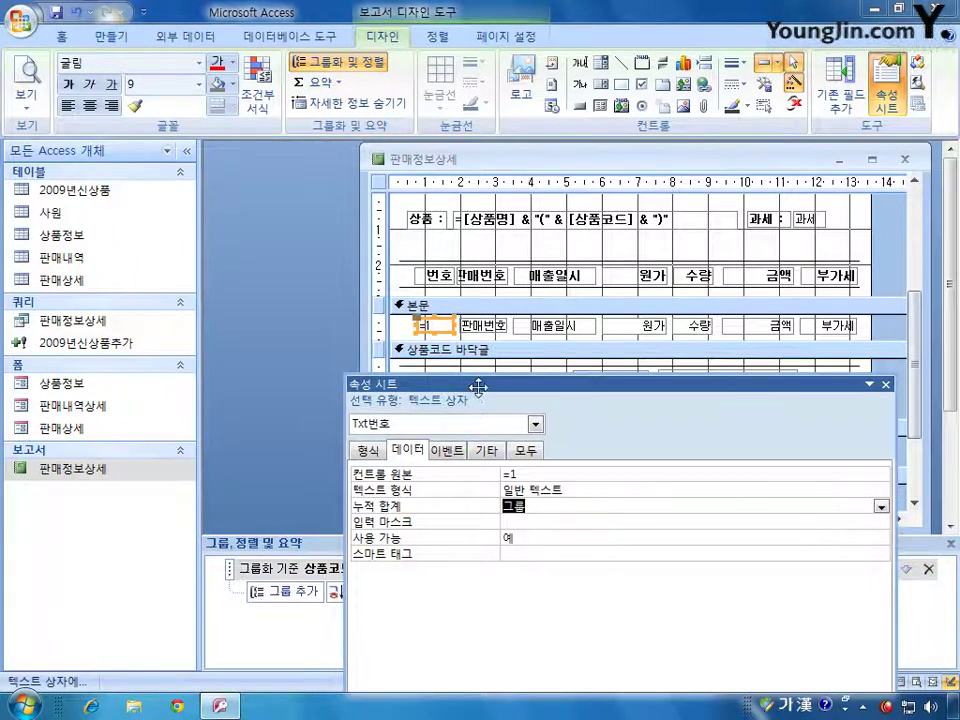
pyautogui.moveTo(476, 388); pyautogui.dragTo(564, 315)
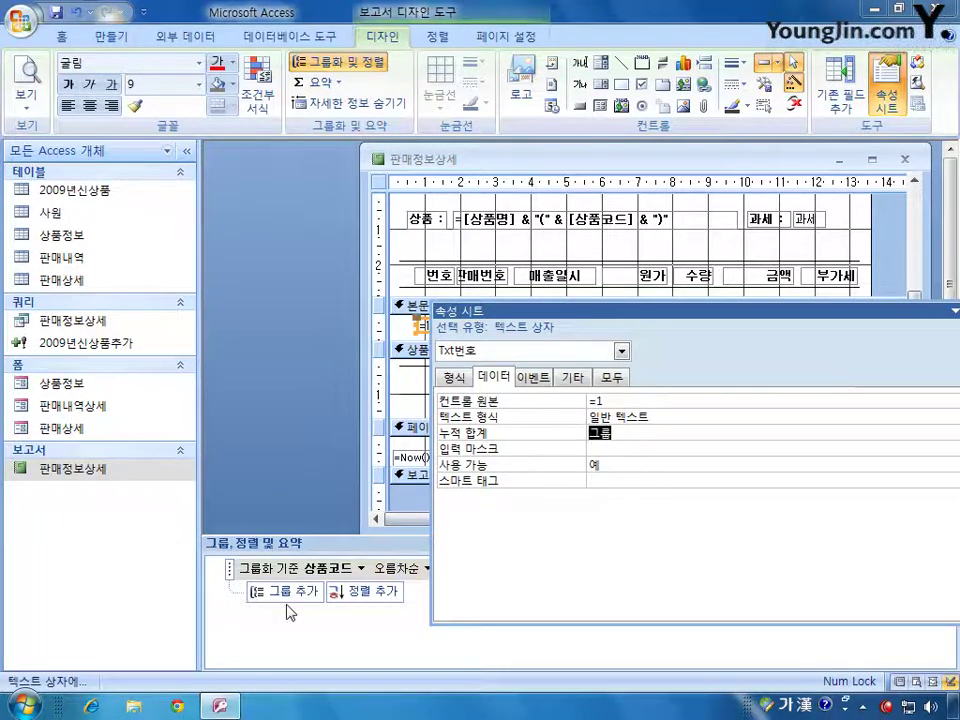
pyautogui.moveTo(670, 326); pyautogui.dragTo(560, 348)
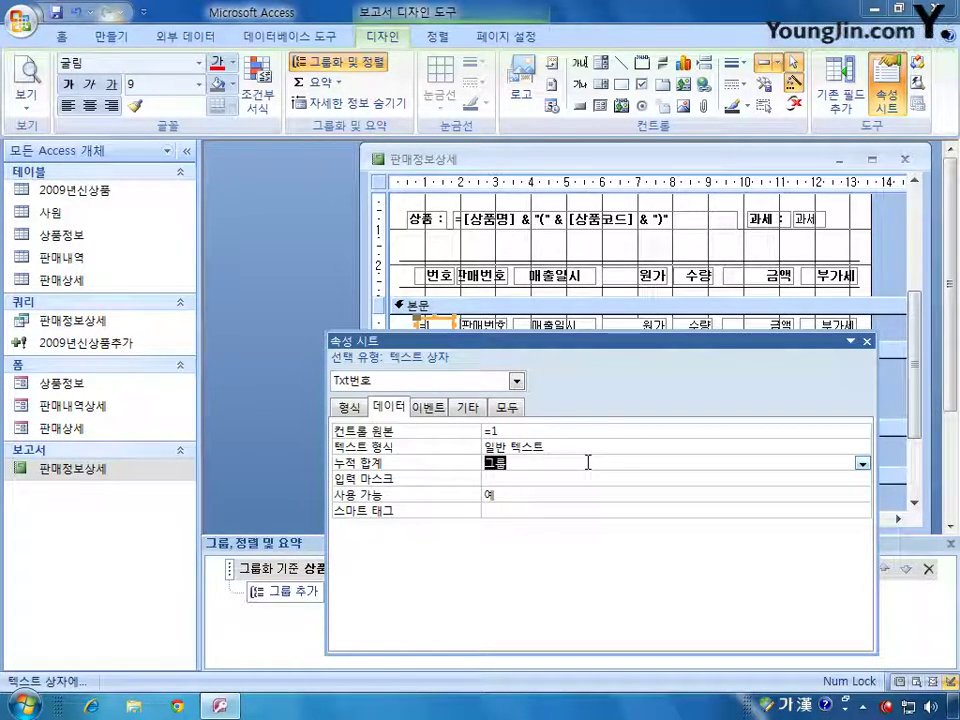
# - Set the control source of Txt전체합계 in the 상품코드 group footer to =sum([금액])
pyautogui.click(516, 381)
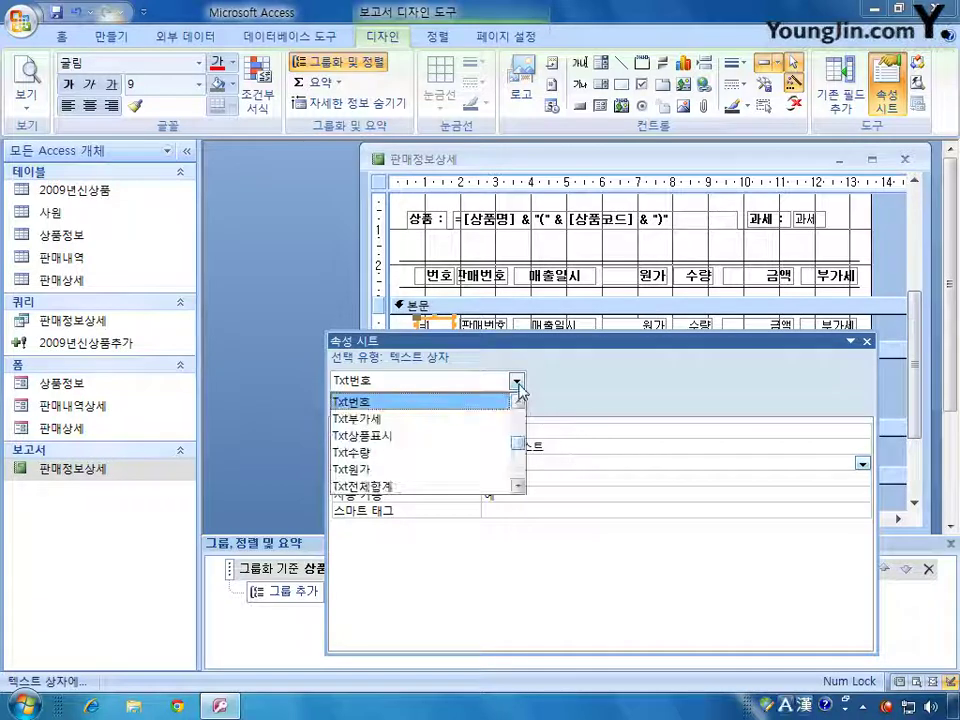
pyautogui.click(470, 487)
pyautogui.moveTo(604, 355); pyautogui.dragTo(563, 438)
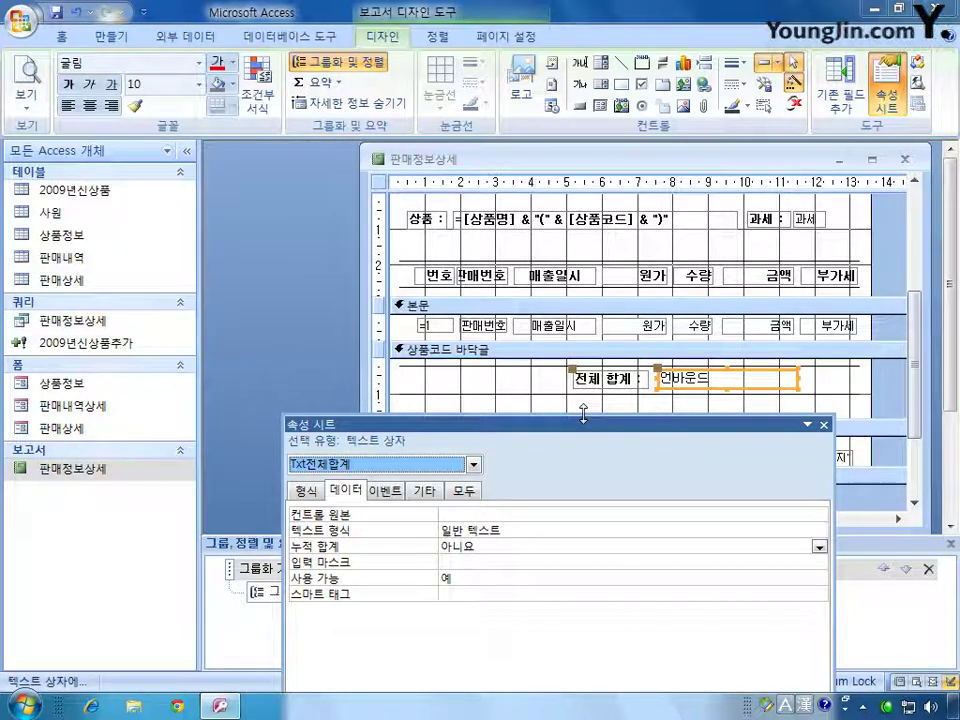
pyautogui.click(480, 515)
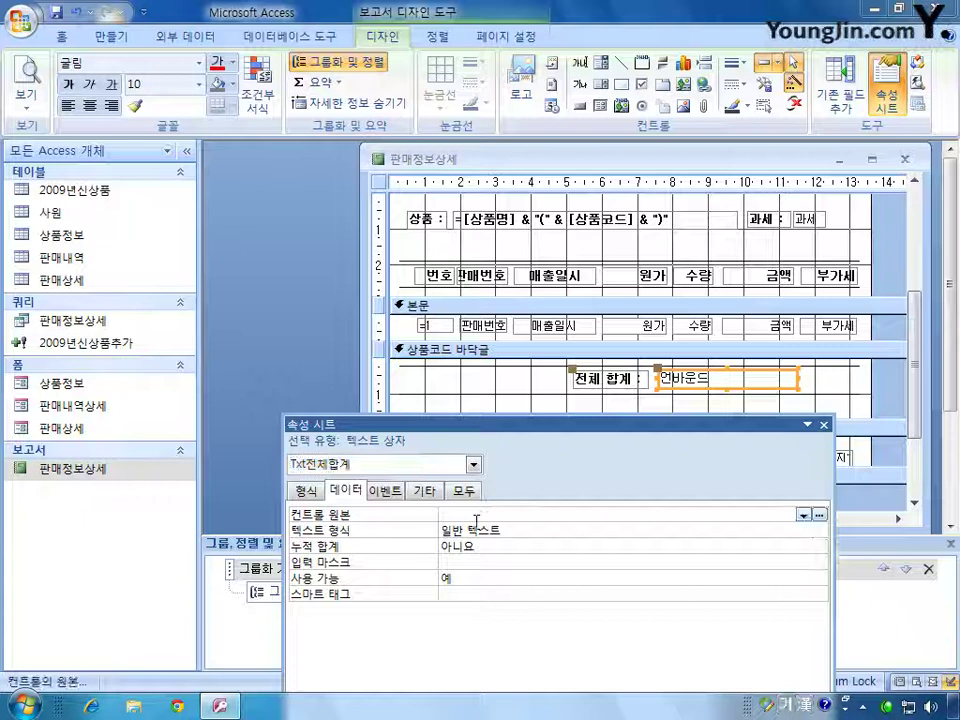
pyautogui.write('=')
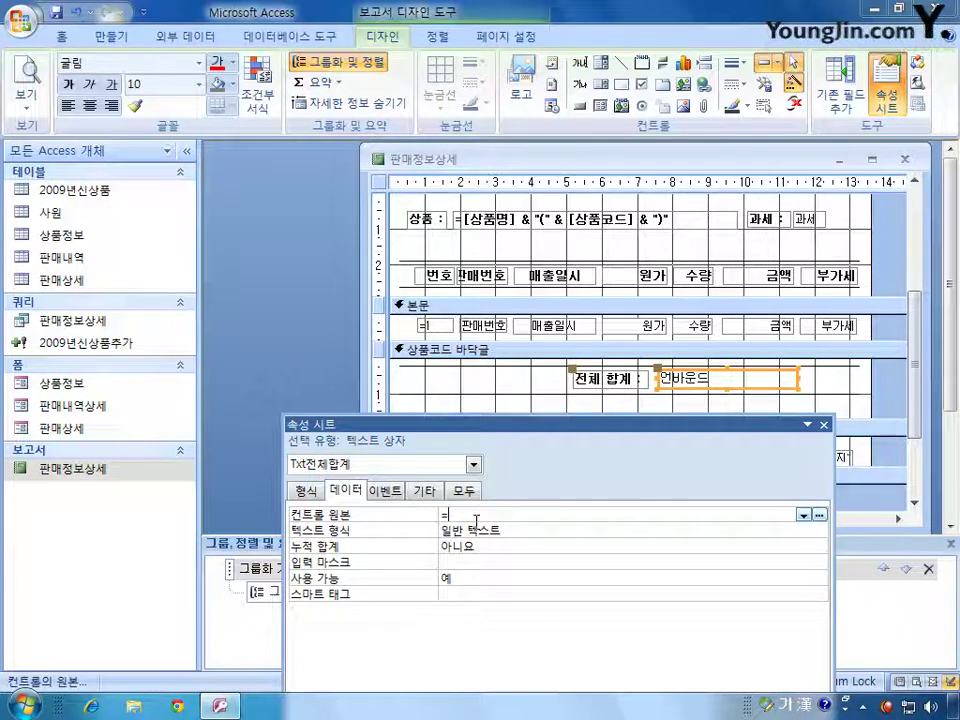
pyautogui.write('sum([')
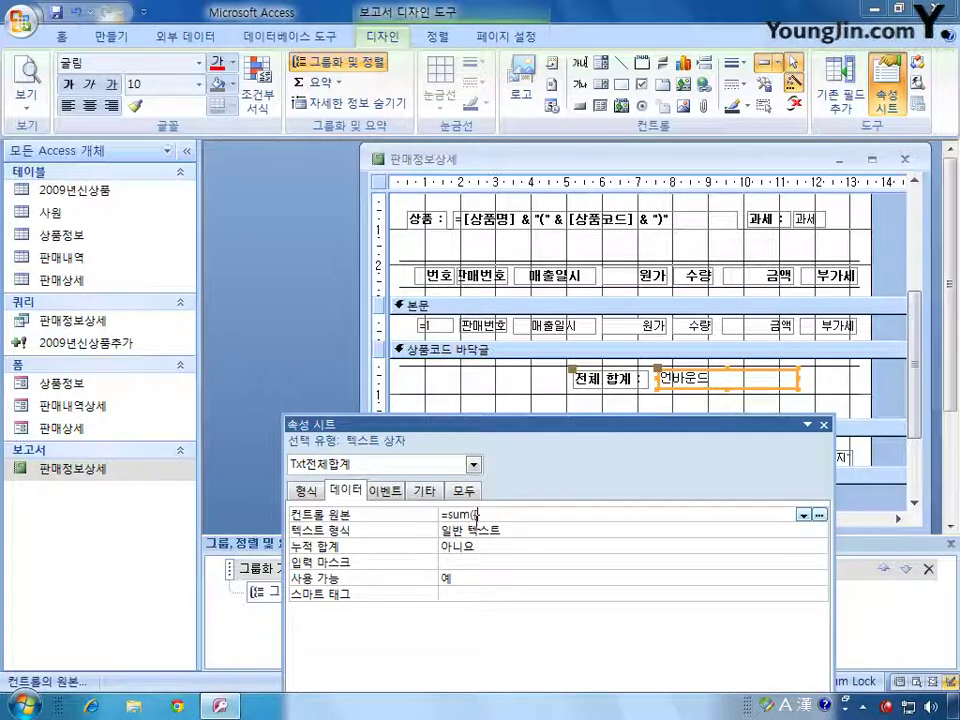
pyautogui.press('Hangul')
pyautogui.write('금액])')
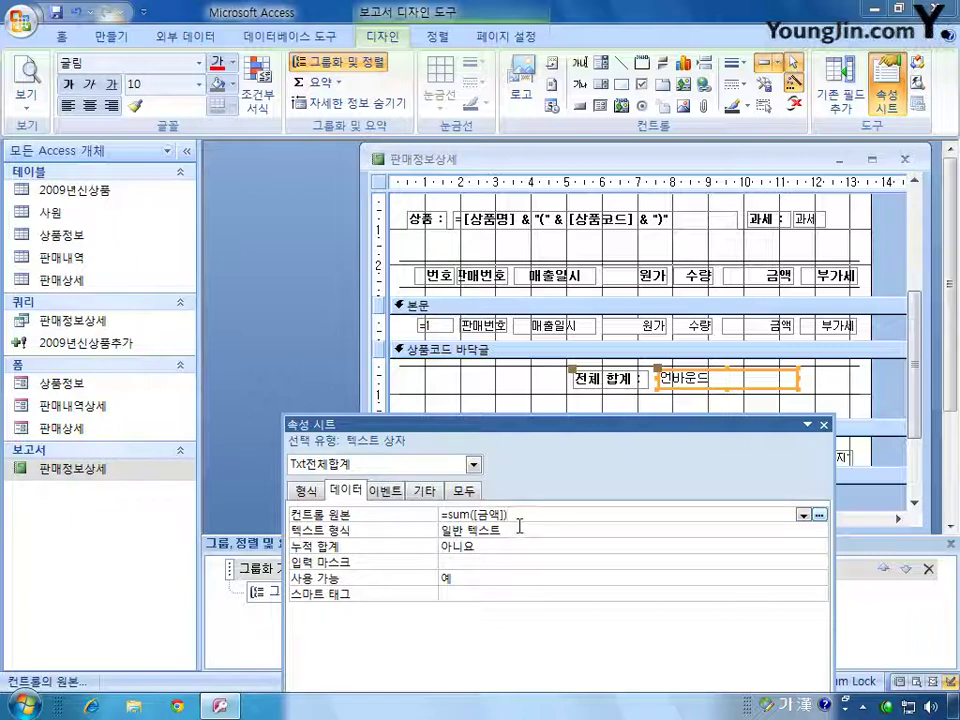
# - Close the property sheet and the 판매정보상세 report, saving the design changes
pyautogui.moveTo(660, 427); pyautogui.dragTo(688, 350)
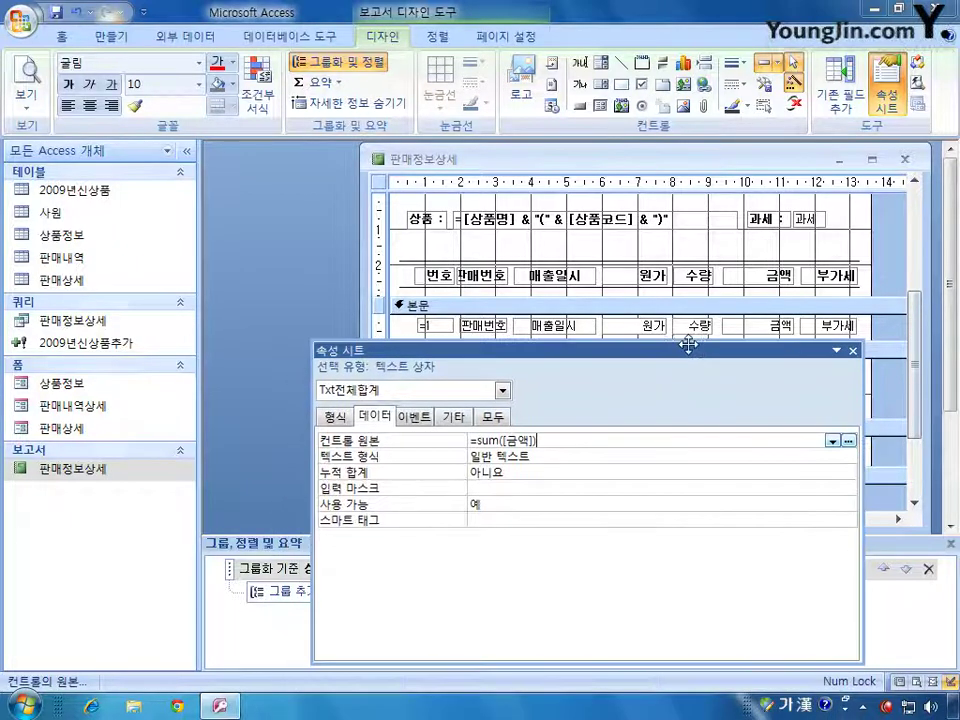
pyautogui.click(853, 347)
pyautogui.click(904, 160)
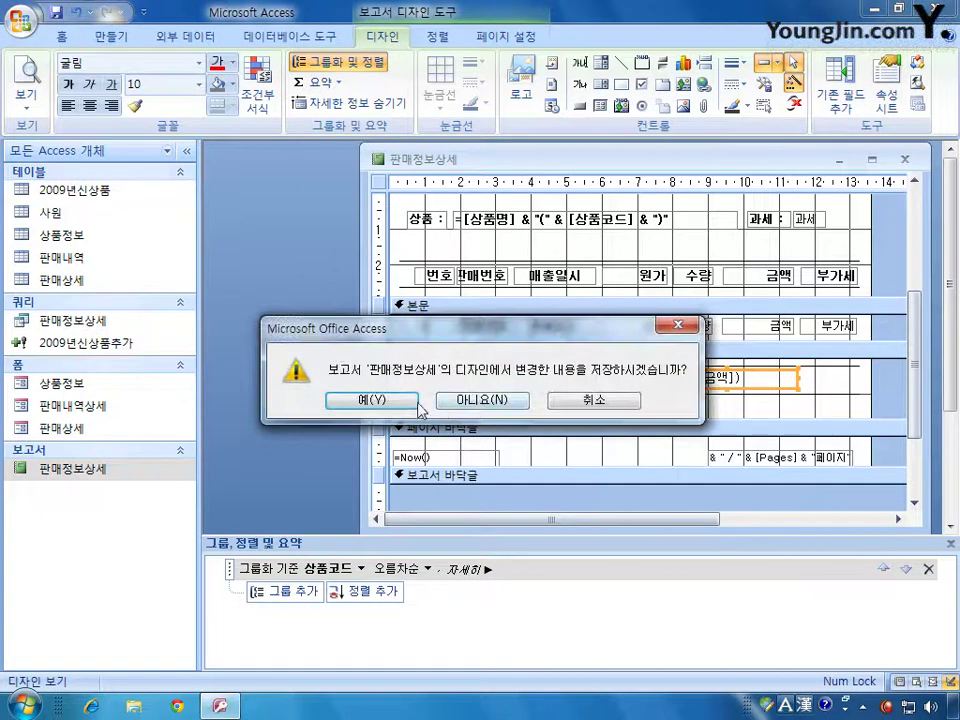
pyautogui.click(400, 400)
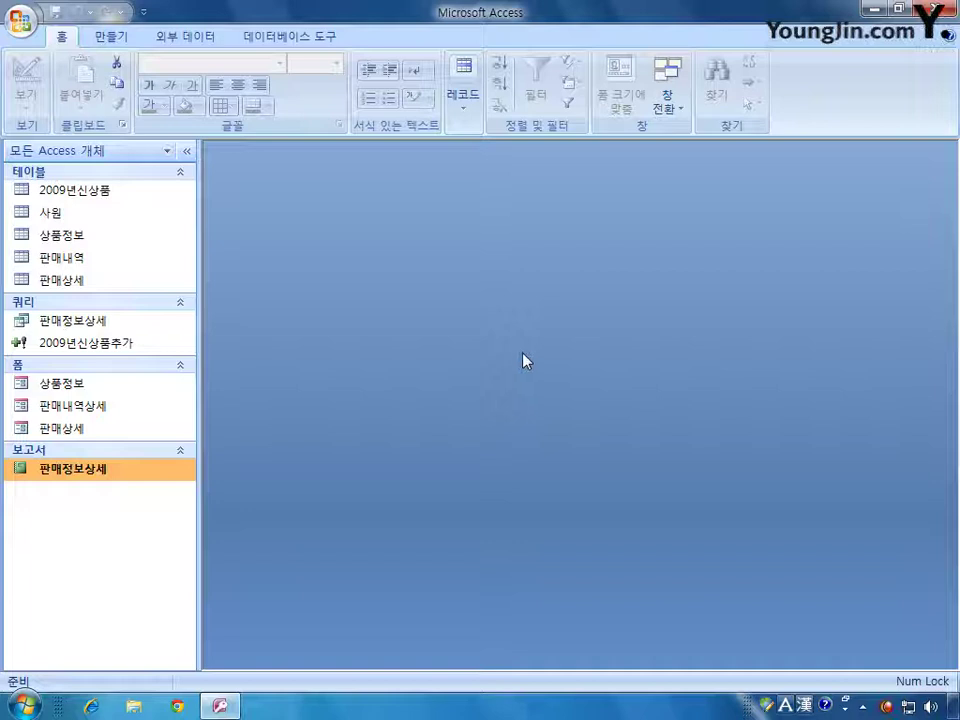
pyautogui.rightClick(80, 238)
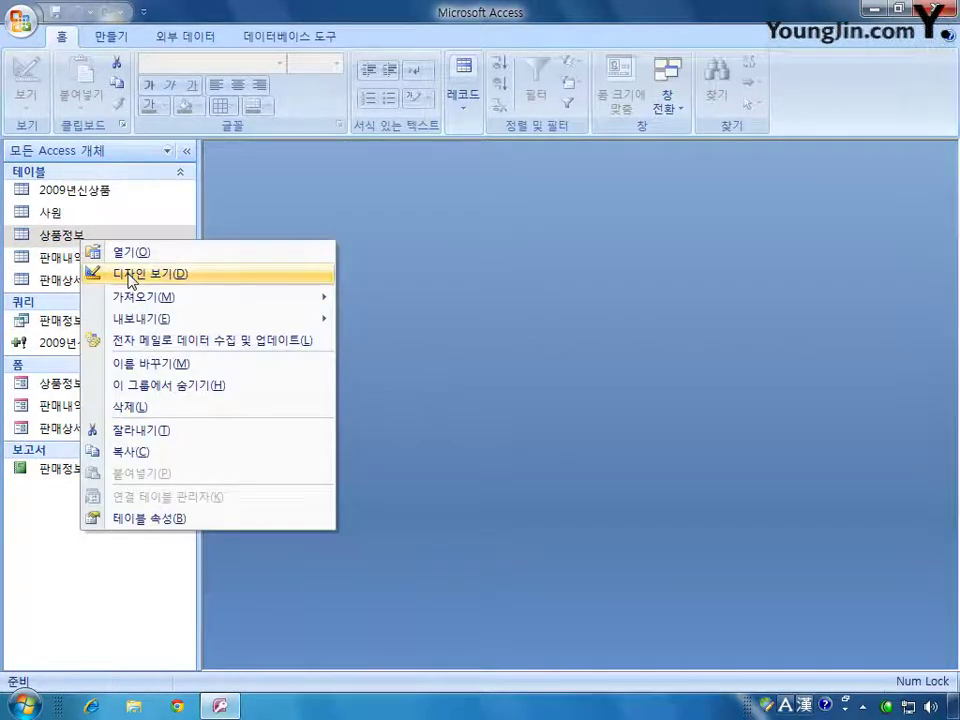
pyautogui.click(128, 275)
pyautogui.click(914, 170)
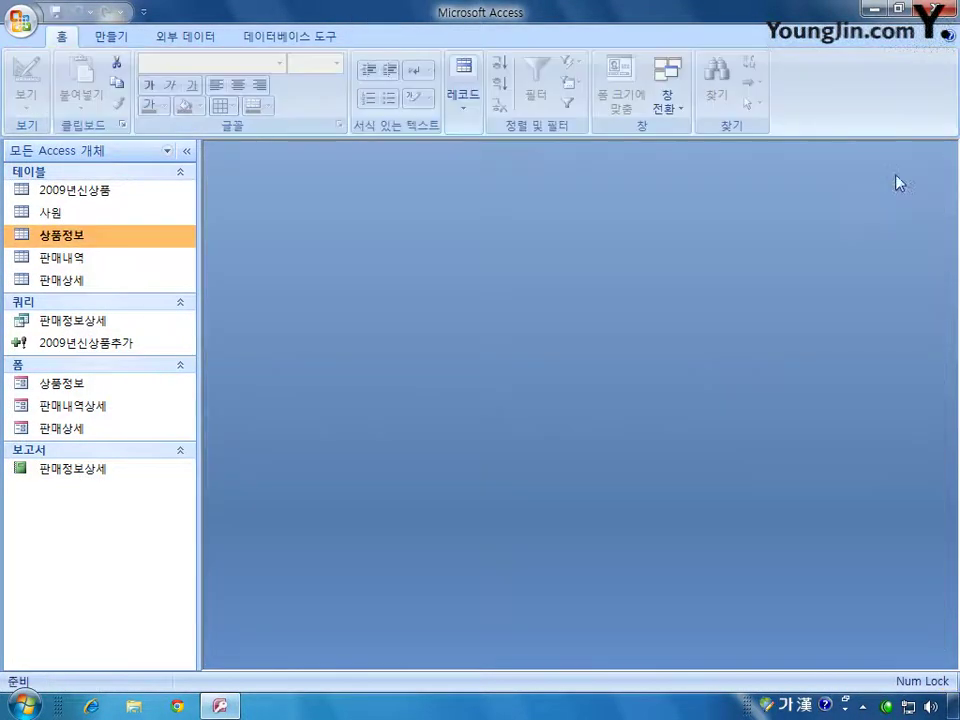
# - Open the 상품정보 form in design view and show the properties of its 조회 button
pyautogui.rightClick(50, 385)
pyautogui.click(128, 435)
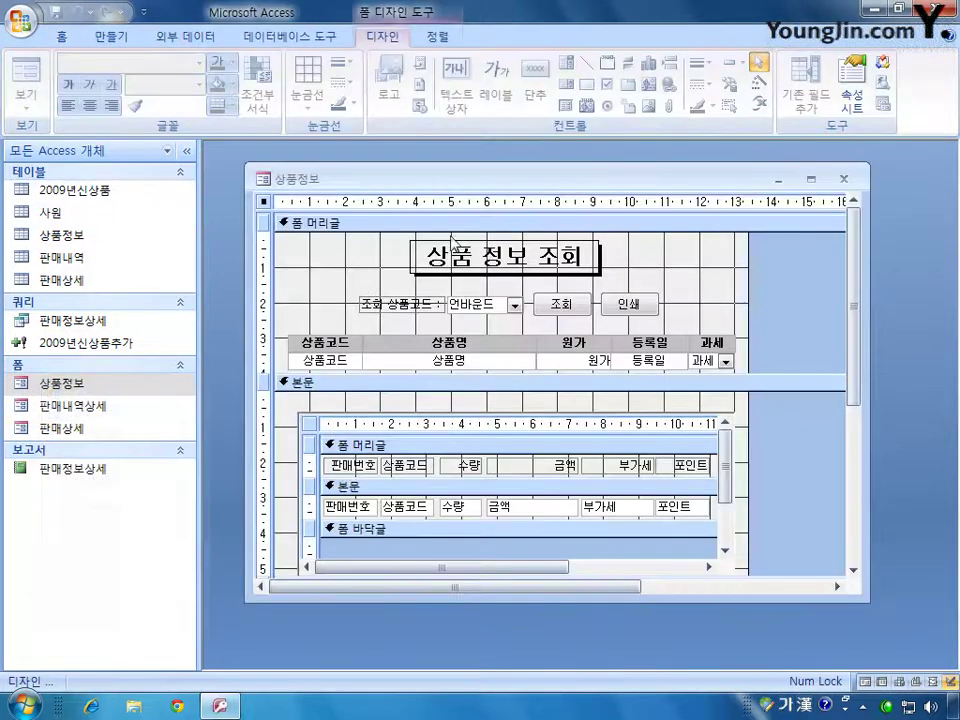
pyautogui.click(565, 310)
pyautogui.doubleClick(572, 318)
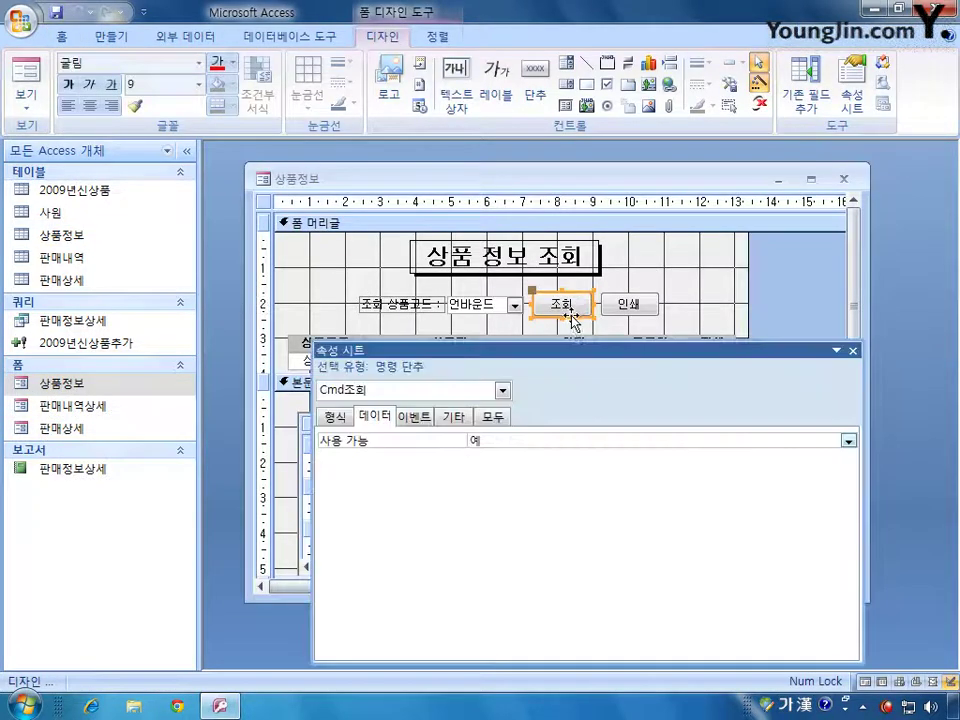
pyautogui.moveTo(500, 352); pyautogui.dragTo(515, 313)
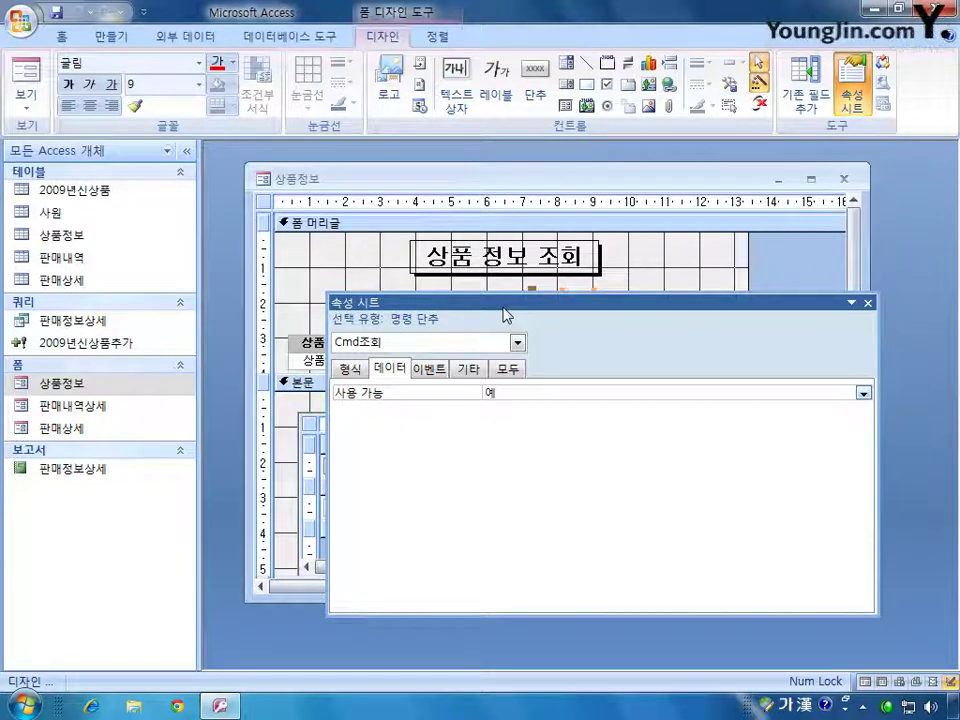
# - Assign an event procedure to the Cmd조회 button's On Click event and open its code
pyautogui.click(433, 368)
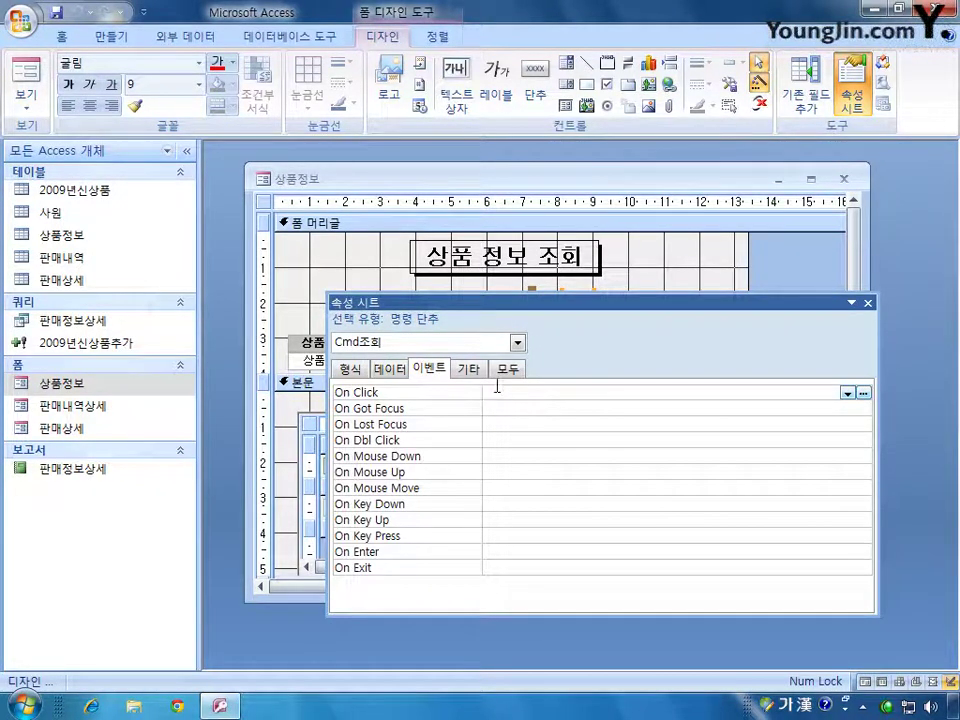
pyautogui.click(847, 393)
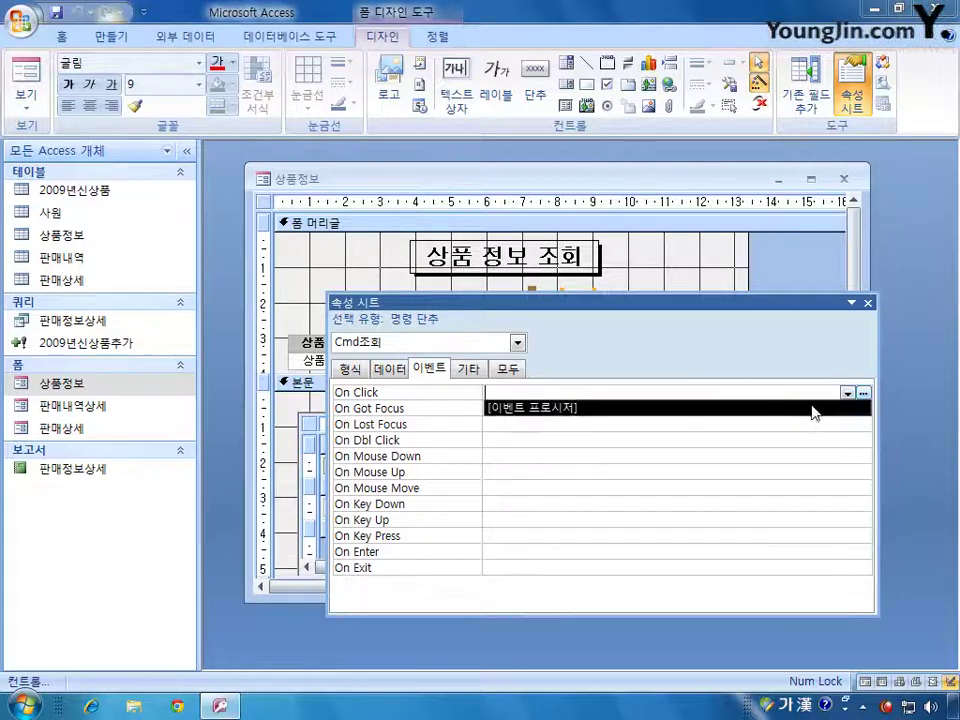
pyautogui.click(810, 408)
pyautogui.click(862, 394)
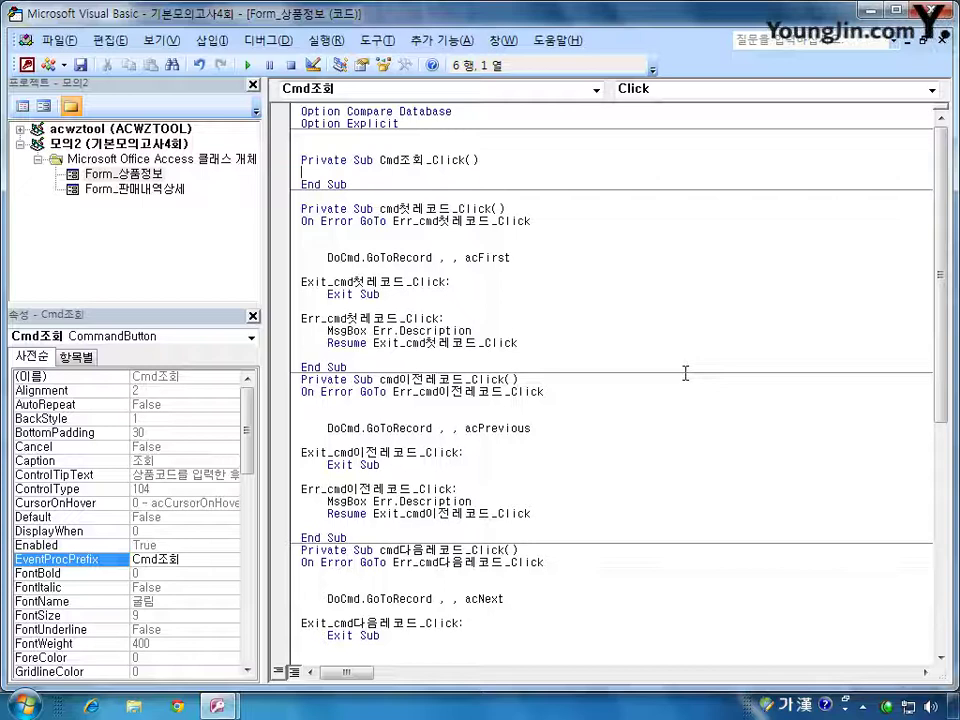
# - Begin a Me.RecordsetClone.findfirst statement inside the Cmd조회_Click procedure
pyautogui.write('me.')
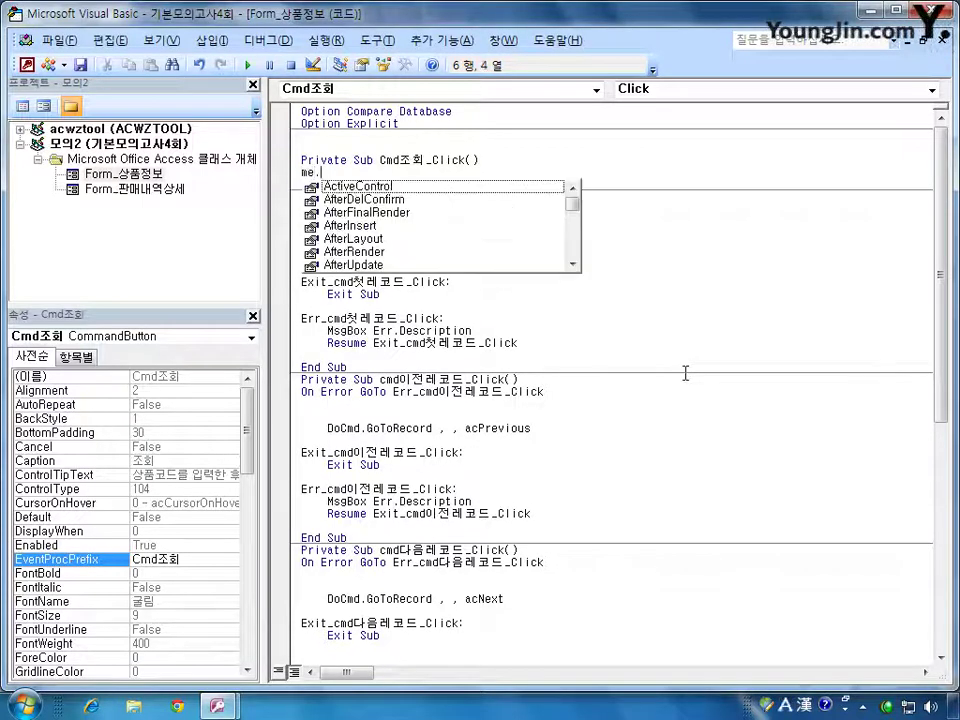
pyautogui.write('record')
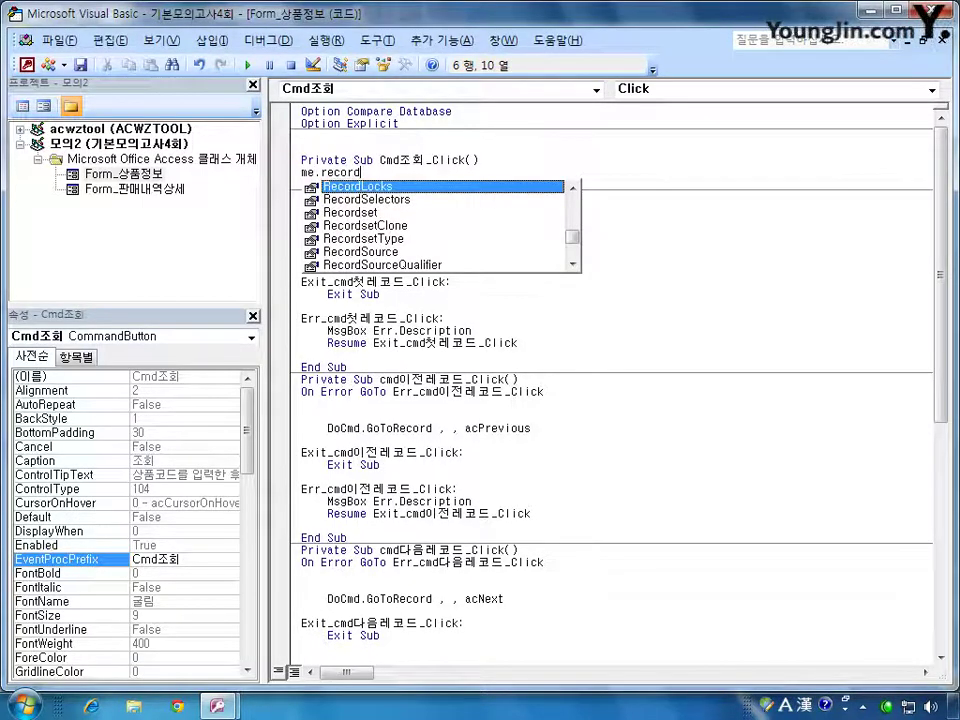
pyautogui.write('se')
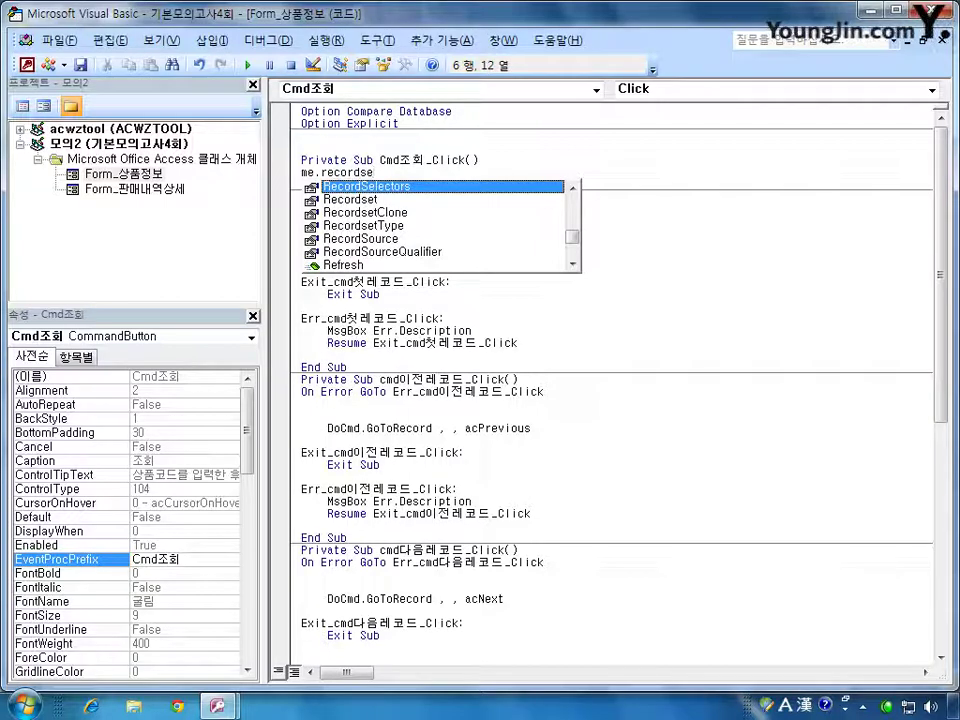
pyautogui.write('t')
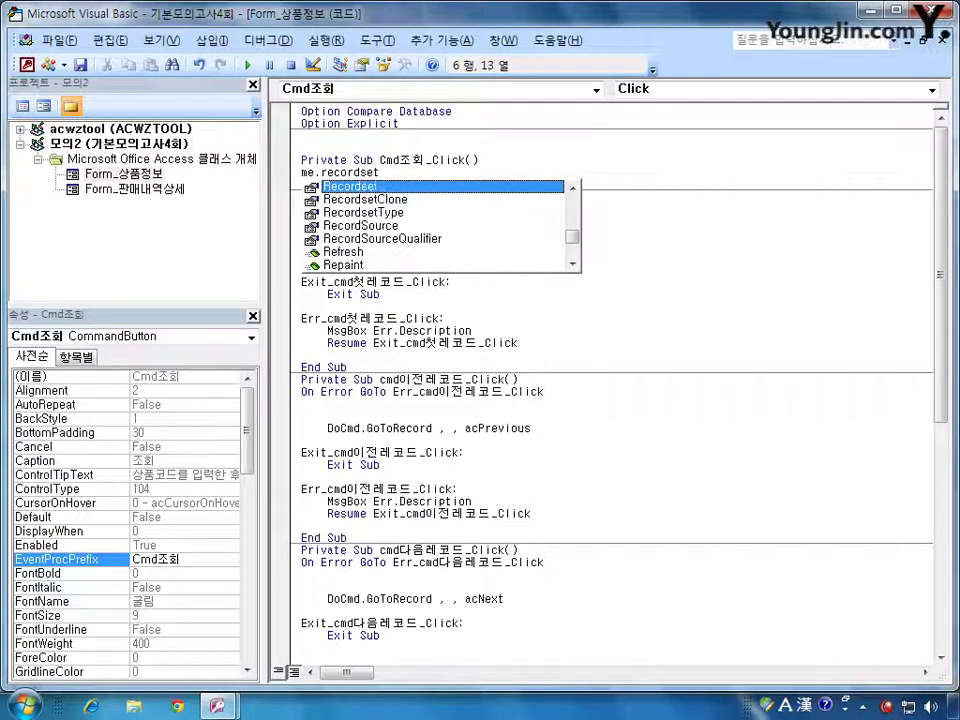
pyautogui.press('Down')
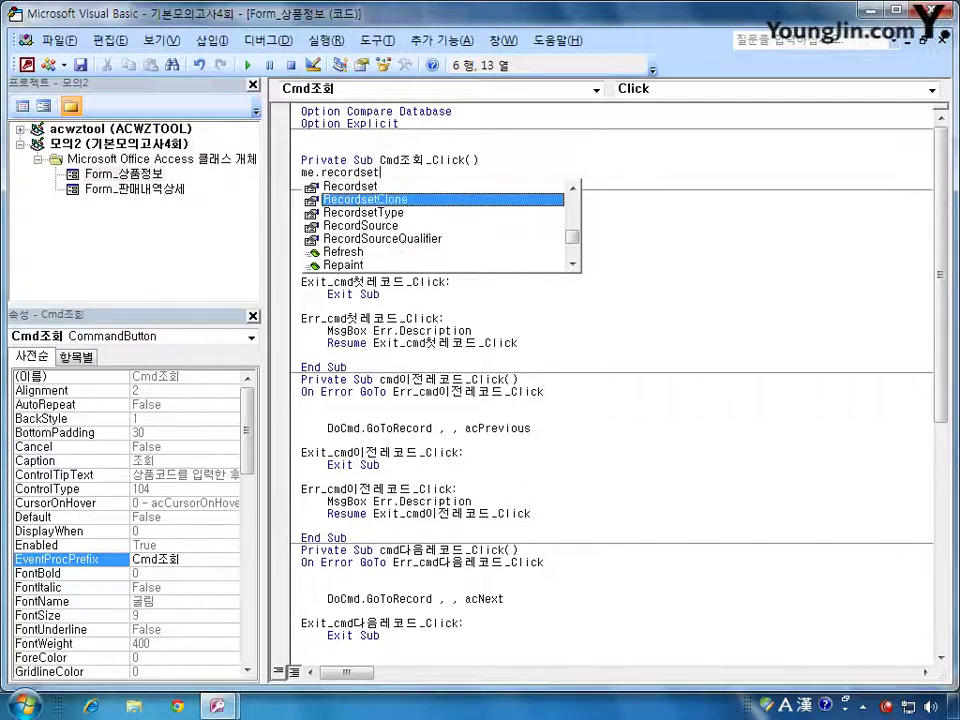
pyautogui.press('Tab')
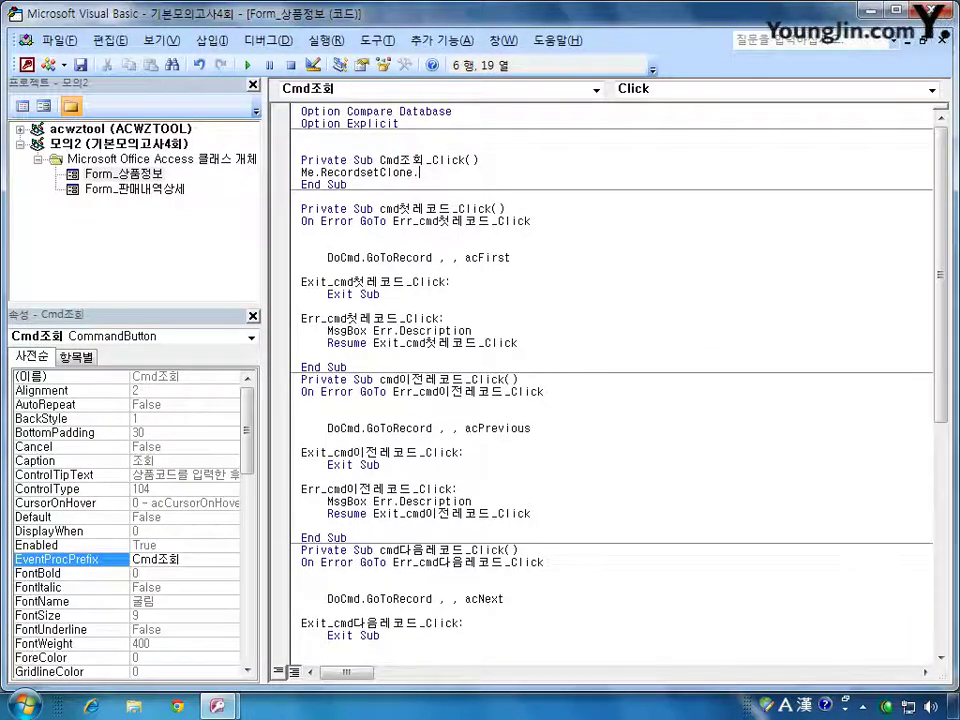
pyautogui.write('.findfirst')
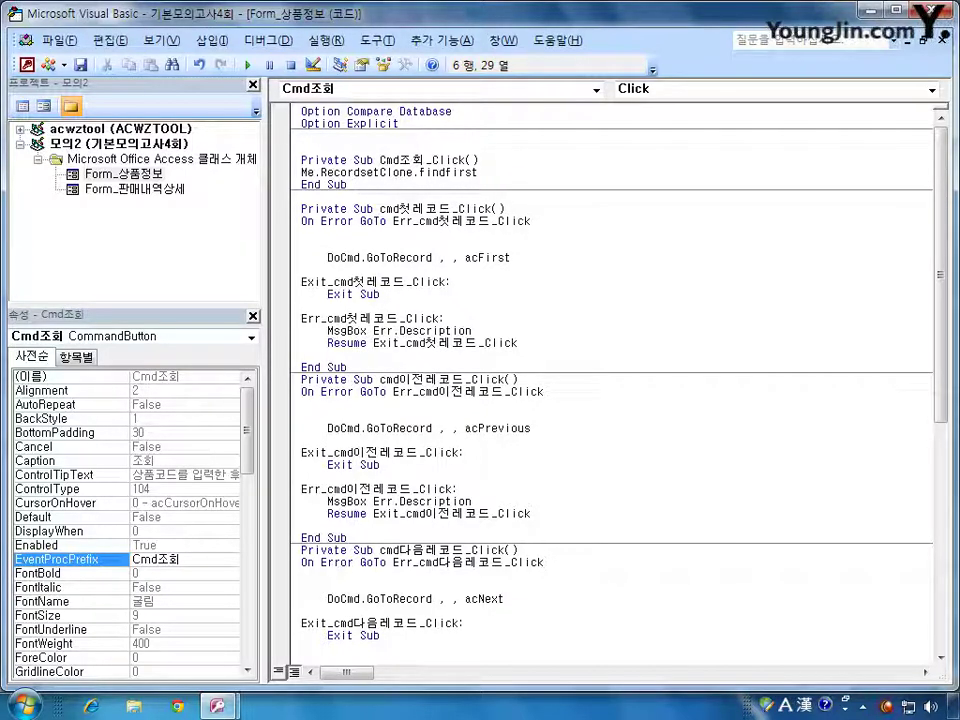
# - Add the search condition 상품코드 = Txt상품코드 after findfirst
pyautogui.write('t')
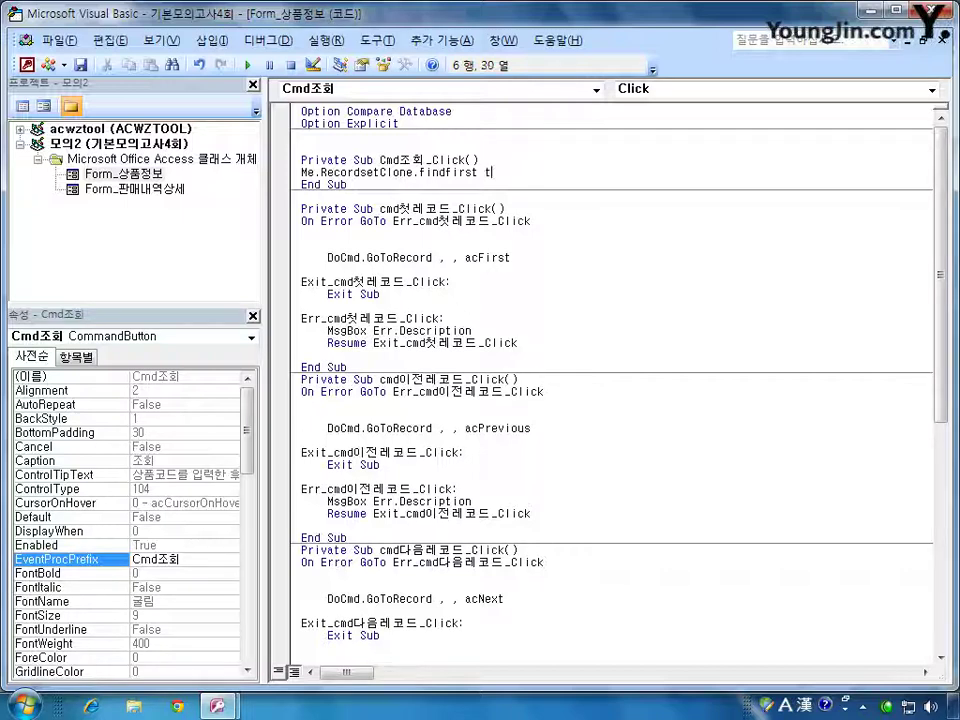
pyautogui.press('BackSpace')
pyautogui.press('Hangul')
pyautogui.write('상품')
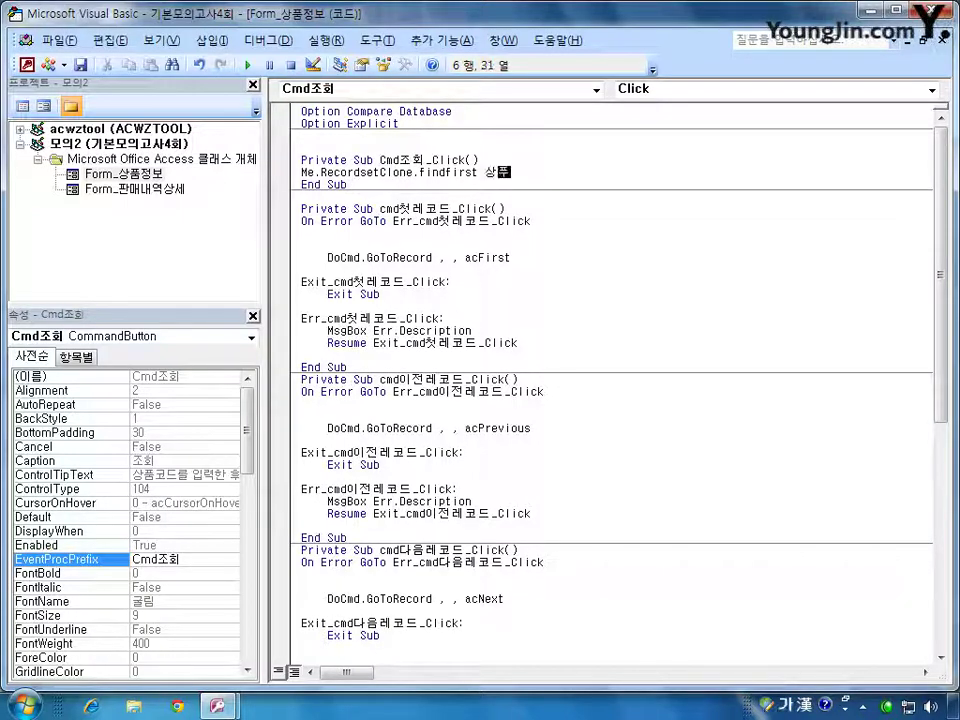
pyautogui.write('코드 =')
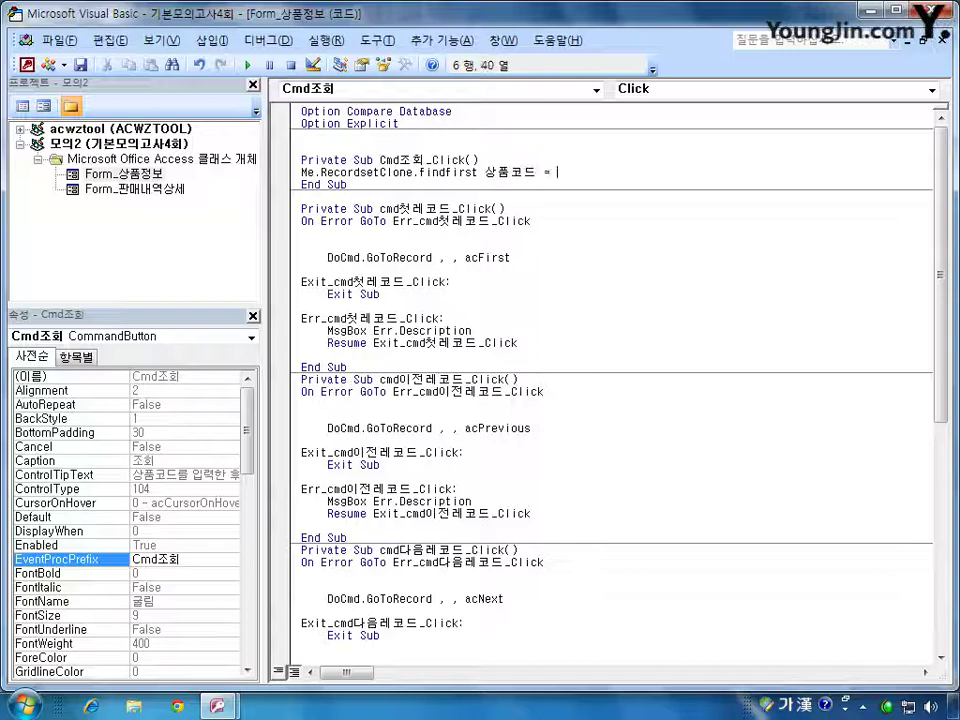
pyautogui.press('Hangul')
pyautogui.write('Txt')
pyautogui.press('Hangul')
pyautogui.write('상품코드')
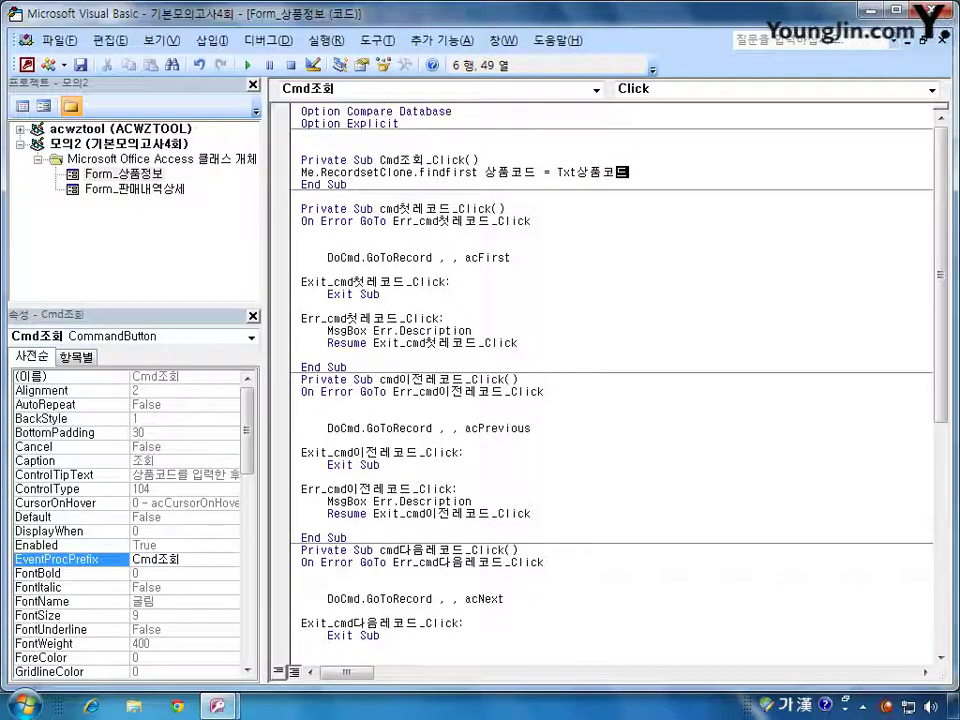
# - Surround Txt상품코드 in the findfirst condition with single quotation marks
pyautogui.click(566, 172)
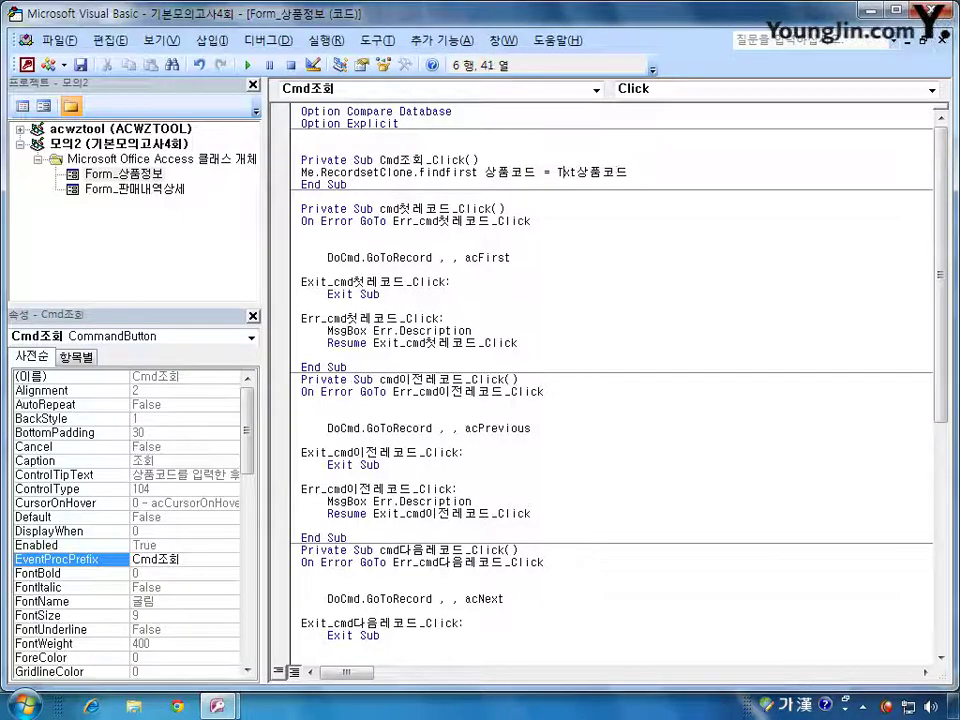
pyautogui.press('Left')
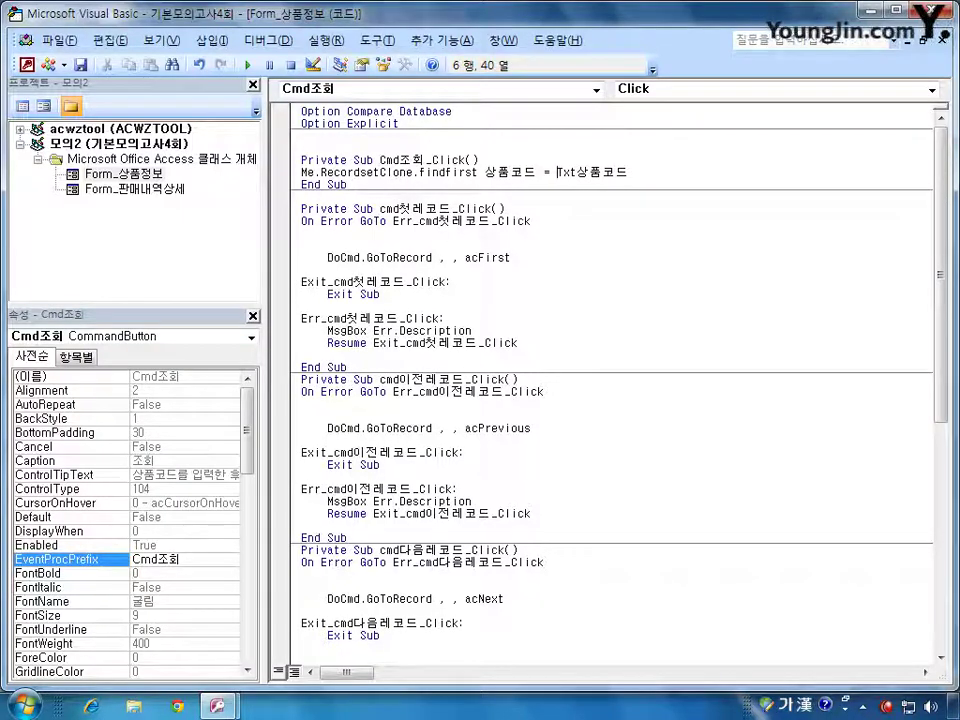
pyautogui.write('\'"')
pyautogui.press('Right')
pyautogui.press('Right')
pyautogui.press('Right')
pyautogui.press('Right')
pyautogui.press('Right')
pyautogui.press('Right')
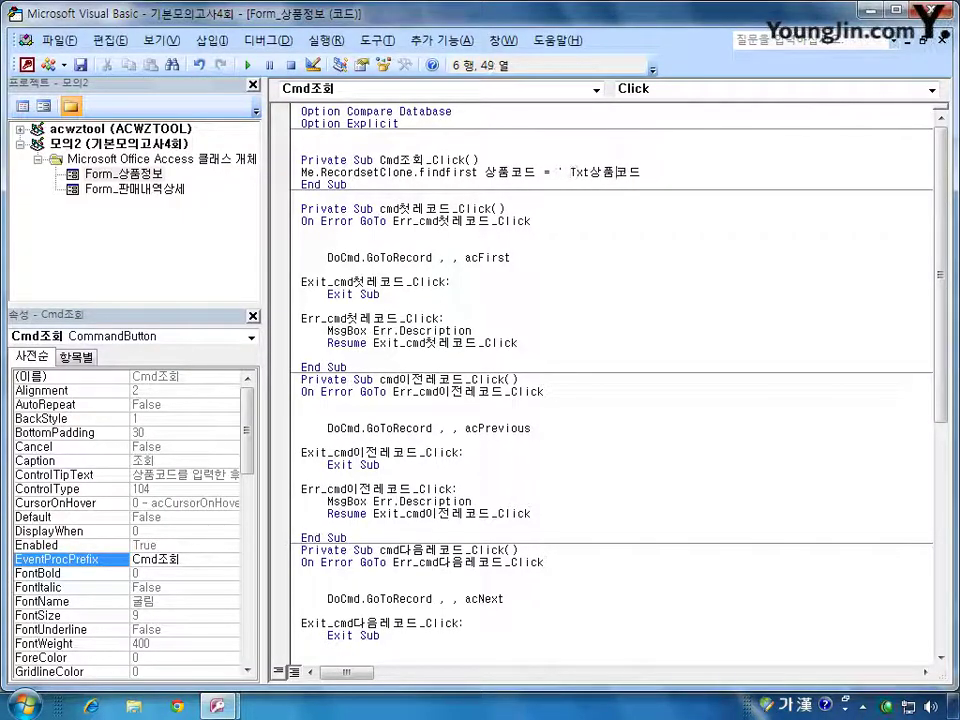
pyautogui.write("'")
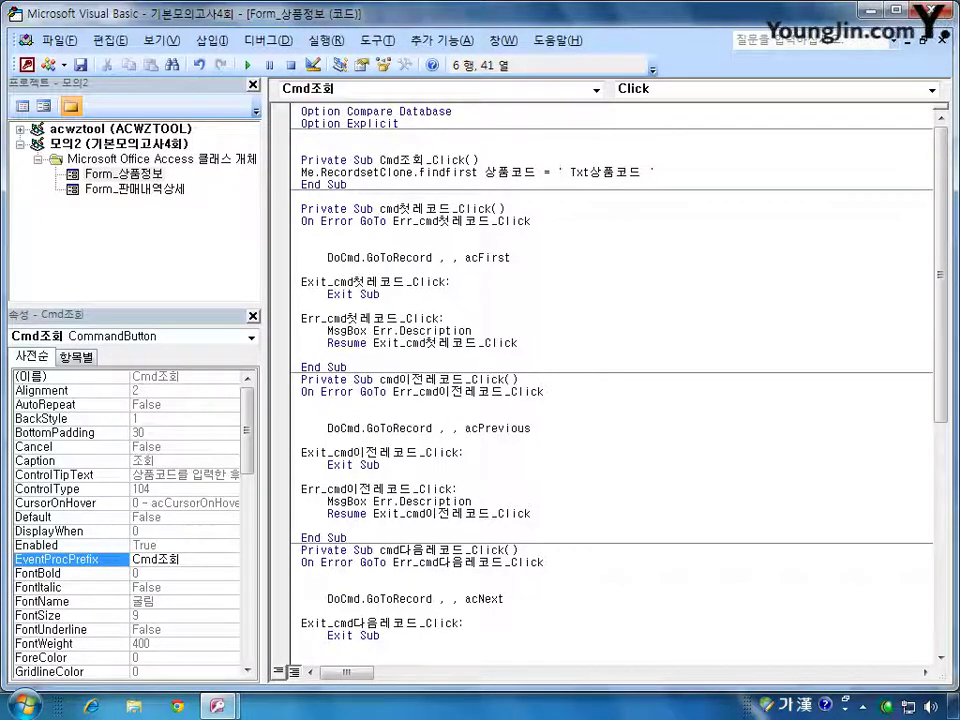
# - Enclose the literal parts of the findfirst condition, 상품코드 = ' and the closing single quote, in double quotation marks
pyautogui.write('"')
pyautogui.press('Left')
pyautogui.press('Left')
pyautogui.press('Left')
pyautogui.press('Left')
pyautogui.press('Left')
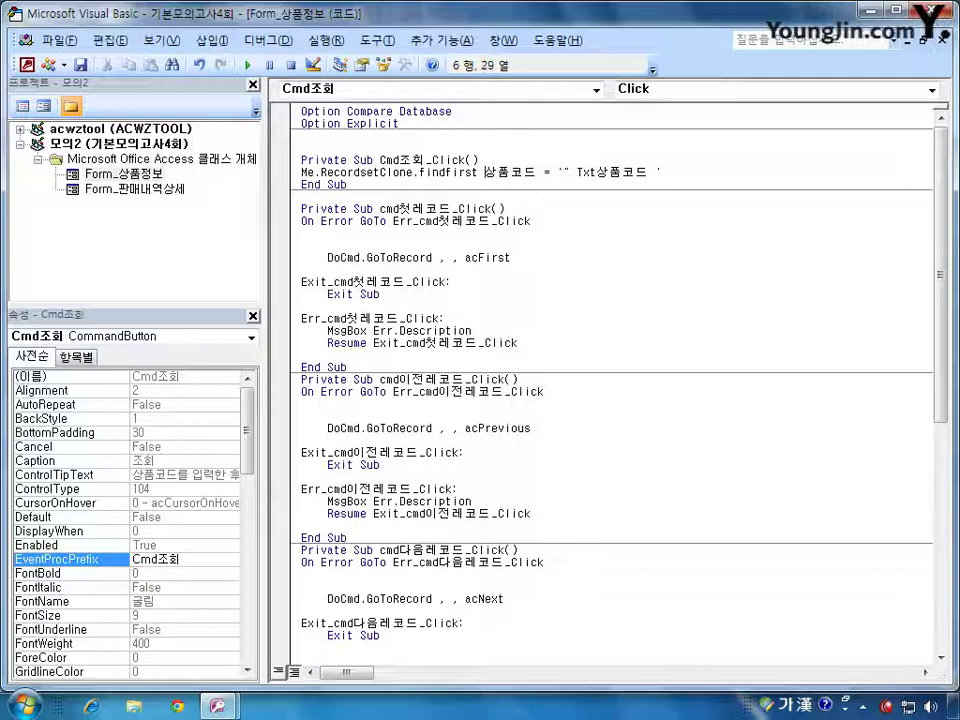
pyautogui.write('"')
pyautogui.press('Right')
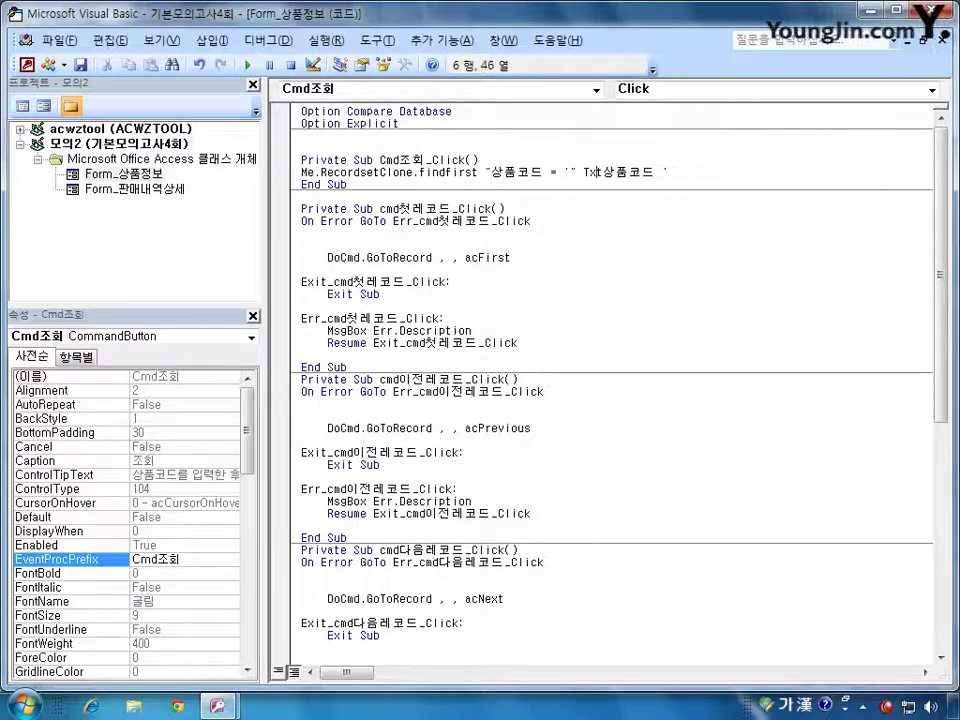
pyautogui.press('Right')
pyautogui.press('Right')
pyautogui.press('Right')
pyautogui.press('Right')
pyautogui.press('Right')
pyautogui.write('"')
pyautogui.press('Right')
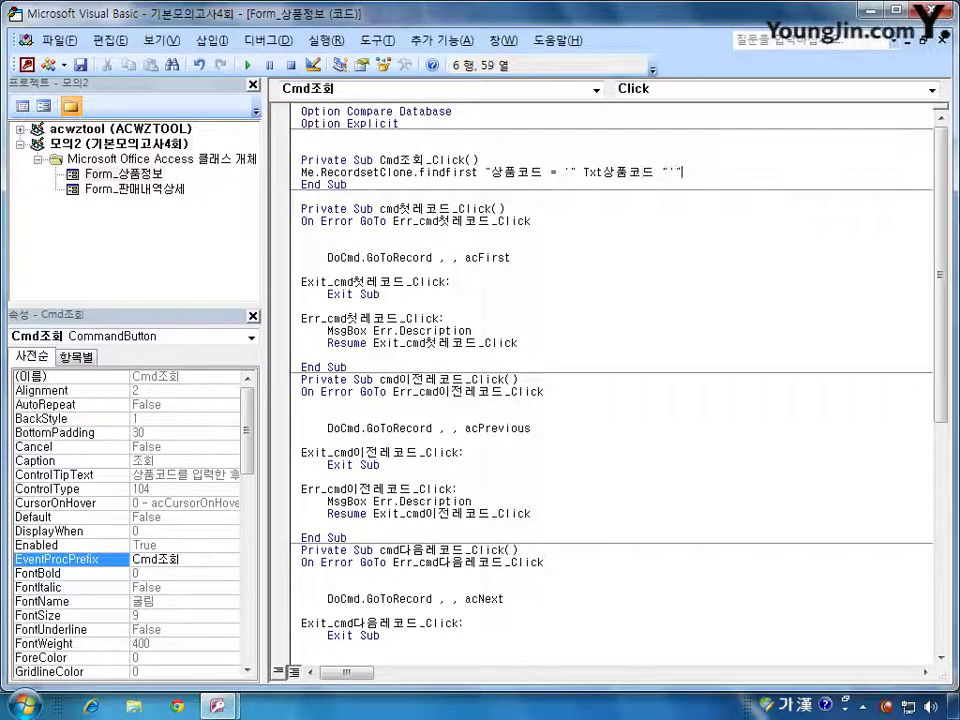
# - Join Txt상품코드 to the string parts before and after it with & operators
pyautogui.press('Left')
pyautogui.press('Left')
pyautogui.press('Left')
pyautogui.press('Left')
pyautogui.press('Left')
pyautogui.press('Left')
pyautogui.press('Left')
pyautogui.press('Left')
pyautogui.press('Left')
pyautogui.press('Left')
pyautogui.press('Left')
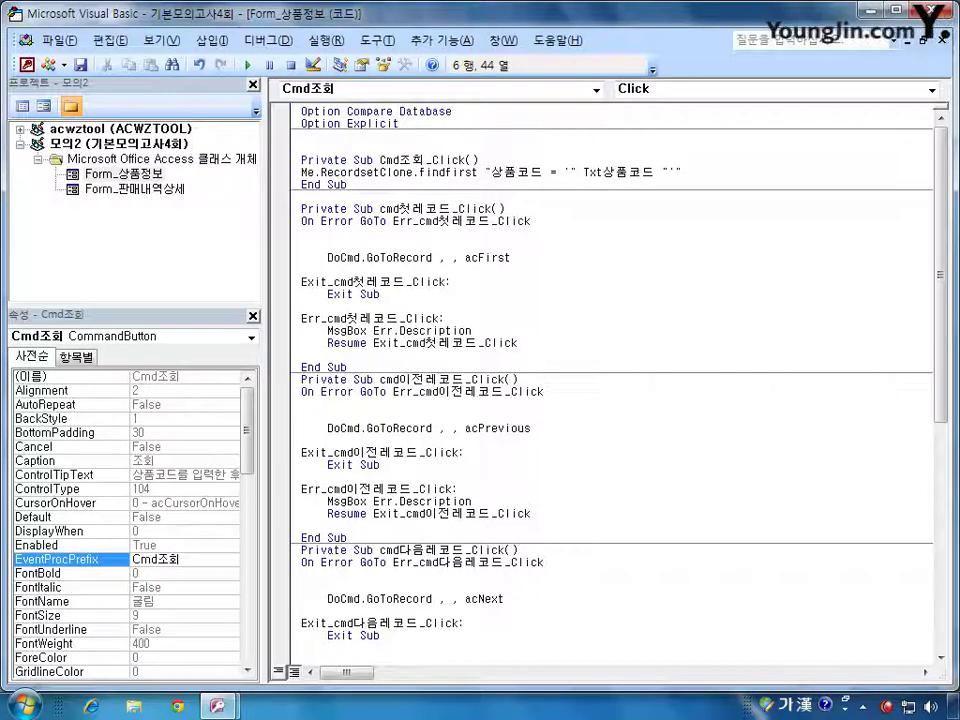
pyautogui.write('&')
pyautogui.click(654, 172)
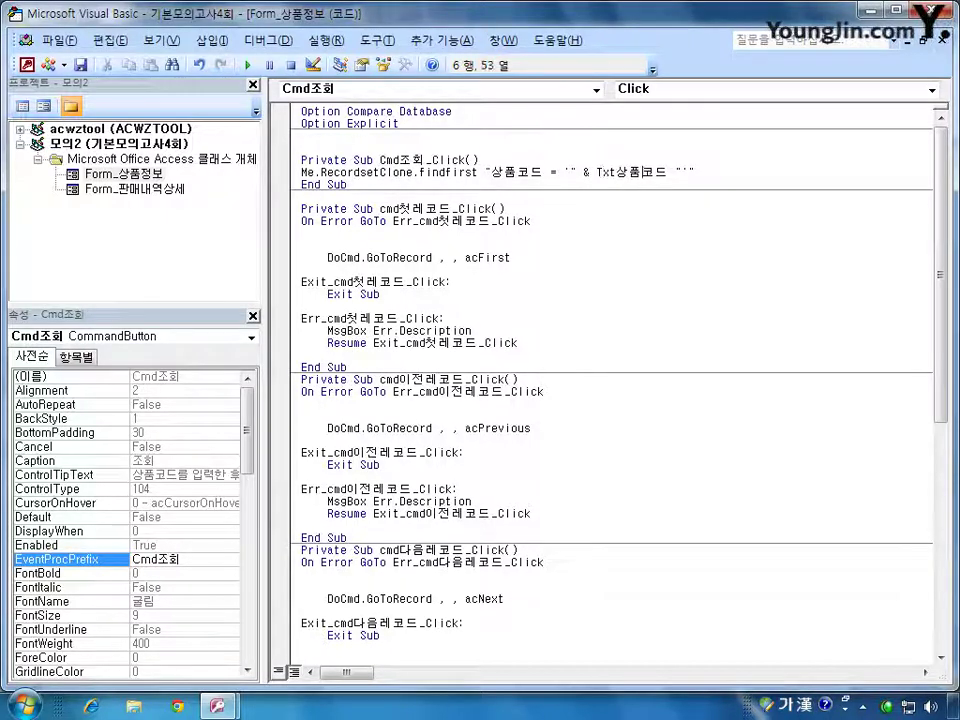
pyautogui.write('&')
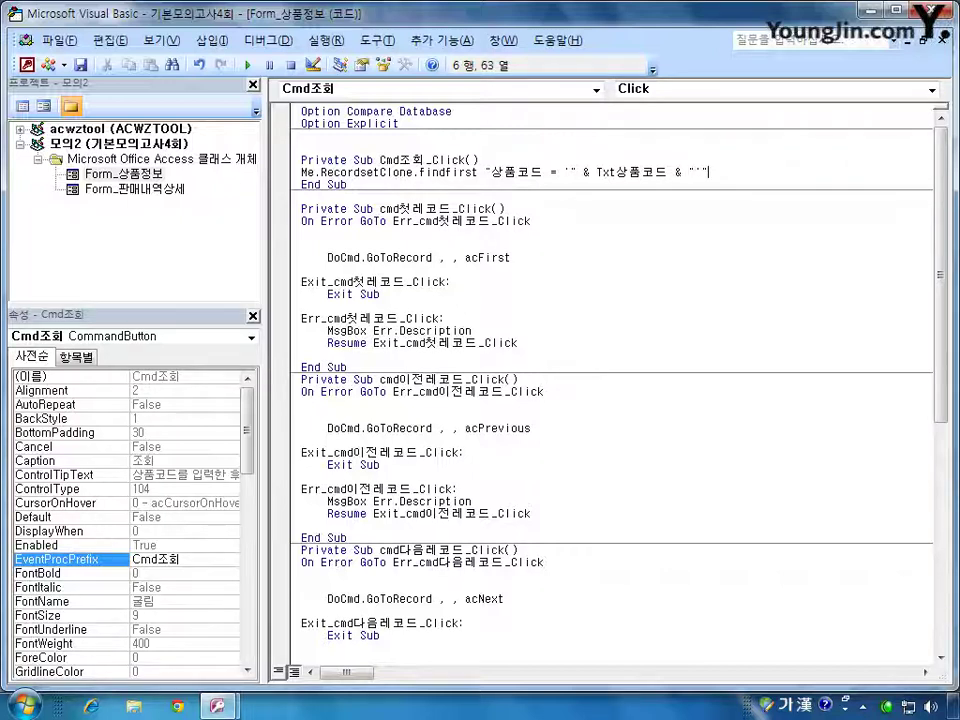
# - Add the line me.boormark = me.RecordsetClone.bookmark below the FindFirst statement
pyautogui.press('Return')
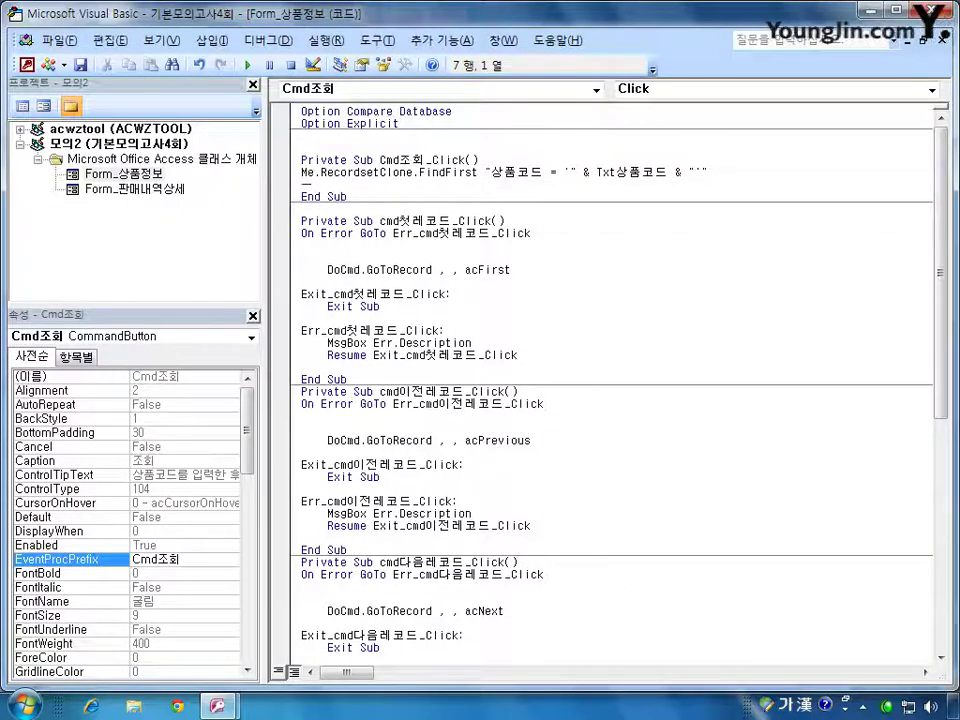
pyautogui.write('me.')
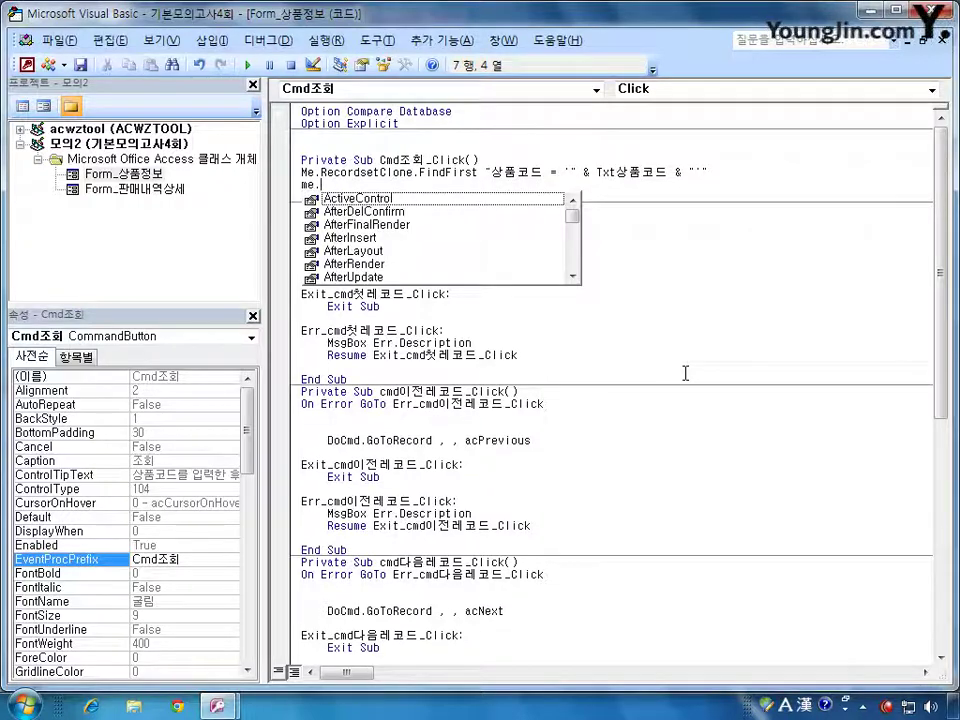
pyautogui.write('b')
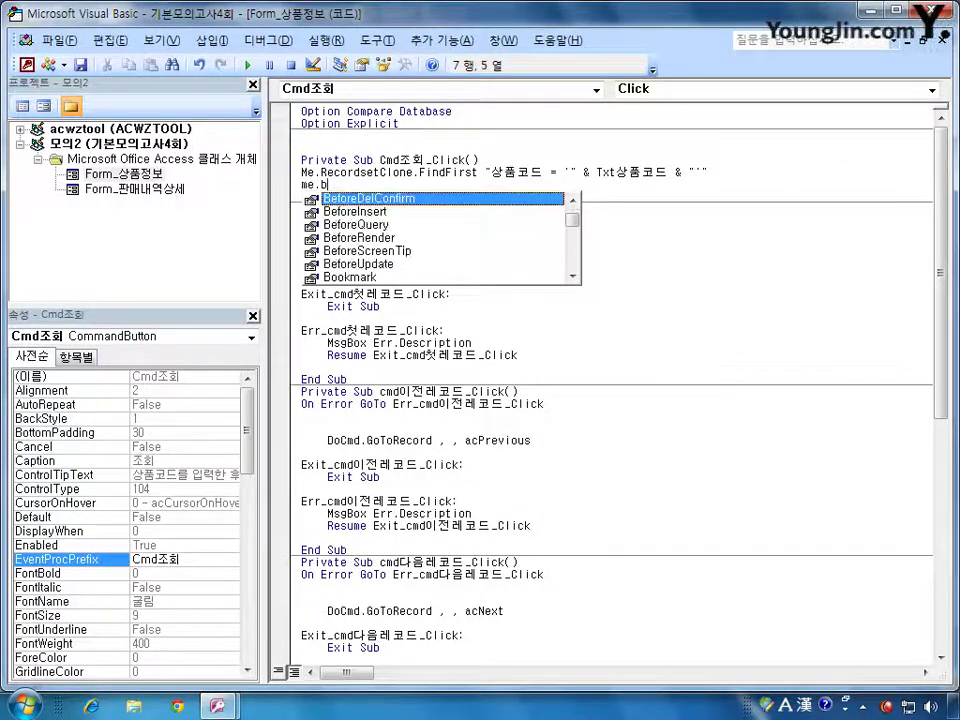
pyautogui.write('oormar')
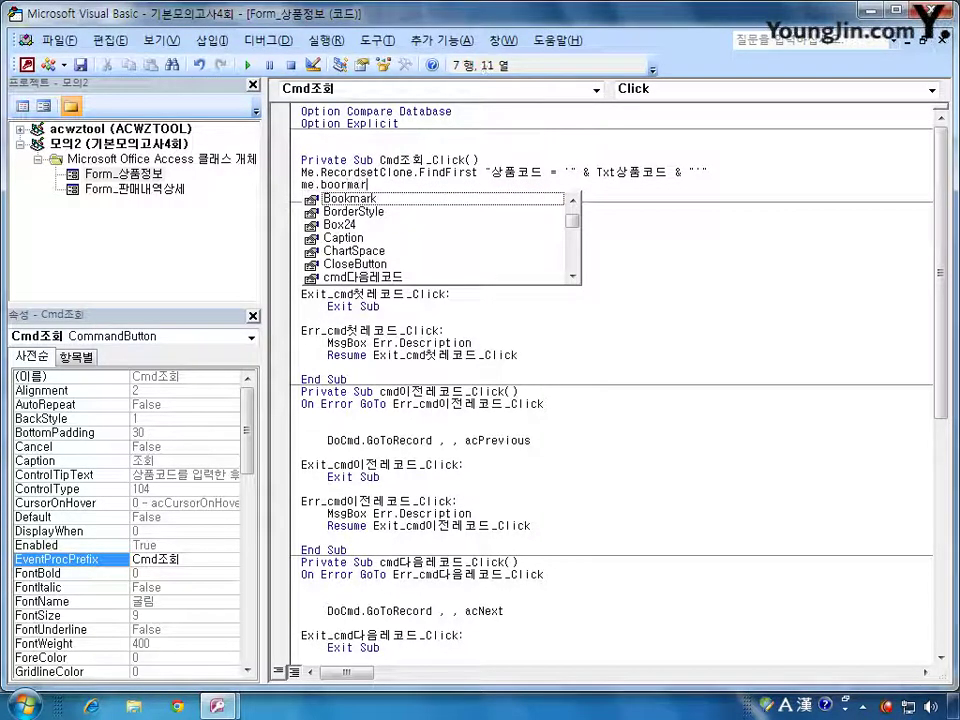
pyautogui.write('k = me.')
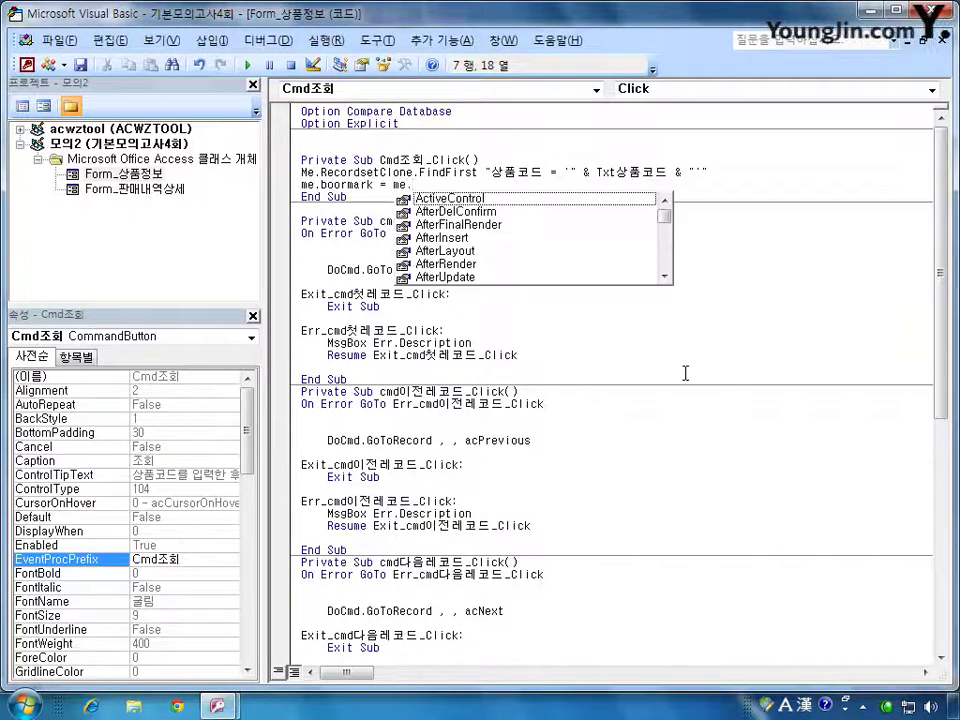
pyautogui.write('re')
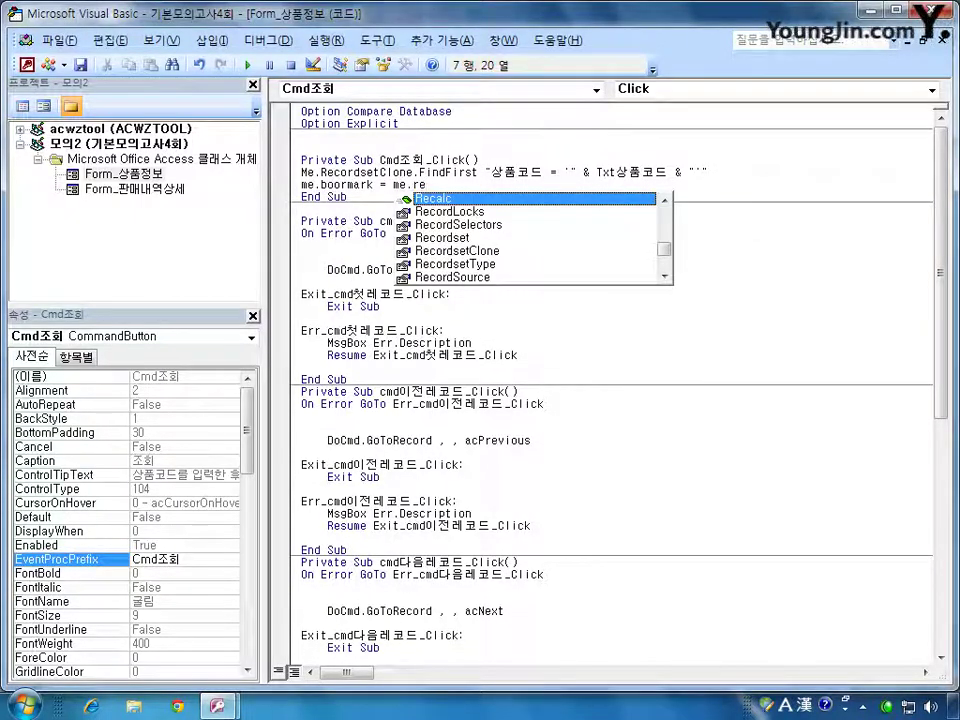
pyautogui.press('Down')
pyautogui.press('Down')
pyautogui.press('Down')
pyautogui.press('Down')
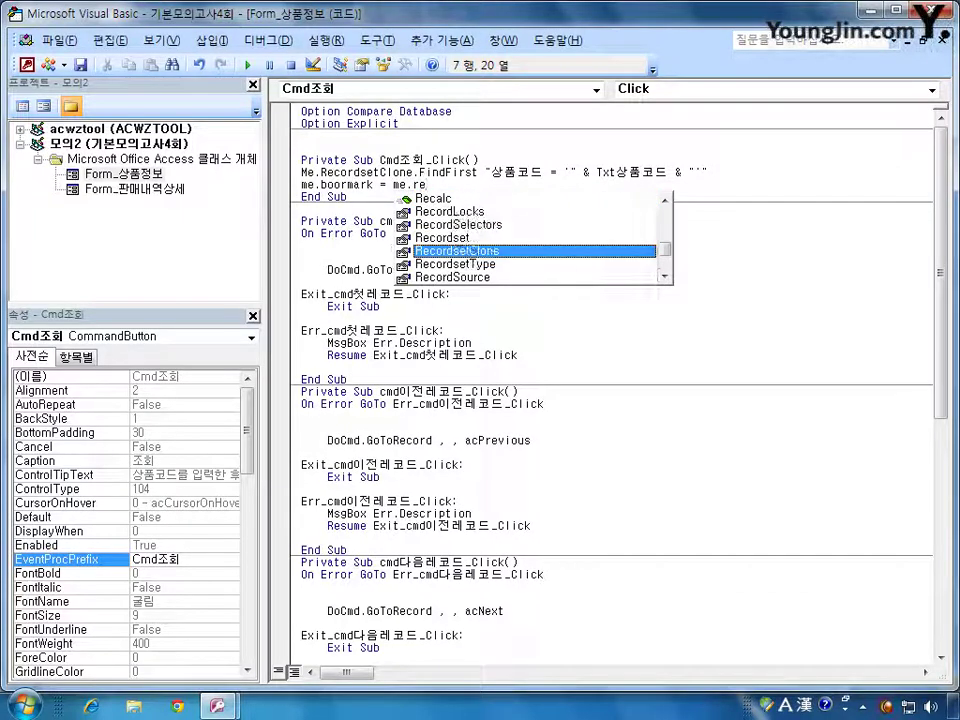
pyautogui.press('Tab')
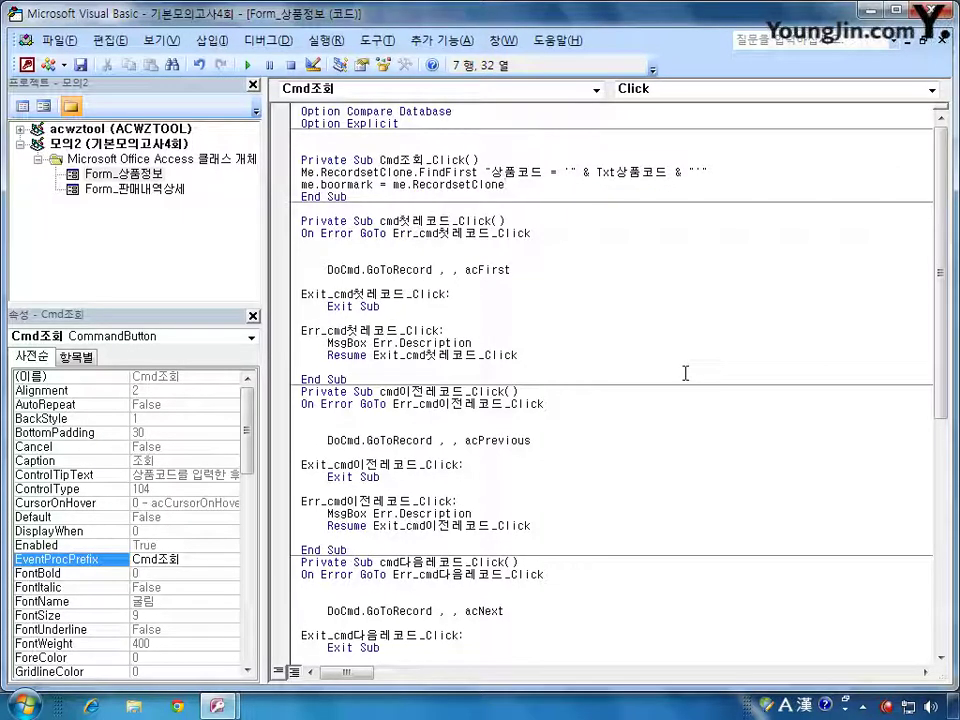
pyautogui.write('.bookmark')
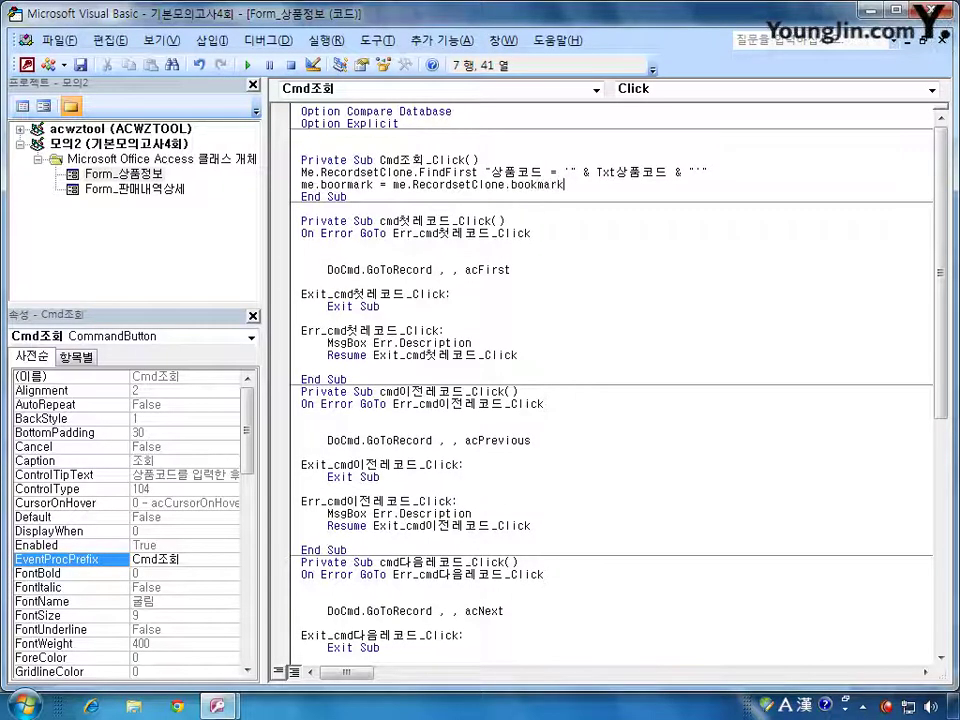
pyautogui.press('Return')
pyautogui.press('BackSpace')
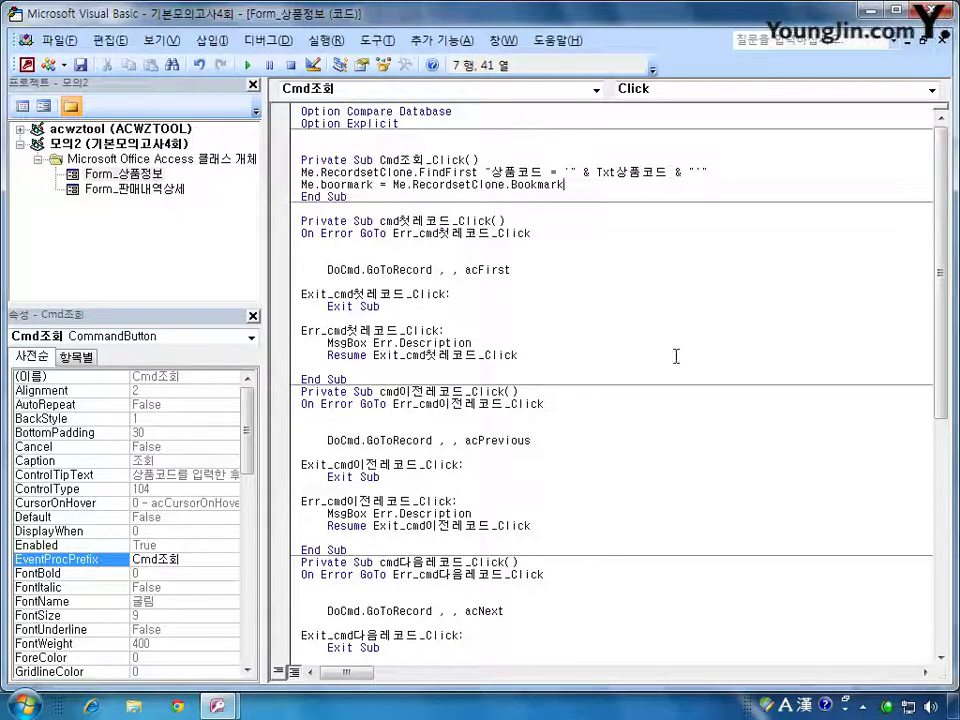
# - Leave the code editor and close the property sheet and the 상품정보 form, saving the changes
pyautogui.click(893, 12)
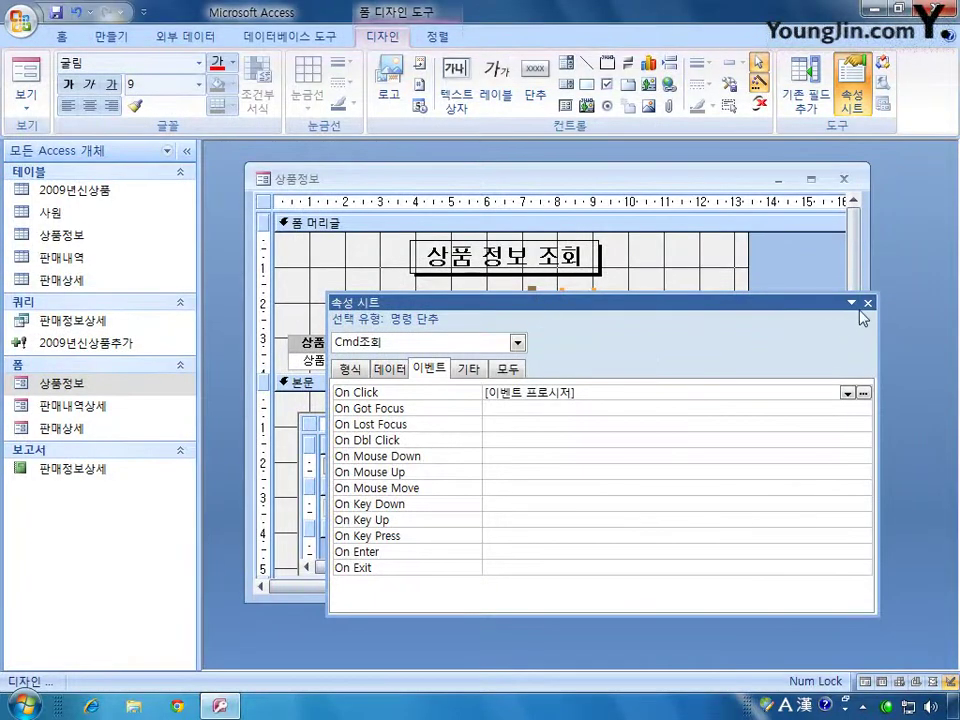
pyautogui.click(864, 303)
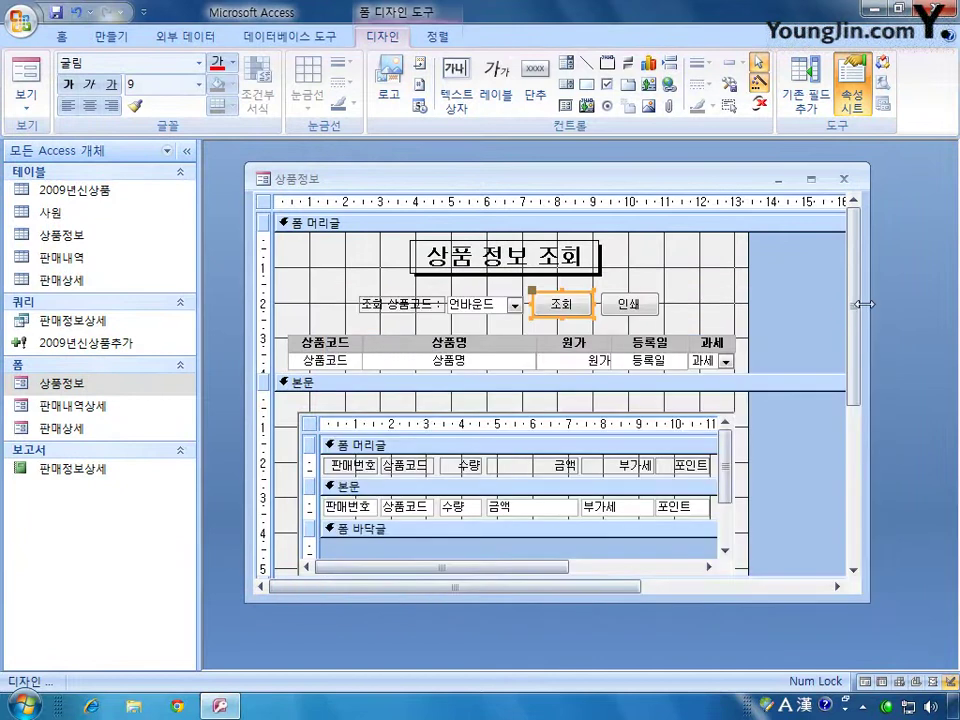
pyautogui.click(843, 178)
pyautogui.click(401, 400)
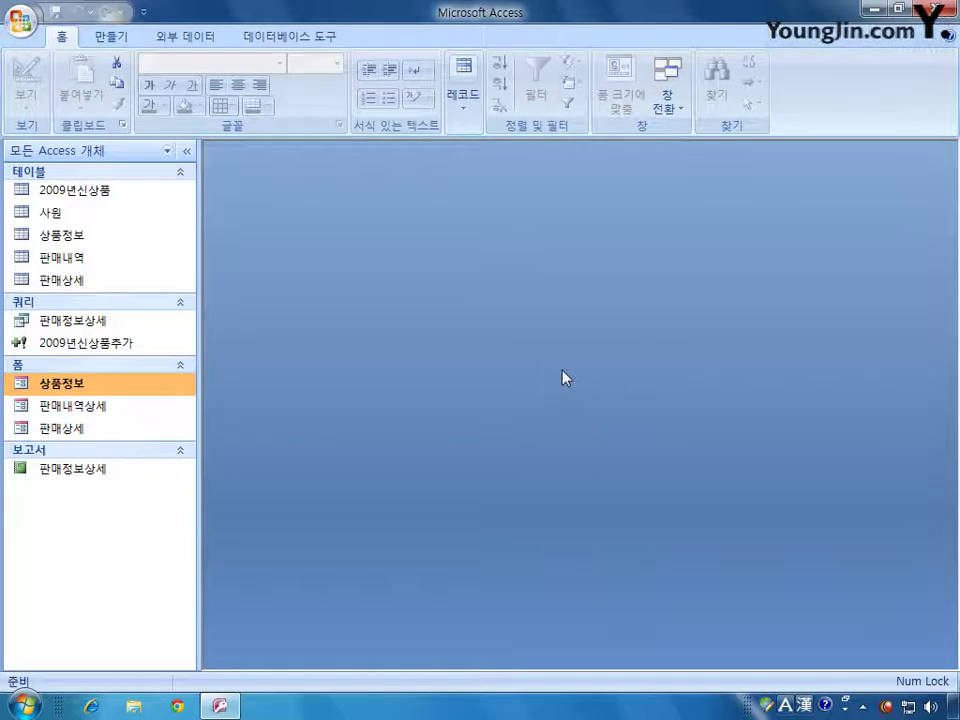
# - Open the 상품정보 form in design view and start a macro for the 인쇄 button's On Click event
pyautogui.rightClick(117, 392)
pyautogui.click(133, 446)
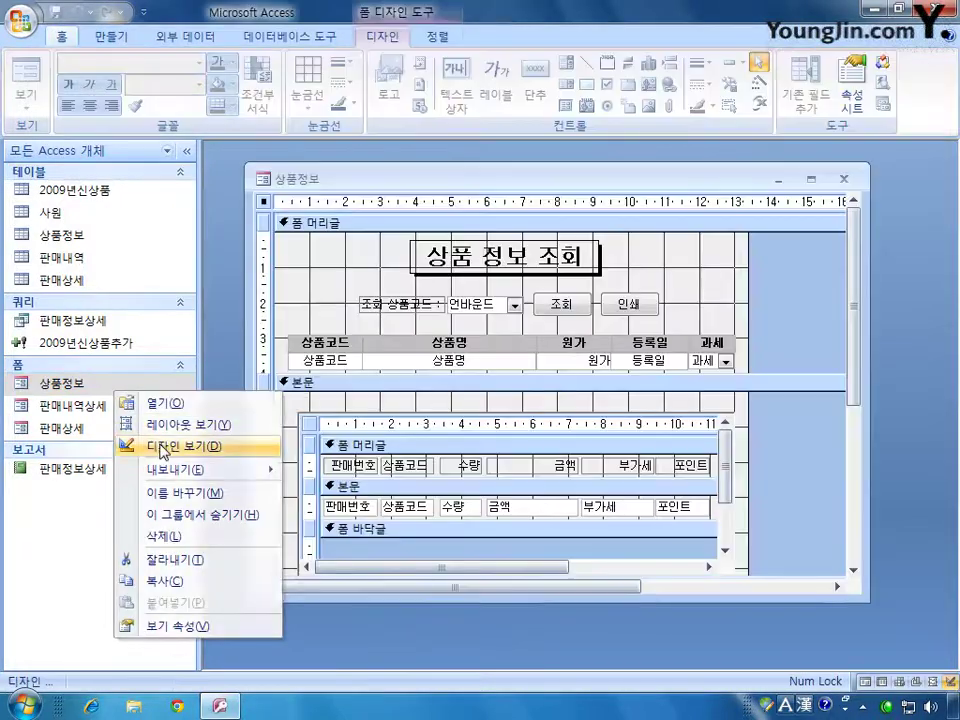
pyautogui.doubleClick(648, 303)
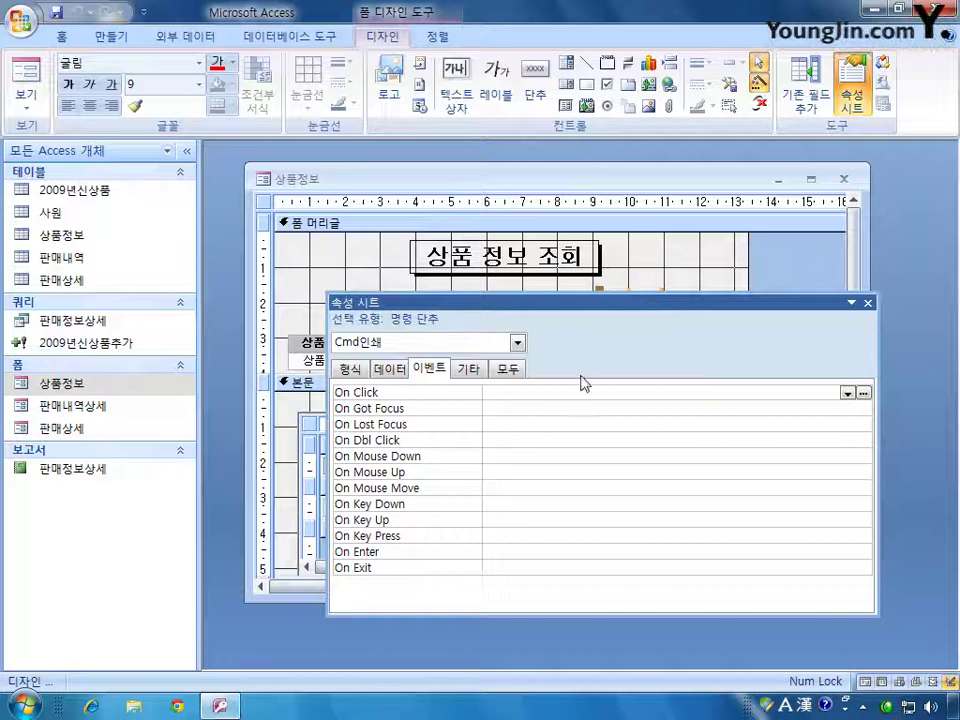
pyautogui.click(561, 392)
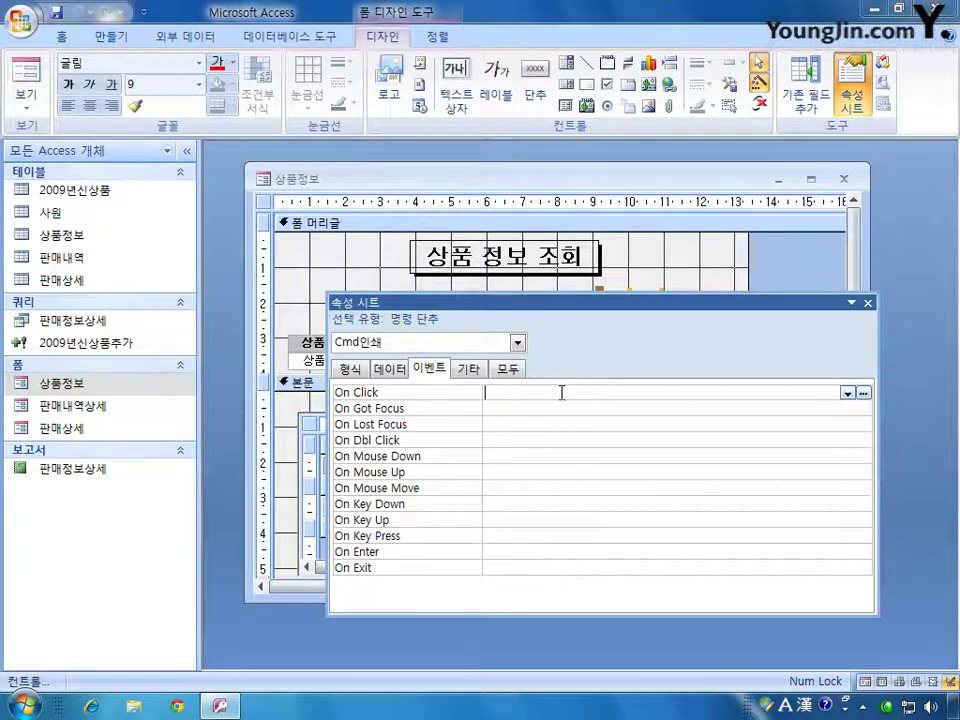
pyautogui.click(863, 393)
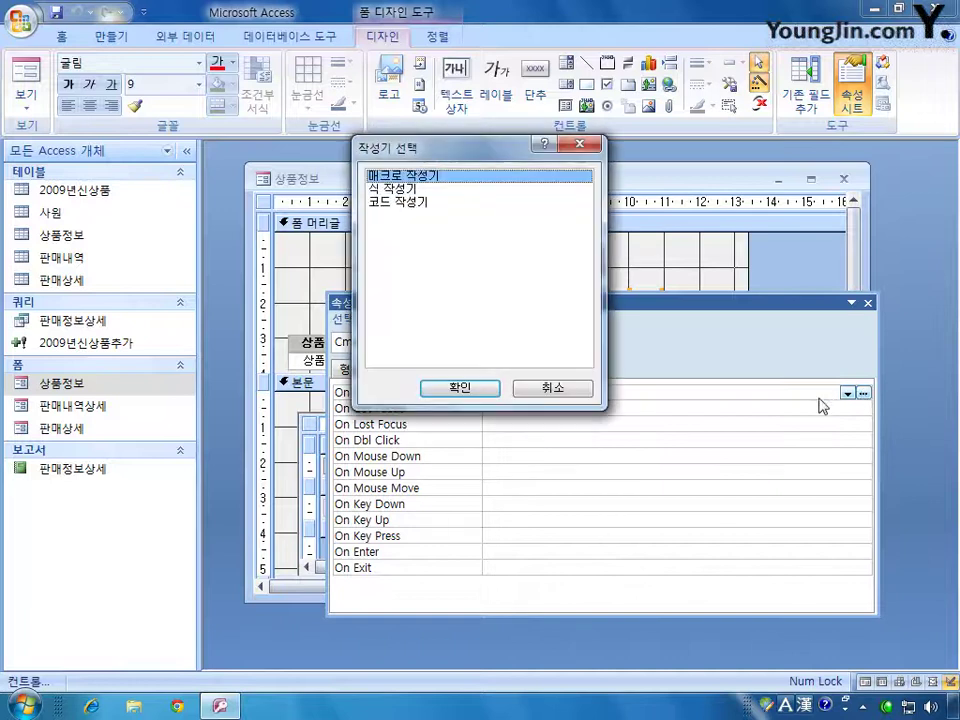
pyautogui.click(460, 387)
pyautogui.moveTo(491, 203); pyautogui.dragTo(622, 181)
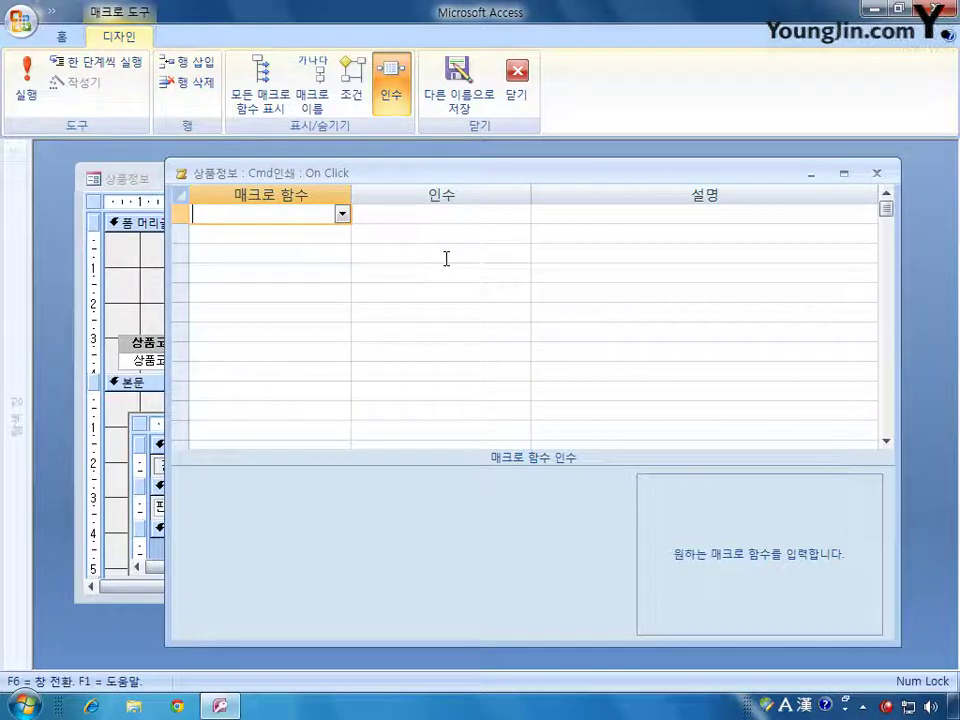
# - Add an OpenReport action to the macro for the 판매정보상세 report, with 인쇄 미리 보기 as the view
pyautogui.click(342, 214)
pyautogui.moveTo(343, 246); pyautogui.dragTo(347, 410)
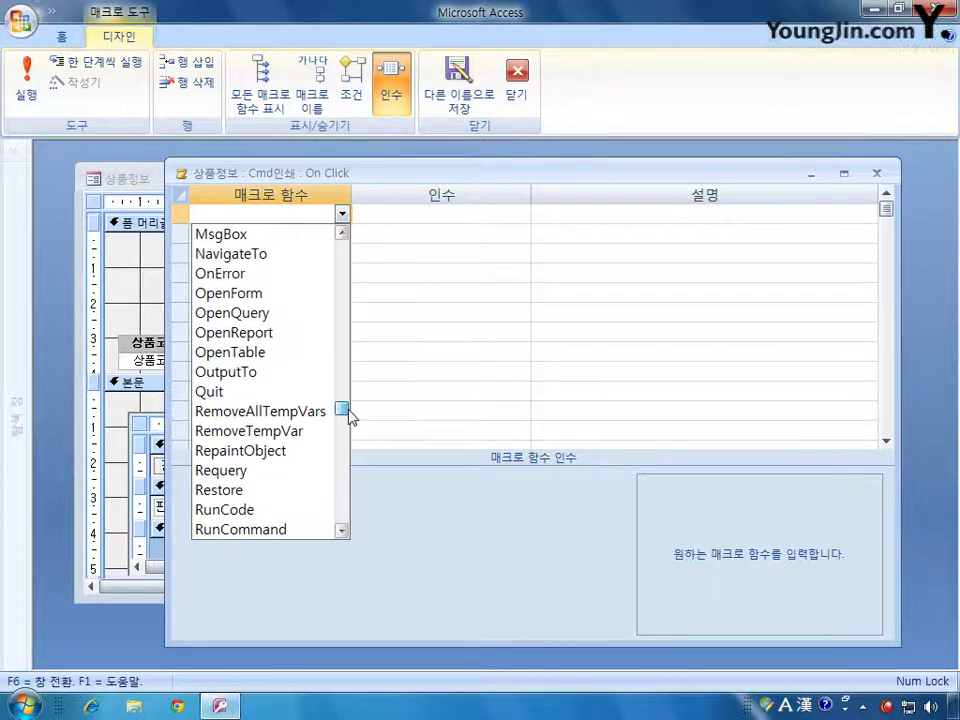
pyautogui.click(293, 338)
pyautogui.click(386, 483)
pyautogui.click(621, 483)
pyautogui.click(590, 498)
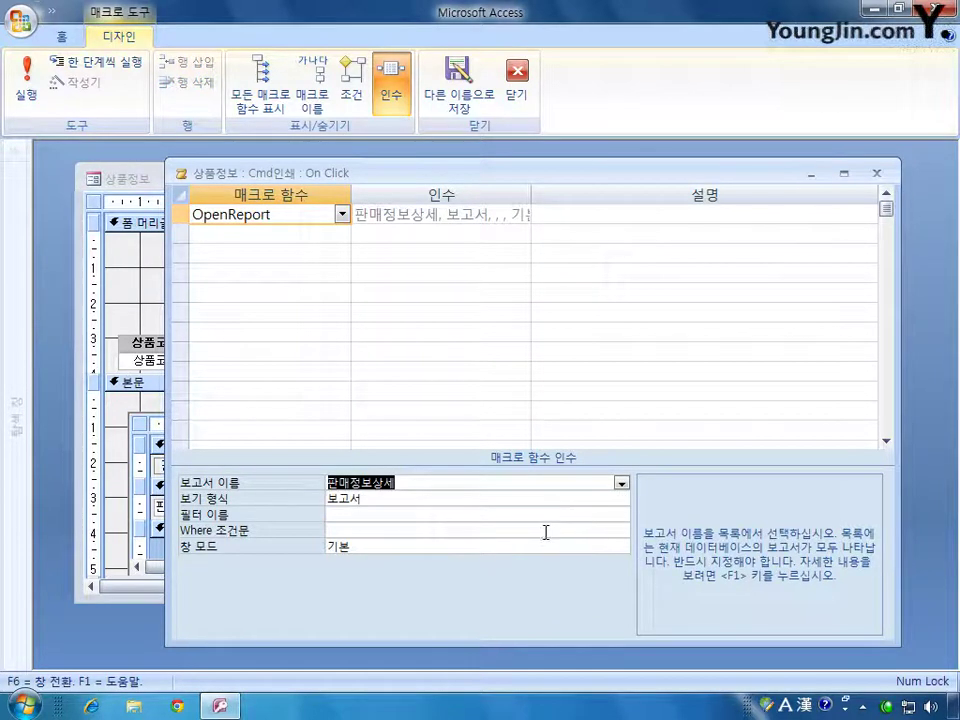
pyautogui.click(579, 504)
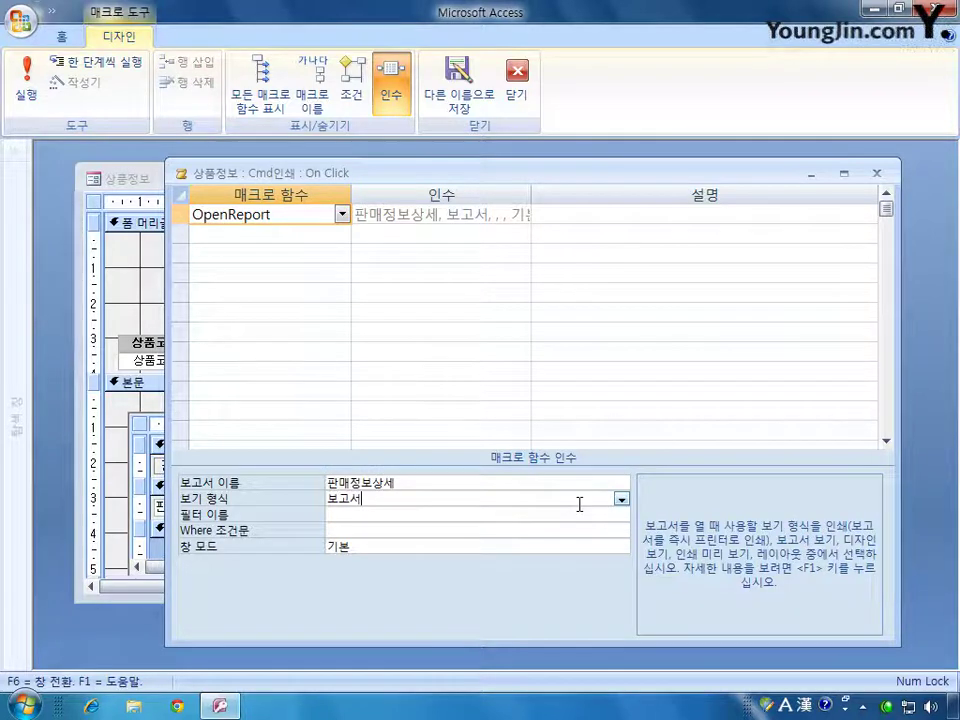
pyautogui.click(621, 498)
pyautogui.click(566, 543)
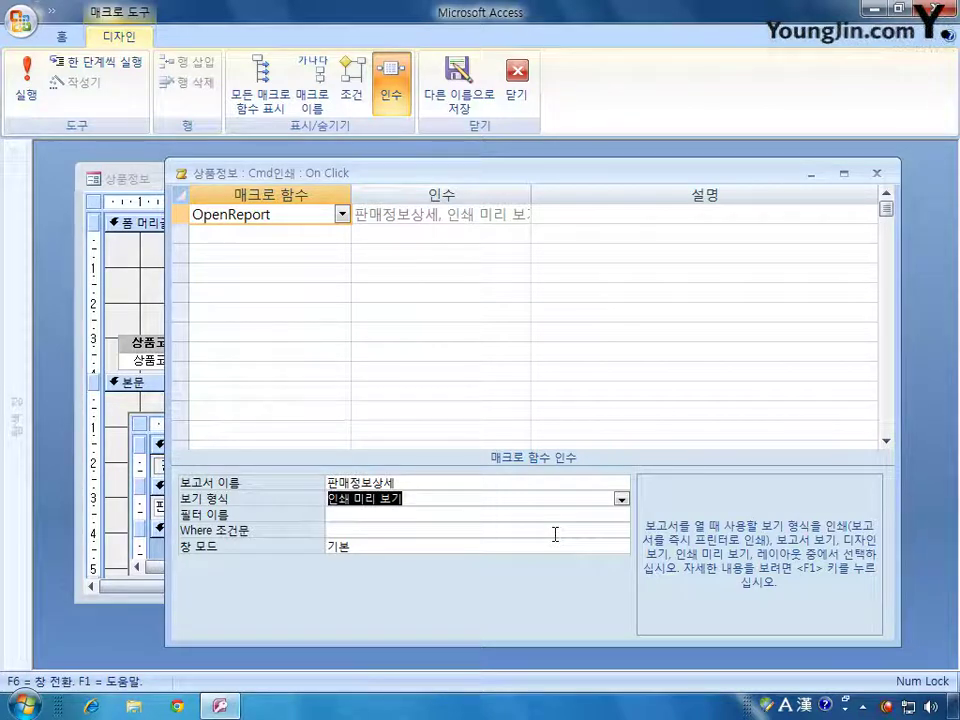
# - Begin the OpenReport action's Where condition in the expression builder with [상품코드] =
pyautogui.click(362, 530)
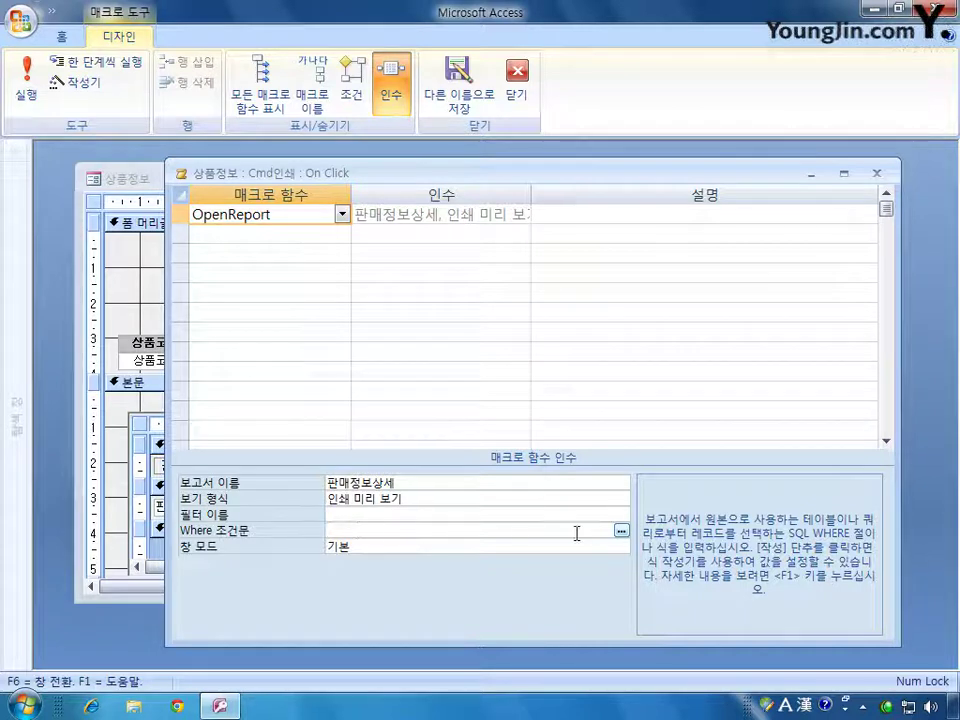
pyautogui.click(621, 530)
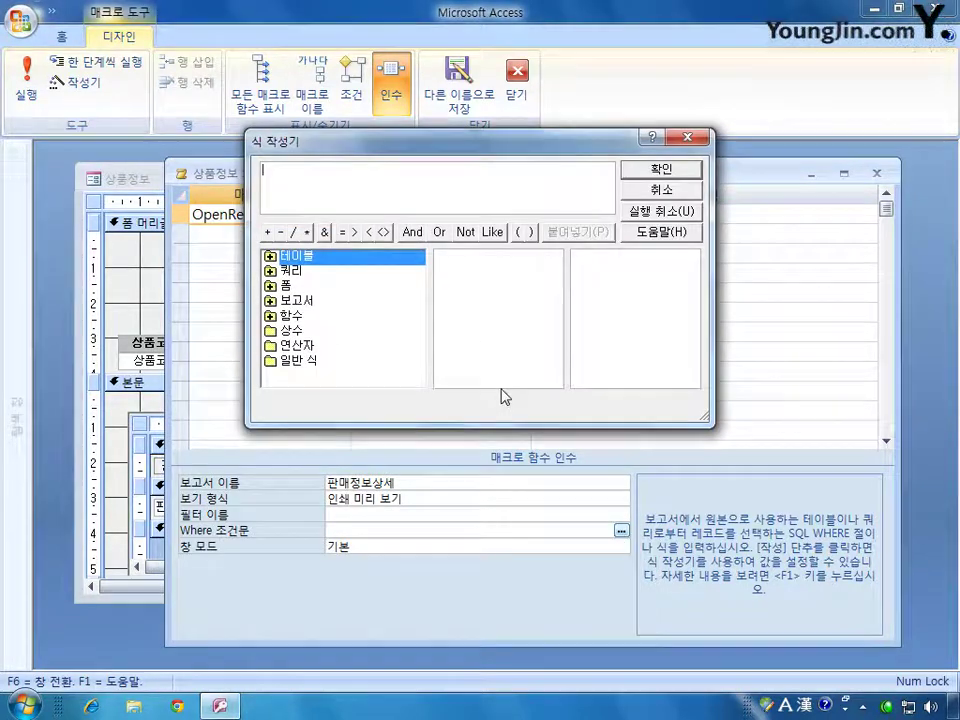
pyautogui.write('[tk')
pyautogui.press('BackSpace')
pyautogui.press('BackSpace')
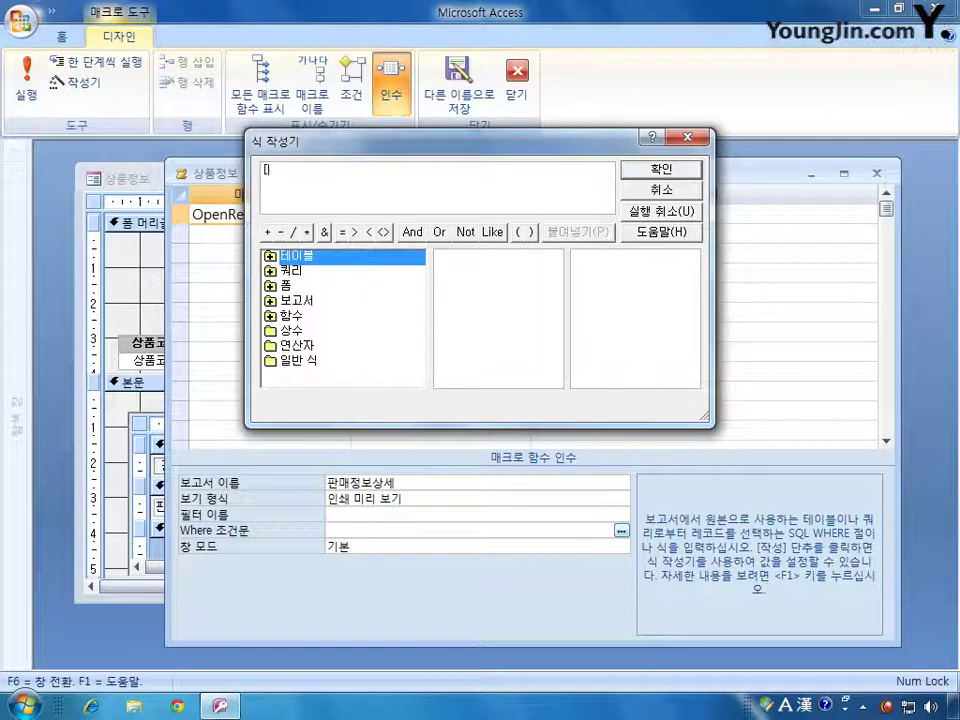
pyautogui.press('Hangul')
pyautogui.write('상품')
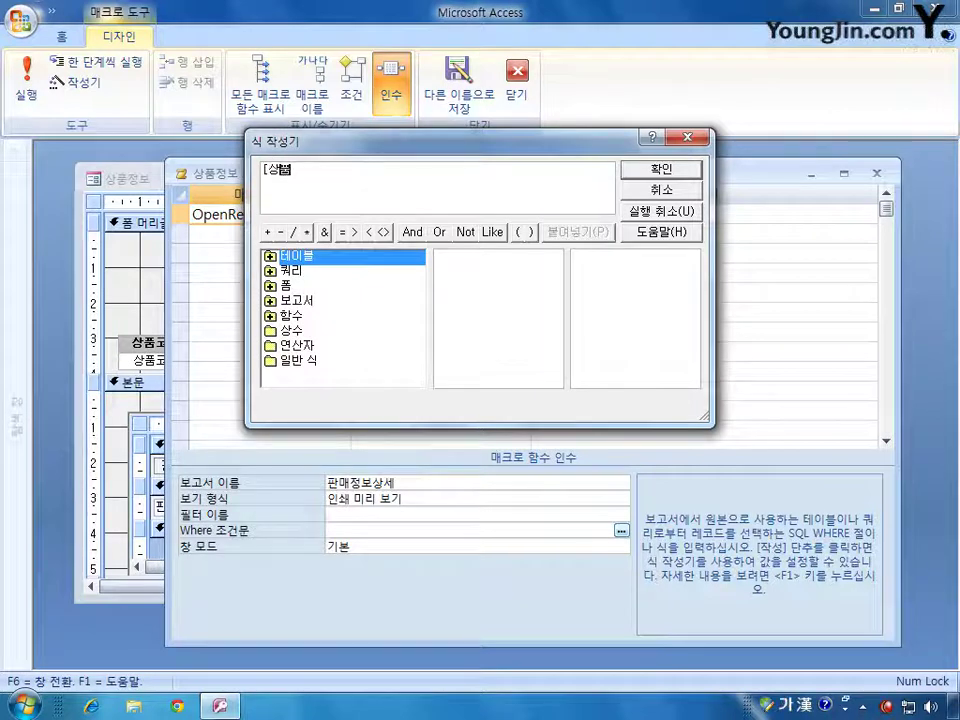
pyautogui.write('코드] =')
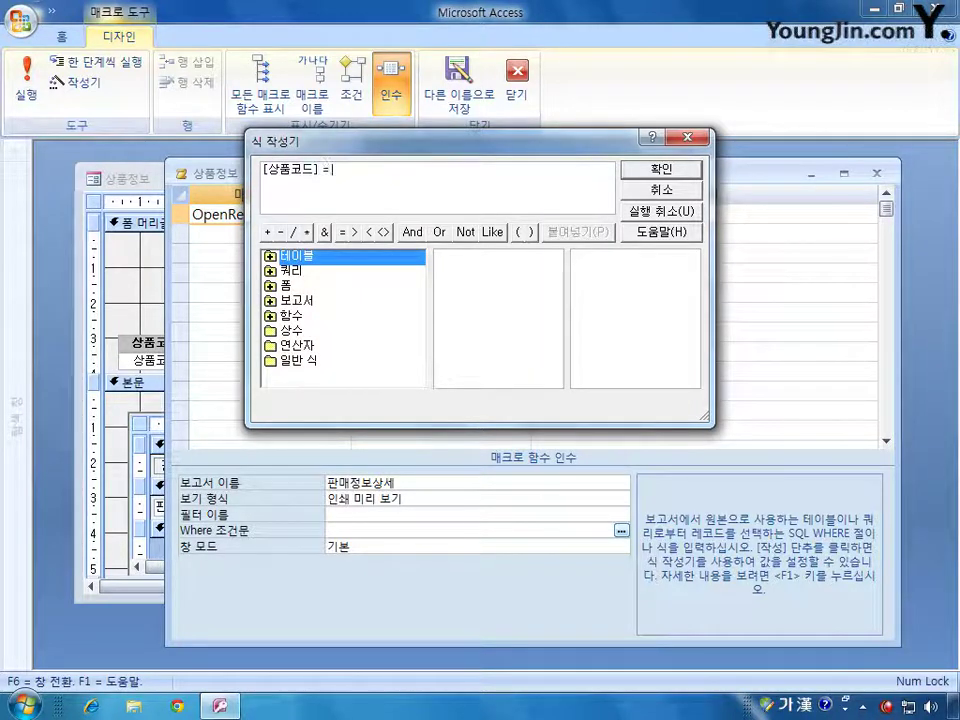
# - Complete the condition with the Txt상품코드 control of the loaded 상품정보 form and accept the expression
pyautogui.doubleClick(300, 287)
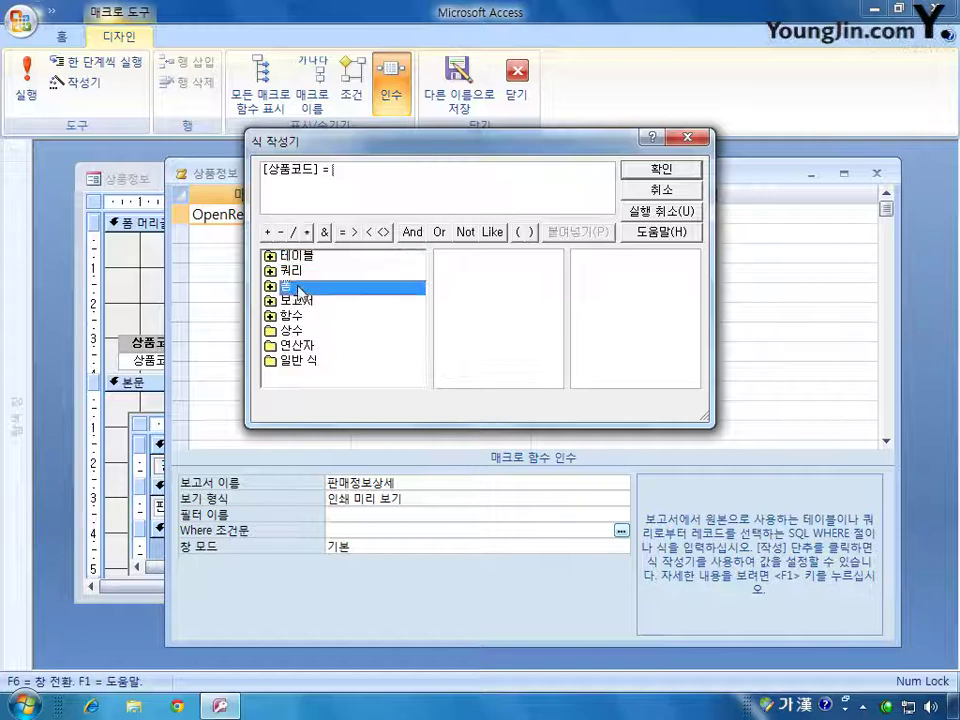
pyautogui.doubleClick(322, 300)
pyautogui.doubleClick(337, 315)
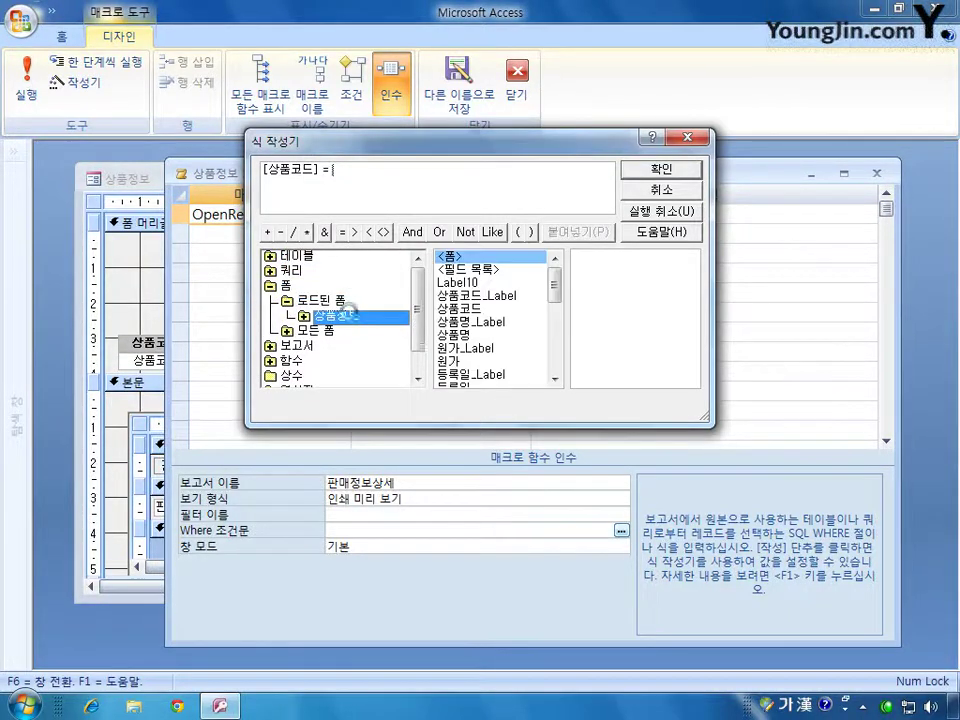
pyautogui.moveTo(553, 287); pyautogui.dragTo(555, 318)
pyautogui.doubleClick(498, 297)
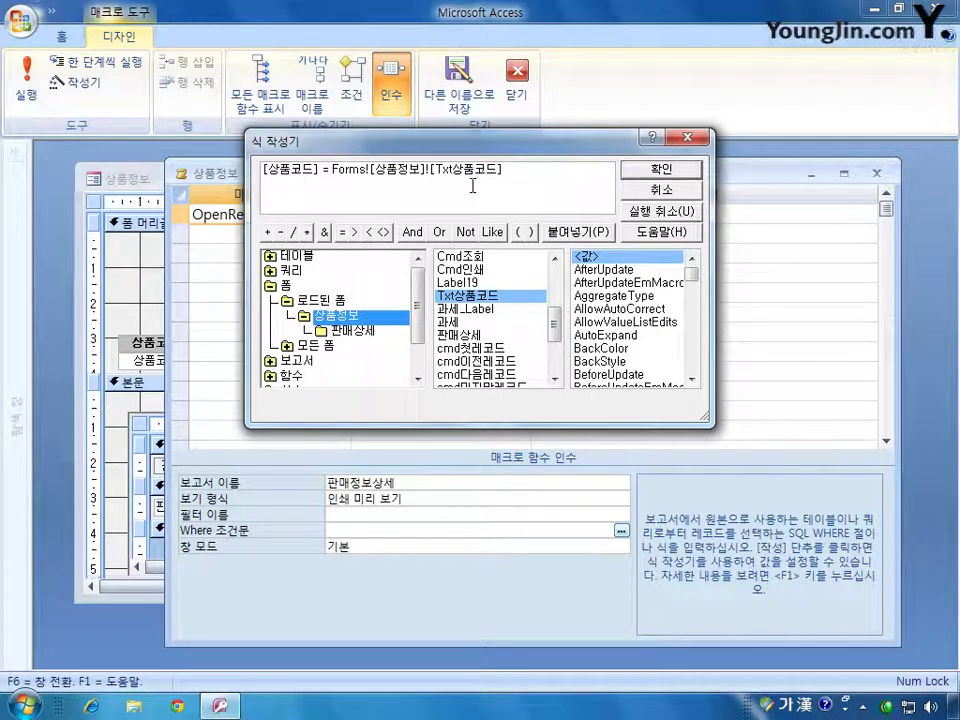
pyautogui.click(664, 169)
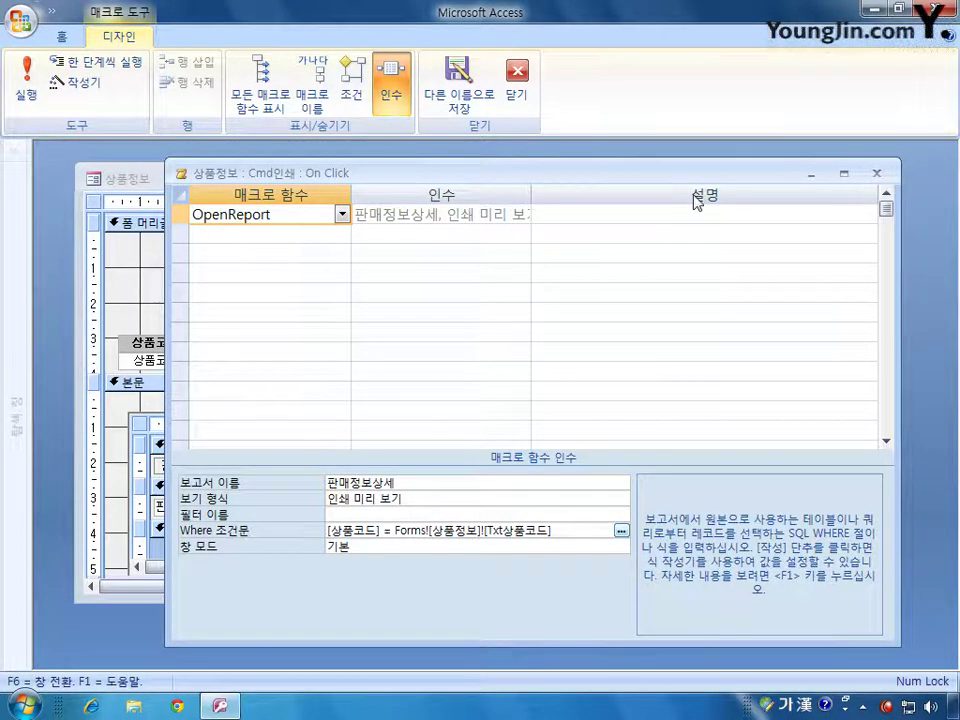
# - Save the macro under the name M인쇄
pyautogui.click(458, 90)
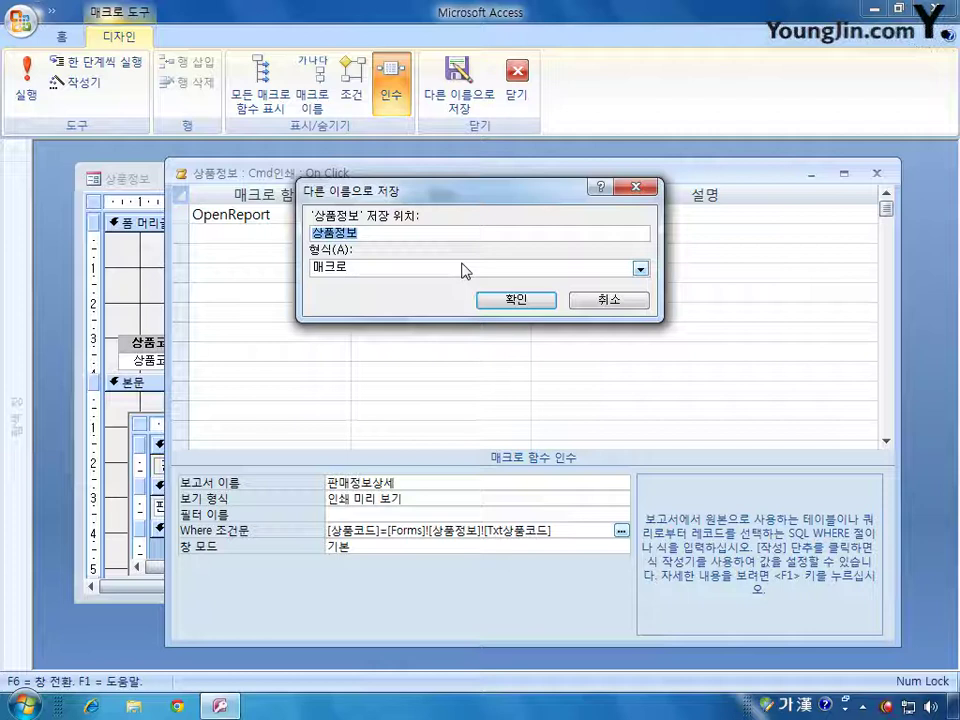
pyautogui.write('ㅡ')
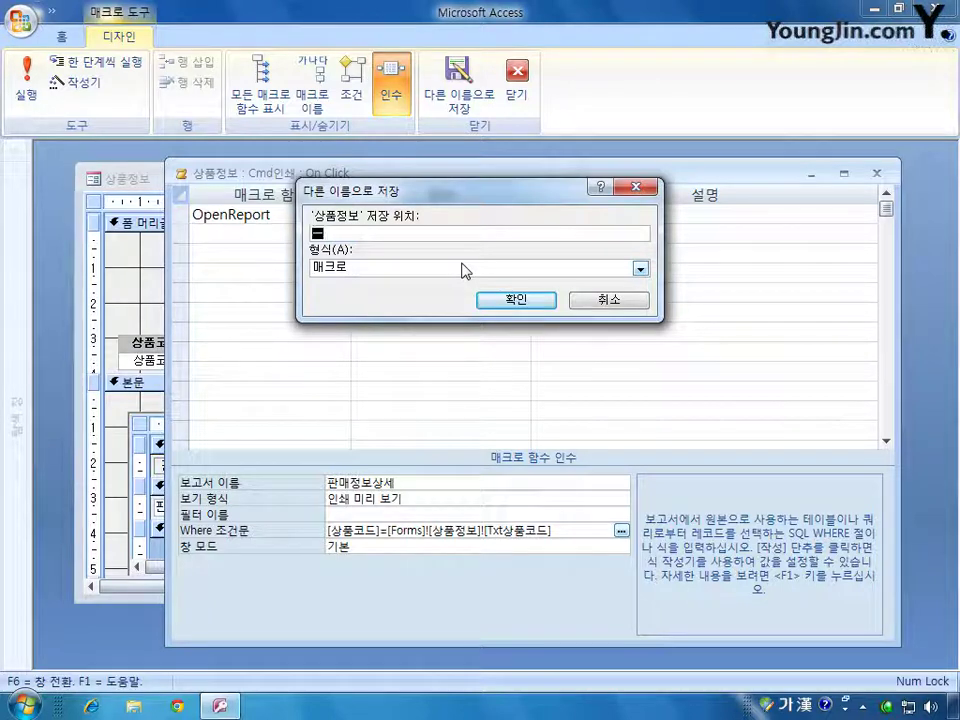
pyautogui.press('BackSpace')
pyautogui.press('Hangul')
pyautogui.write('M')
pyautogui.press('Hangul')
pyautogui.write('인쇄')
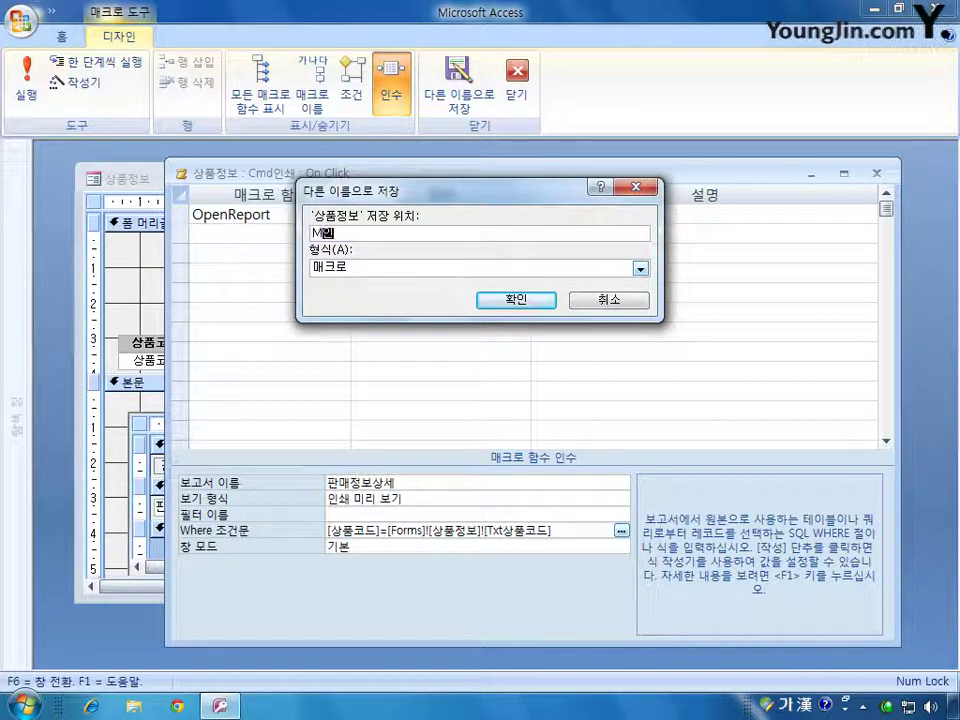
pyautogui.click(537, 302)
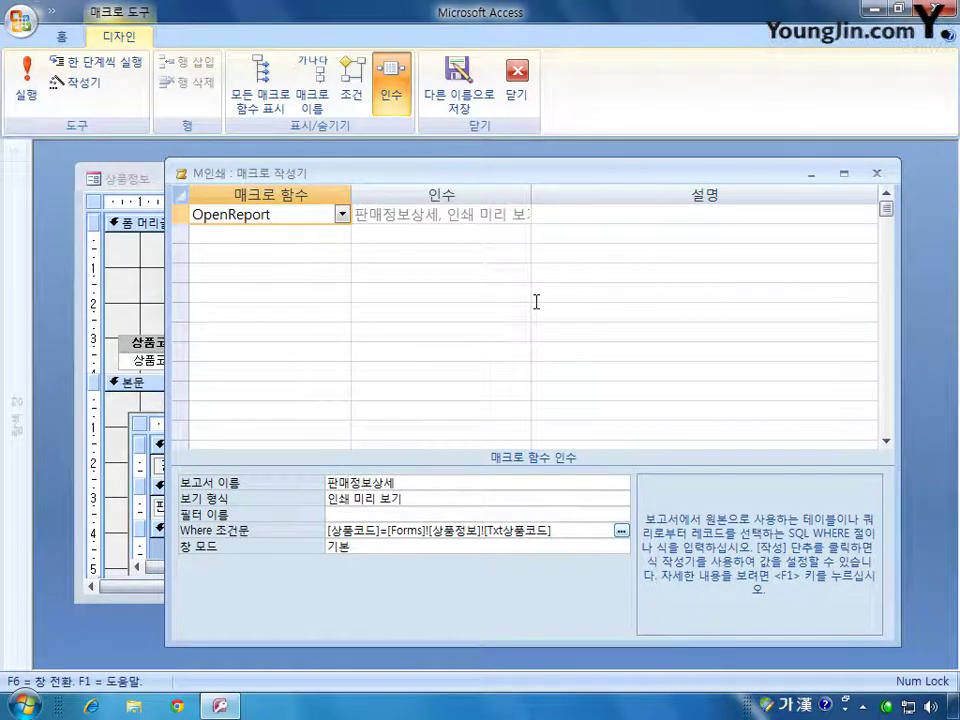
# - Close the macro builder, updating the button's event property, and close the property sheet and the 상품정보 form, saving the changes
pyautogui.click(877, 173)
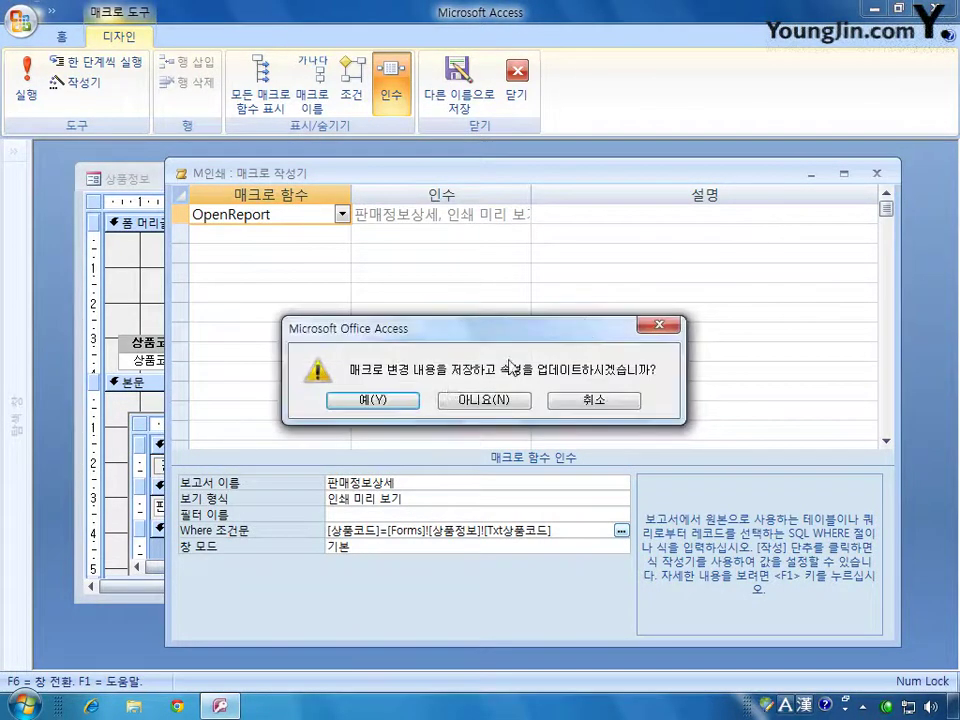
pyautogui.click(393, 398)
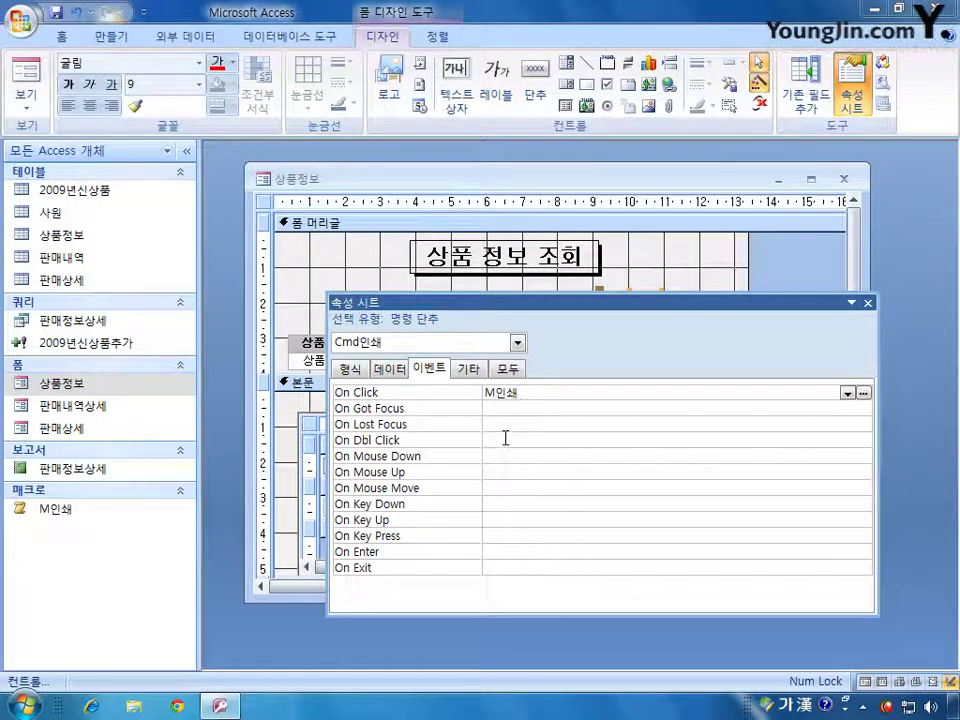
pyautogui.click(868, 302)
pyautogui.click(843, 178)
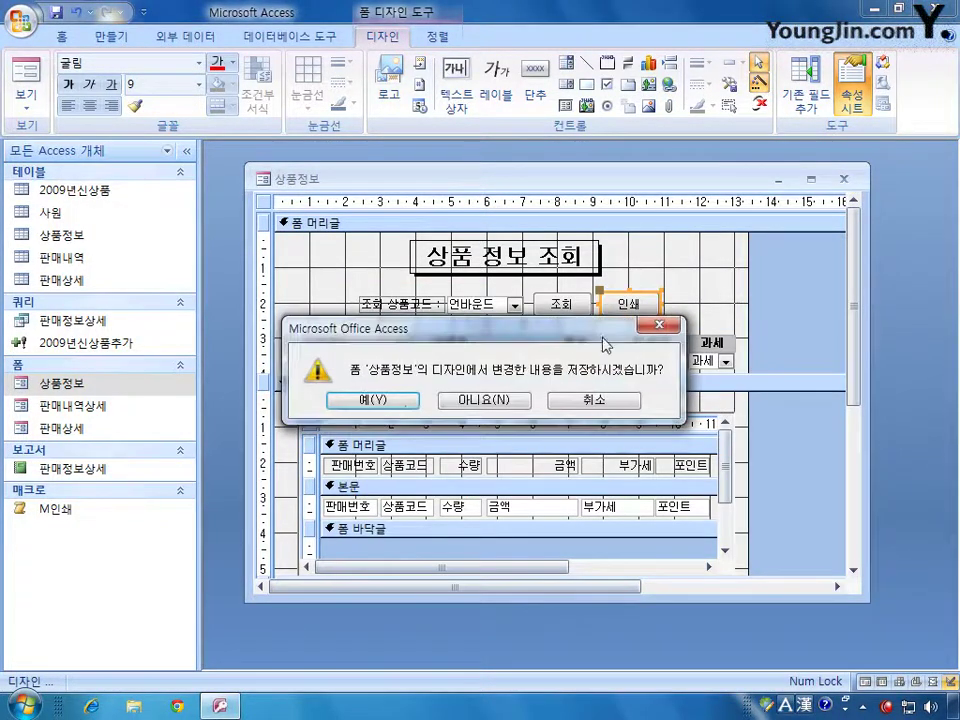
pyautogui.click(372, 399)
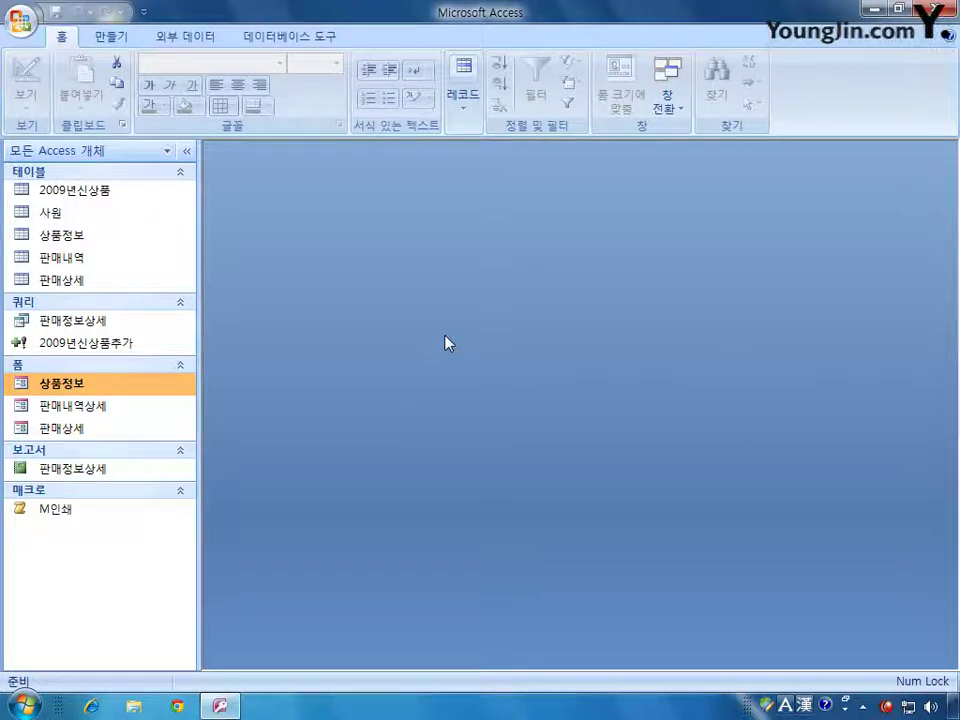
# - Create a new query in design view with the 판매상세 table and change its type to an update query
pyautogui.click(115, 37)
pyautogui.click(826, 100)
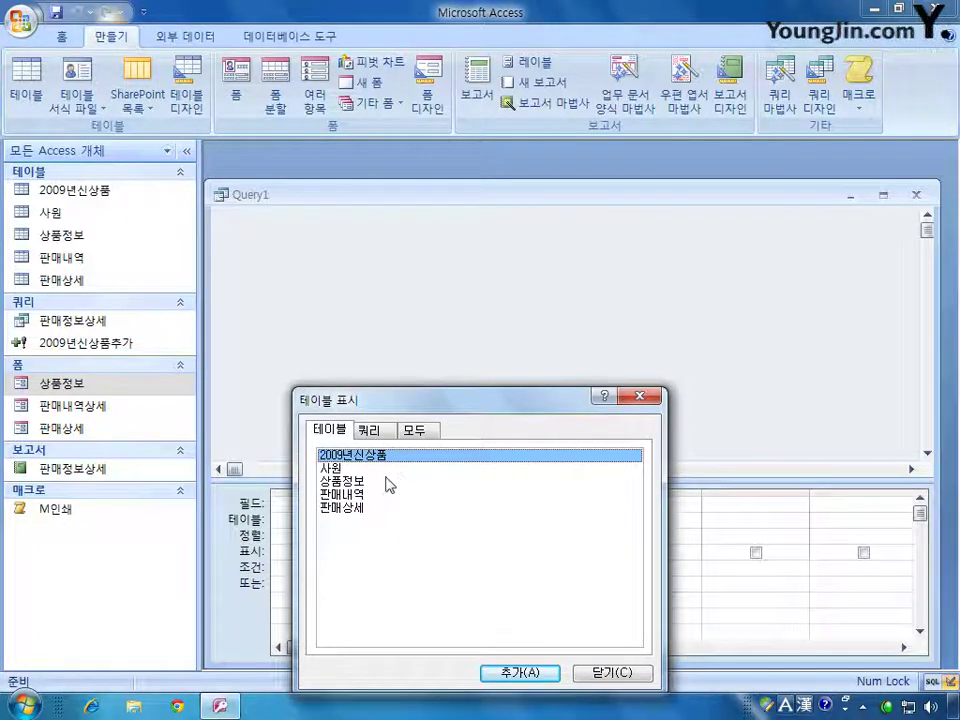
pyautogui.doubleClick(345, 507)
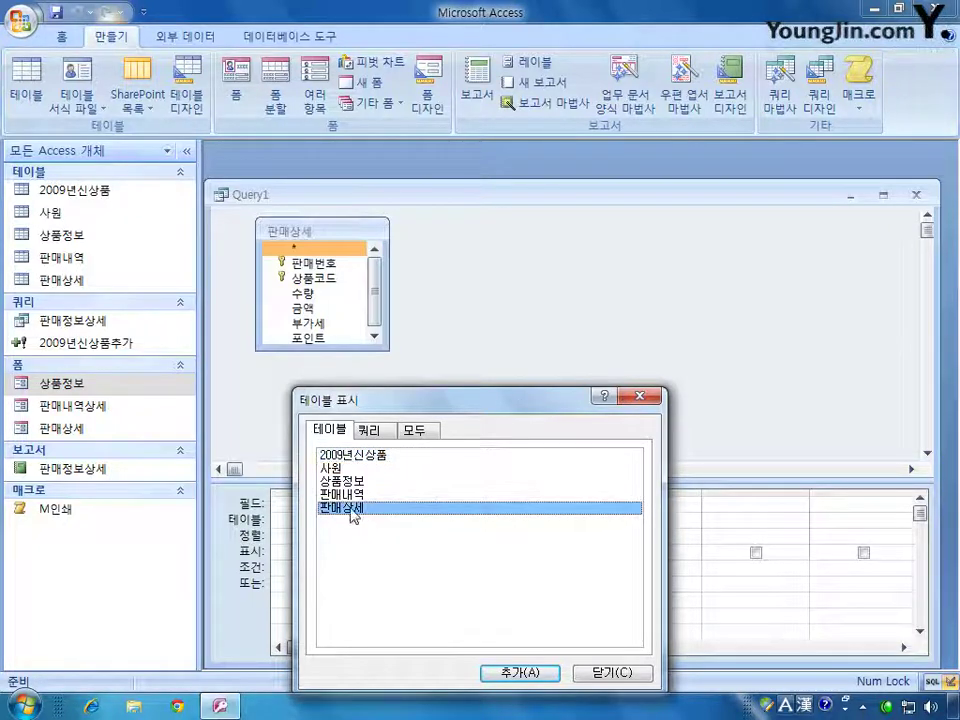
pyautogui.click(590, 671)
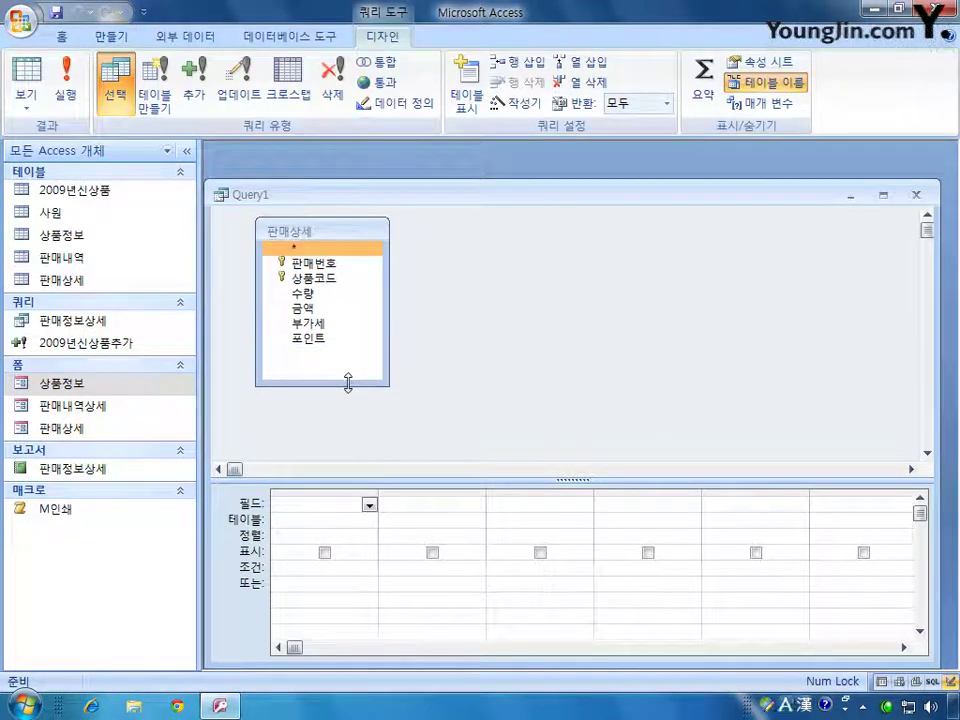
pyautogui.rightClick(546, 316)
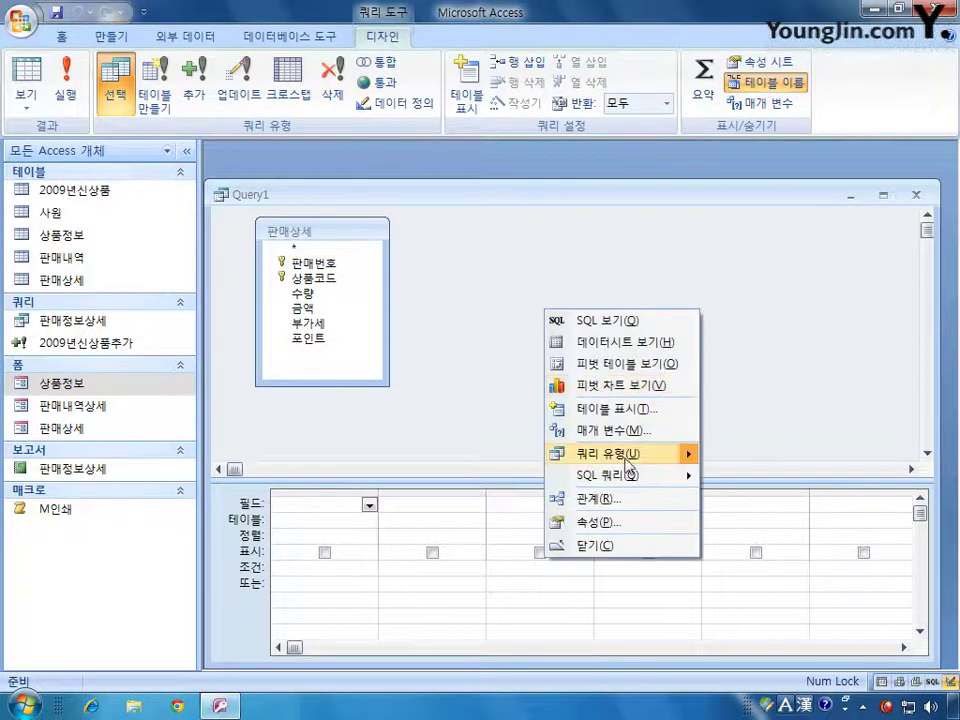
pyautogui.moveTo(625, 453)
pyautogui.click(775, 519)
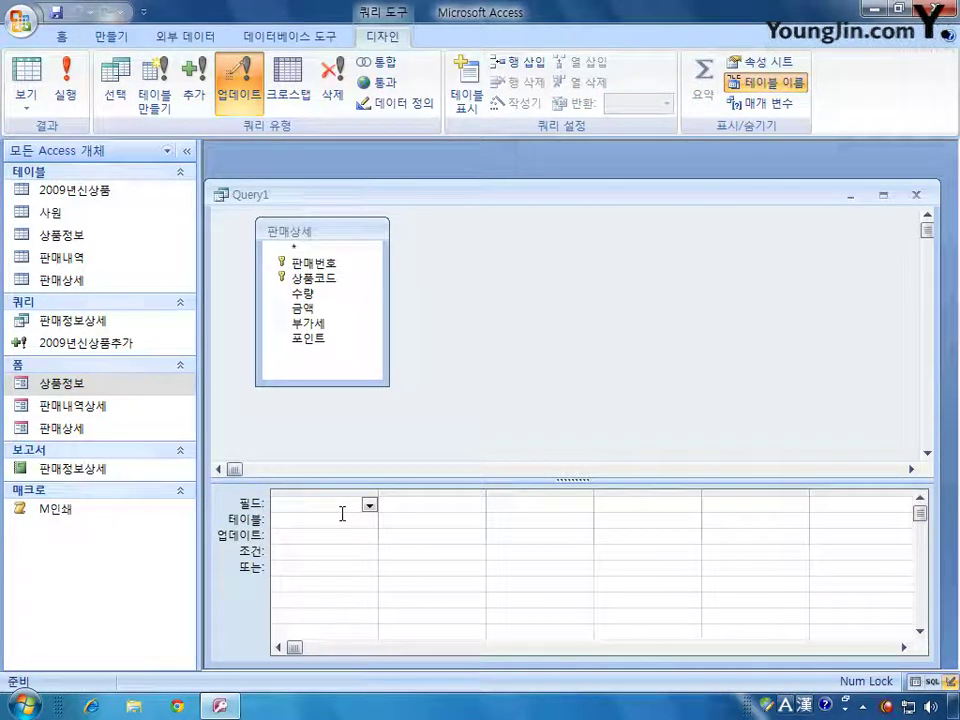
# - Add the 포인트 field to the update query and set its update expression to [금액]/1000
pyautogui.click(304, 332)
pyautogui.doubleClick(305, 338)
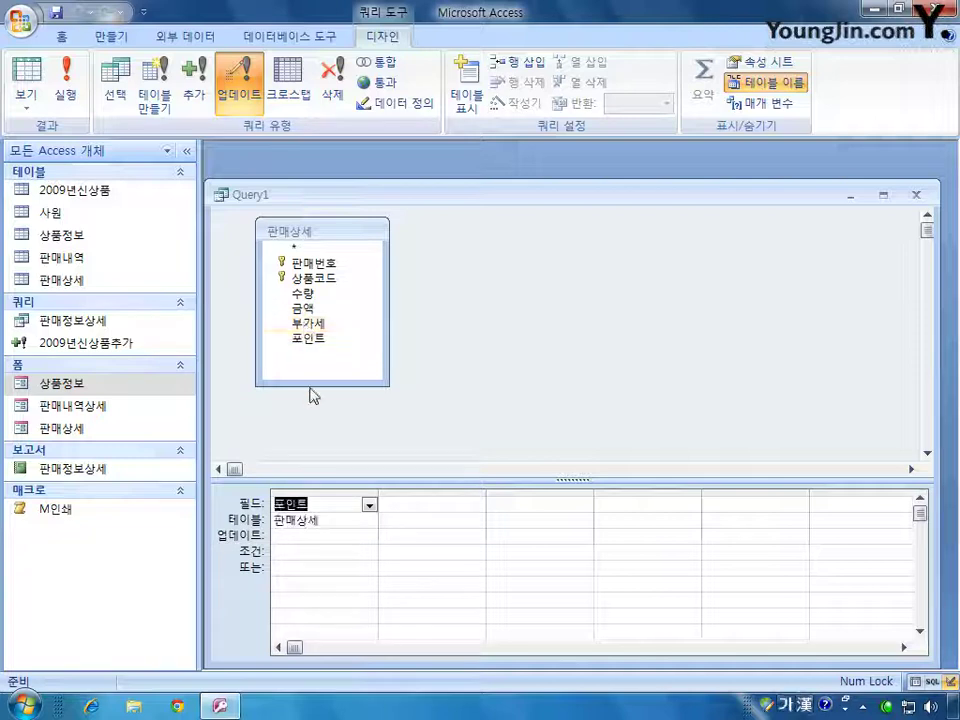
pyautogui.click(297, 537)
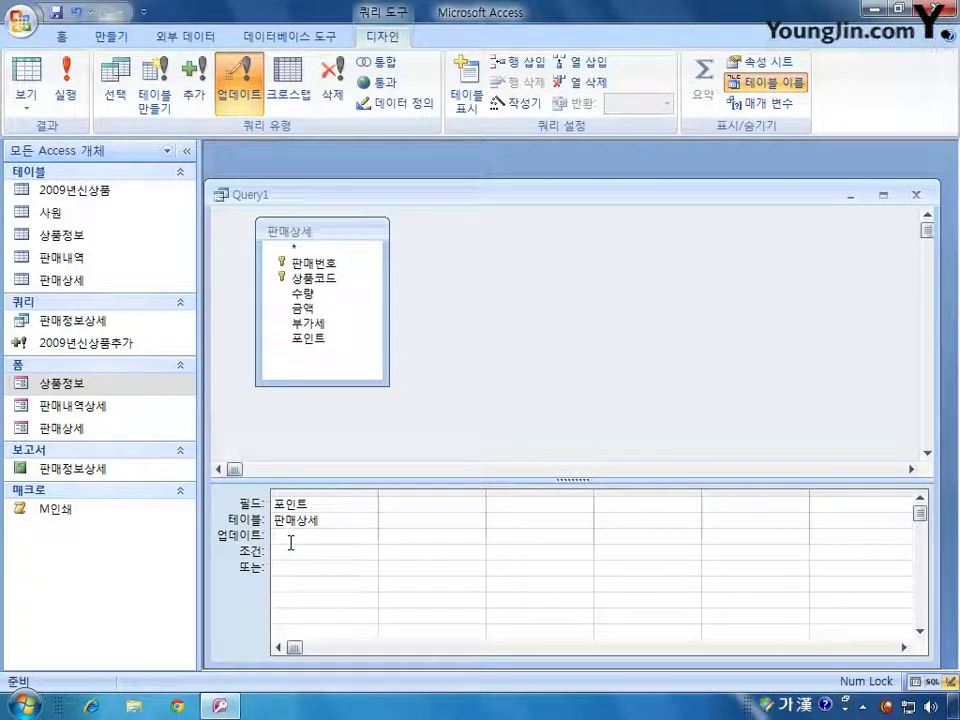
pyautogui.write('금액')
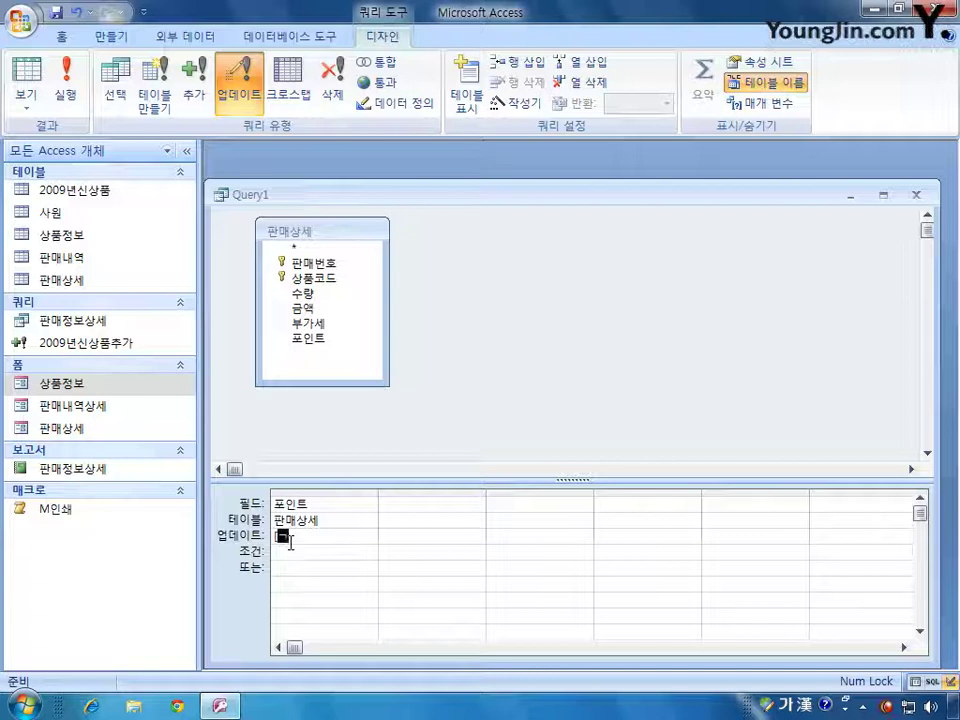
pyautogui.write(']')
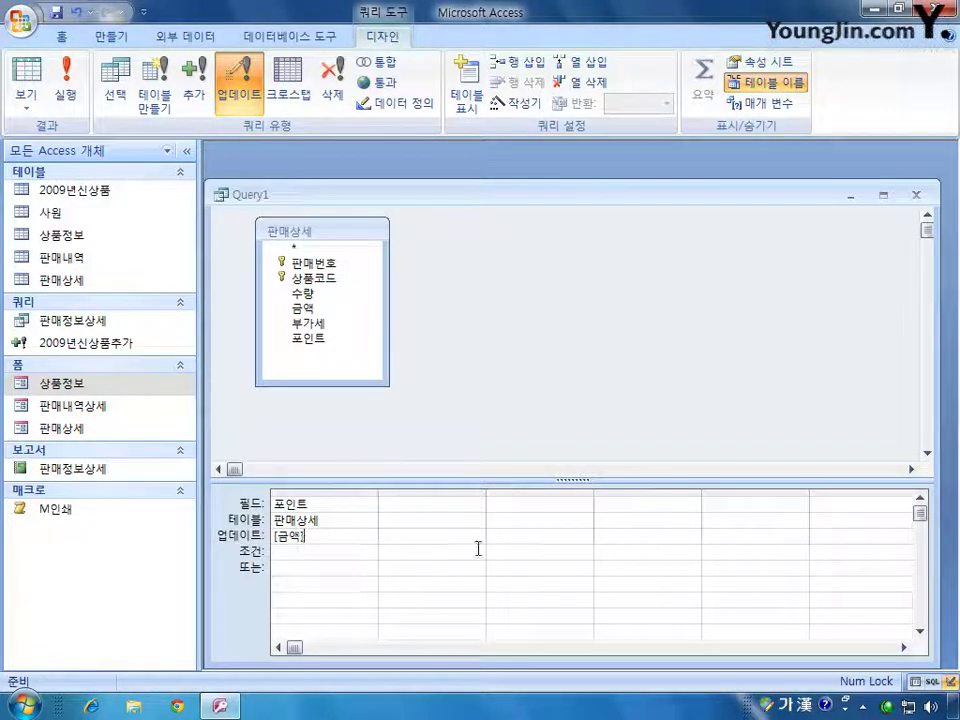
pyautogui.write('/1000')
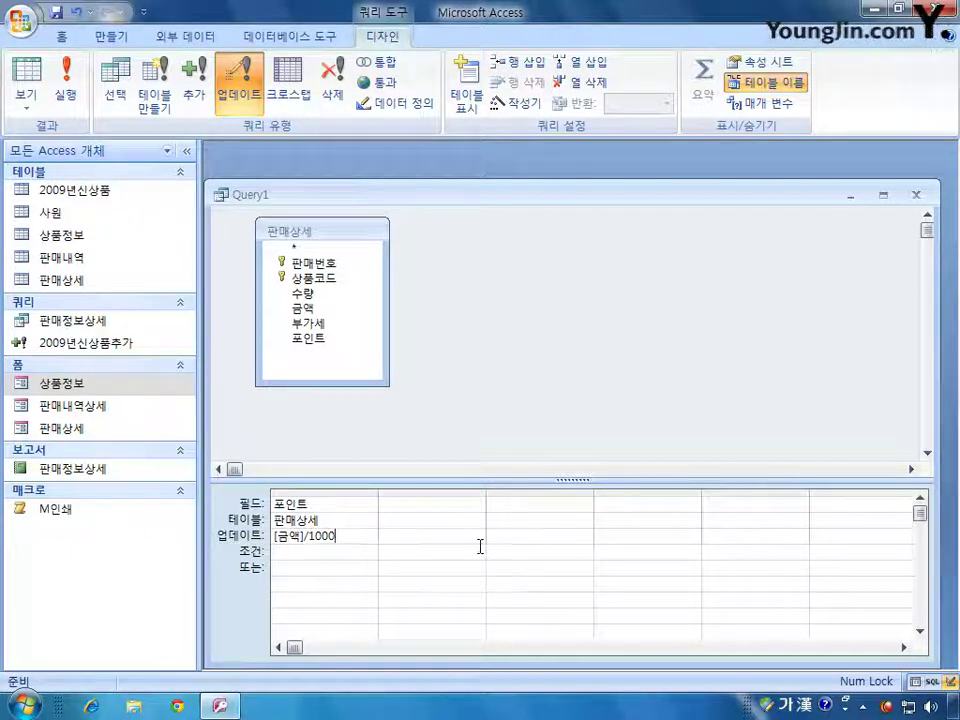
# - Add the 금액 field to the update query with the criterion >=50000
pyautogui.click(347, 339)
pyautogui.doubleClick(326, 317)
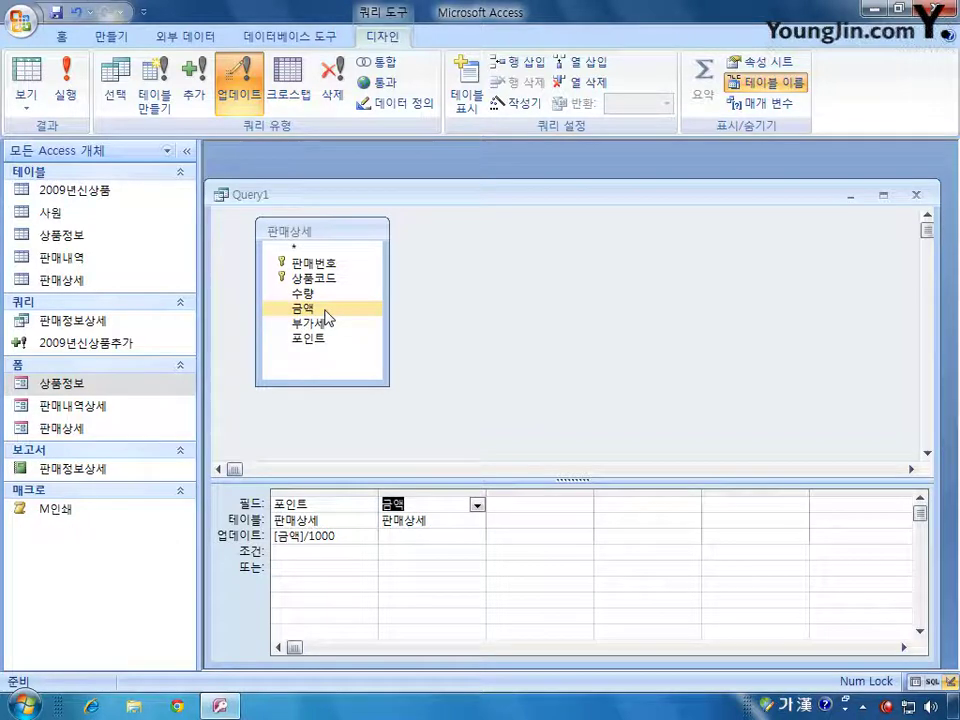
pyautogui.click(428, 555)
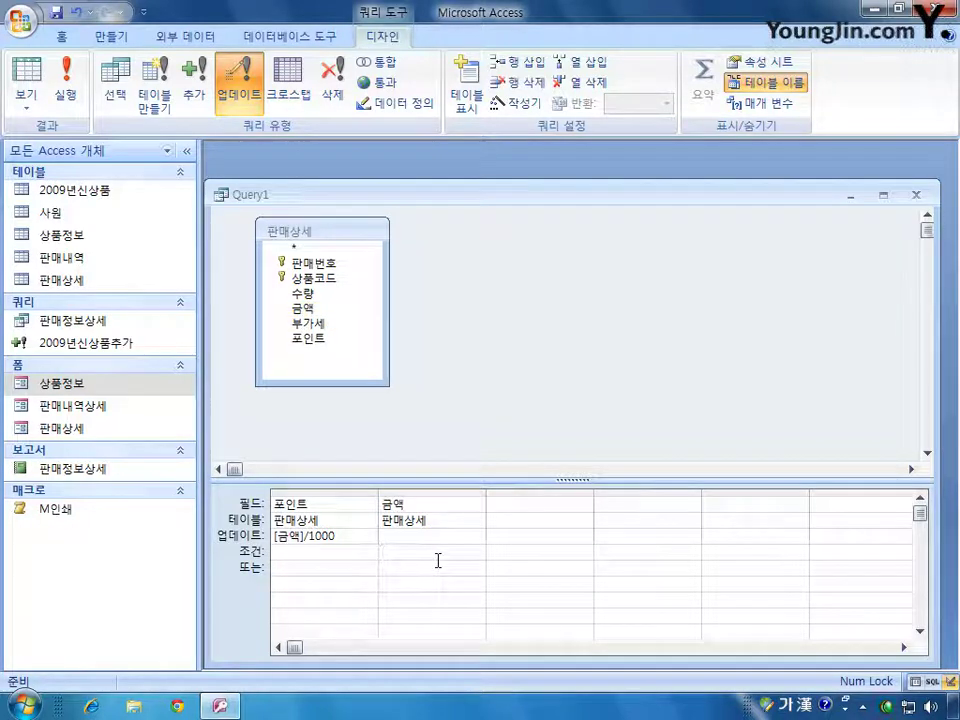
pyautogui.write('>=')
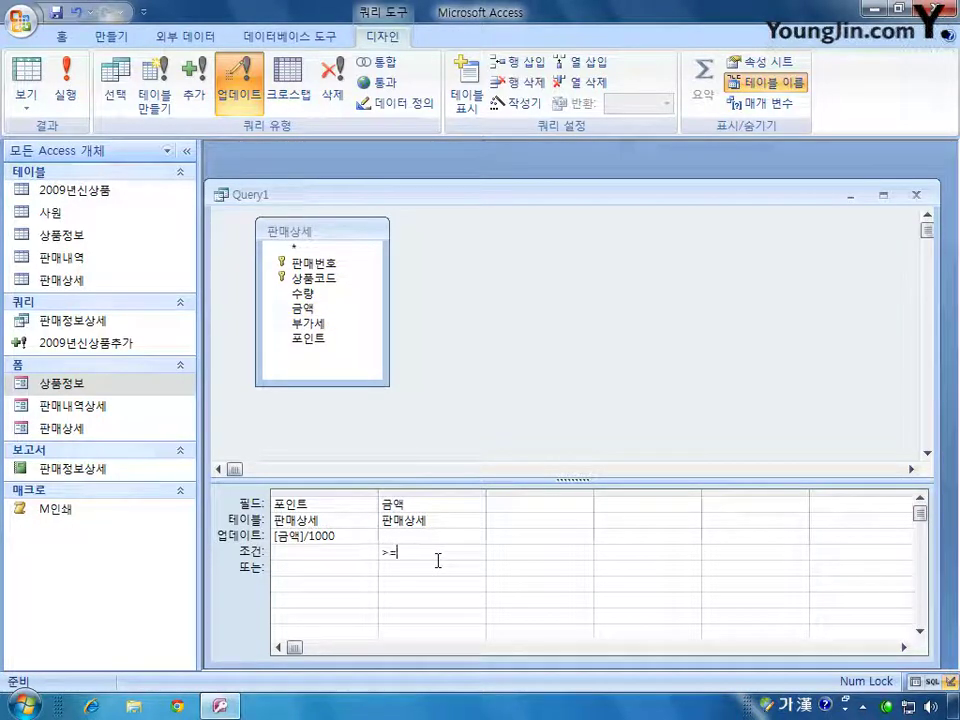
pyautogui.write('50000')
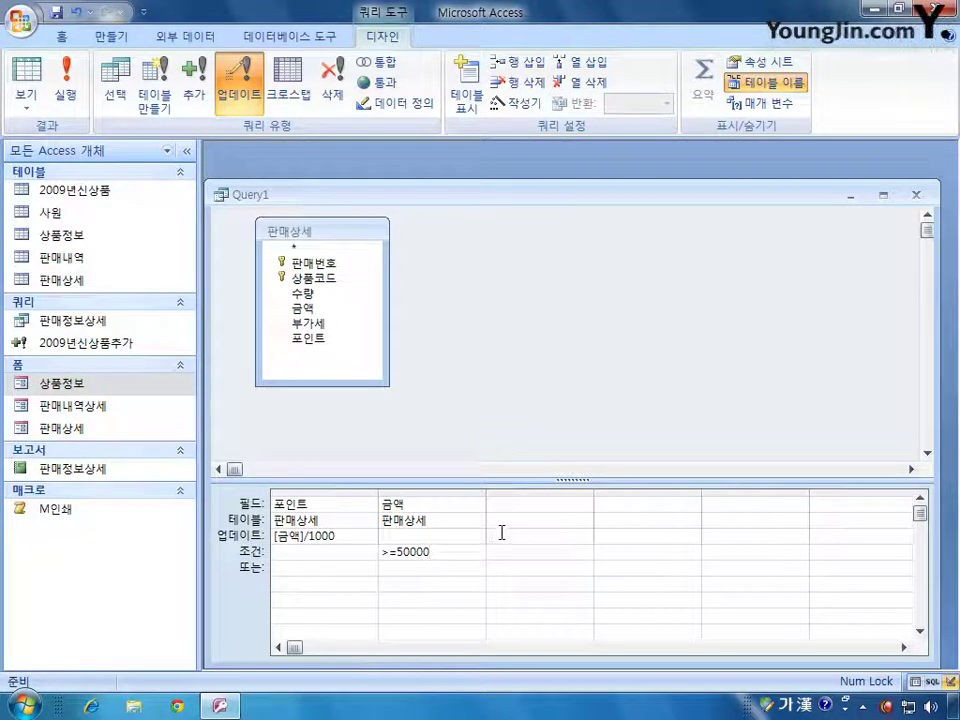
# - Close the update query and save it under the name 포인트계산
pyautogui.click(915, 195)
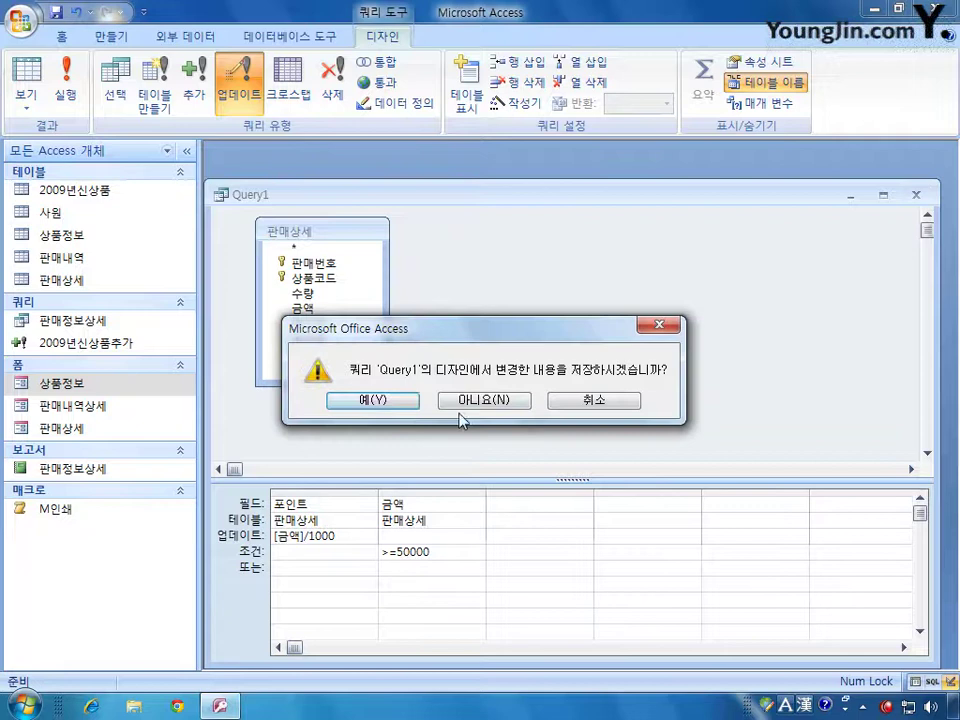
pyautogui.click(401, 403)
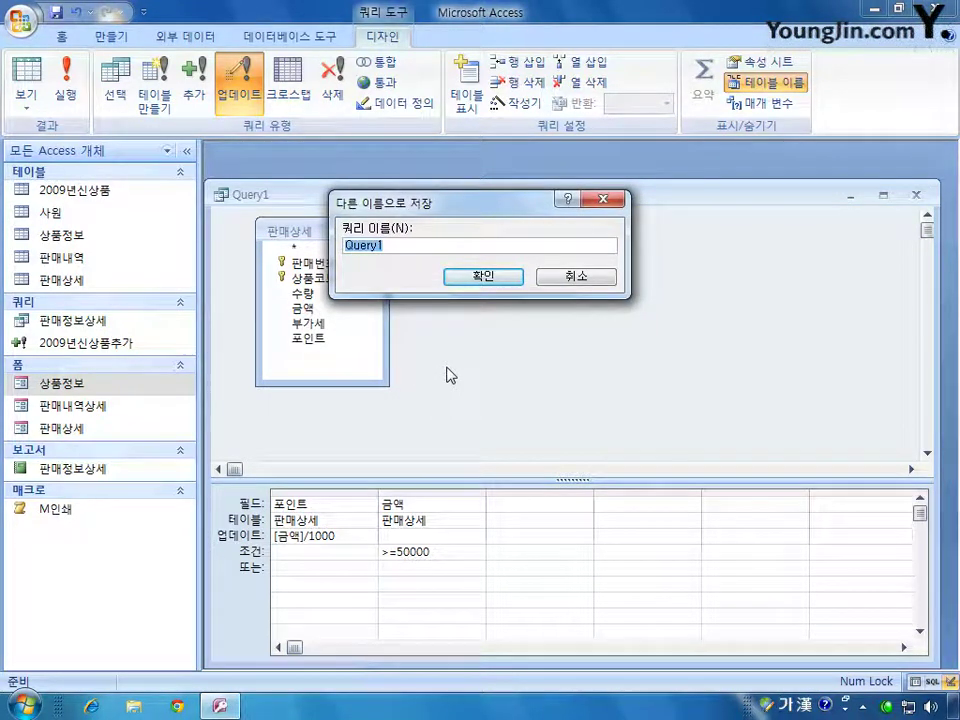
pyautogui.write('포인트계사ㄴ')
pyautogui.press('Return')
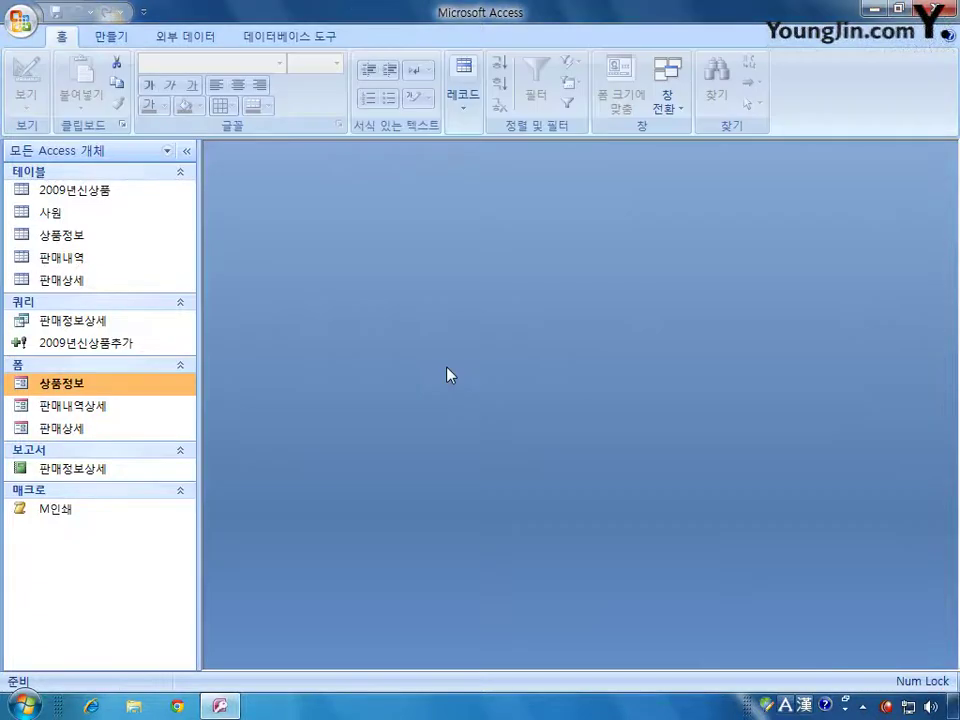
# - Run the 포인트계산 update query and accept updating the records
pyautogui.doubleClick(107, 343)
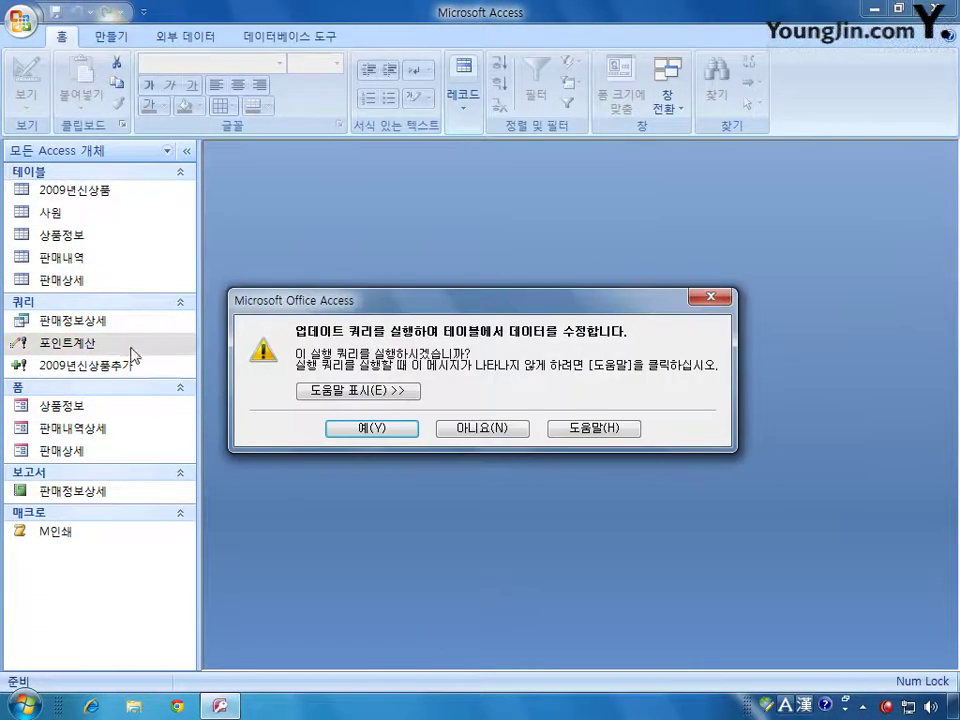
pyautogui.click(364, 428)
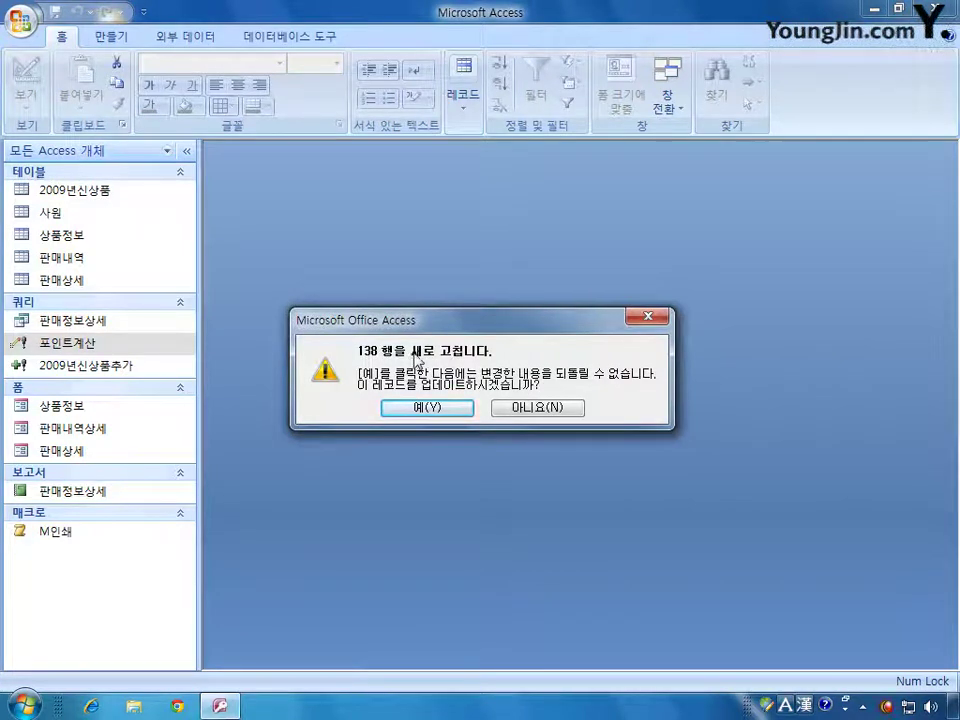
pyautogui.click(444, 409)
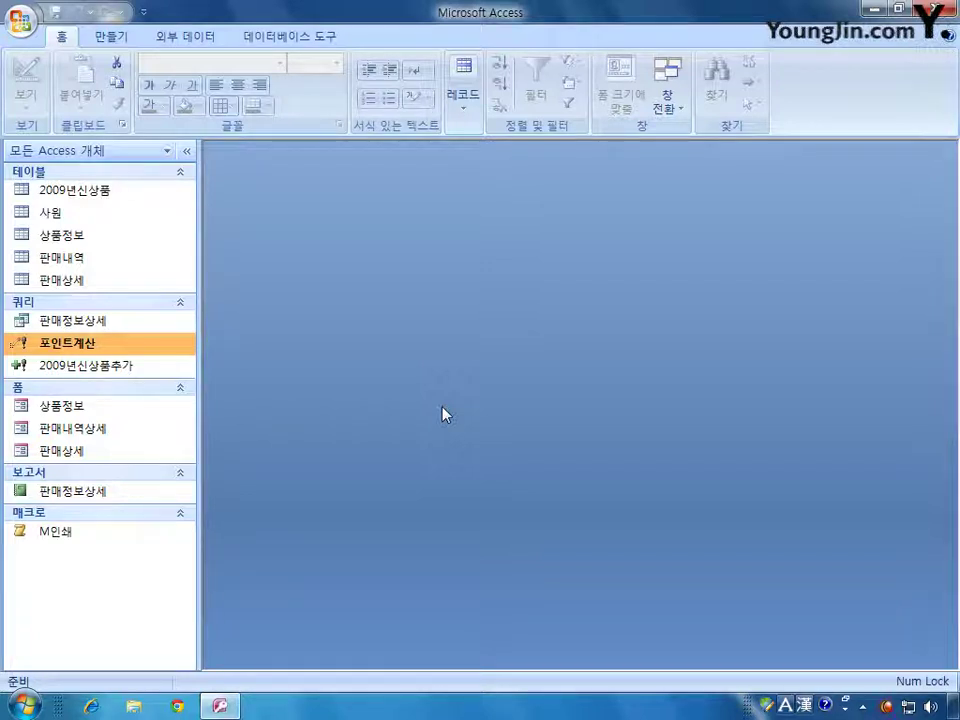
# - Create a new query in design view with the 상품정보 and 판매상세 tables
pyautogui.click(118, 37)
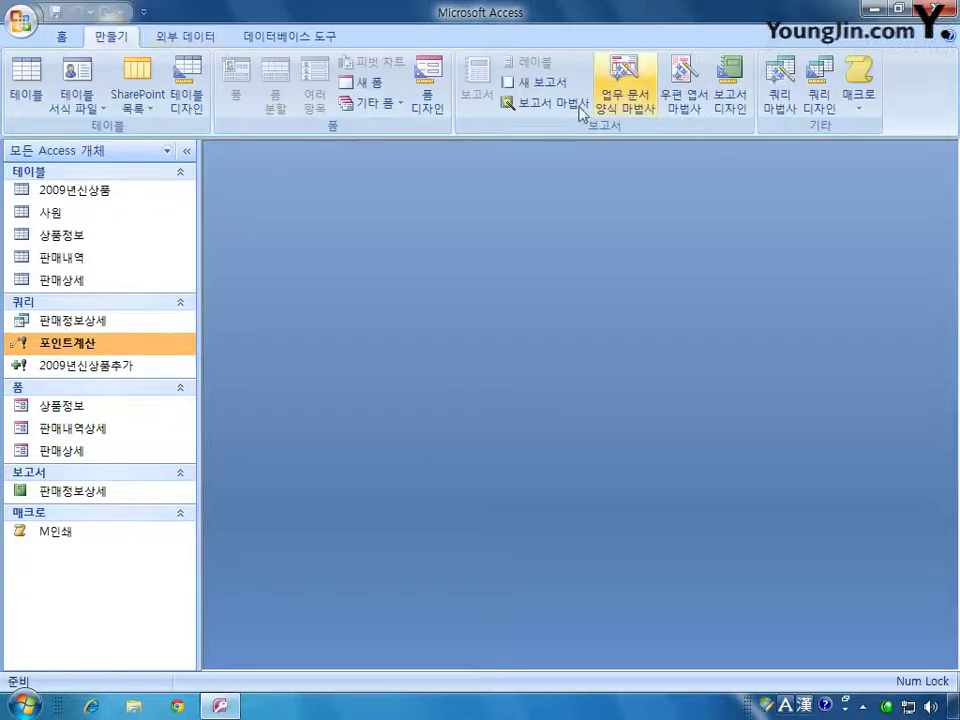
pyautogui.click(819, 95)
pyautogui.moveTo(514, 401); pyautogui.dragTo(576, 305)
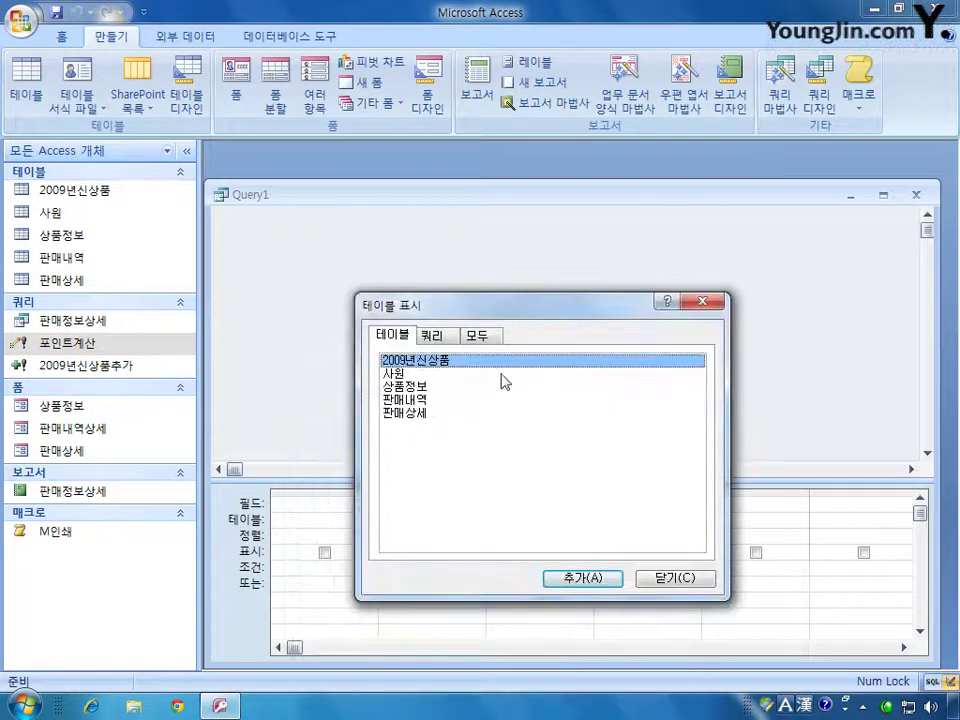
pyautogui.click(424, 388)
pyautogui.doubleClick(424, 388)
pyautogui.doubleClick(432, 412)
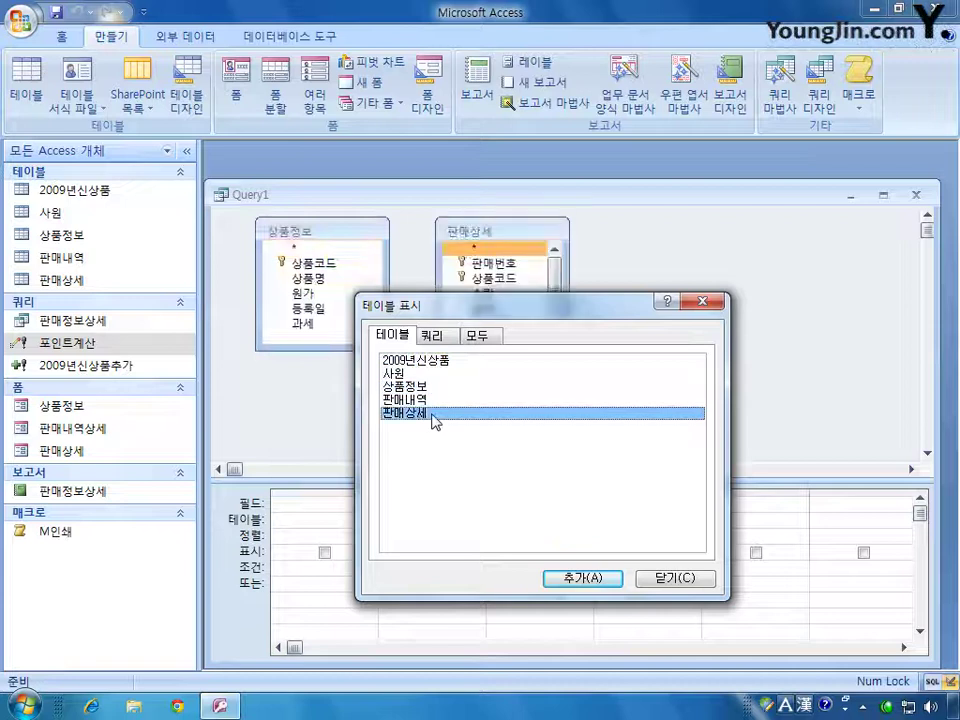
pyautogui.click(675, 578)
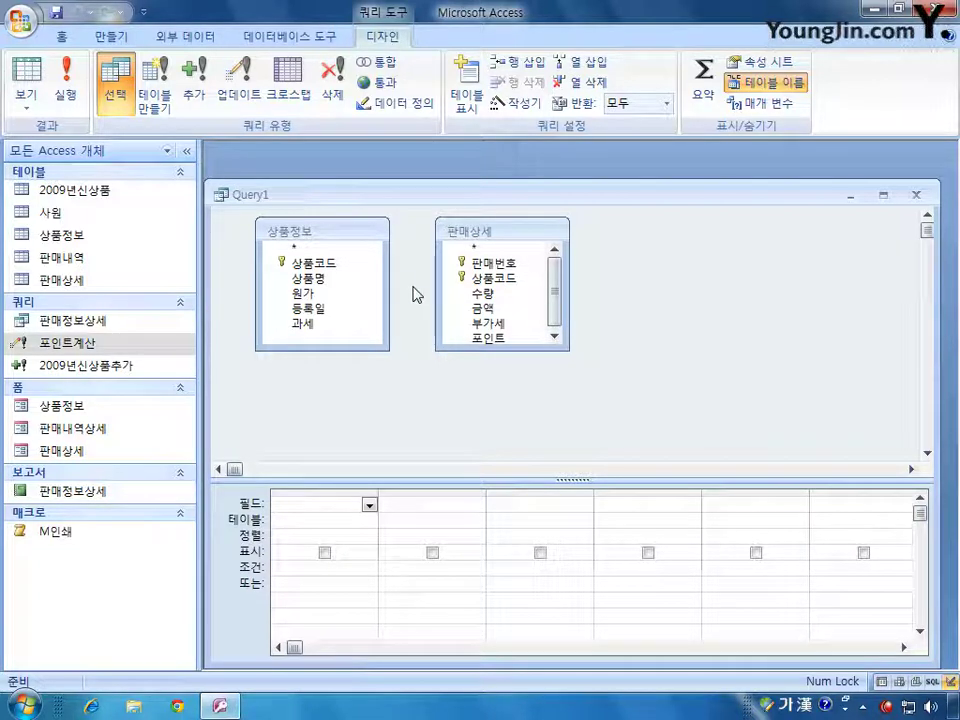
# - Add 상품코드 and 상품명 from 상품정보 and 판매번호 and 수량 from 판매상세 to the query grid
pyautogui.click(327, 265)
pyautogui.press('Hangul')
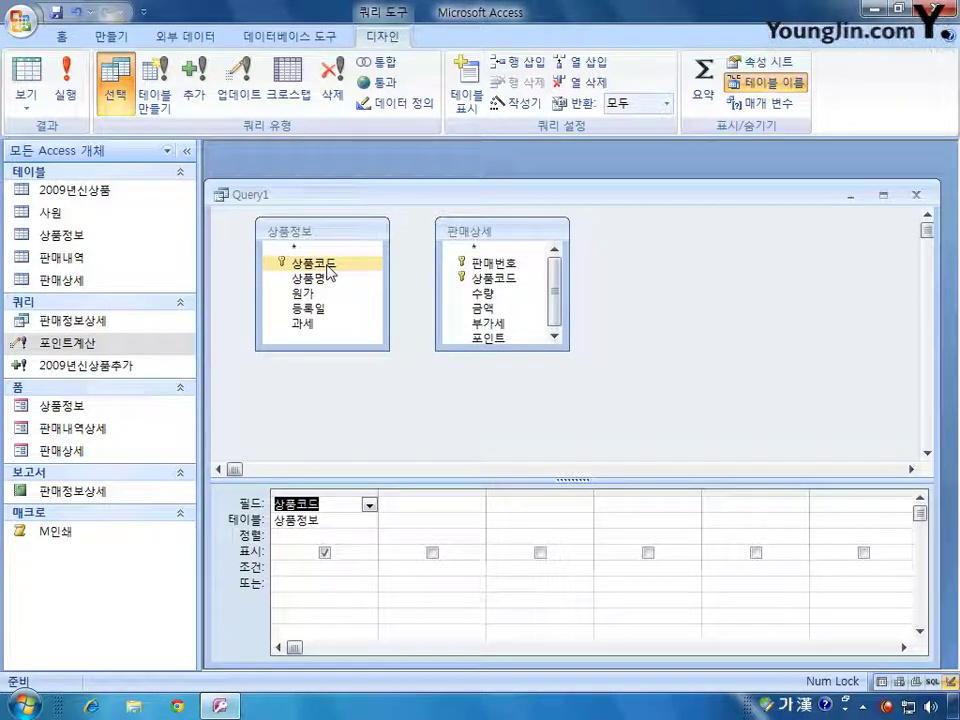
pyautogui.doubleClick(327, 279)
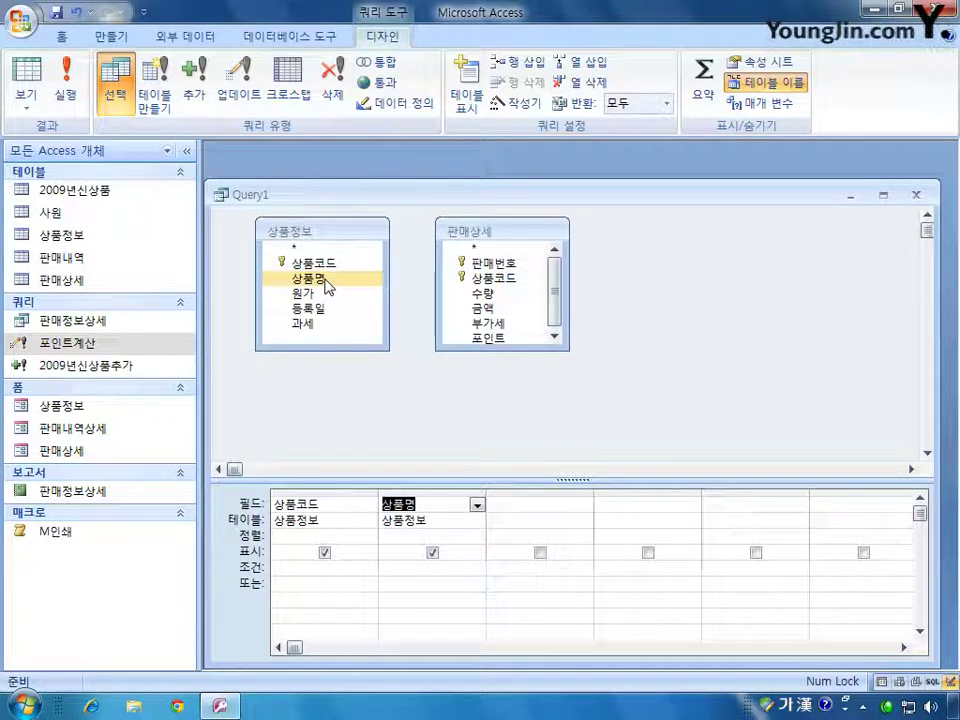
pyautogui.doubleClick(493, 264)
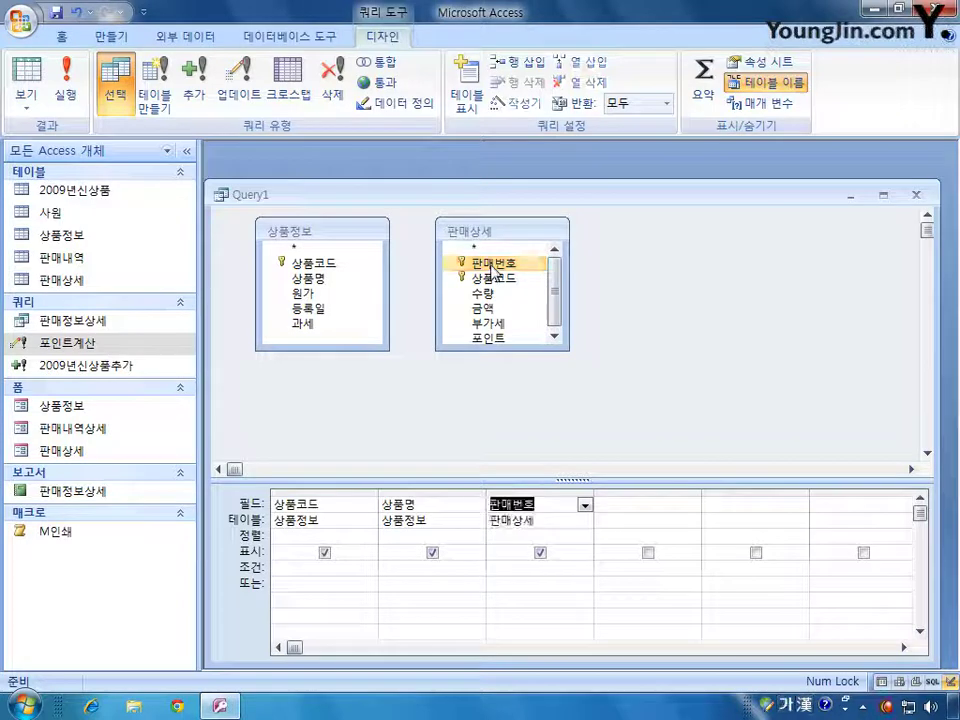
pyautogui.click(488, 293)
pyautogui.doubleClick(488, 294)
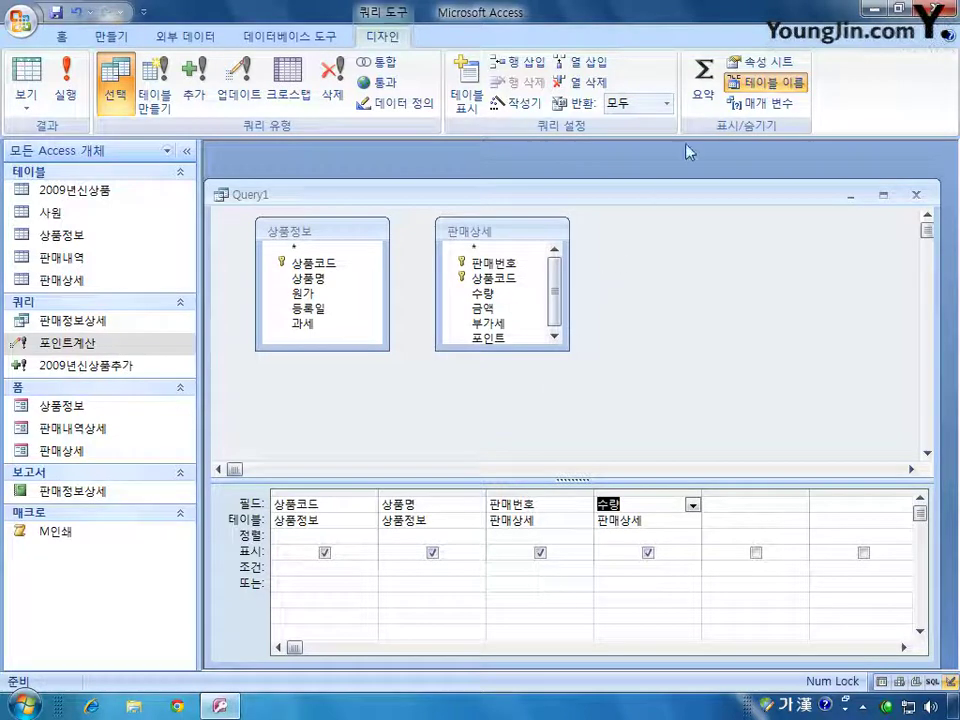
# - Turn on the query's 요약 row and summarize 판매번호 by 개수 and 수량 by 합계
pyautogui.click(704, 80)
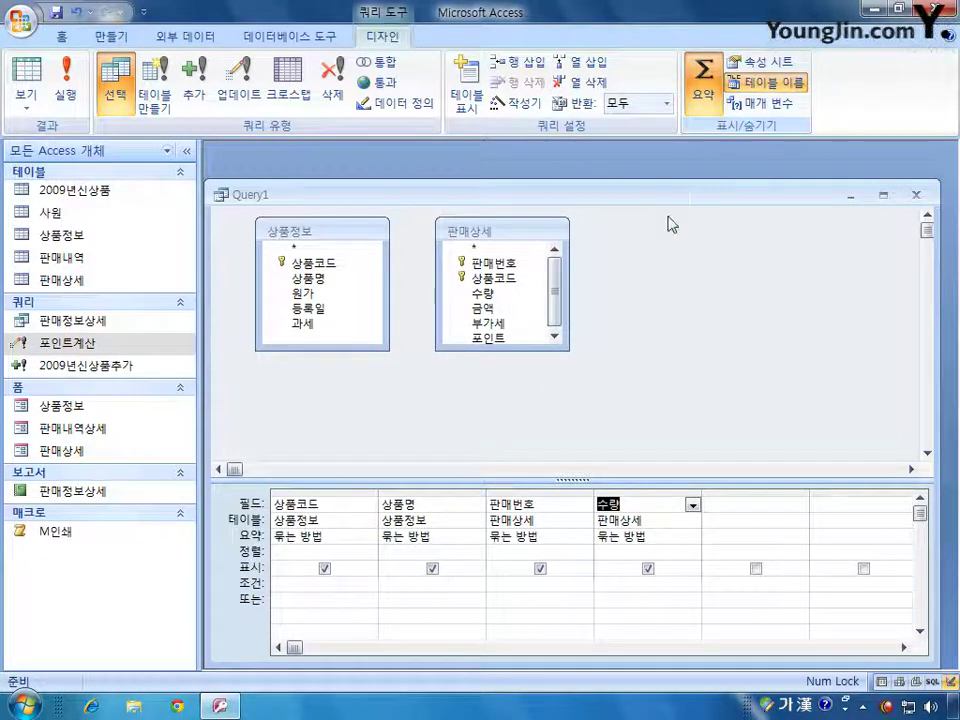
pyautogui.click(585, 537)
pyautogui.click(585, 537)
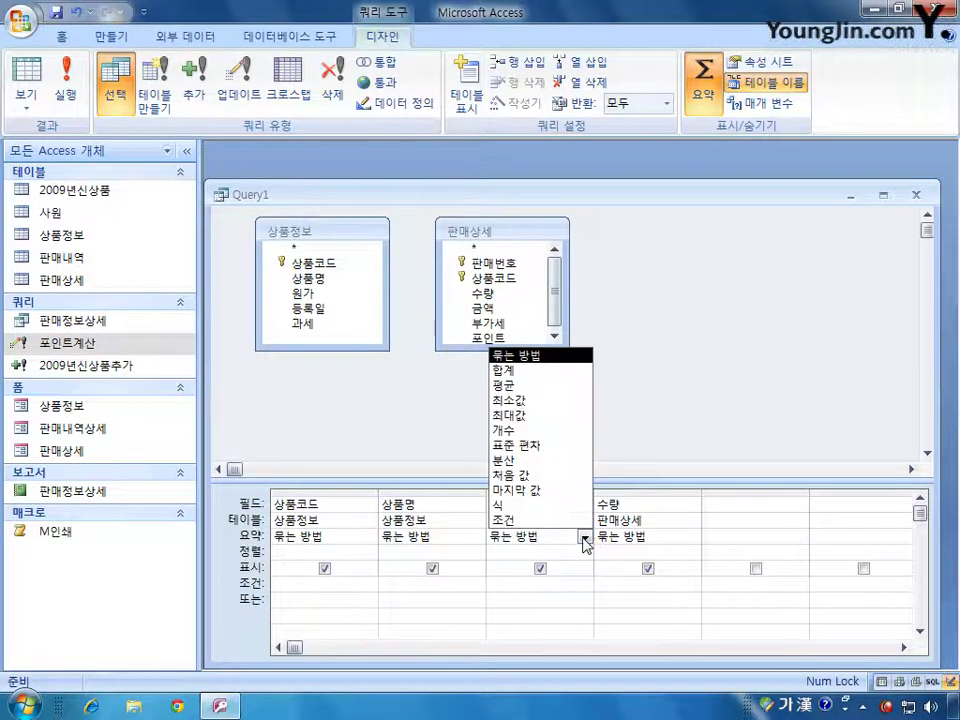
pyautogui.click(505, 430)
pyautogui.click(692, 538)
pyautogui.click(692, 538)
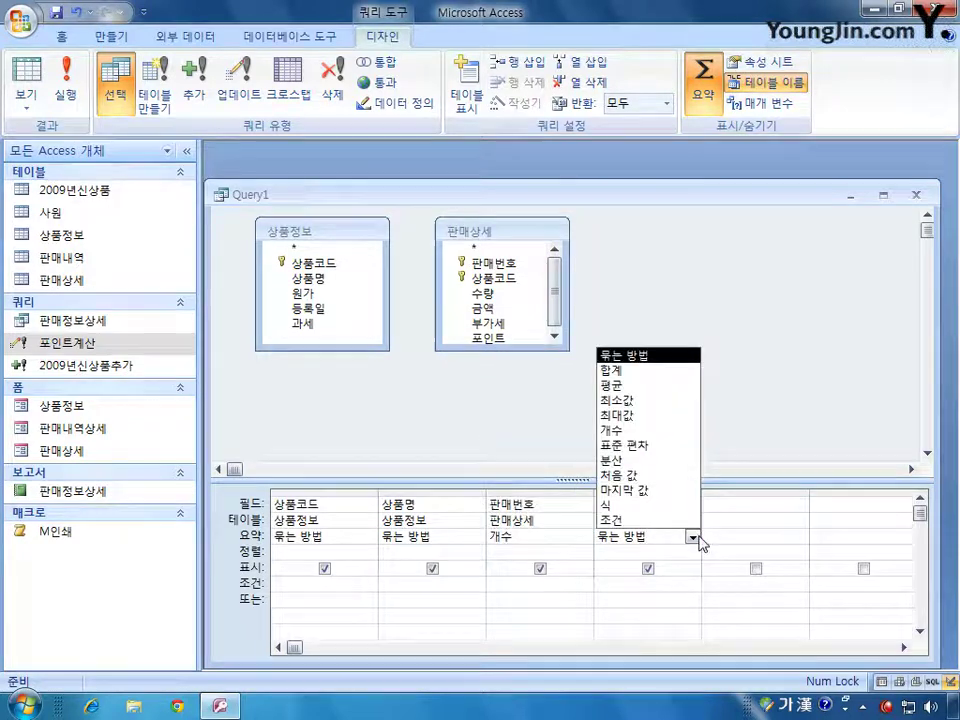
pyautogui.click(655, 370)
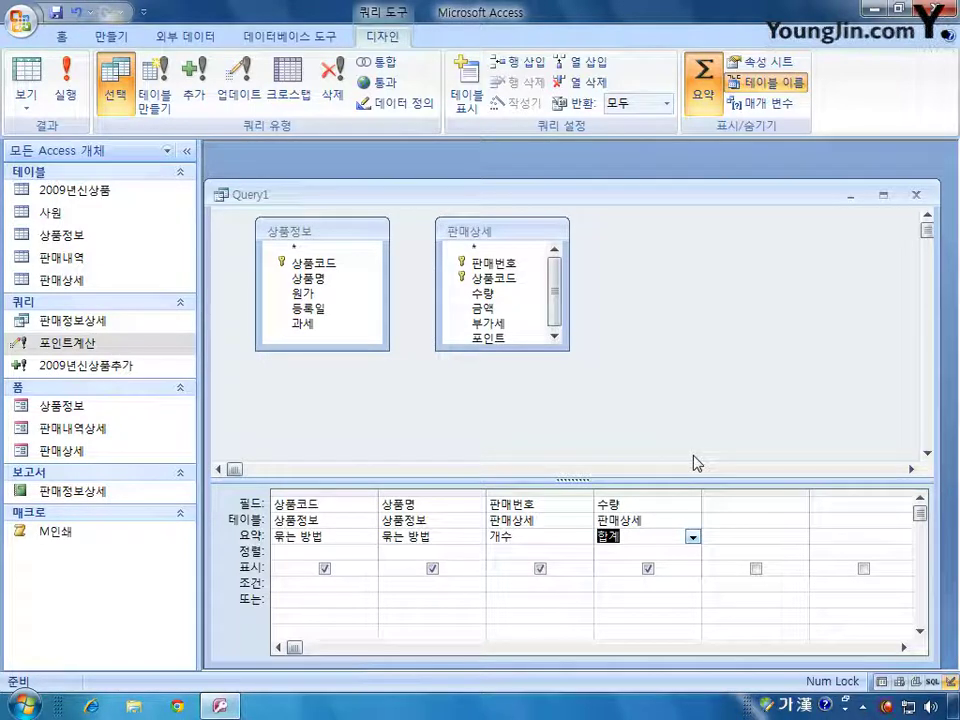
# - Give the 판매번호 column the alias 판매횟수 and the 수량 column the alias 판매수량
pyautogui.click(492, 503)
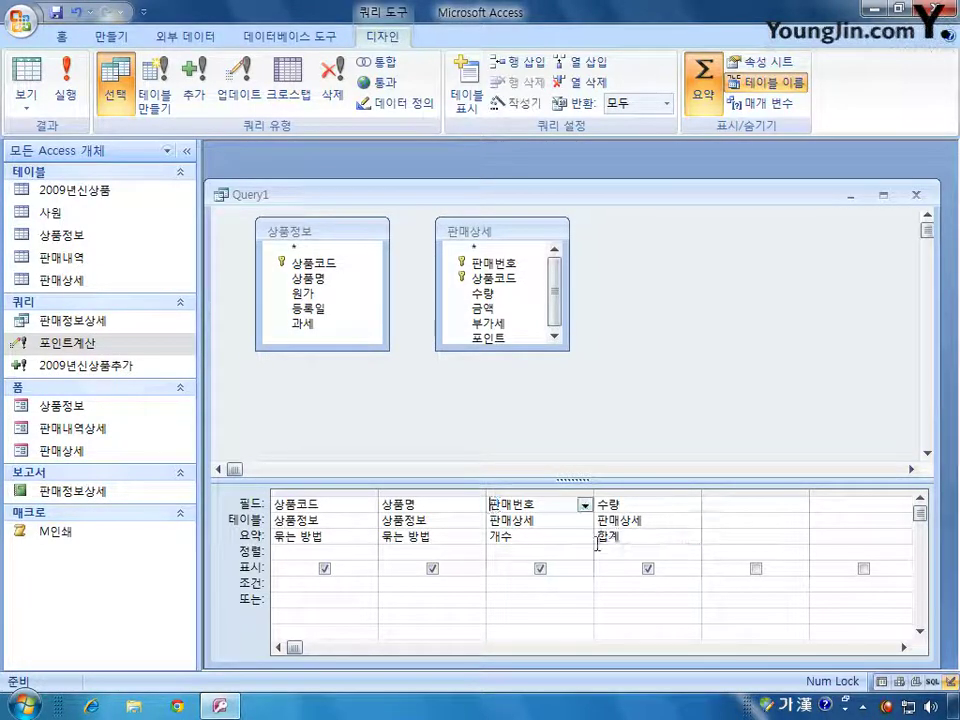
pyautogui.write('판매횟수')
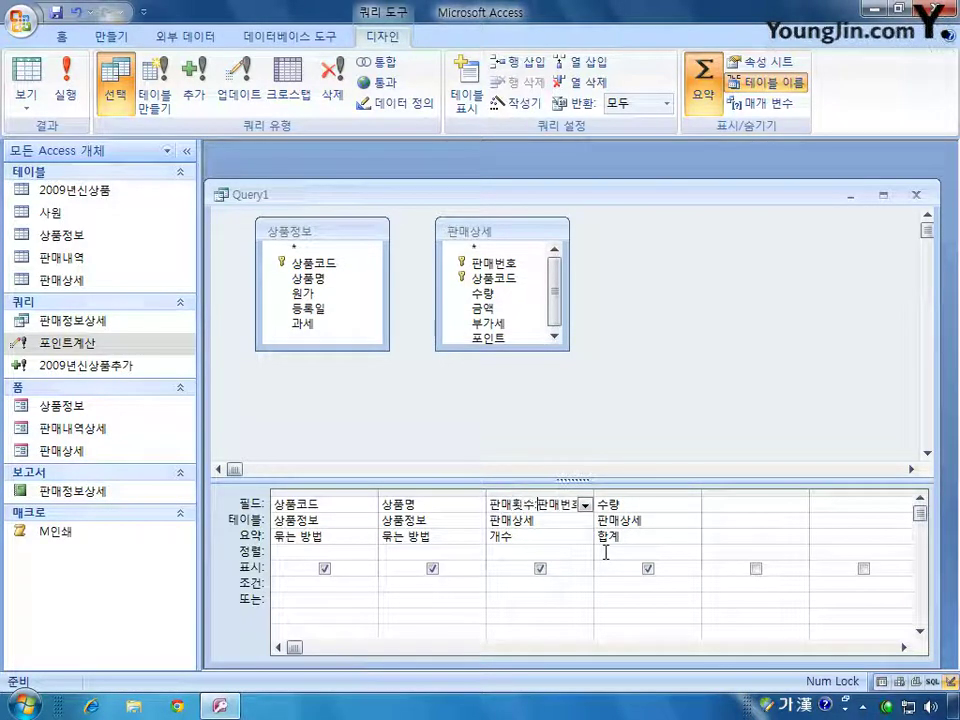
pyautogui.write(':')
pyautogui.press('BackSpace')
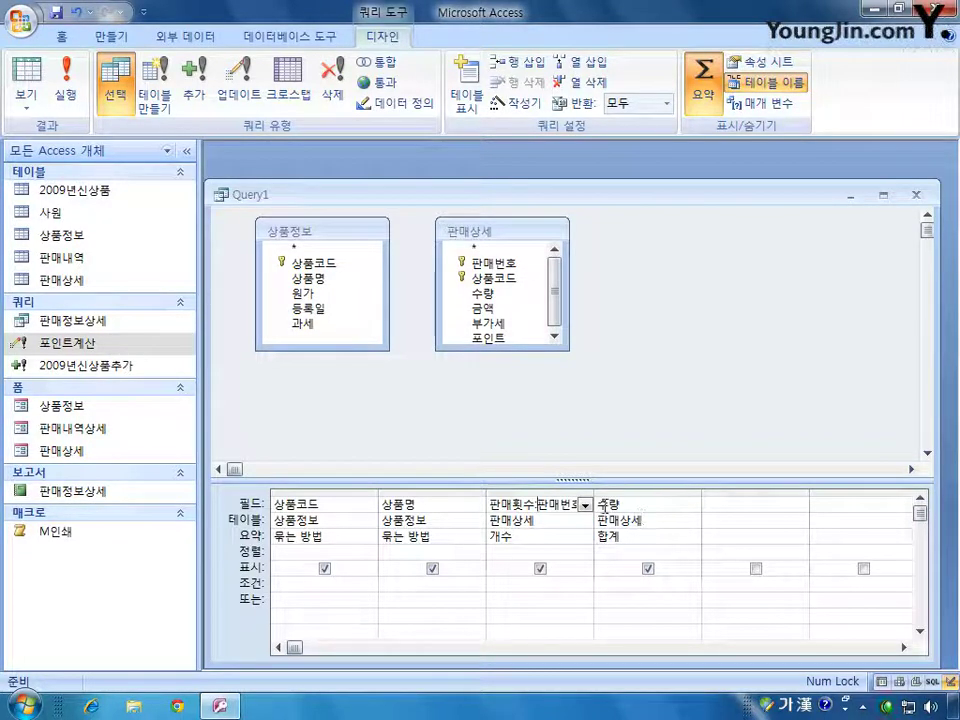
pyautogui.press('Tab')
pyautogui.write('판매수량')
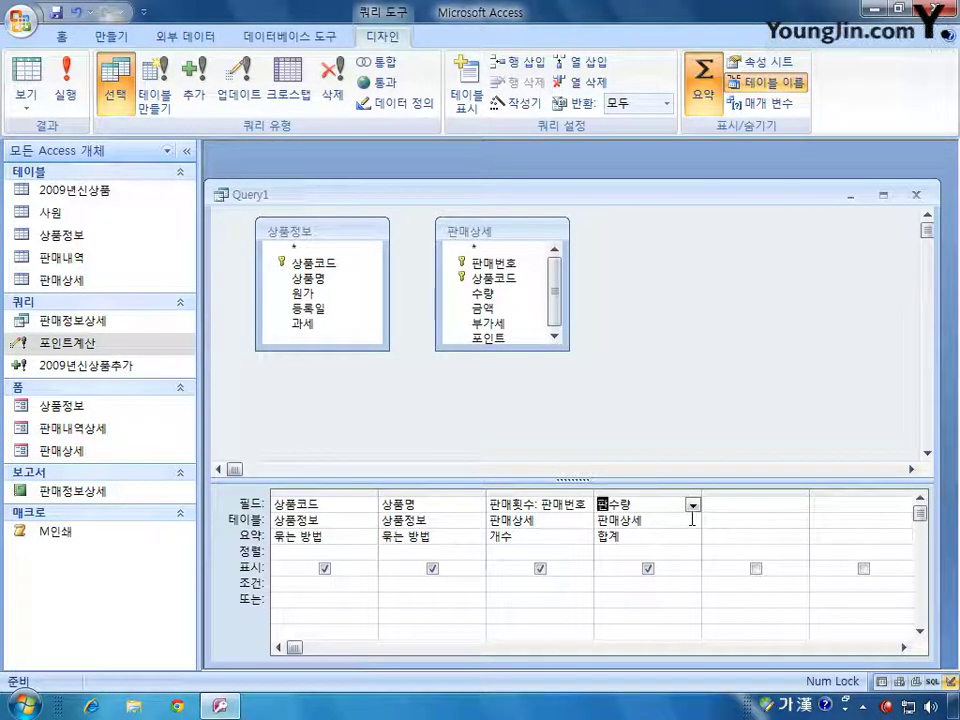
pyautogui.write(':수량')
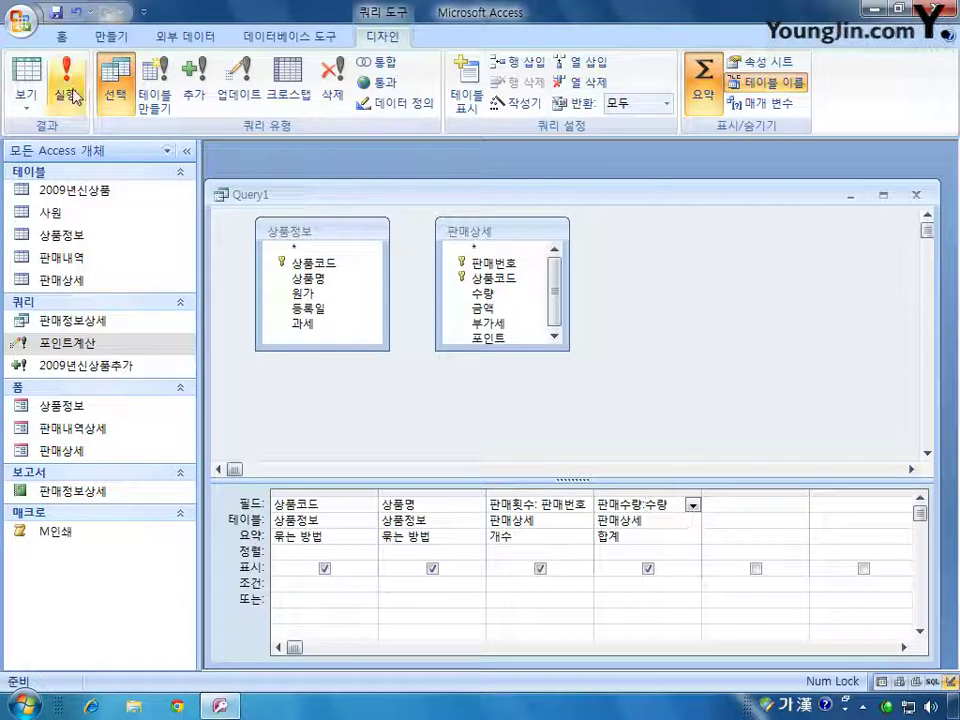
# - Run the summary query to check its results and return to design view
pyautogui.click(60, 75)
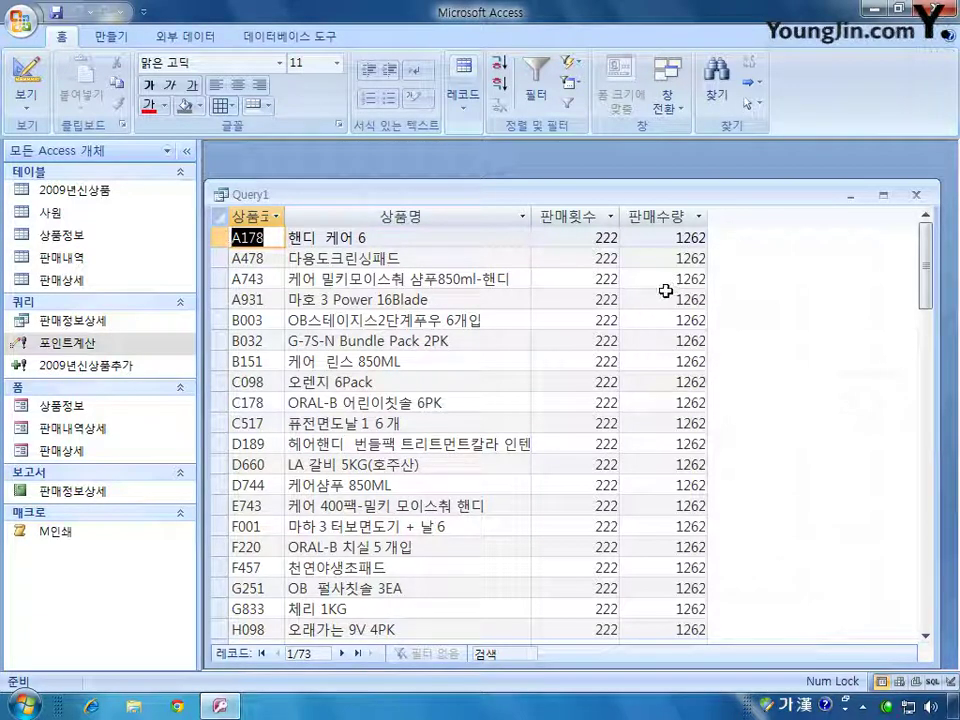
pyautogui.click(30, 75)
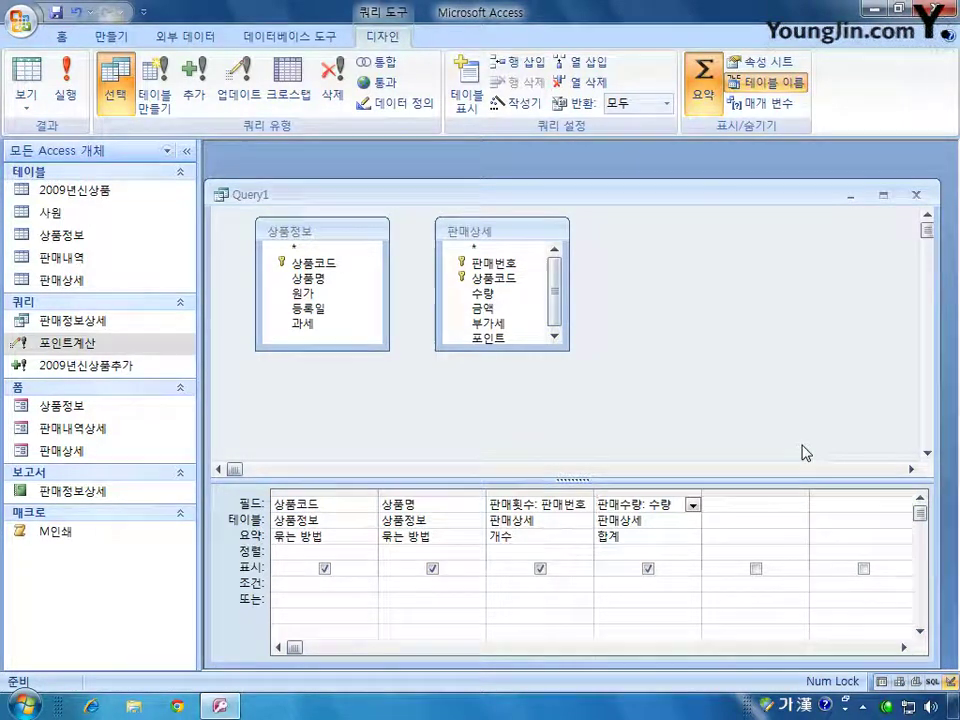
# - Join 상품정보 to 판매상세 on the 상품코드 field in both tables and check the new join's properties
pyautogui.click(340, 265)
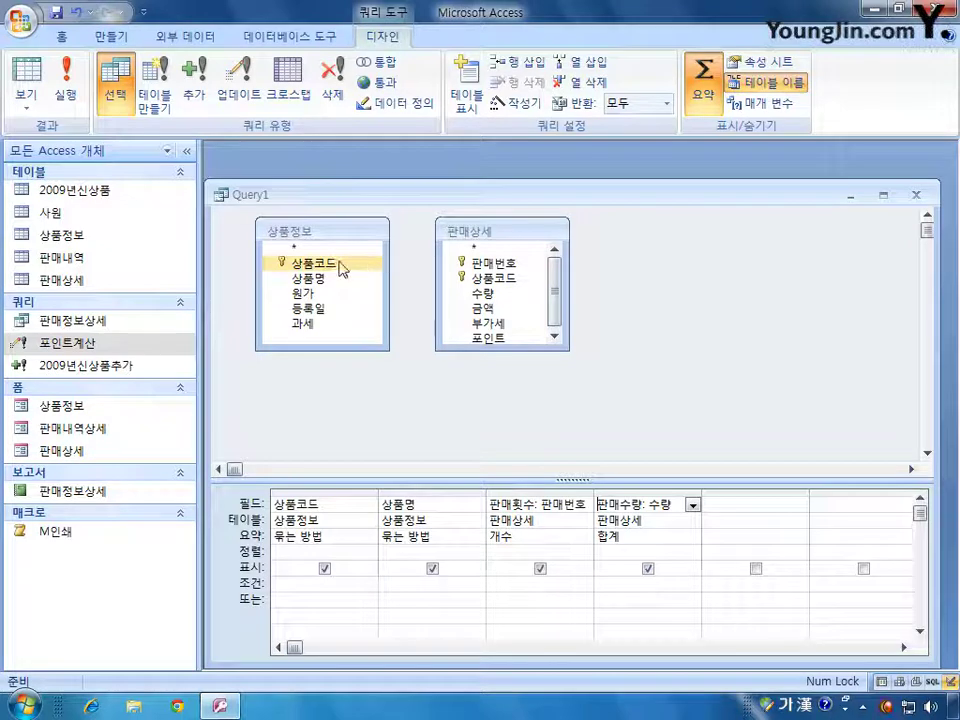
pyautogui.moveTo(343, 268)
pyautogui.mouseDown()
pyautogui.moveTo(462, 276)
pyautogui.moveTo(340, 268)
pyautogui.mouseUp()
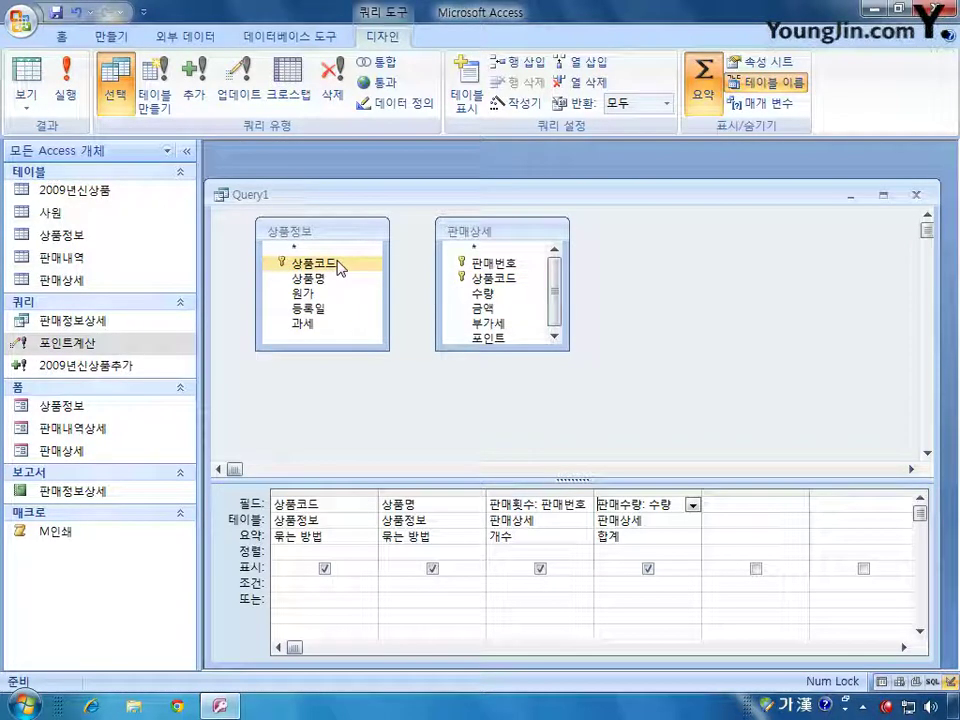
pyautogui.click(488, 264)
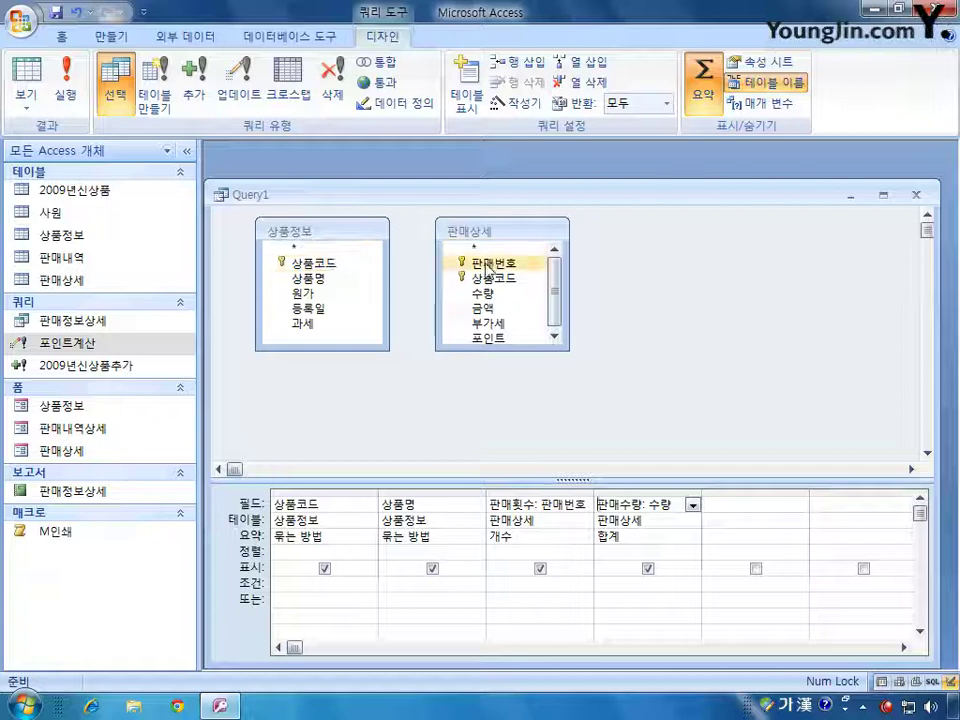
pyautogui.moveTo(380, 268); pyautogui.dragTo(438, 275)
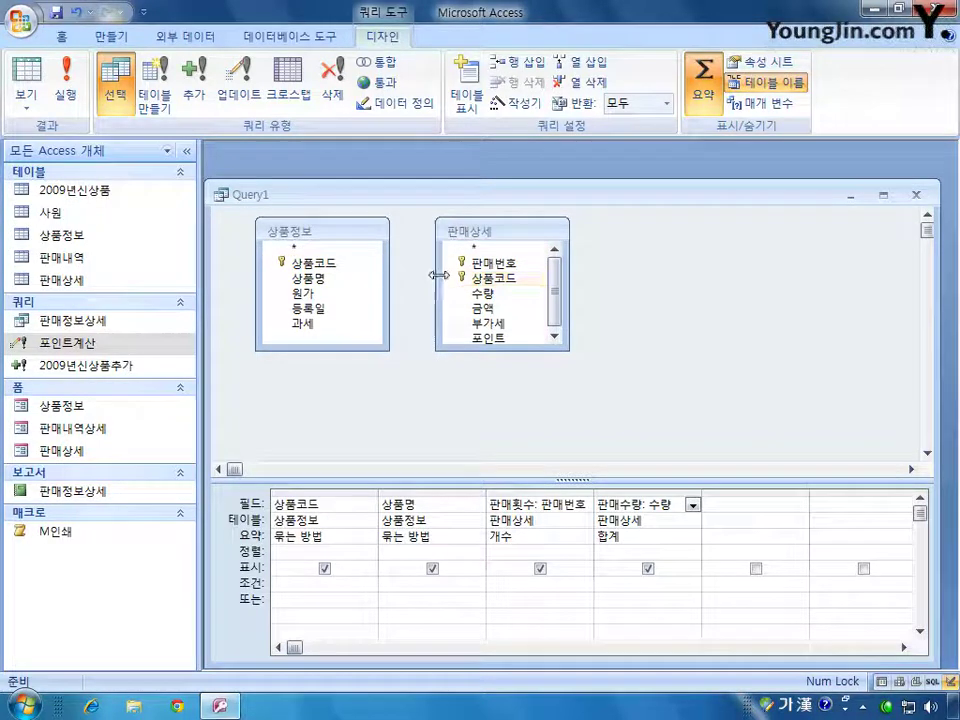
pyautogui.click(362, 268)
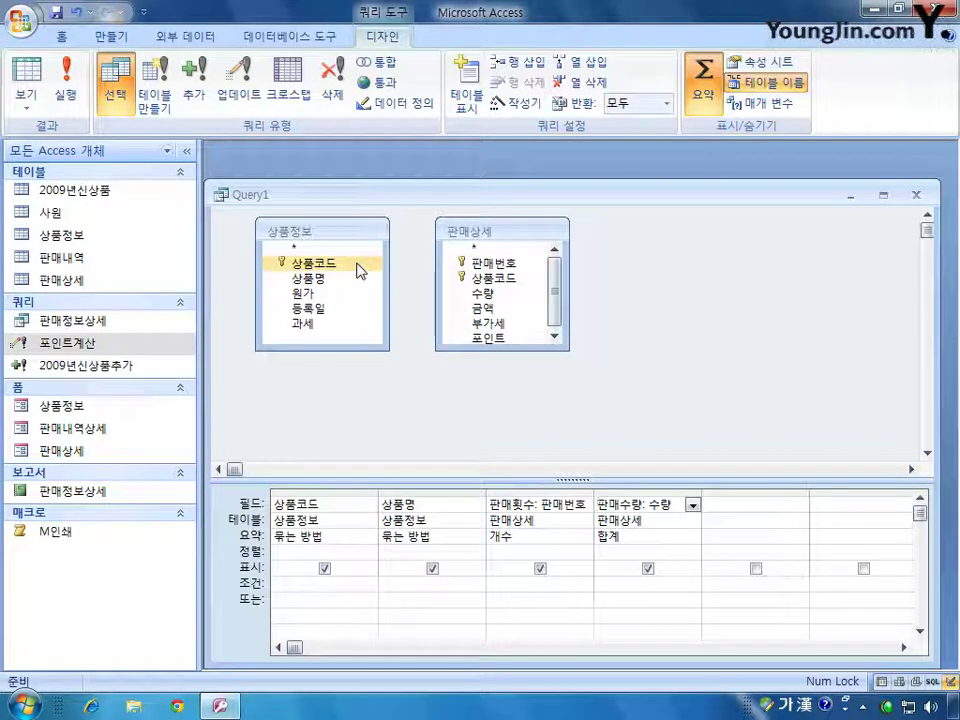
pyautogui.moveTo(350, 266); pyautogui.dragTo(487, 278)
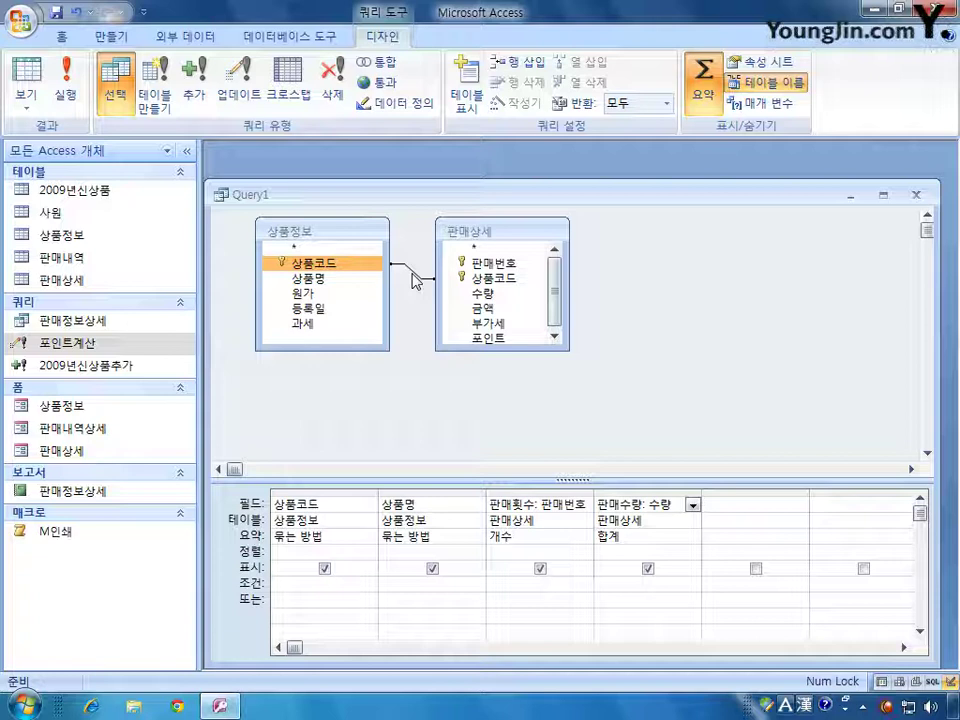
pyautogui.doubleClick(415, 274)
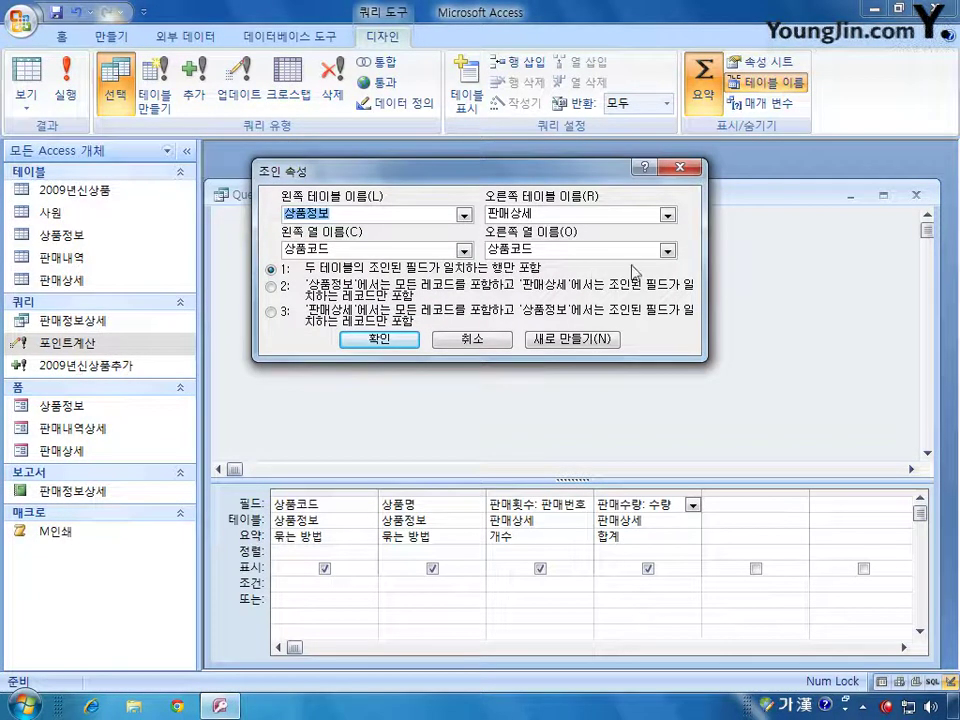
pyautogui.click(681, 168)
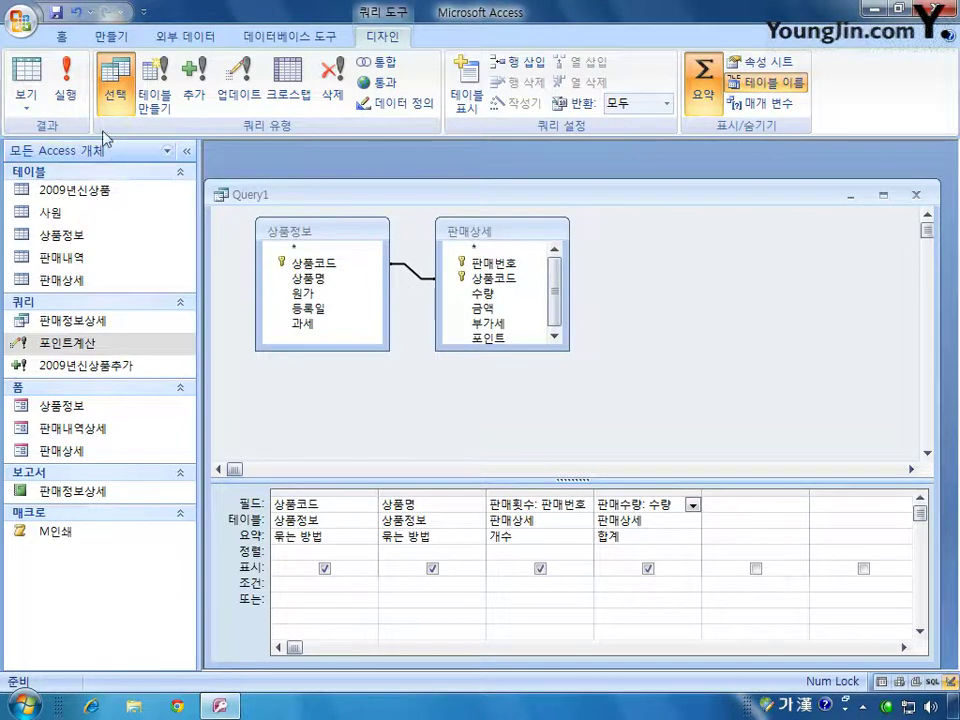
# - Run the joined query to check its results, and review the join type options back in design view
pyautogui.click(79, 103)
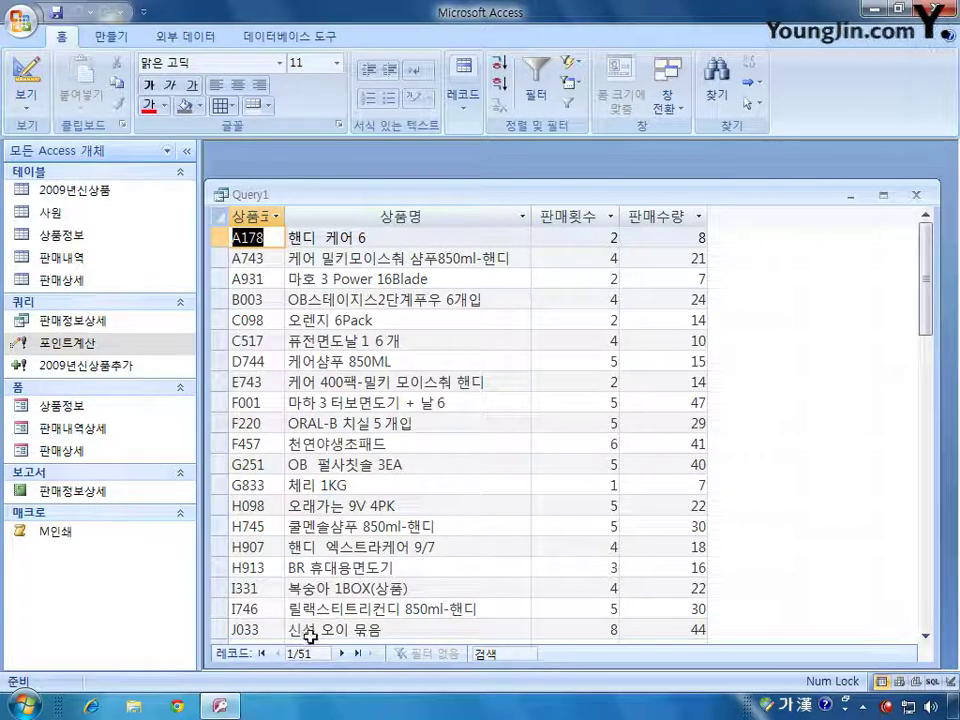
pyautogui.click(26, 80)
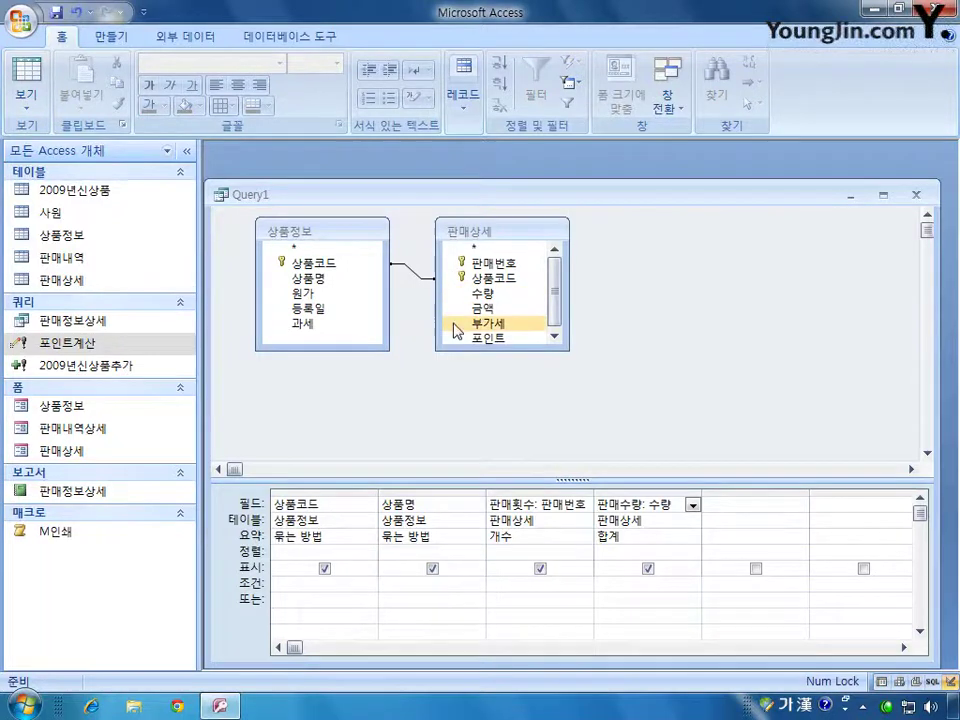
pyautogui.doubleClick(410, 276)
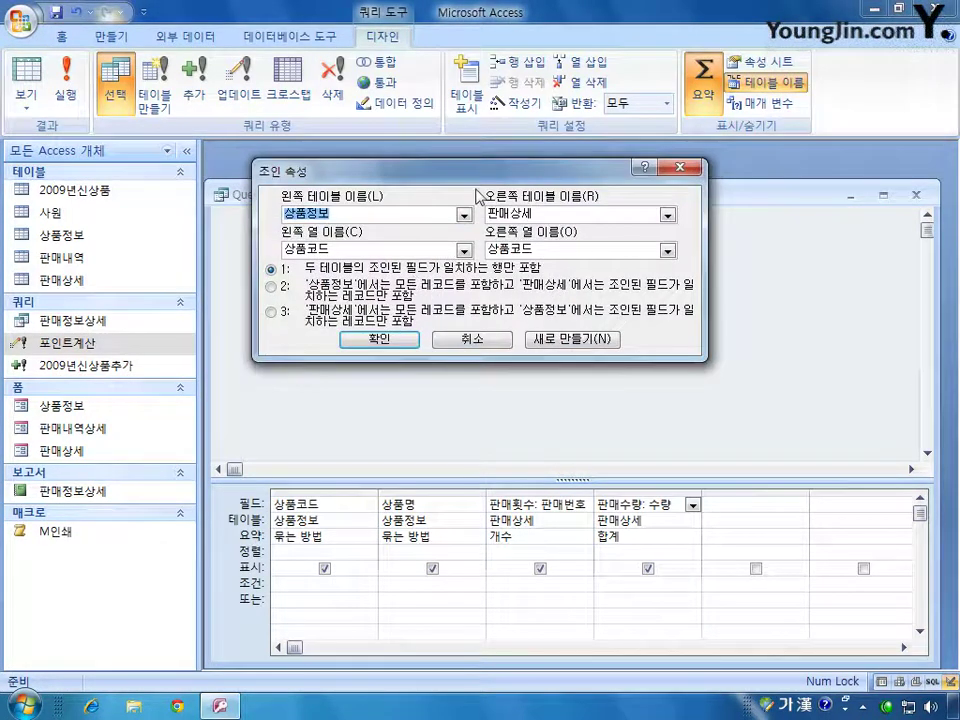
pyautogui.moveTo(380, 170); pyautogui.dragTo(516, 350)
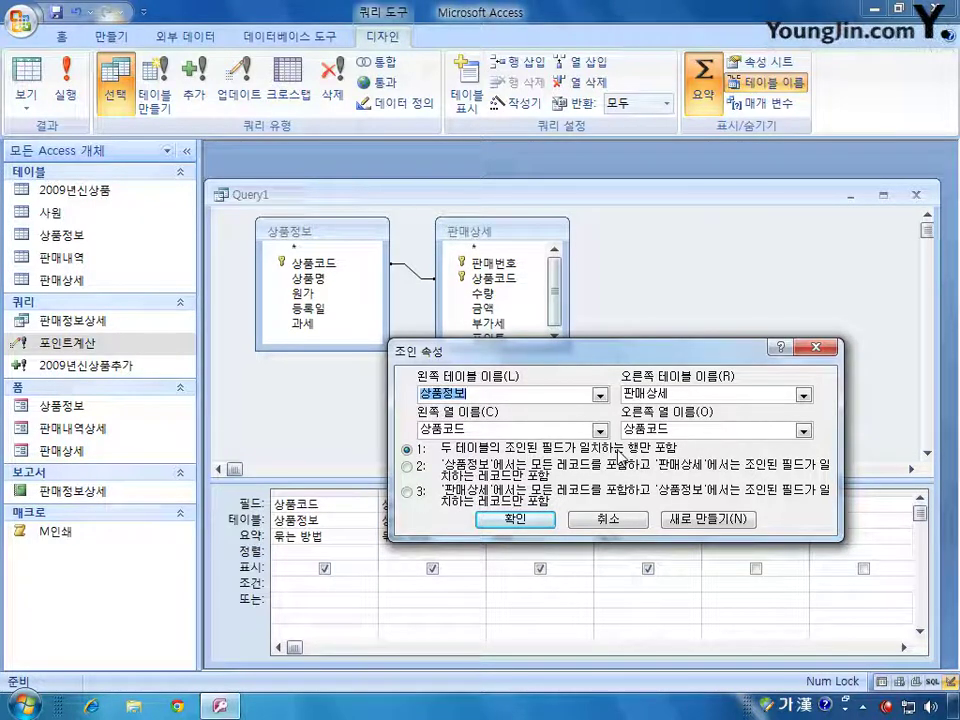
pyautogui.click(822, 347)
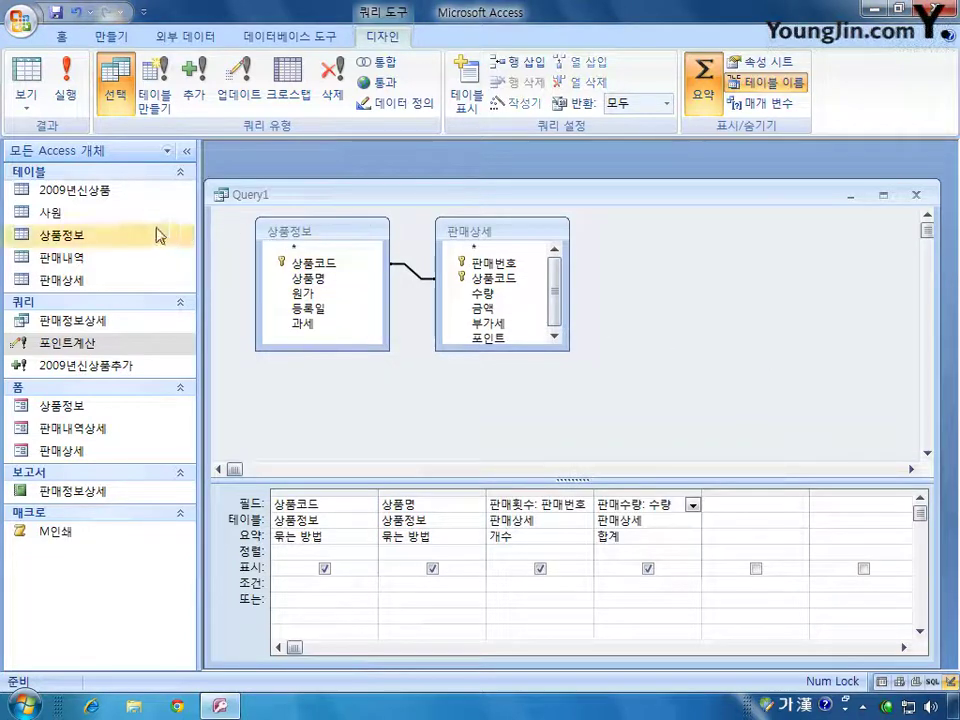
# - Open the 상품정보 and 판매상세 tables to compare their product records, and close both
pyautogui.doubleClick(107, 237)
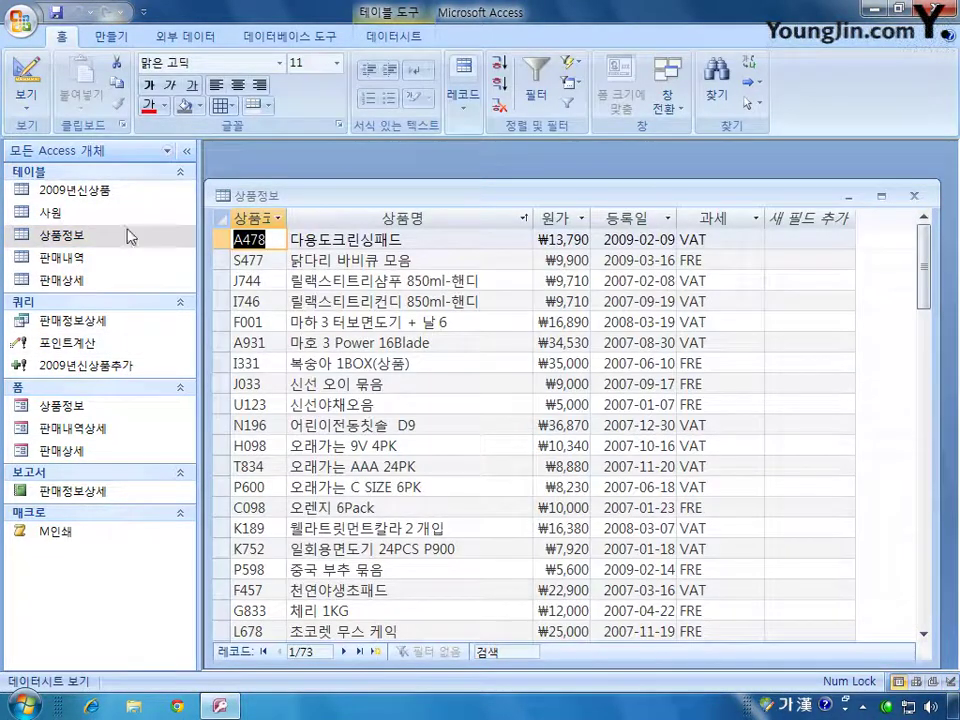
pyautogui.moveTo(390, 201); pyautogui.dragTo(390, 343)
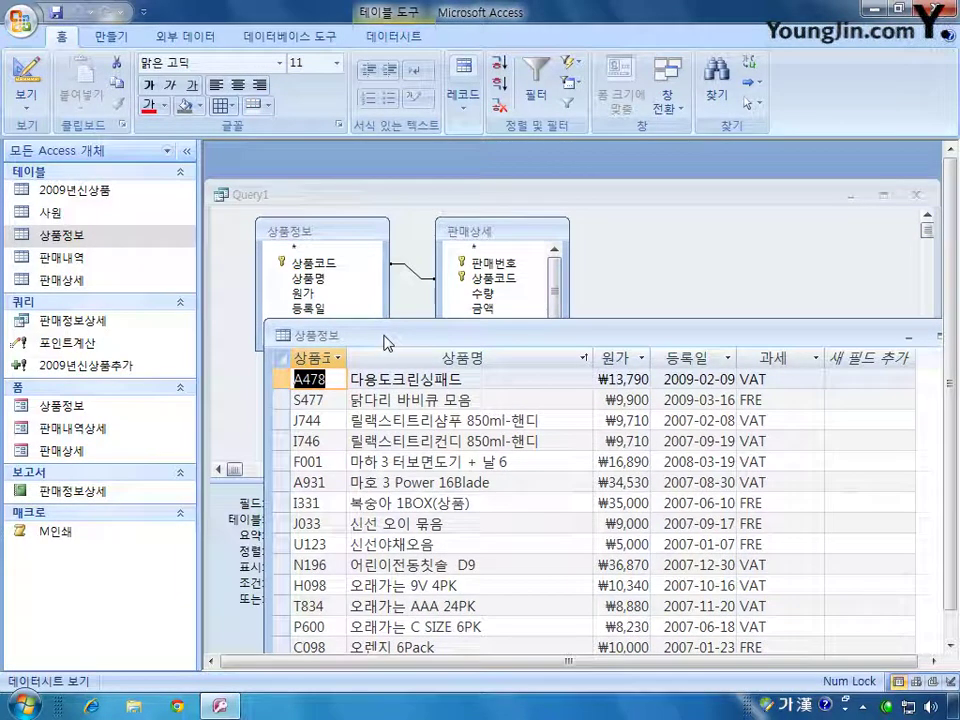
pyautogui.doubleClick(100, 282)
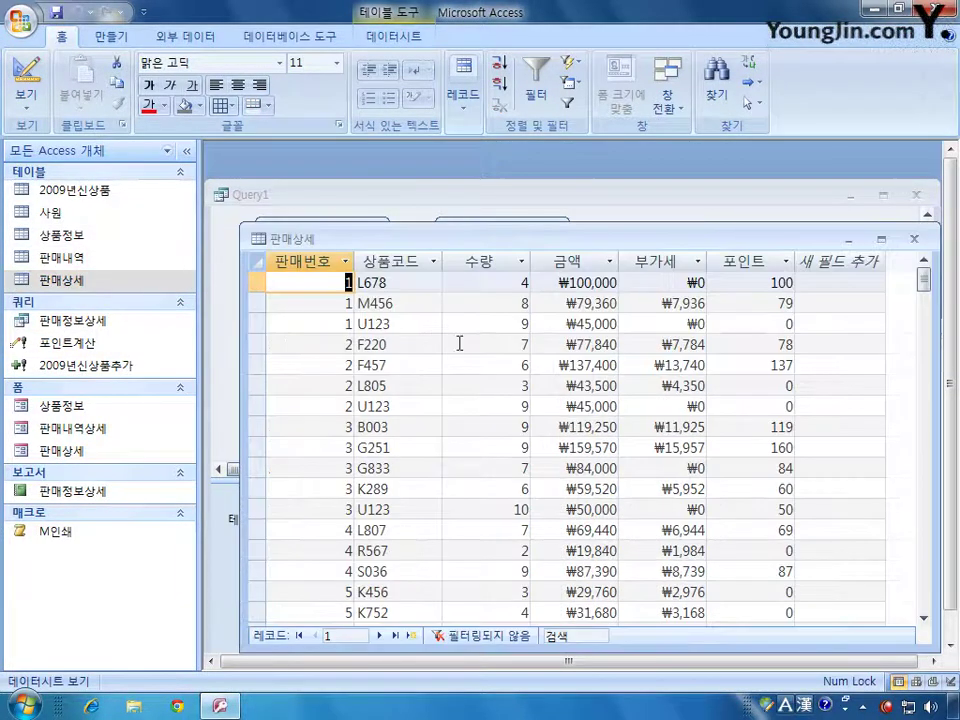
pyautogui.moveTo(543, 249); pyautogui.dragTo(538, 392)
pyautogui.click(540, 338)
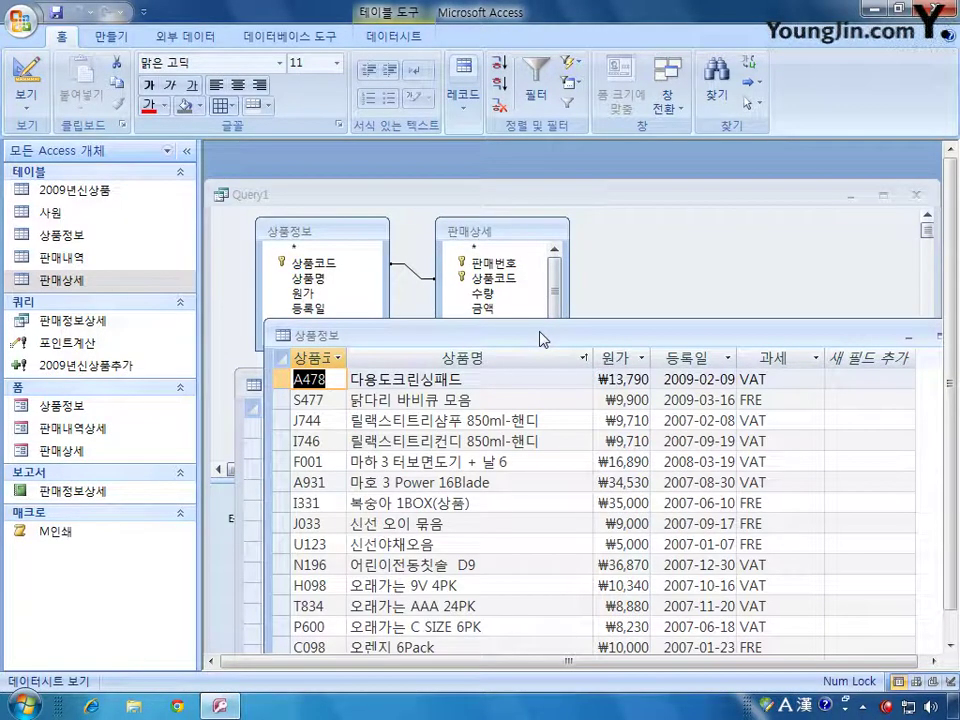
pyautogui.moveTo(540, 338); pyautogui.dragTo(541, 148)
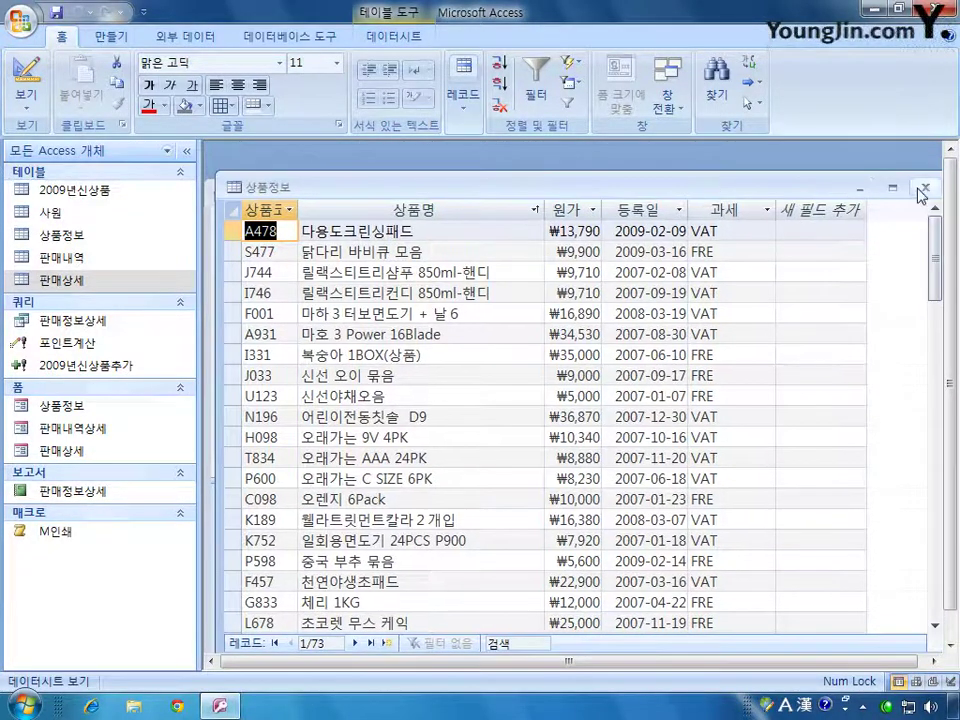
pyautogui.click(922, 192)
pyautogui.click(906, 386)
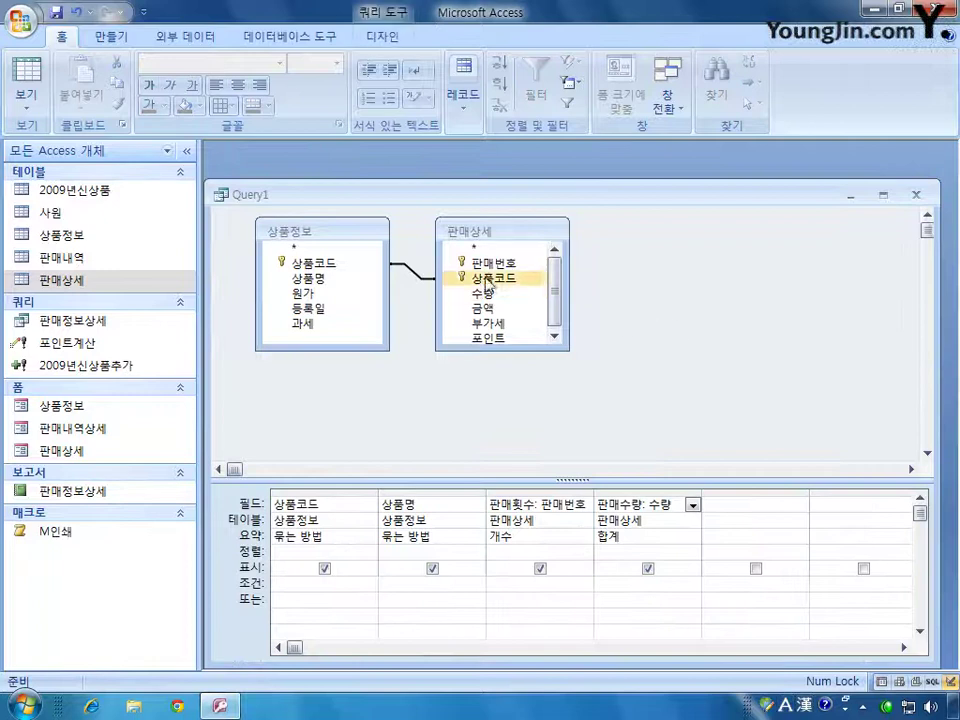
# - Change the 상품코드 join to option 2, including all records from 상품정보 and only matching records from 판매상세
pyautogui.doubleClick(410, 270)
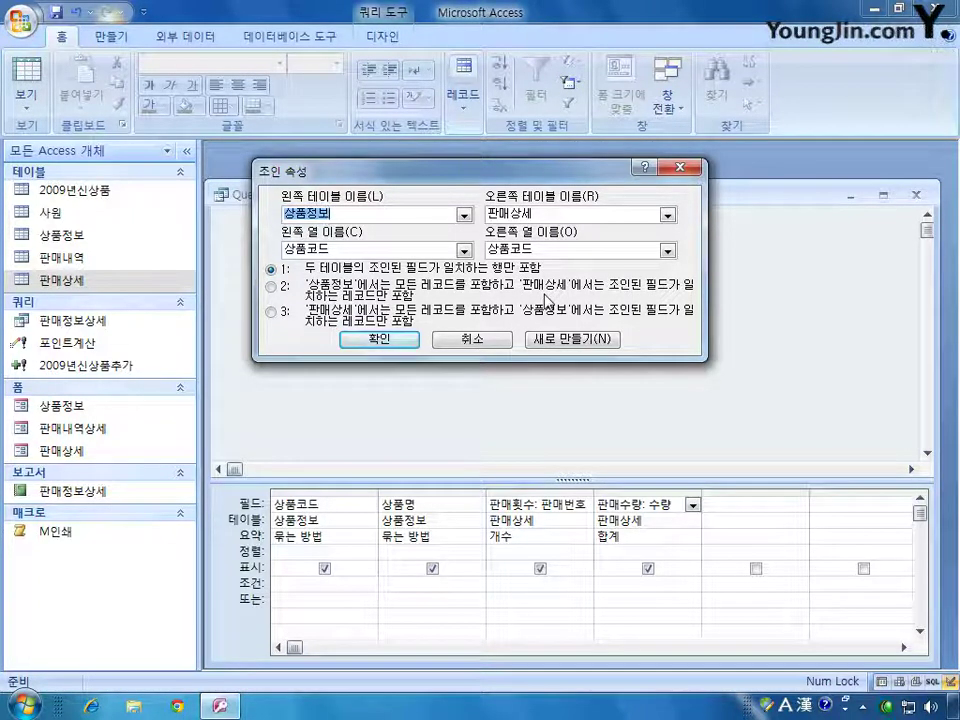
pyautogui.click(271, 286)
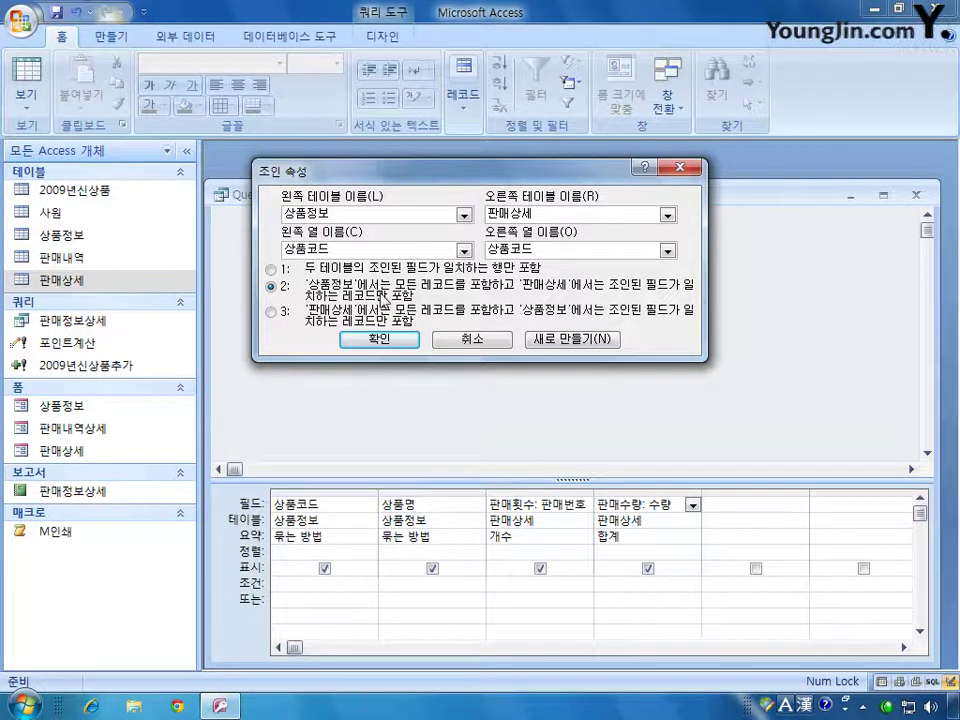
pyautogui.click(380, 339)
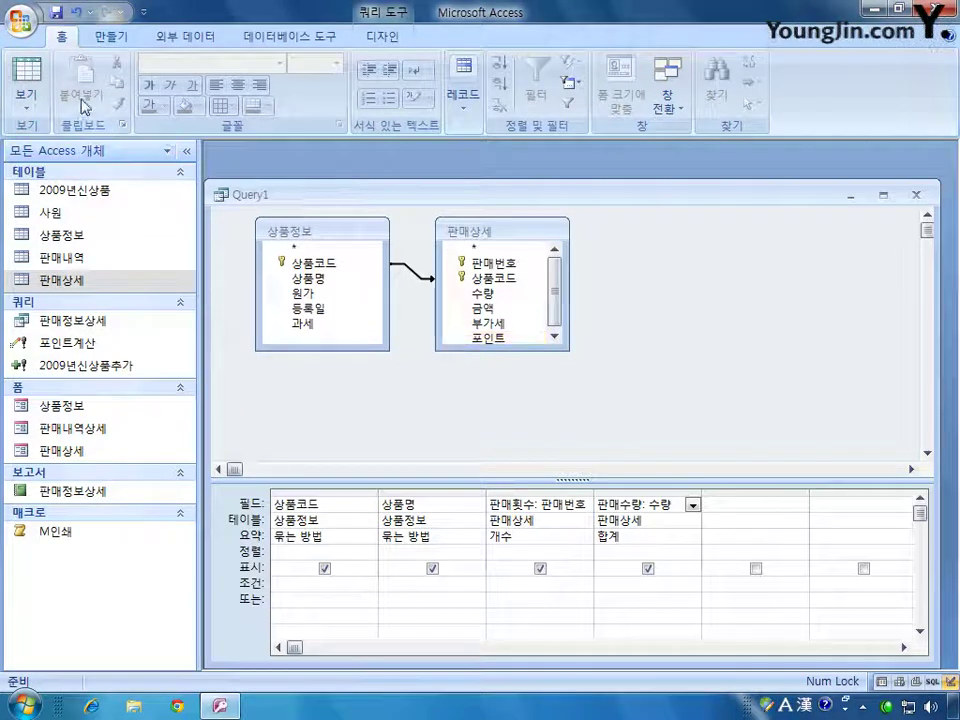
# - Run the query with the changed join and examine the 판매횟수 and 판매수량 values for each product
pyautogui.click(382, 36)
pyautogui.click(64, 88)
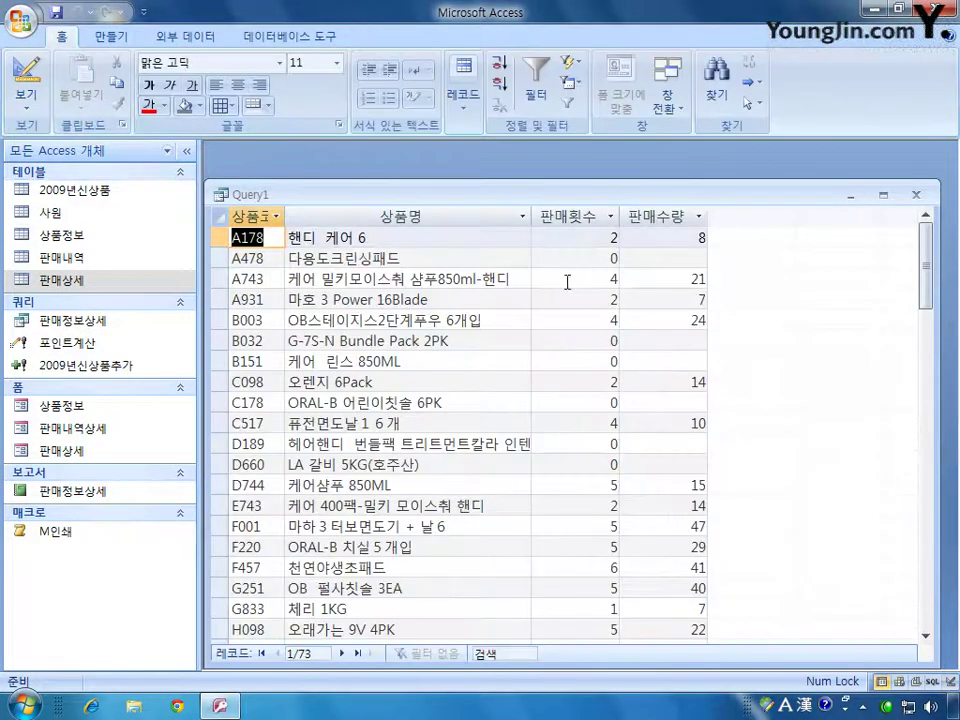
pyautogui.moveTo(686, 194); pyautogui.dragTo(696, 170)
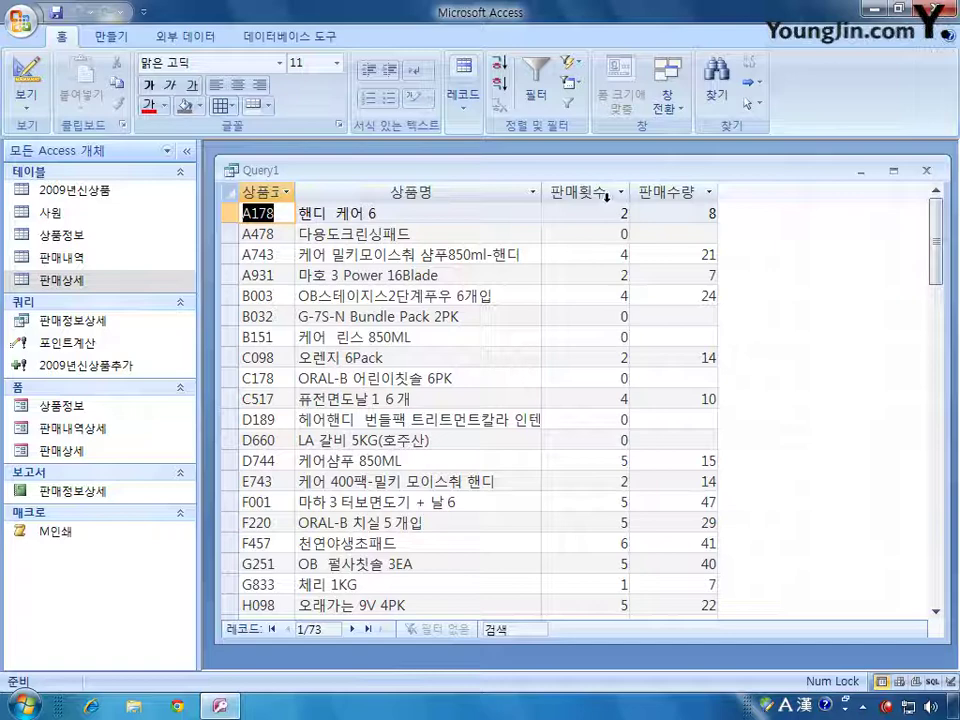
pyautogui.moveTo(936, 265)
pyautogui.mouseDown()
pyautogui.moveTo(930, 510)
pyautogui.moveTo(926, 251)
pyautogui.mouseUp()
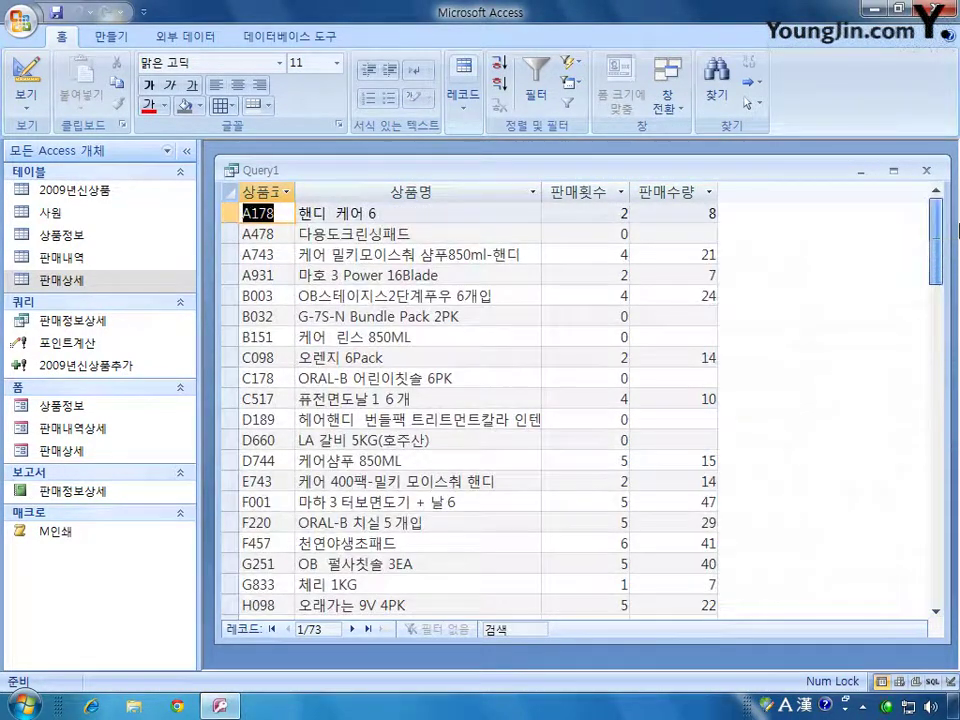
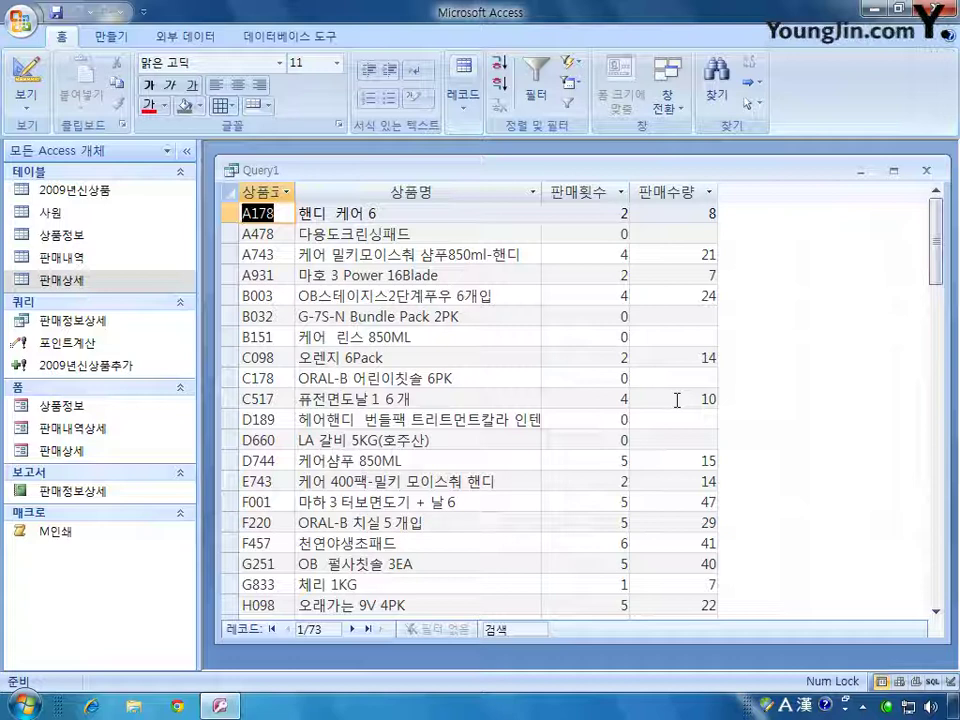
# - Close the query and save it under the name 상품별총판매수량
pyautogui.click(926, 170)
pyautogui.click(371, 454)
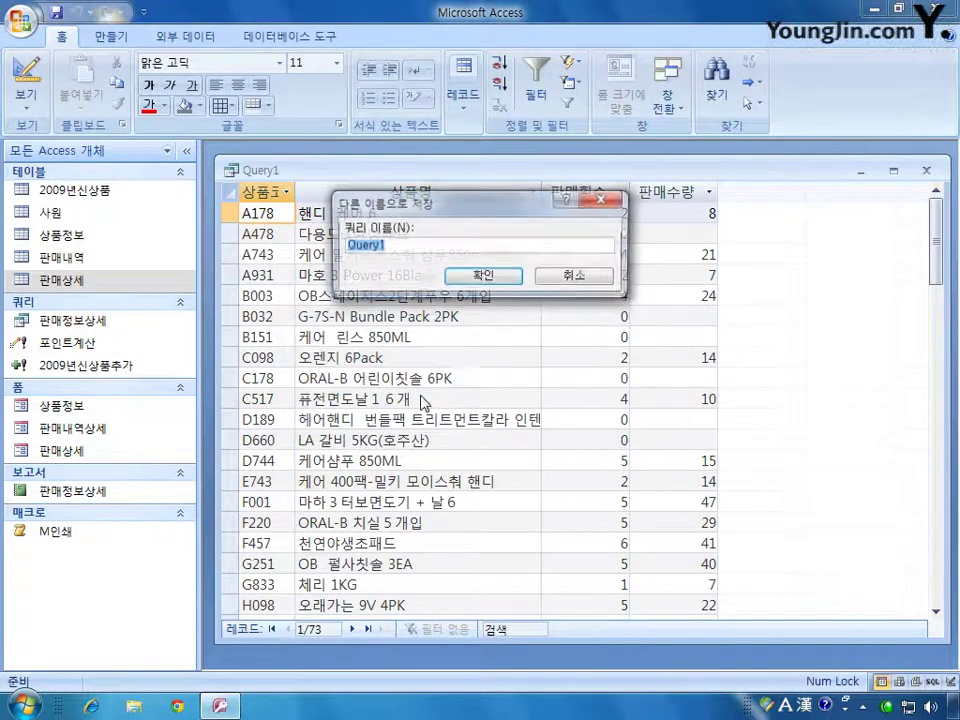
pyautogui.moveTo(501, 210); pyautogui.dragTo(533, 307)
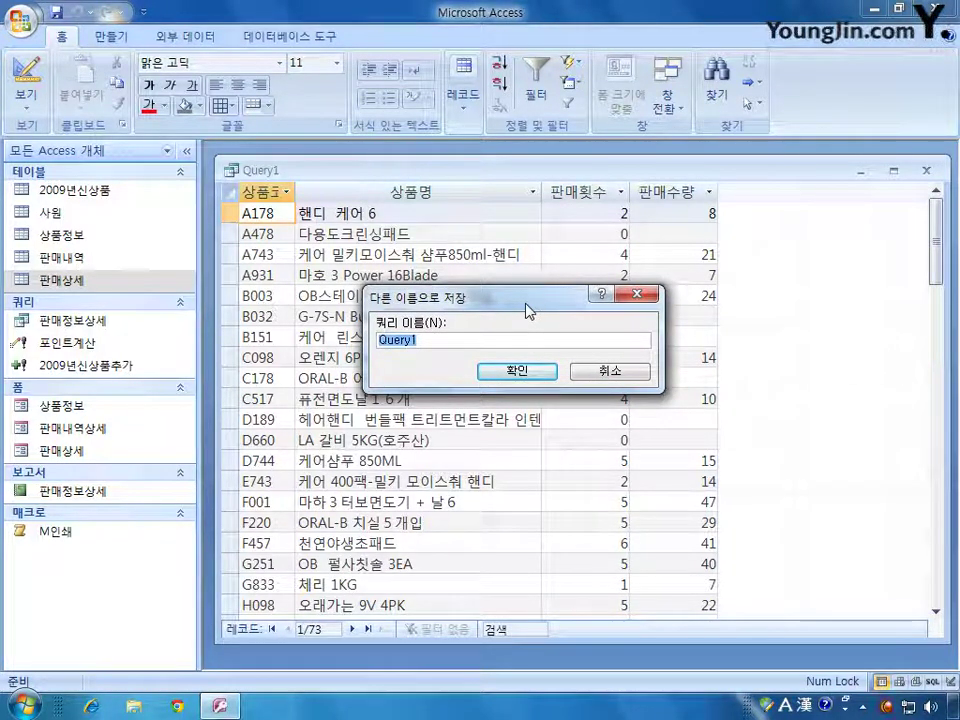
pyautogui.write('tkd')
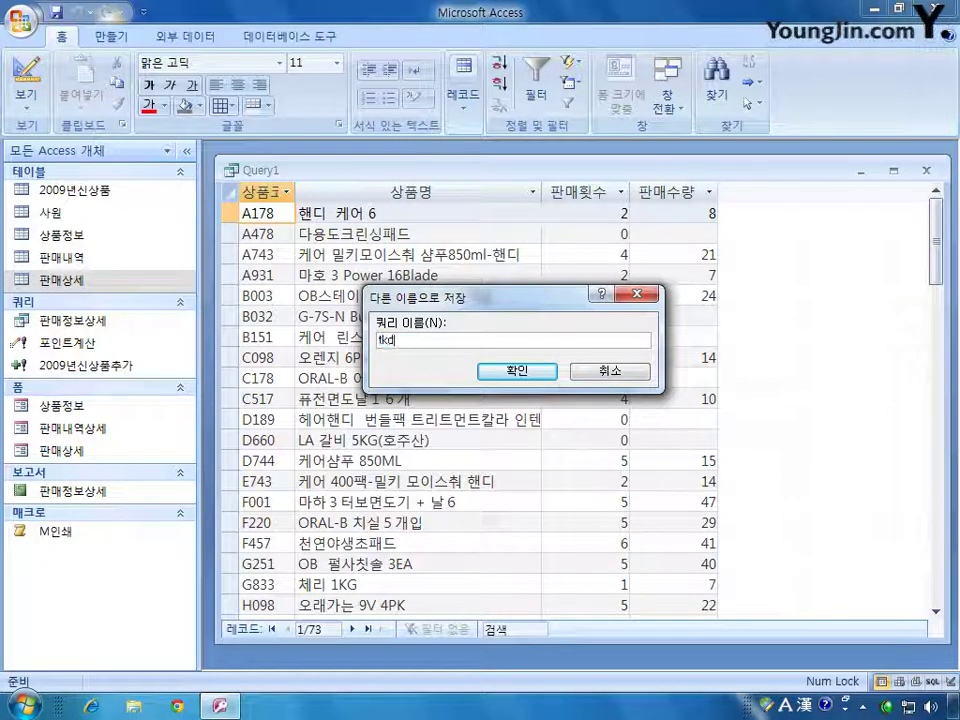
pyautogui.write('품')
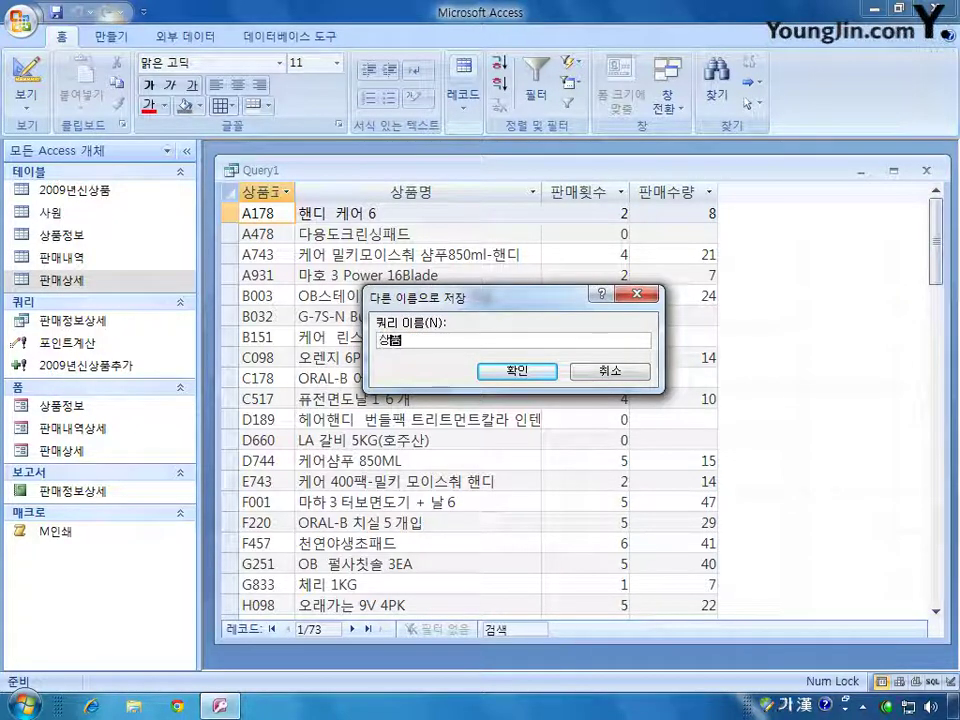
pyautogui.write('별조ㅇ판매수량')
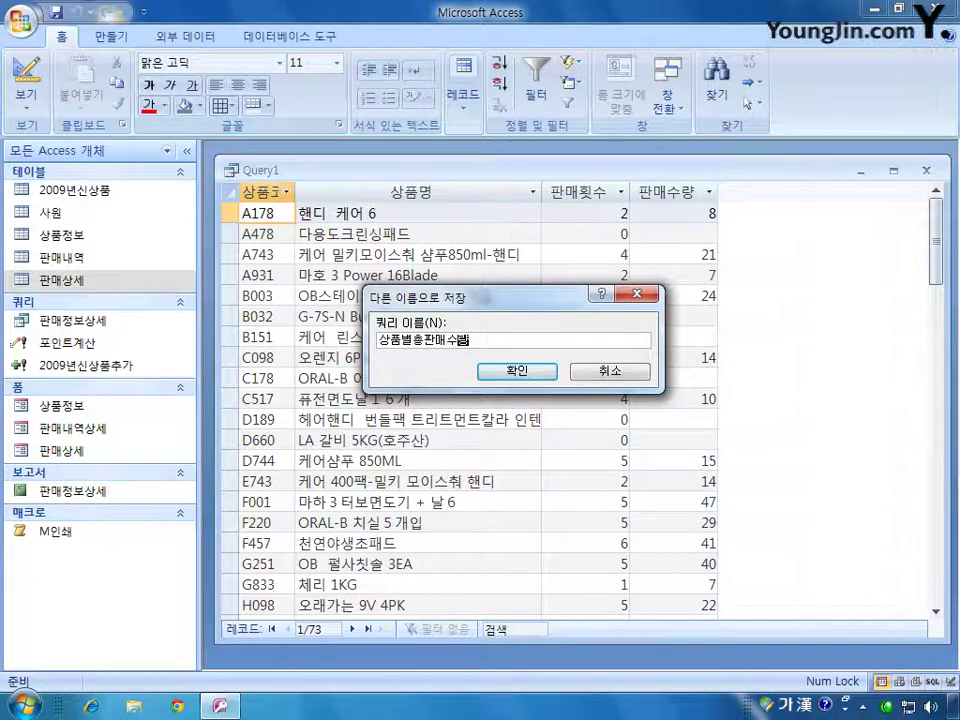
pyautogui.press('Return')
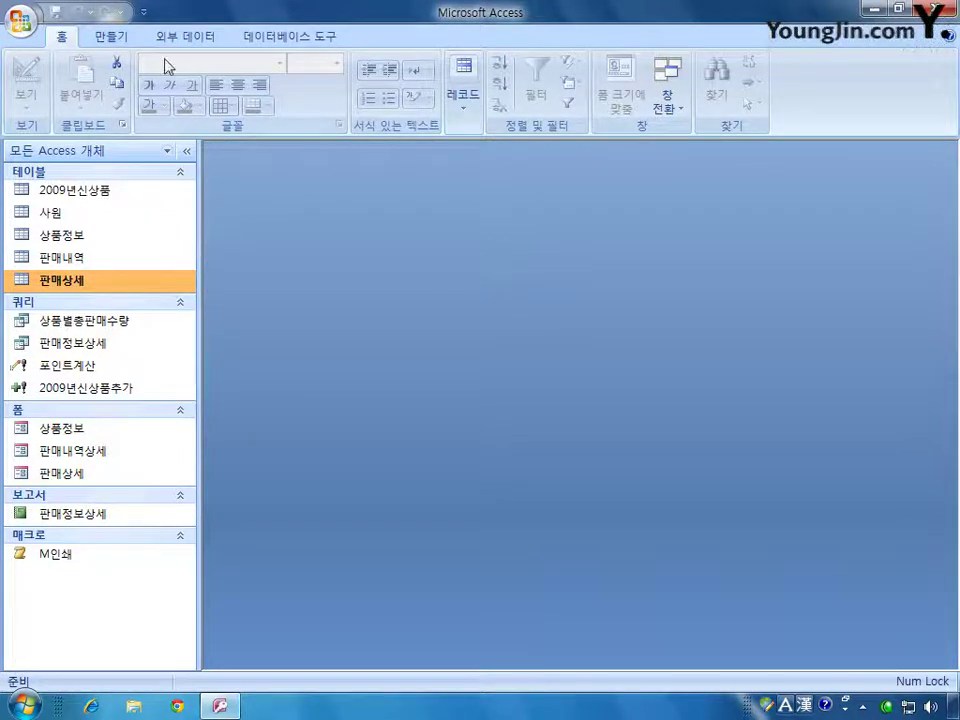
# - Create a new query in Design view based on the 사원 table and reposition its window
pyautogui.click(118, 37)
pyautogui.click(820, 100)
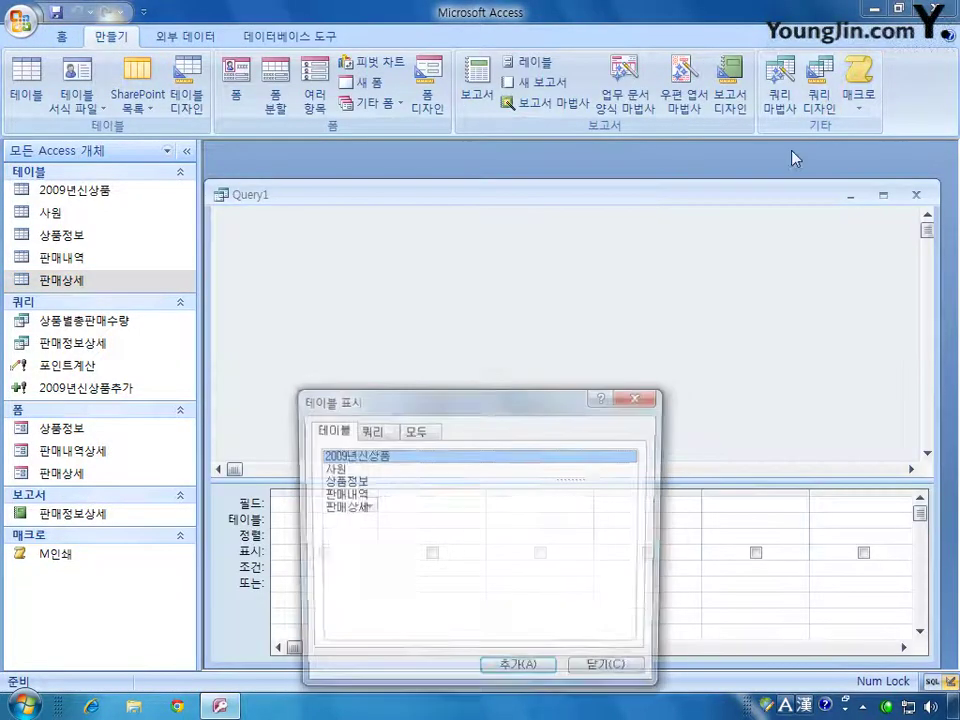
pyautogui.moveTo(499, 392); pyautogui.dragTo(622, 268)
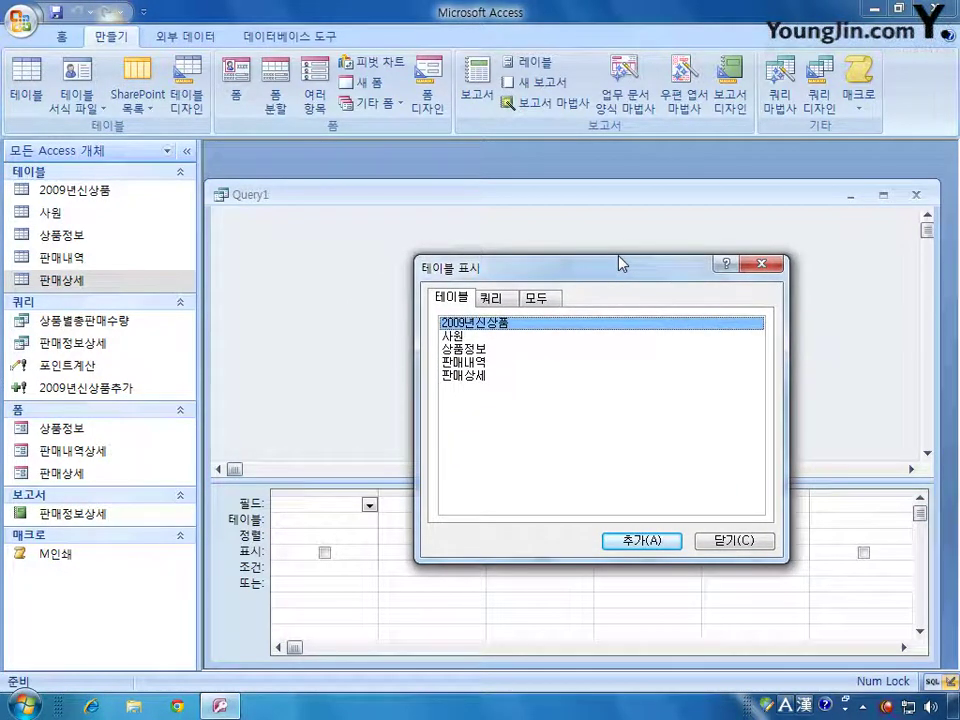
pyautogui.doubleClick(453, 336)
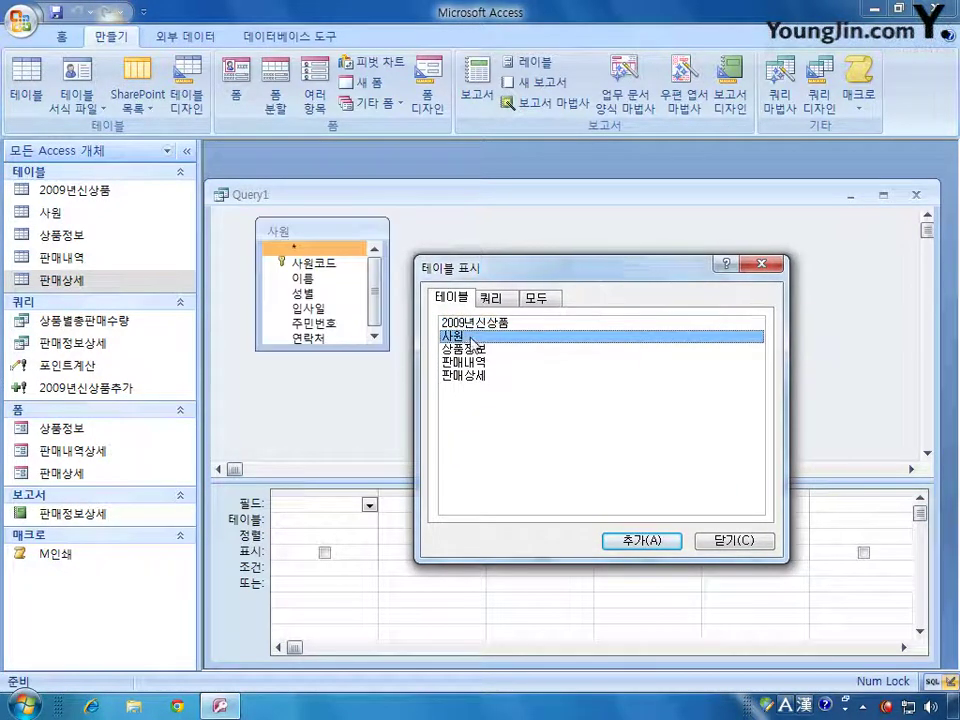
pyautogui.click(731, 541)
pyautogui.moveTo(563, 203); pyautogui.dragTo(568, 169)
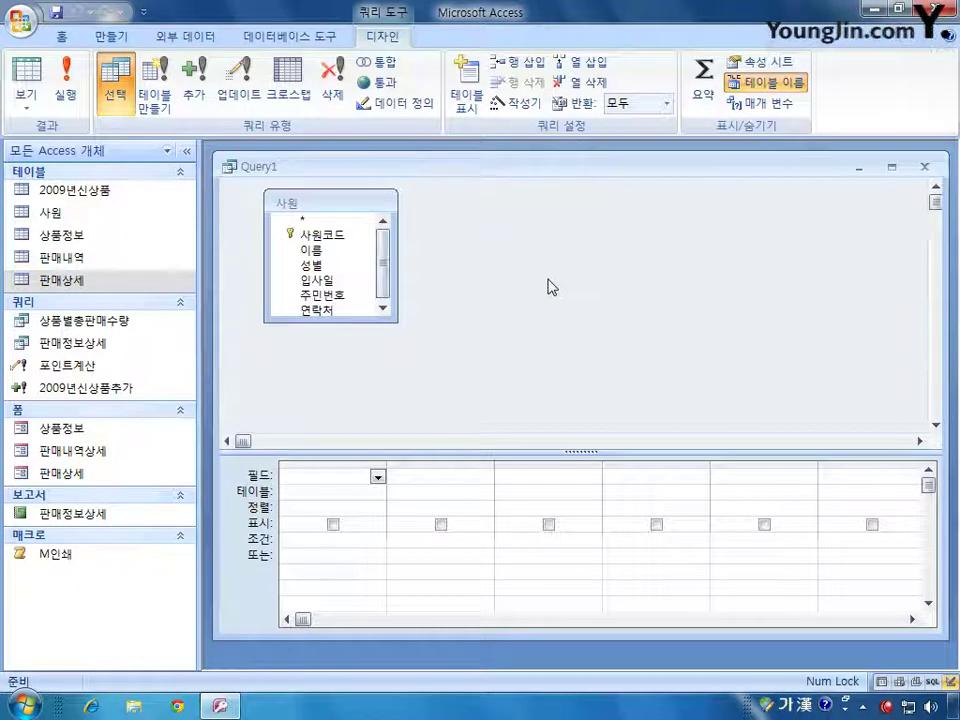
# - Add the 사원코드, 이름 and 입사일 fields to the query and widen the 사원코드 column
pyautogui.doubleClick(335, 235)
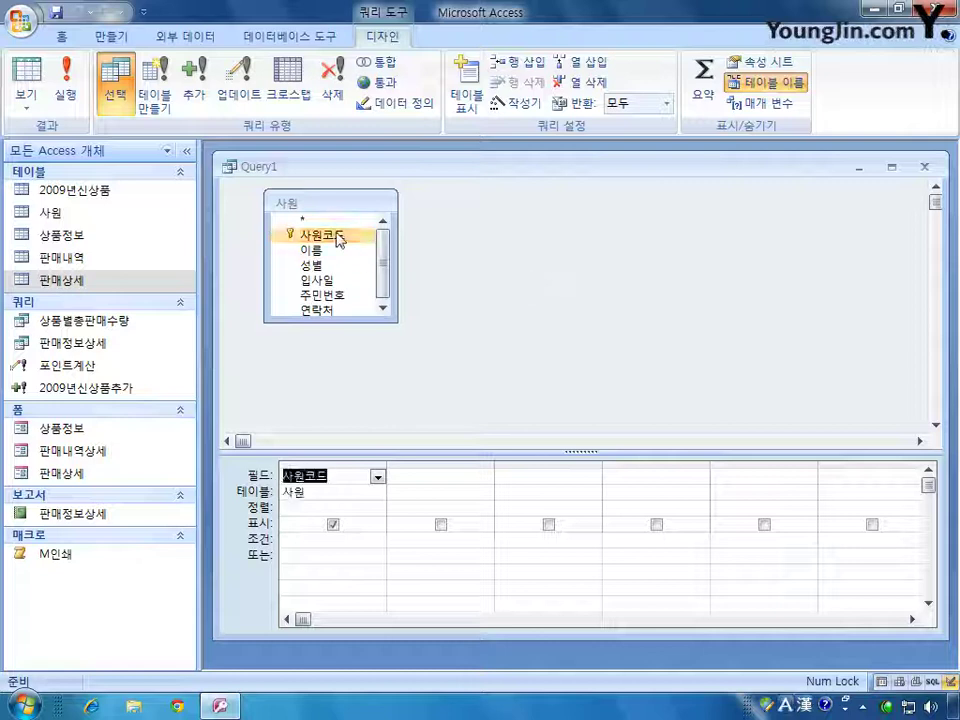
pyautogui.click(330, 256)
pyautogui.doubleClick(330, 253)
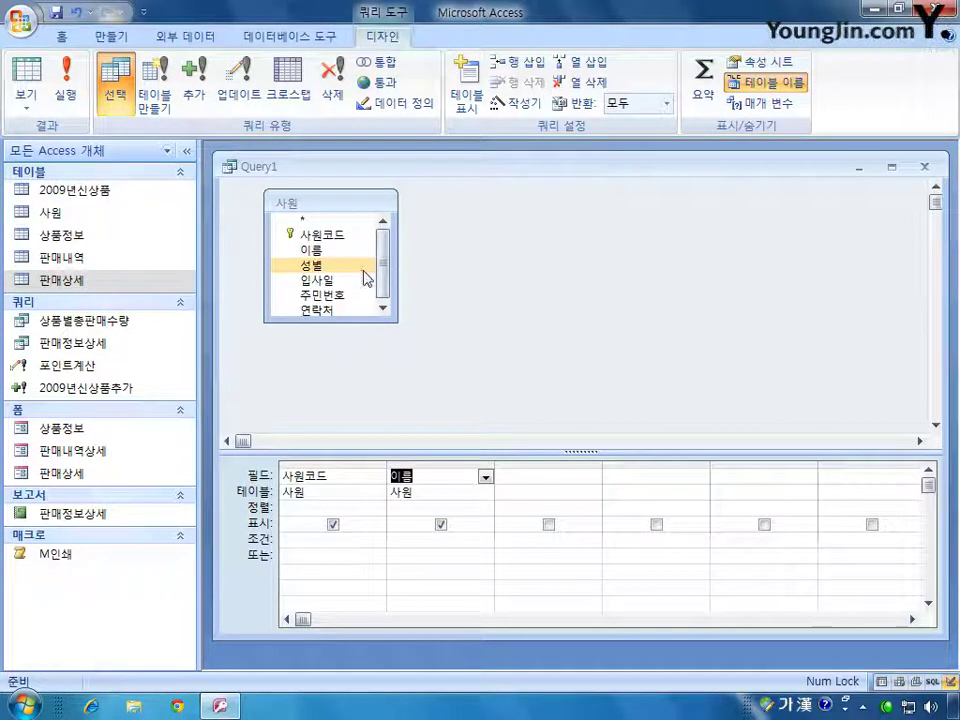
pyautogui.doubleClick(358, 282)
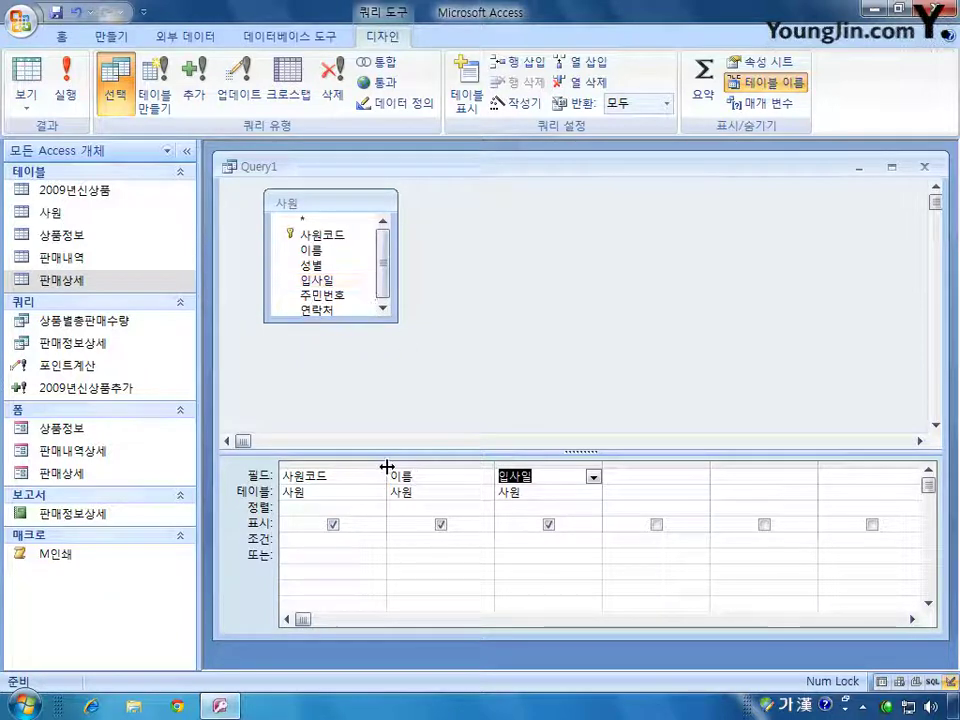
pyautogui.moveTo(386, 467); pyautogui.dragTo(474, 464)
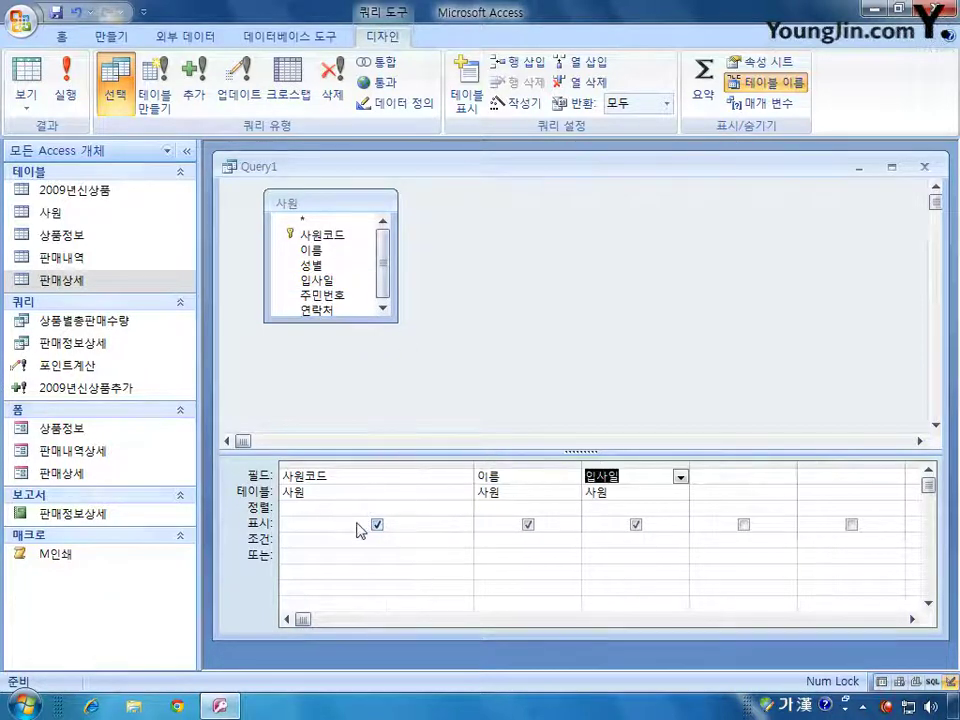
# - Check the 판매내역 table's 사원코드 column and set the query's 사원코드 criterion to not in (select 사원코드 from 판매내역)
pyautogui.click(311, 540)
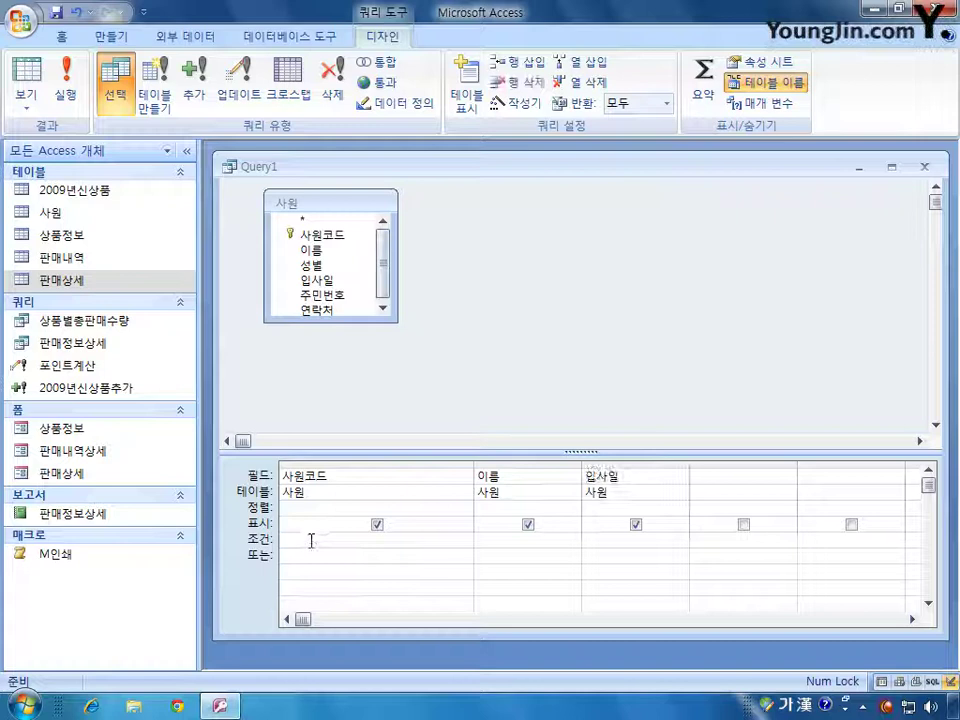
pyautogui.doubleClick(100, 257)
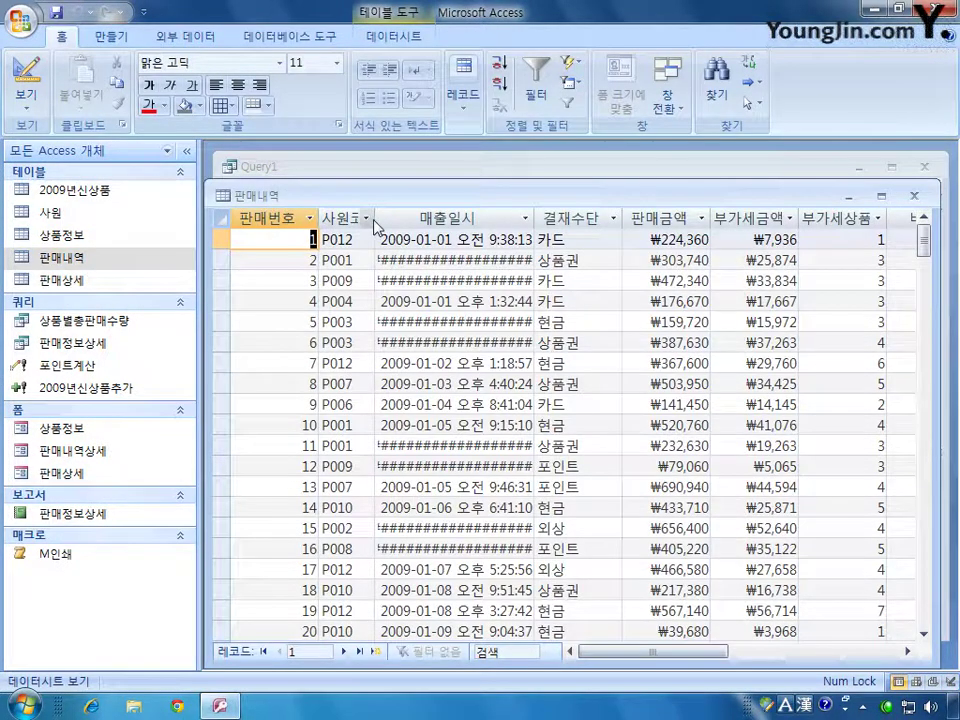
pyautogui.click(913, 196)
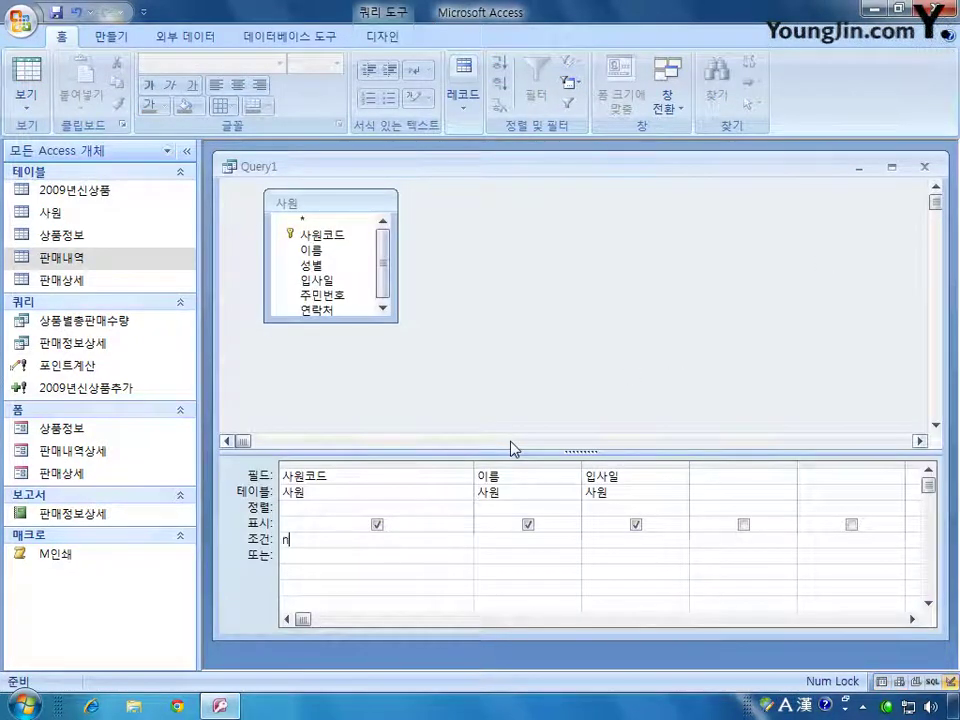
pyautogui.write('not in ')
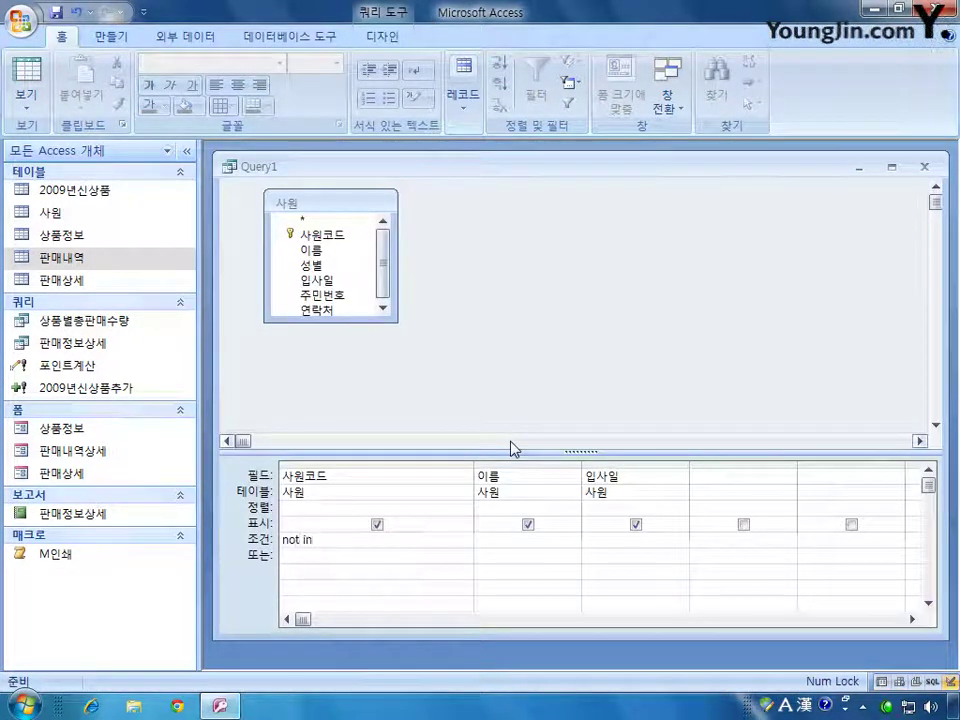
pyautogui.write('(sele')
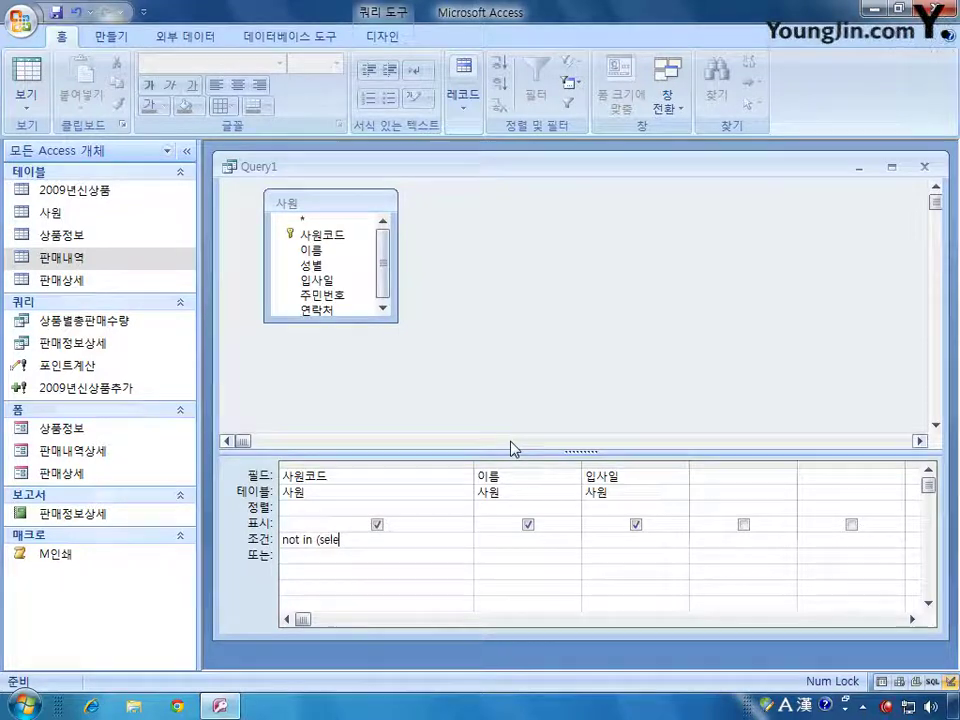
pyautogui.write('ct ')
pyautogui.write('사원')
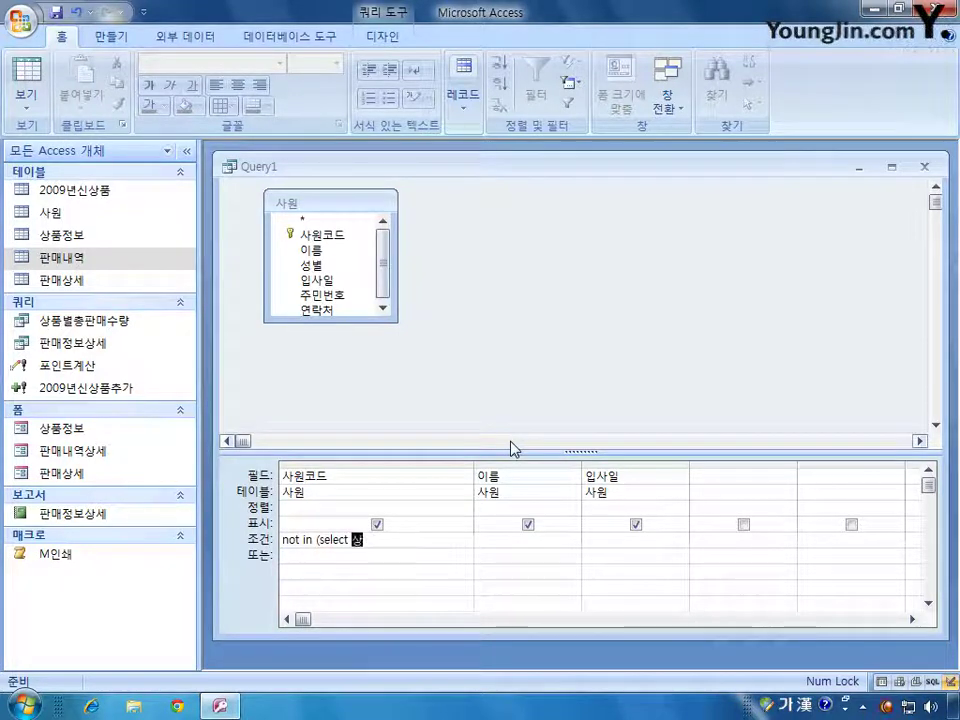
pyautogui.write('코드 ')
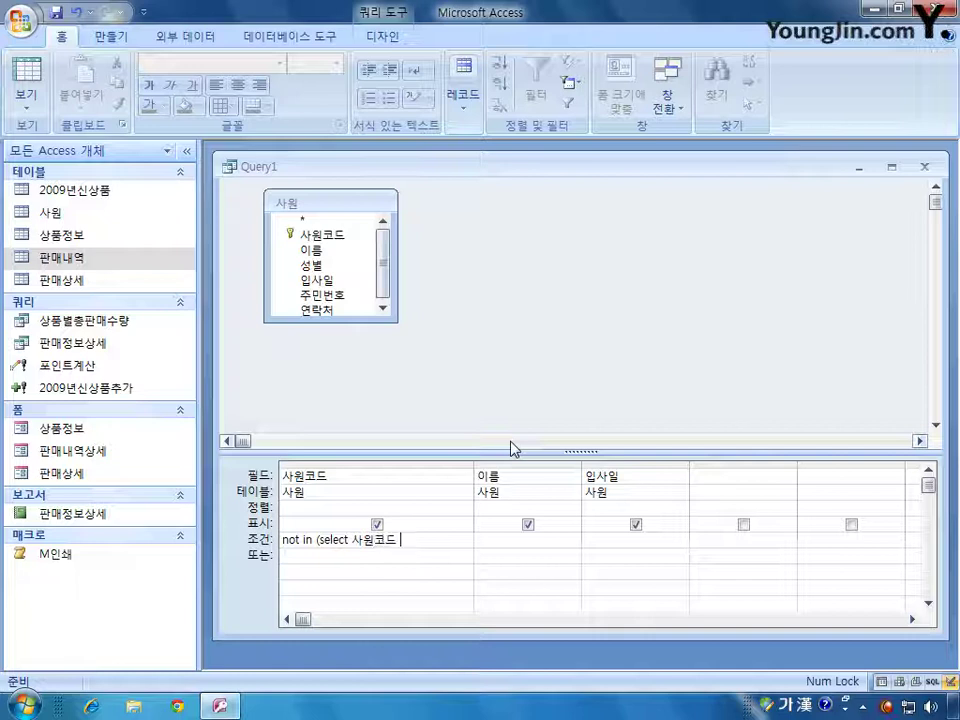
pyautogui.write('from 판매내역')
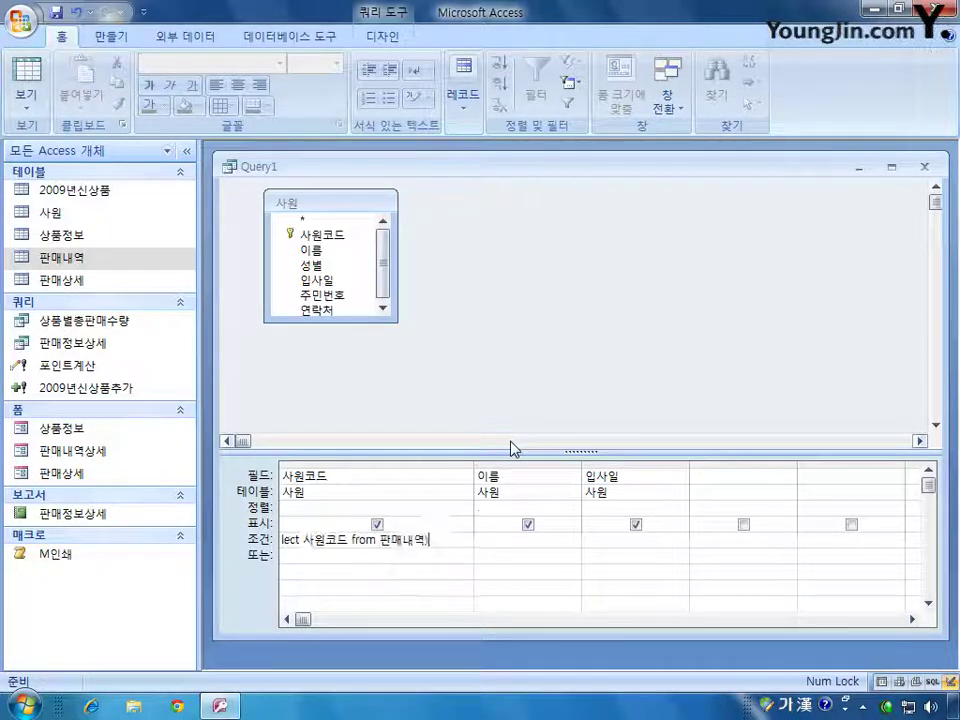
pyautogui.write(')')
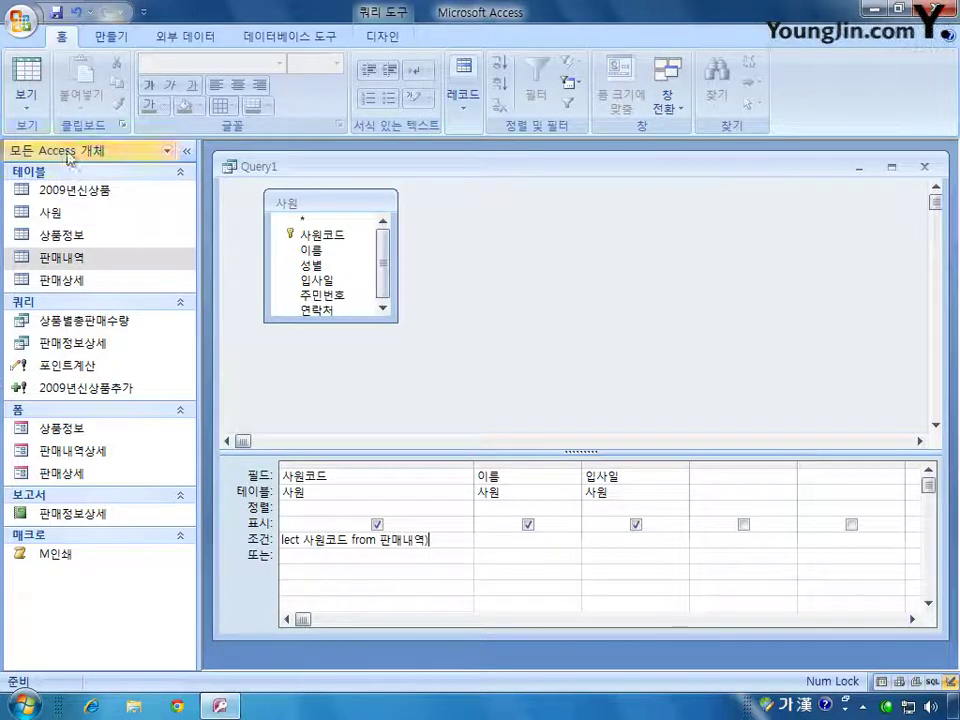
# - Run the query to examine the listed employees, and fit the 사원코드 column to its criterion back in Design view
pyautogui.click(366, 35)
pyautogui.click(65, 85)
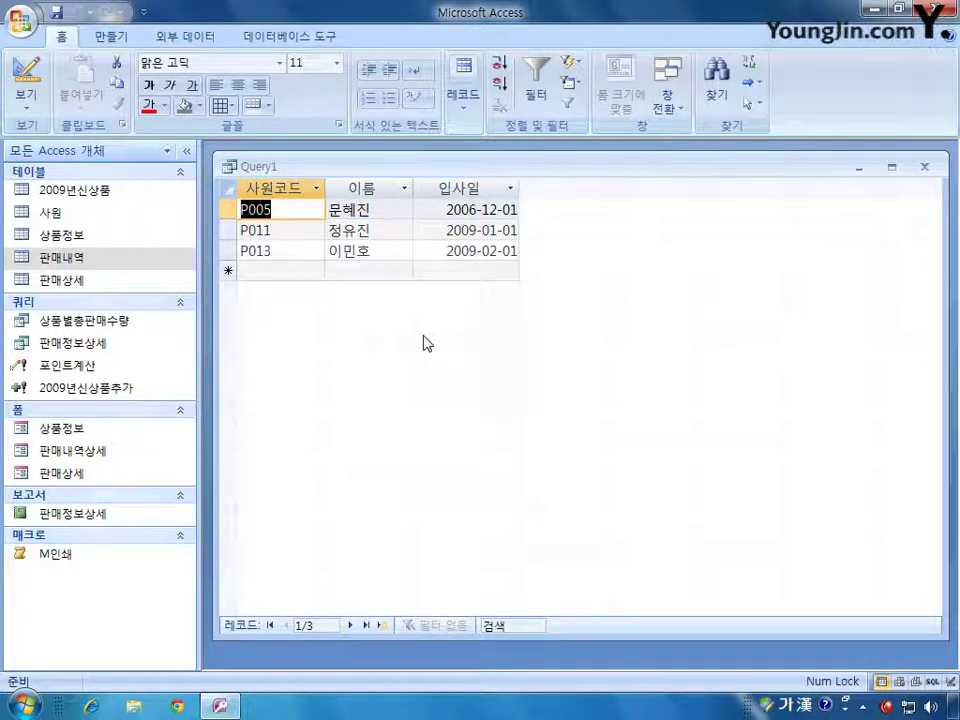
pyautogui.click(25, 80)
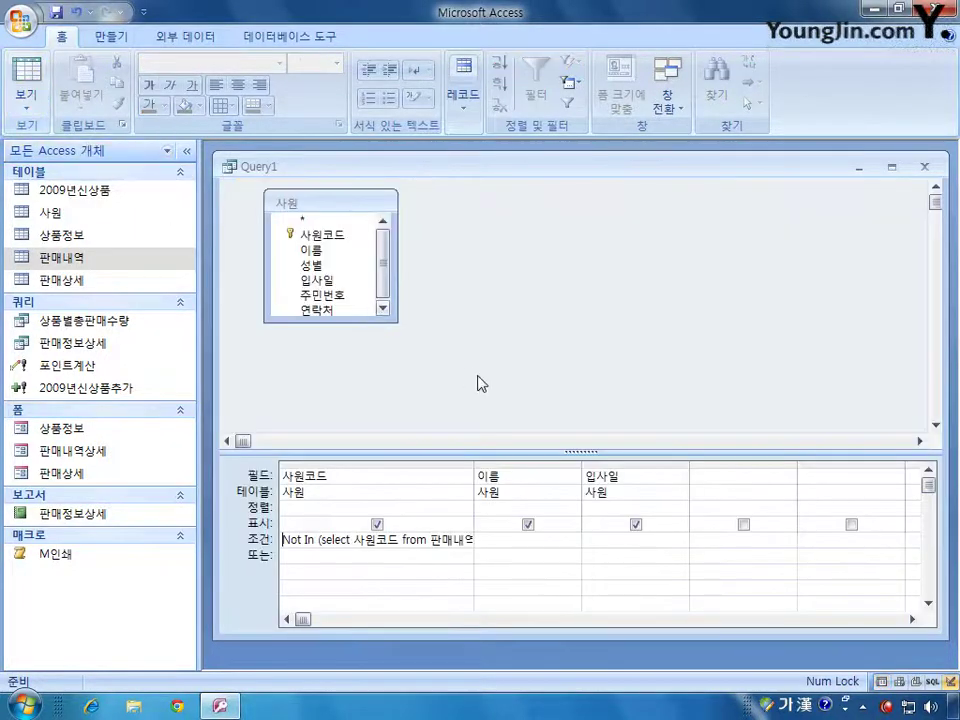
pyautogui.doubleClick(476, 467)
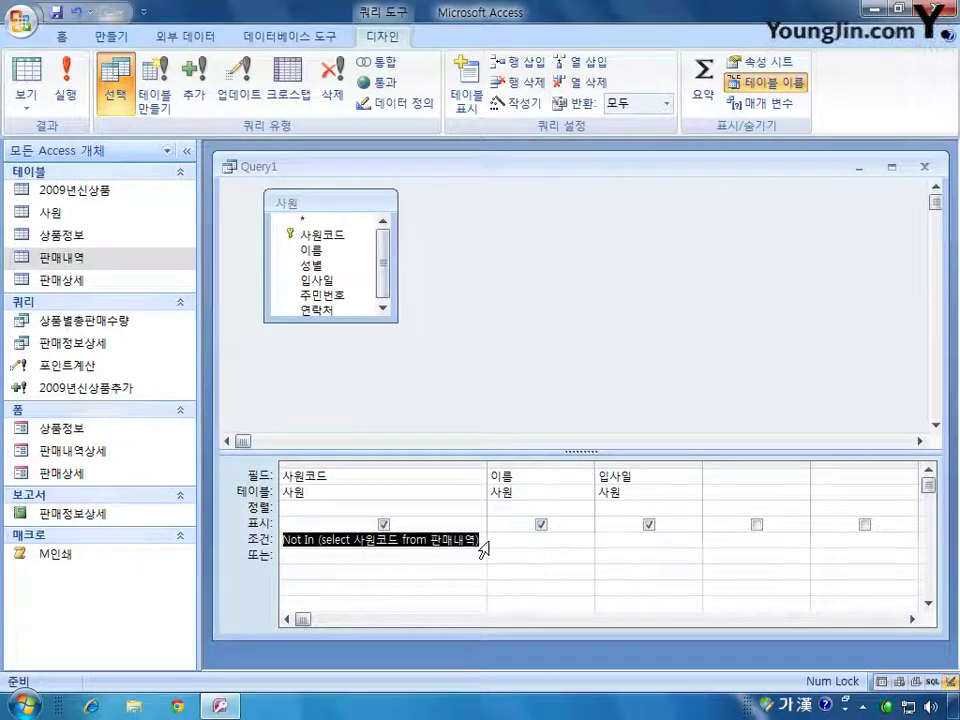
# - Add the 판매내역 table to the query and enlarge both table boxes to show all their fields
pyautogui.rightClick(457, 265)
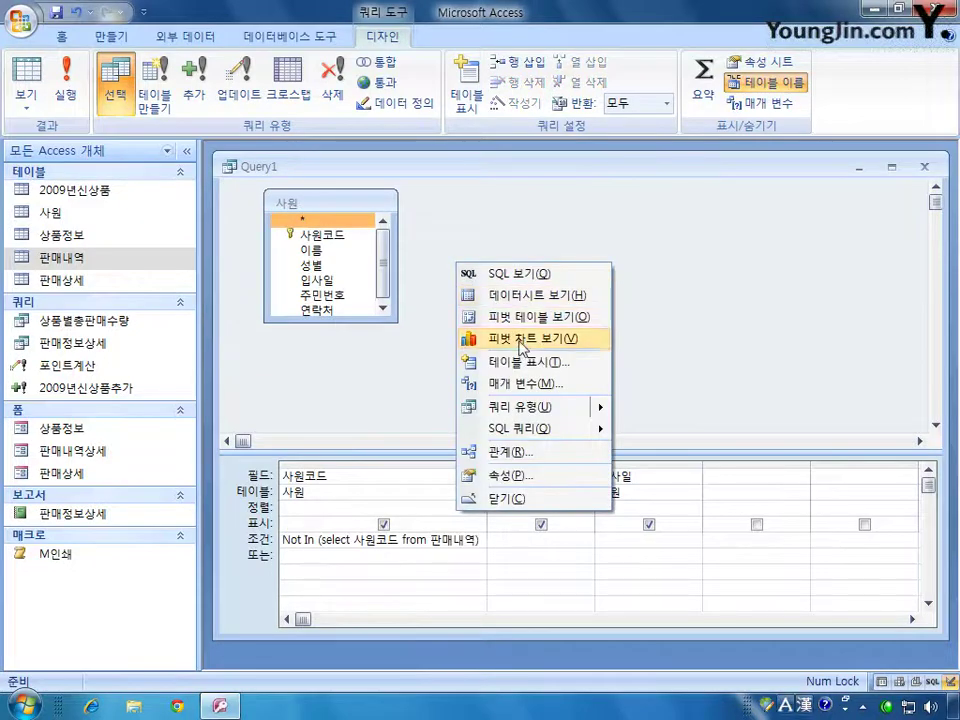
pyautogui.click(528, 362)
pyautogui.doubleClick(357, 494)
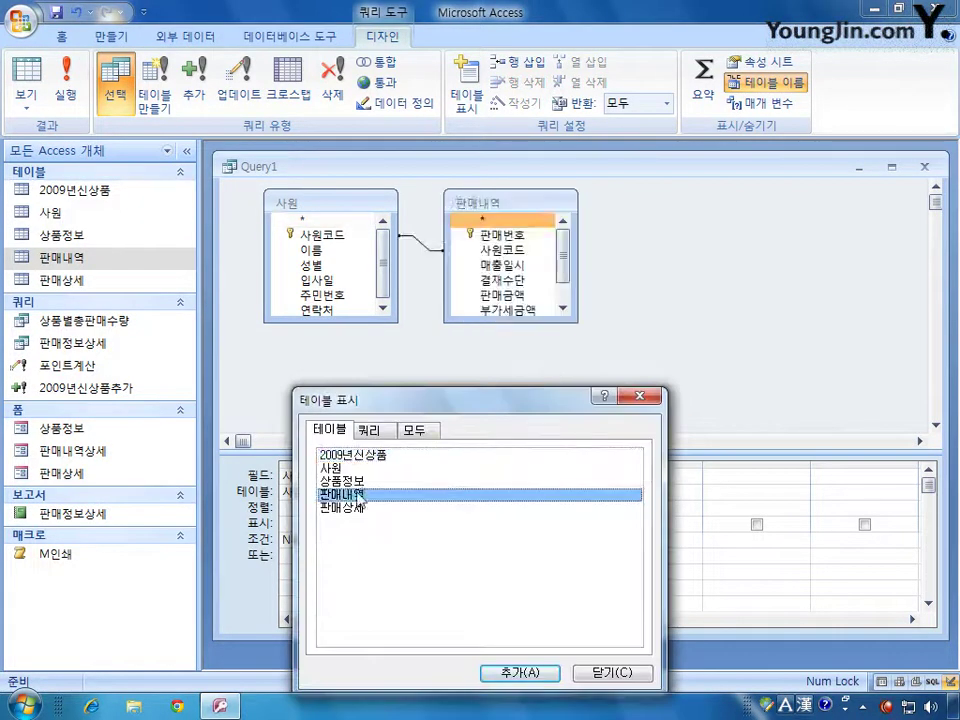
pyautogui.click(593, 674)
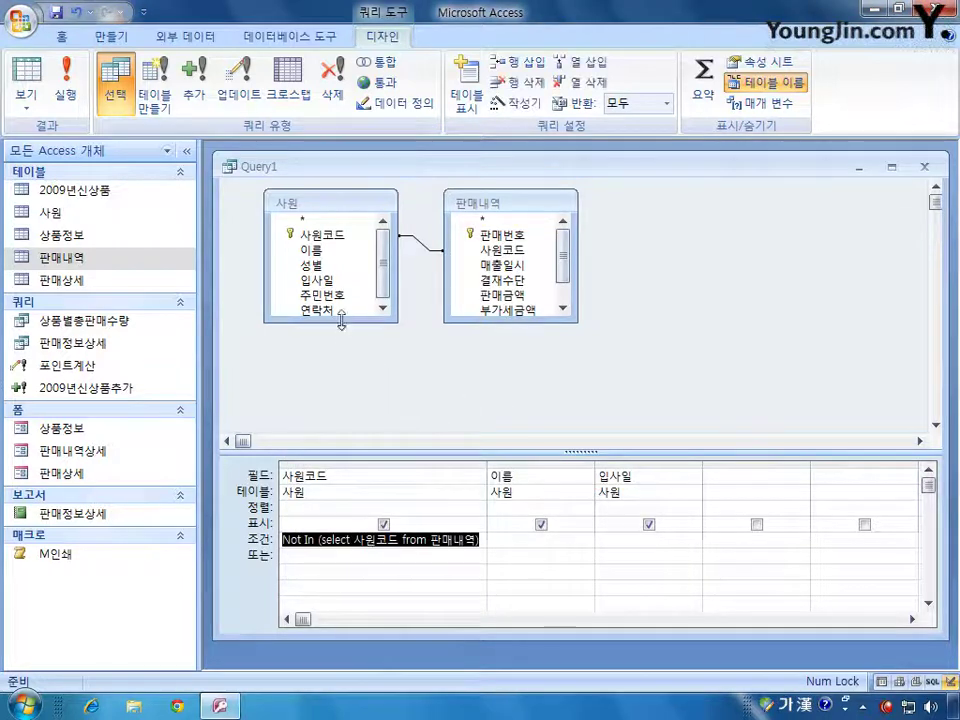
pyautogui.moveTo(341, 320); pyautogui.dragTo(343, 364)
pyautogui.moveTo(512, 321); pyautogui.dragTo(513, 363)
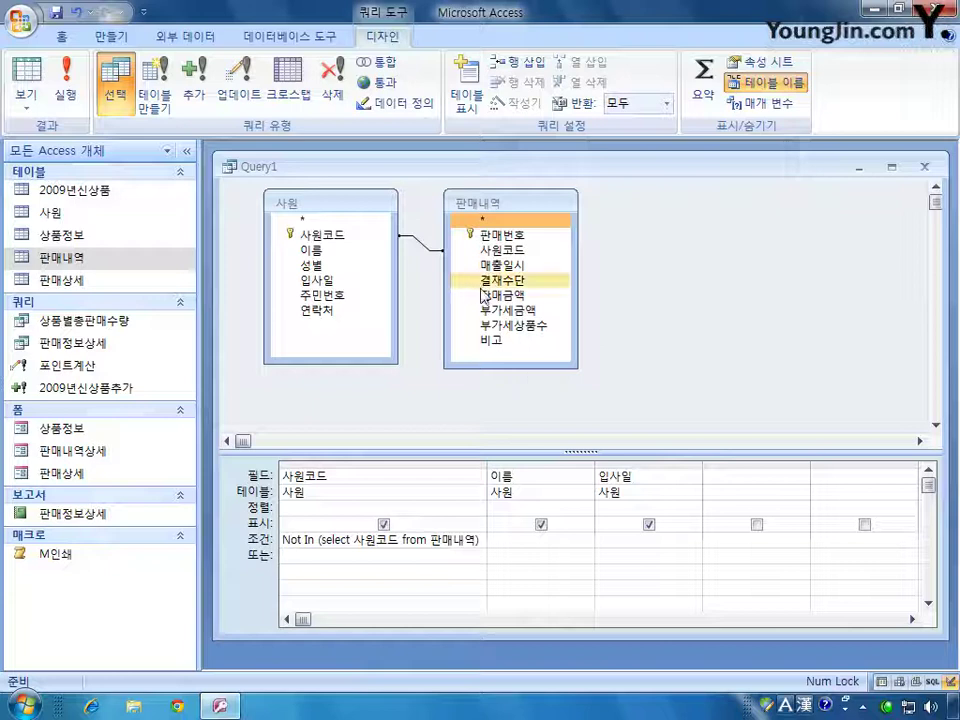
# - Run the query with 사원 and 판매내역 joined, examine the result, and return to Design view
pyautogui.click(66, 85)
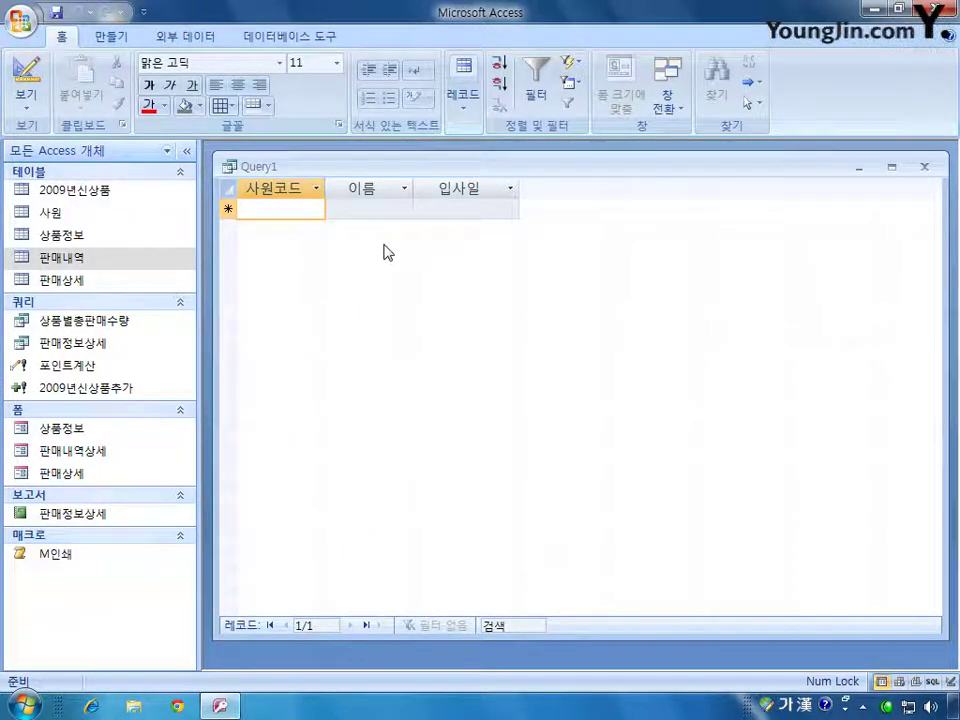
pyautogui.click(27, 80)
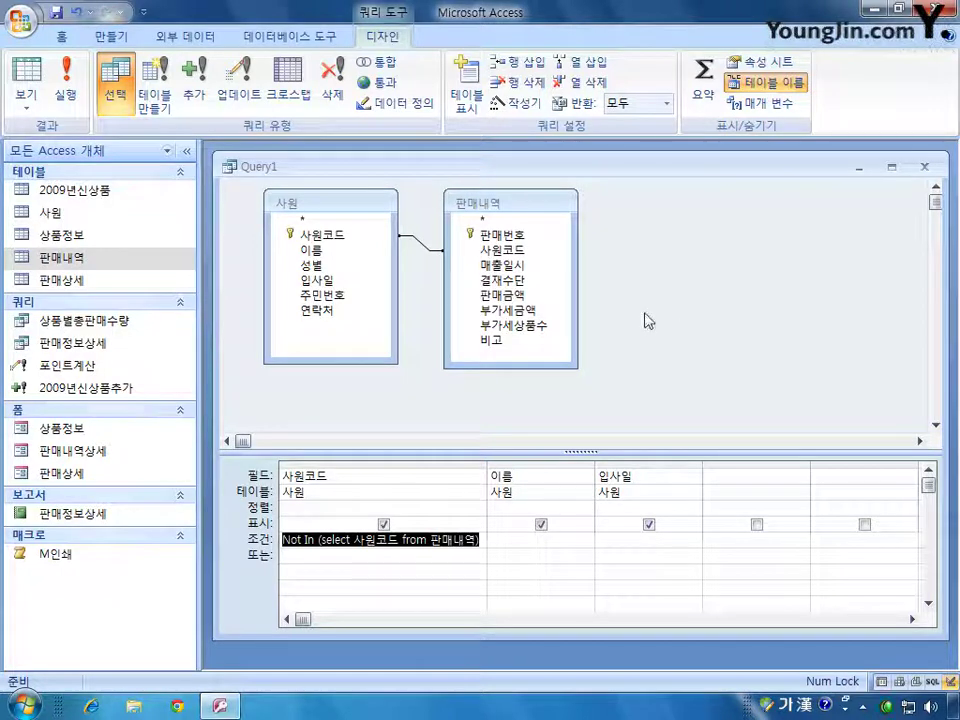
pyautogui.click(83, 94)
pyautogui.click(26, 86)
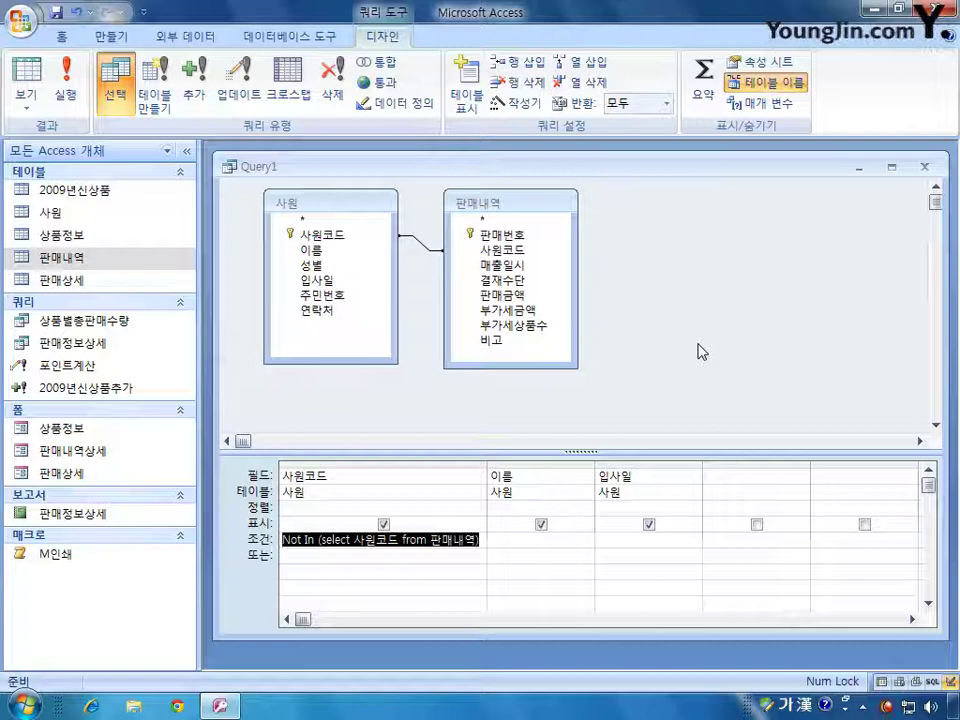
# - Review the join properties between 사원 and 판매내역, and close them without changes
pyautogui.click(420, 243)
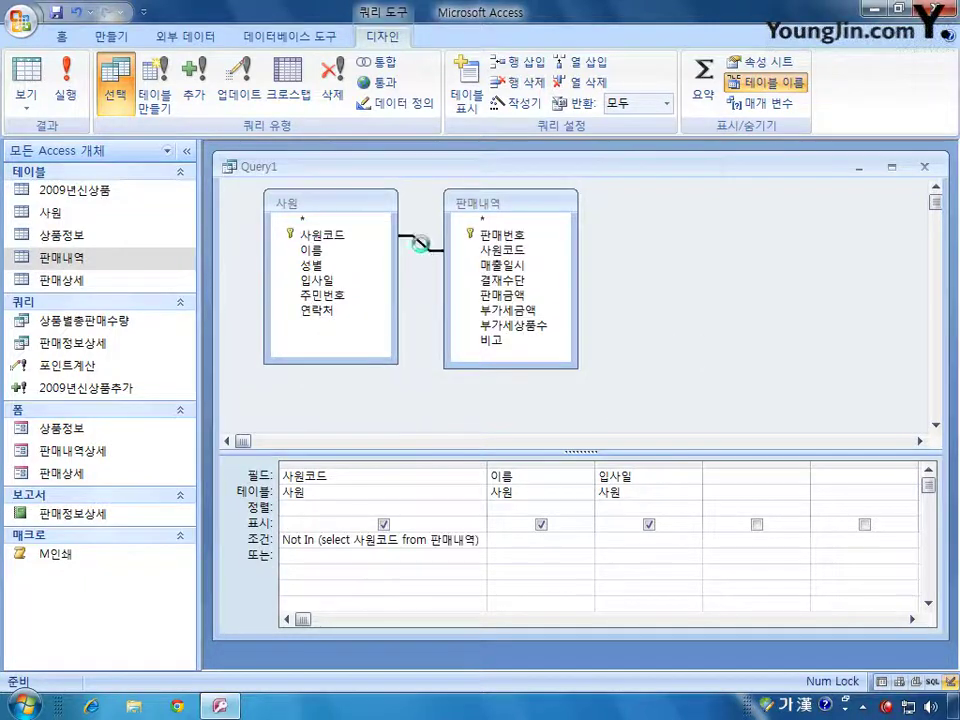
pyautogui.doubleClick(420, 243)
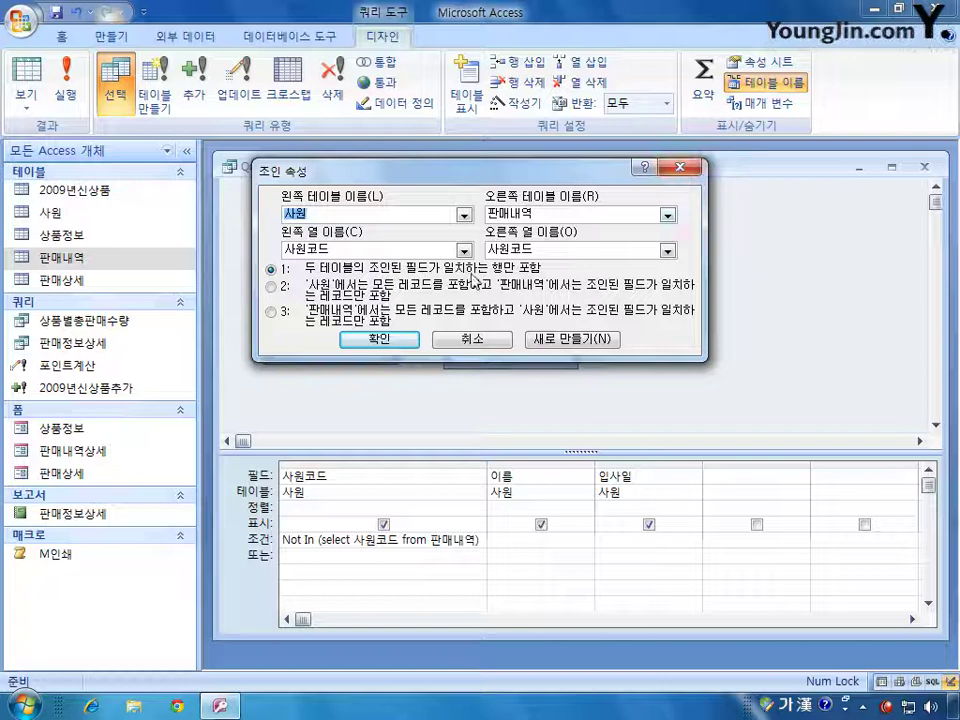
pyautogui.click(681, 167)
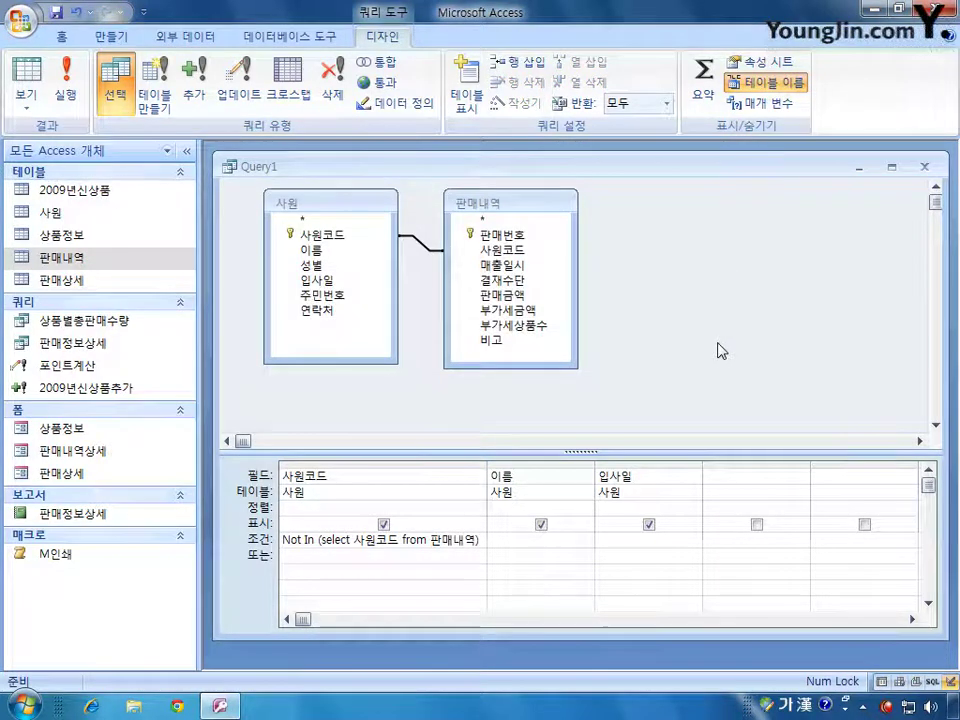
# - Compare the 사원코드 fields of both tables, run the query again to check its records, and return to Design view
pyautogui.click(505, 251)
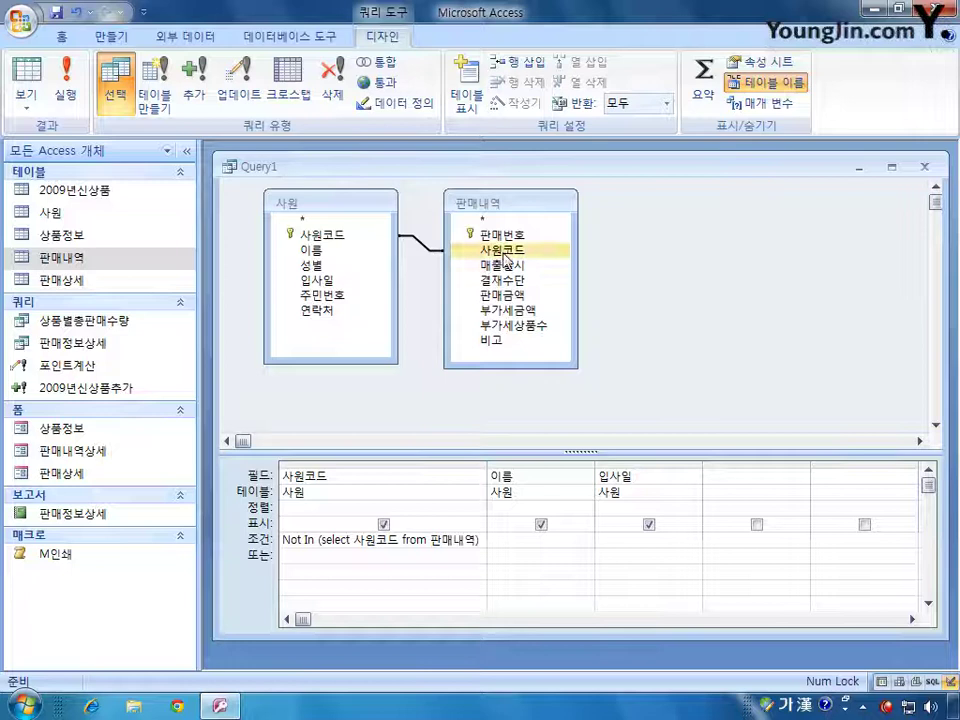
pyautogui.click(338, 235)
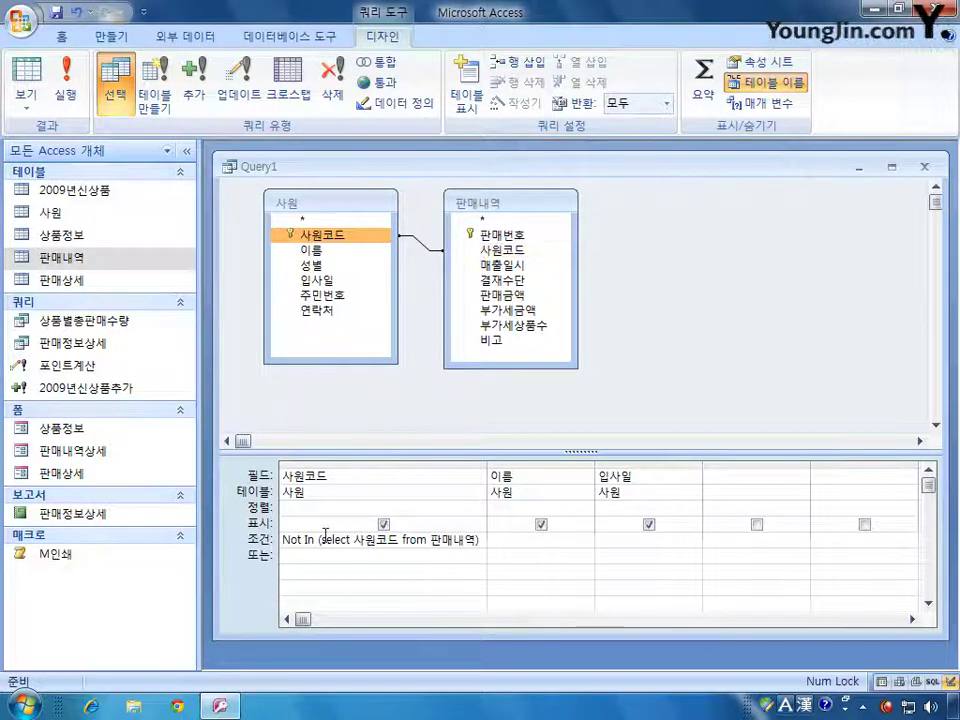
pyautogui.click(60, 100)
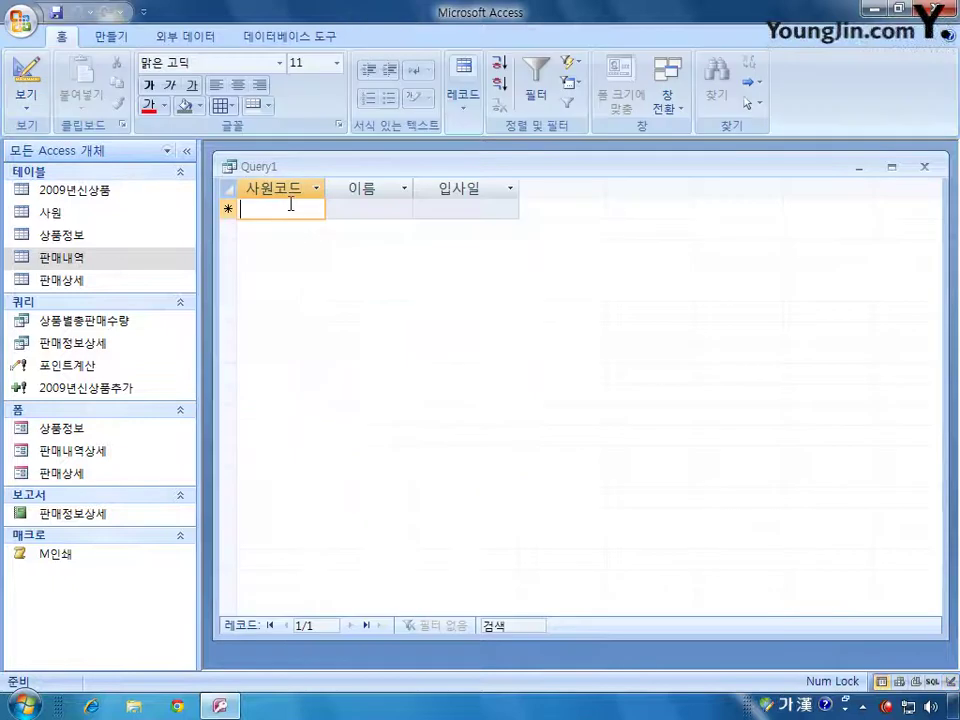
pyautogui.click(17, 90)
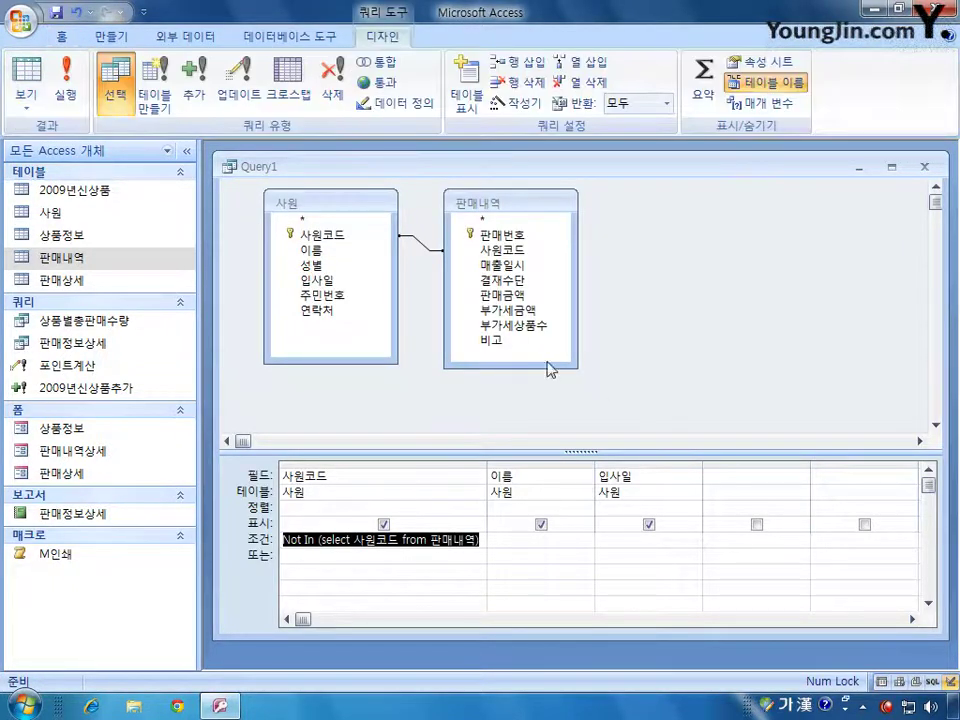
# - Change the join to include all 사원 records and only matching 판매내역 records, and check the query result before returning to Design view
pyautogui.doubleClick(421, 244)
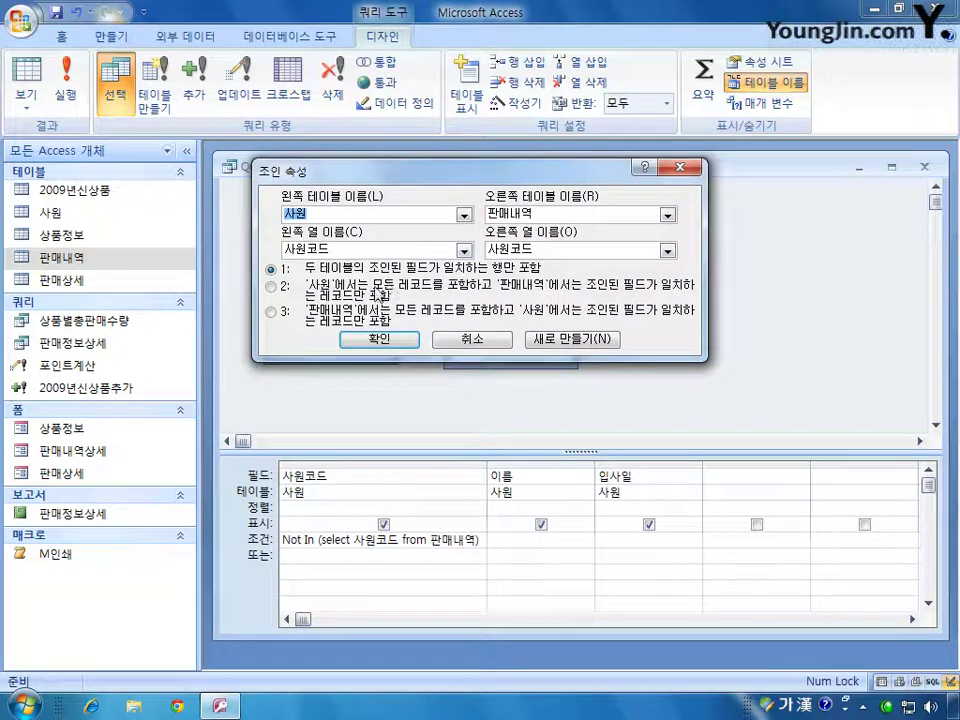
pyautogui.click(271, 286)
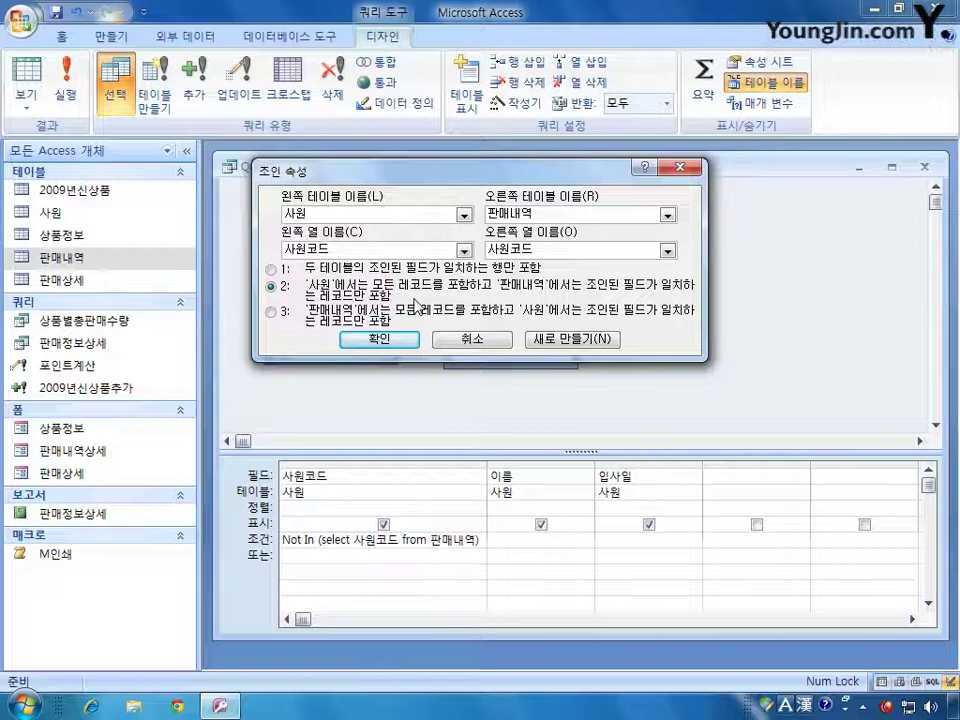
pyautogui.click(392, 344)
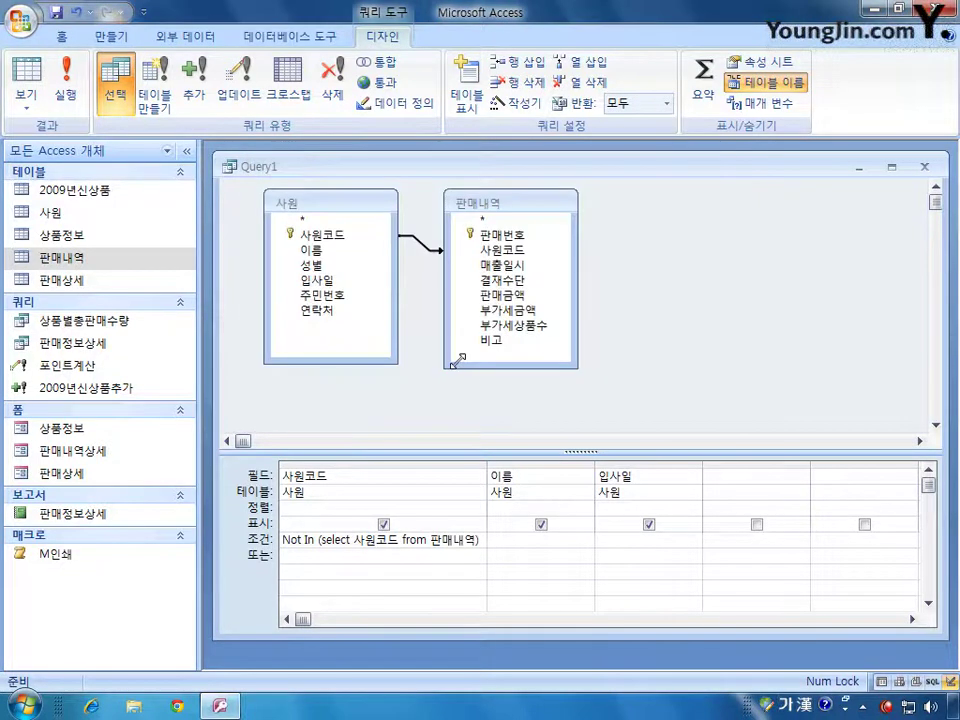
pyautogui.click(72, 88)
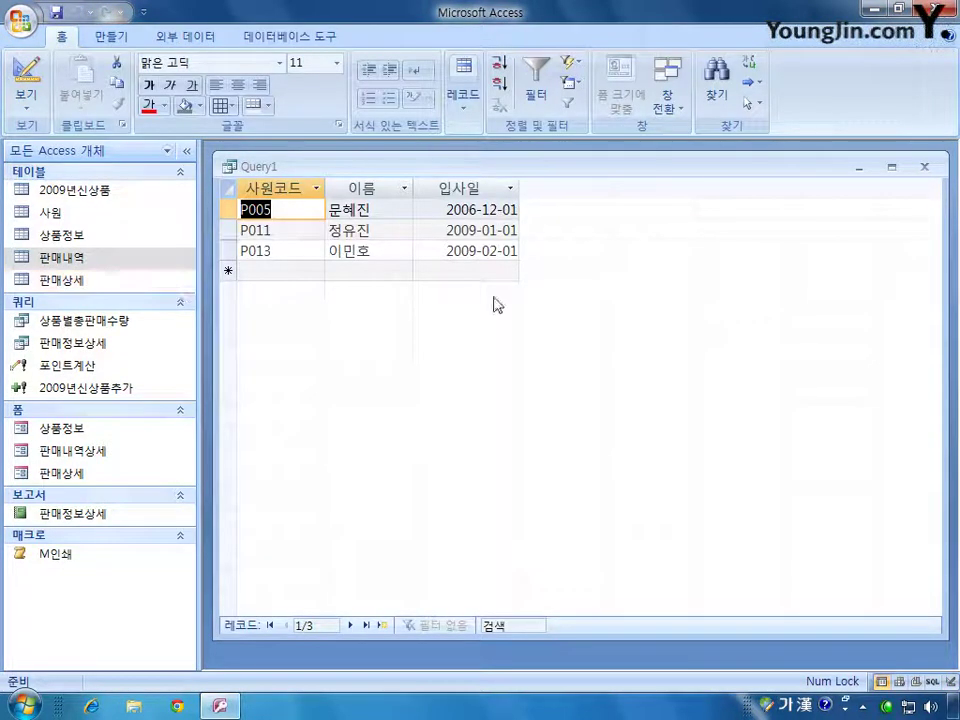
pyautogui.click(26, 75)
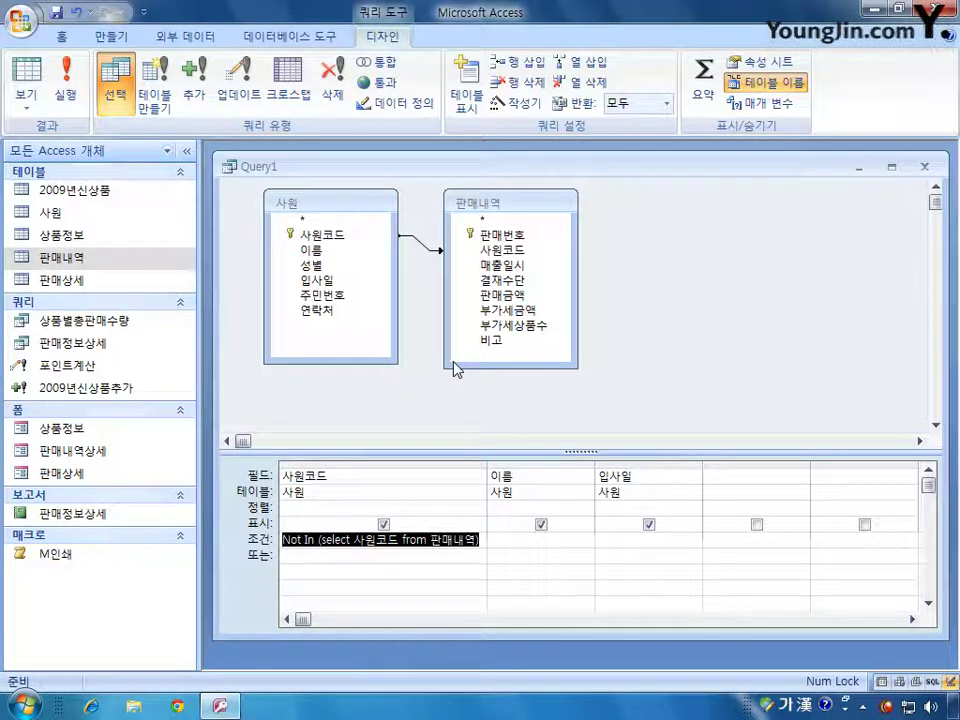
# - Clear the Not In criterion and add 사원코드 from 판매내역 as a query field hidden from the output
pyautogui.click(305, 298)
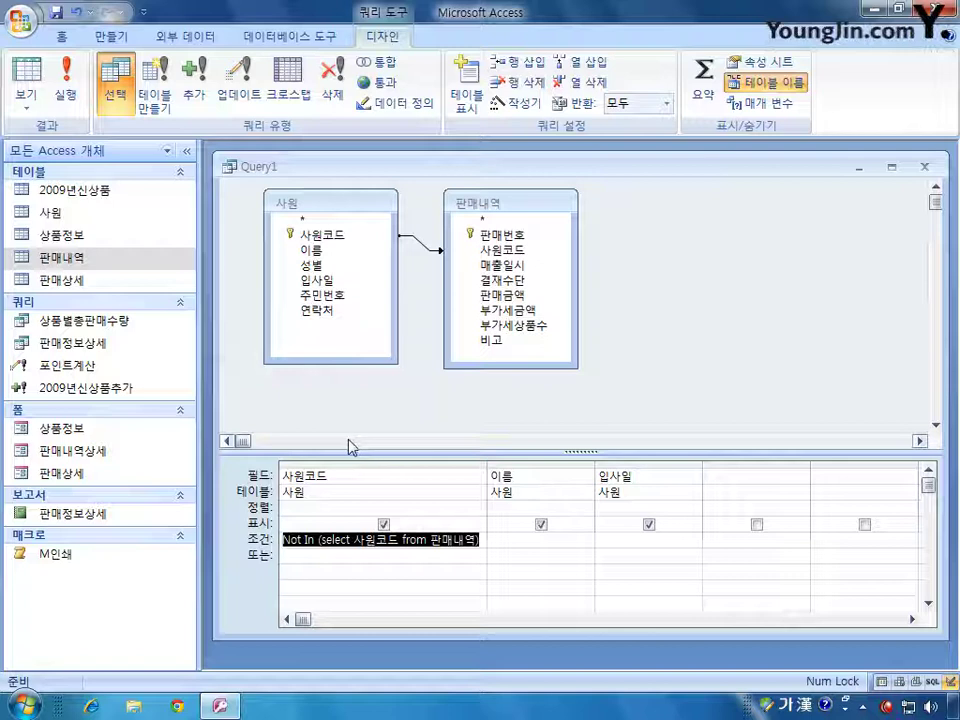
pyautogui.press('Delete')
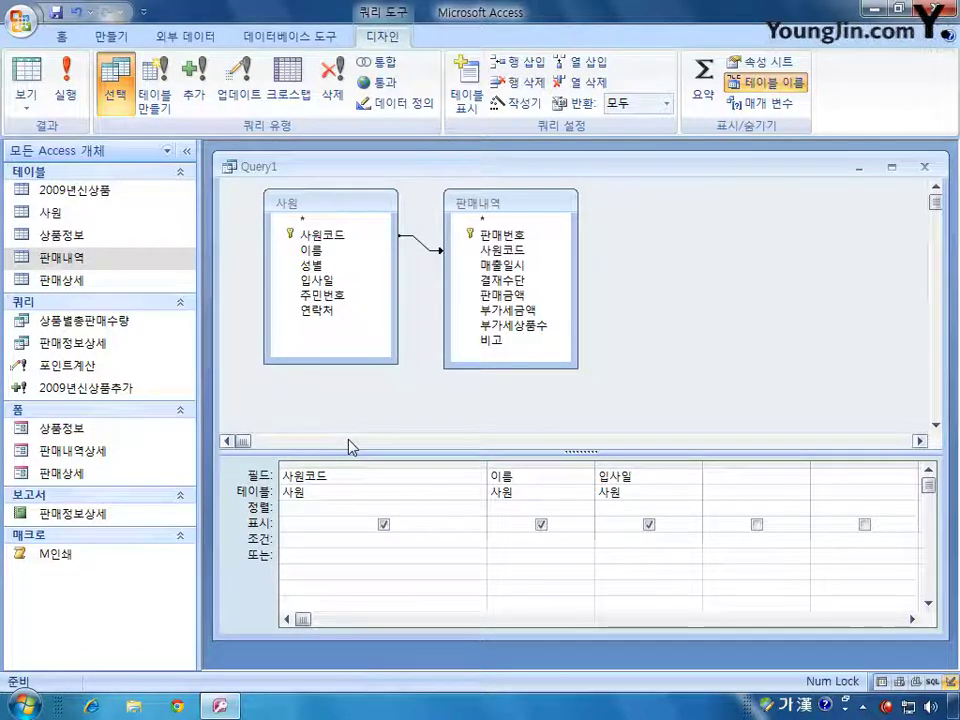
pyautogui.doubleClick(503, 249)
pyautogui.click(757, 525)
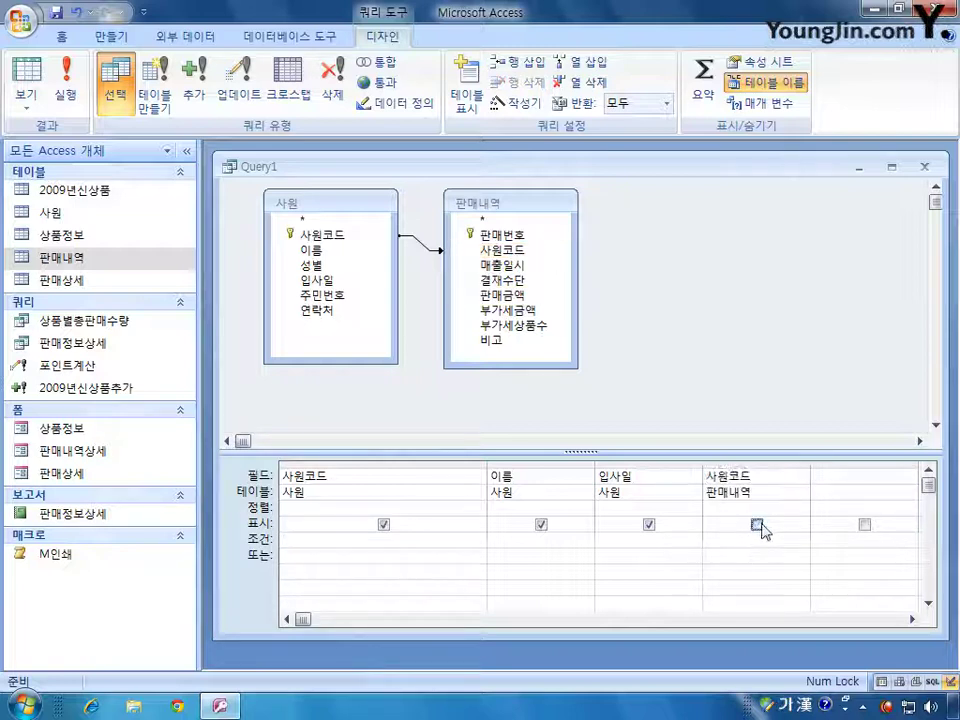
pyautogui.click(729, 542)
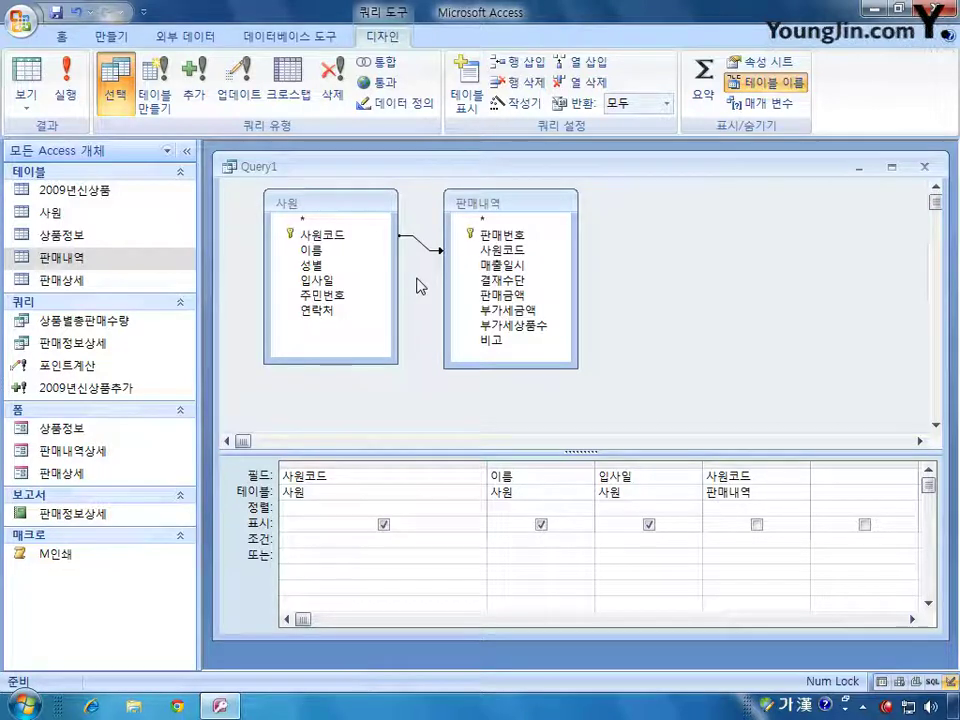
# - Open the 상품별총판매수량 query, examine the empty 판매수량 values of unsold products, and close it
pyautogui.doubleClick(128, 322)
pyautogui.click(693, 240)
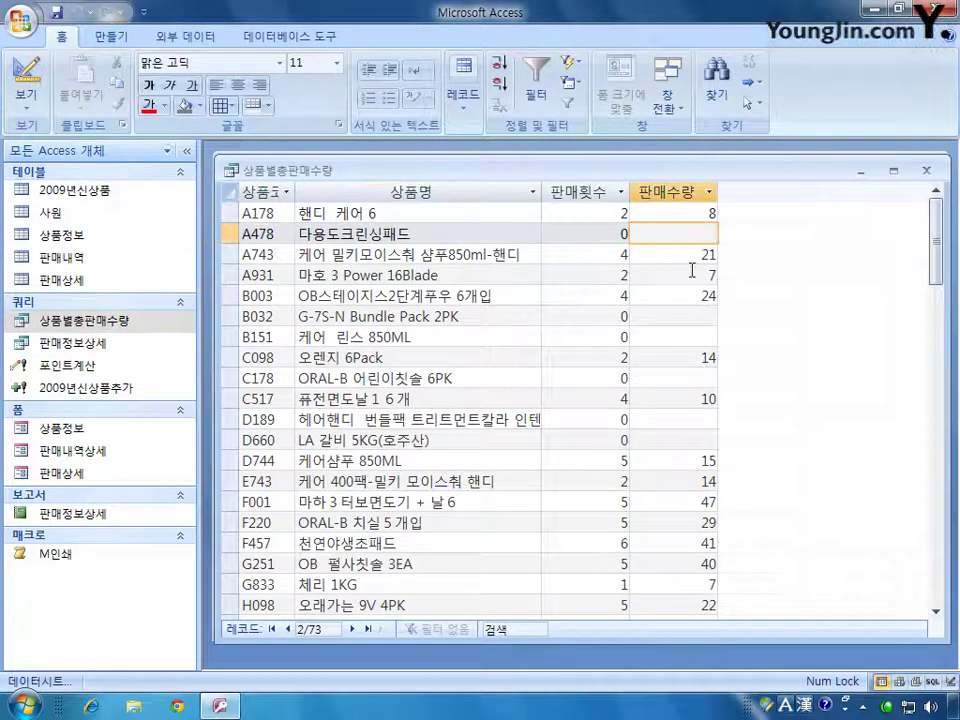
pyautogui.click(694, 318)
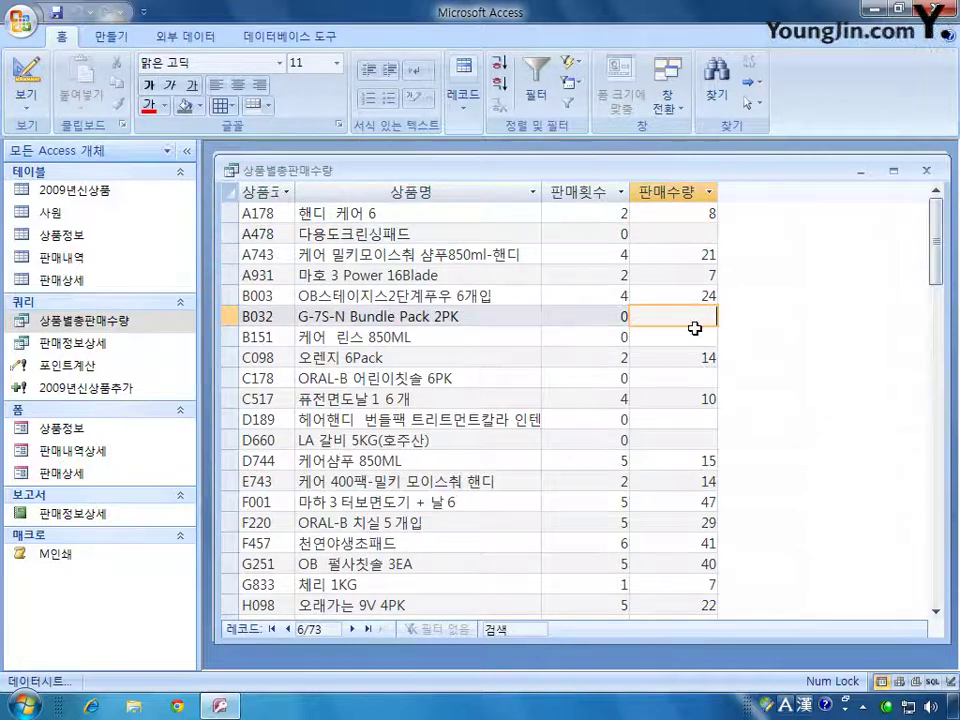
pyautogui.click(926, 170)
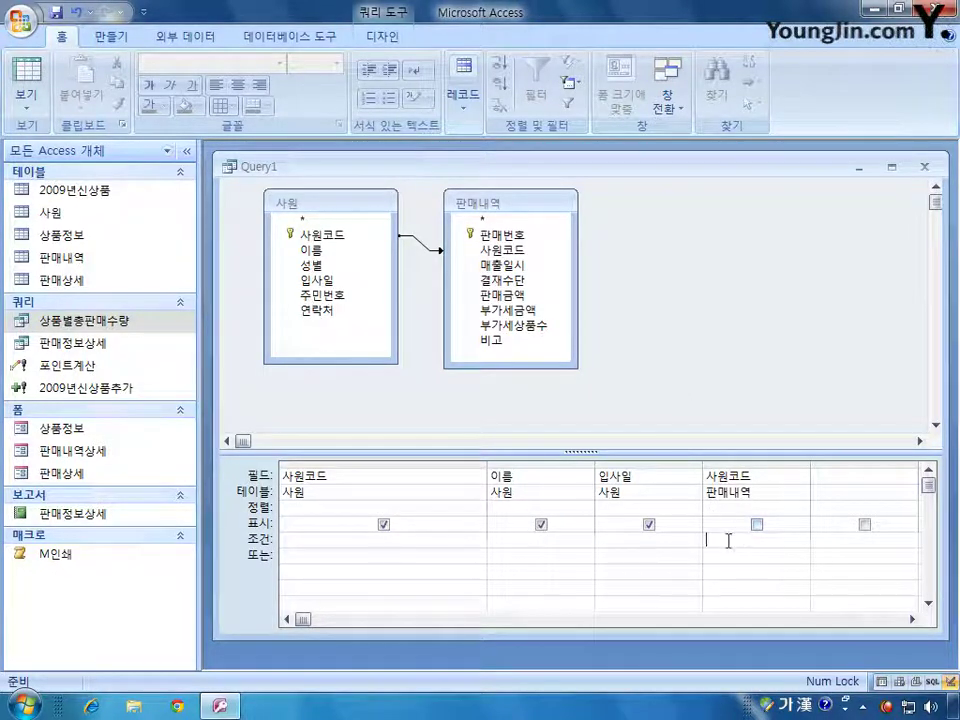
# - Enter the criterion is null for the 사원코드 field of 판매내역
pyautogui.click(515, 237)
pyautogui.click(498, 251)
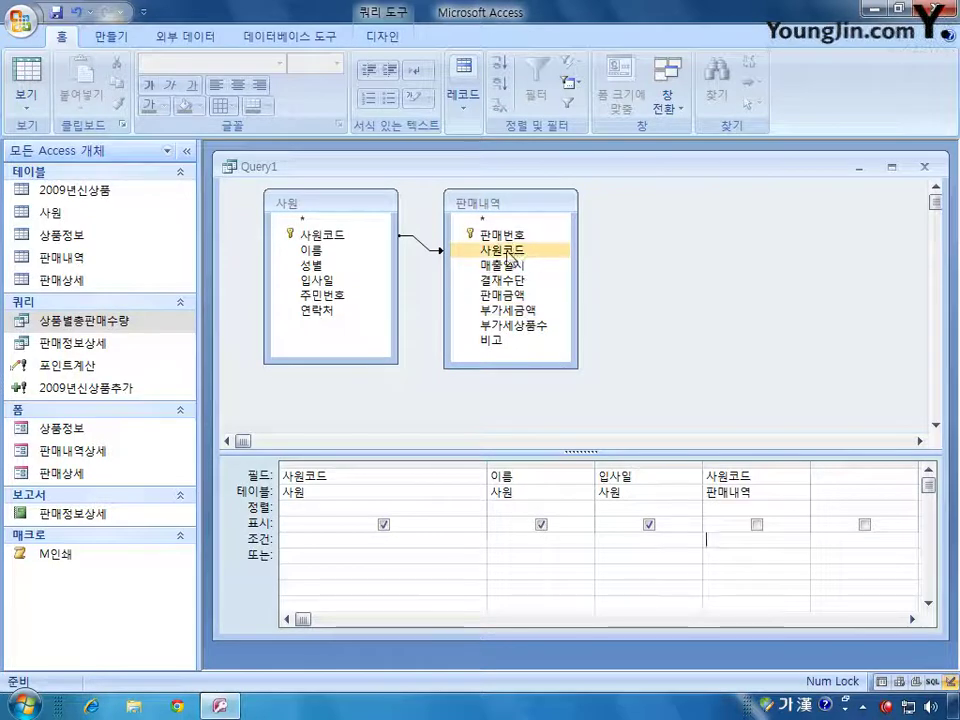
pyautogui.click(433, 272)
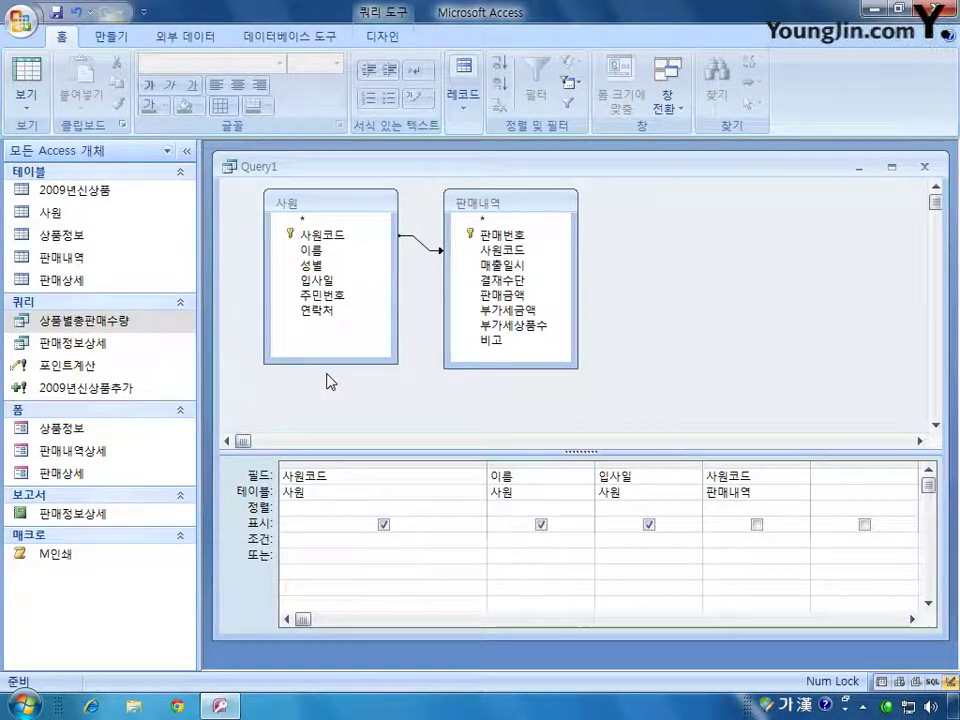
pyautogui.click(523, 254)
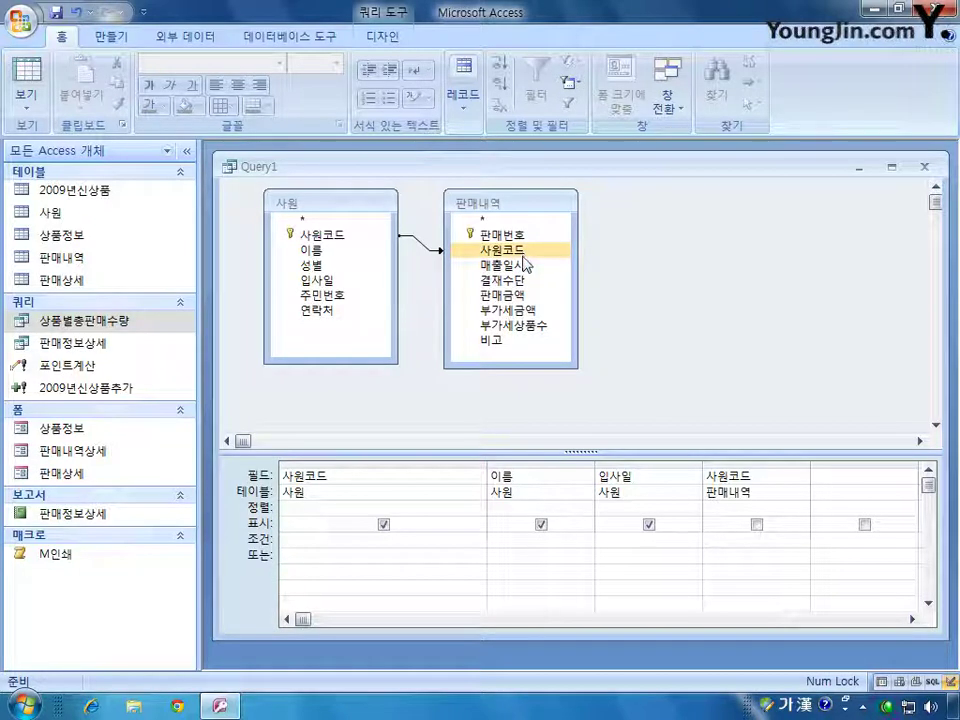
pyautogui.write('ㅏㄴ')
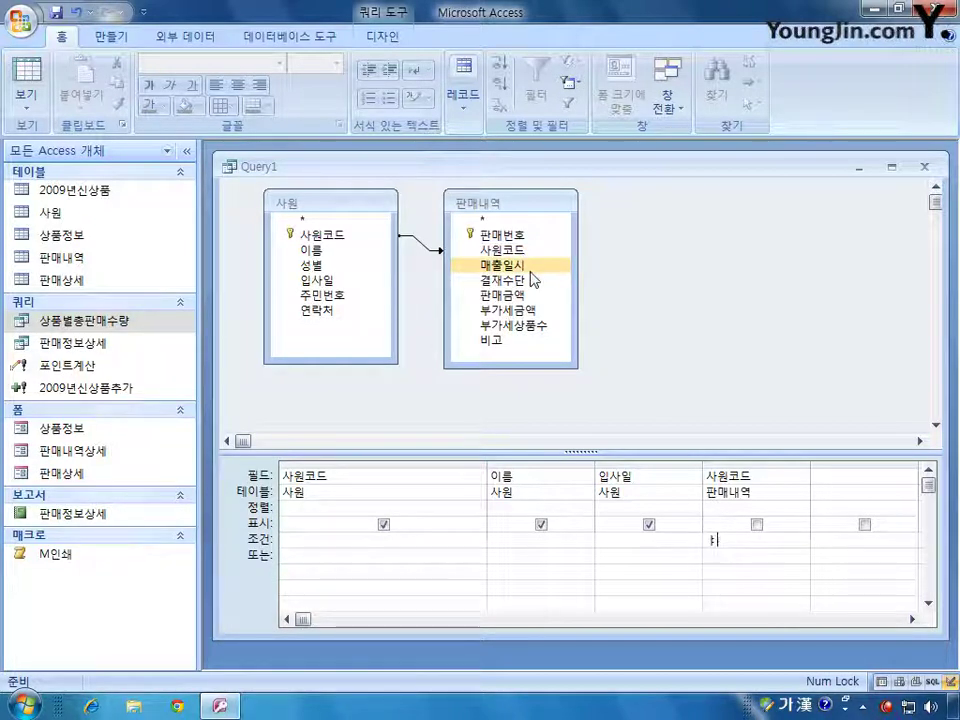
pyautogui.press('BackSpace')
pyautogui.press('BackSpace')
pyautogui.press('Hangul')
pyautogui.write('is null')
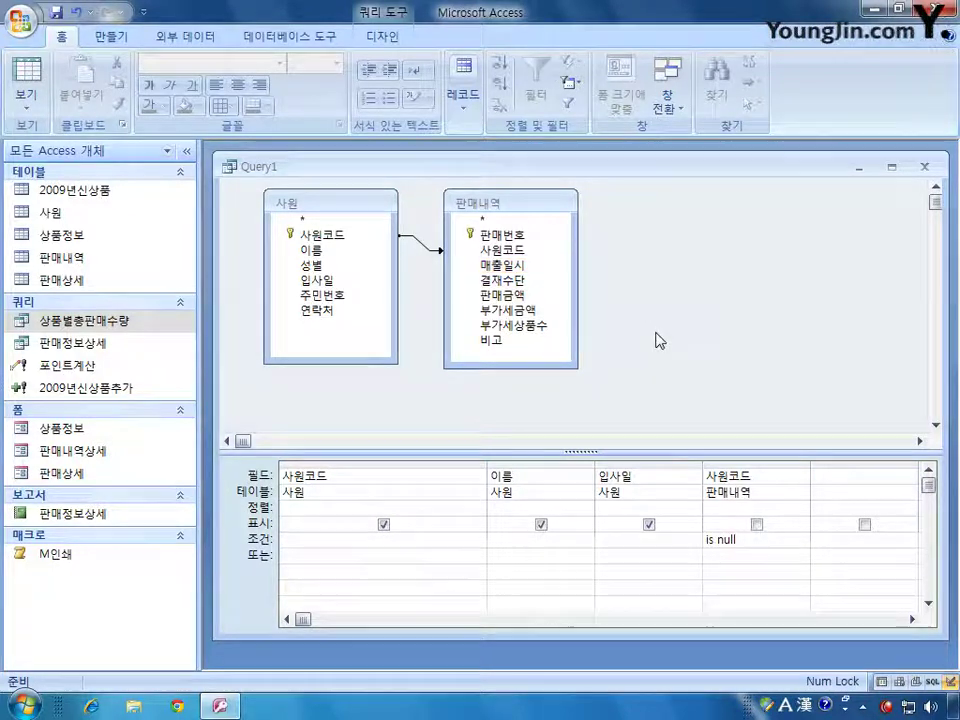
# - Run the query with the null criterion, examine the listed employees, and return to Design view
pyautogui.click(381, 36)
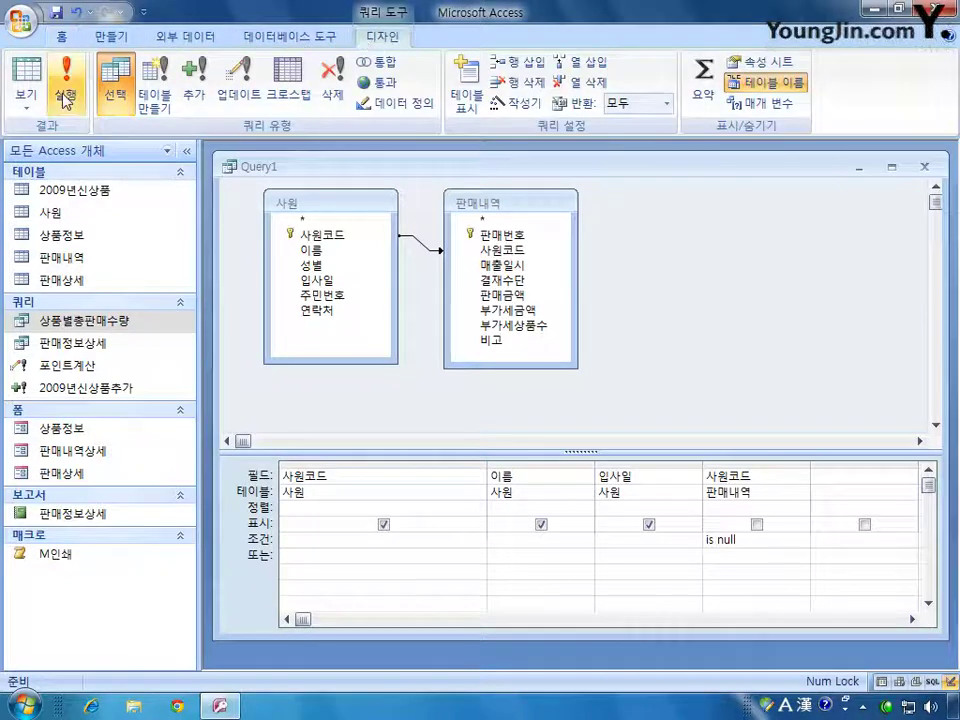
pyautogui.click(66, 98)
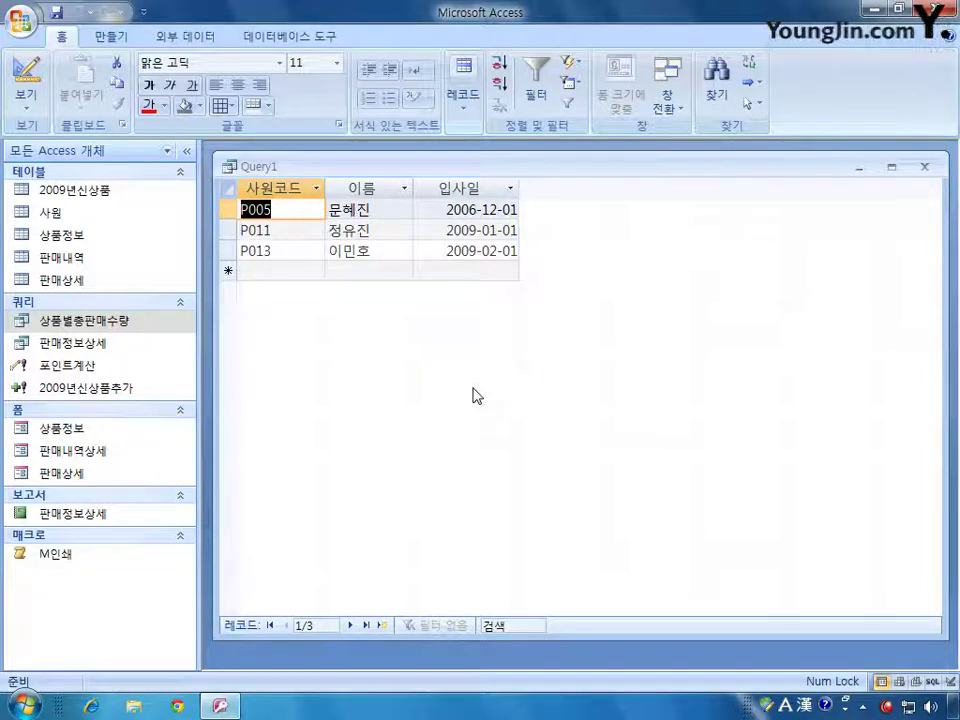
pyautogui.click(26, 80)
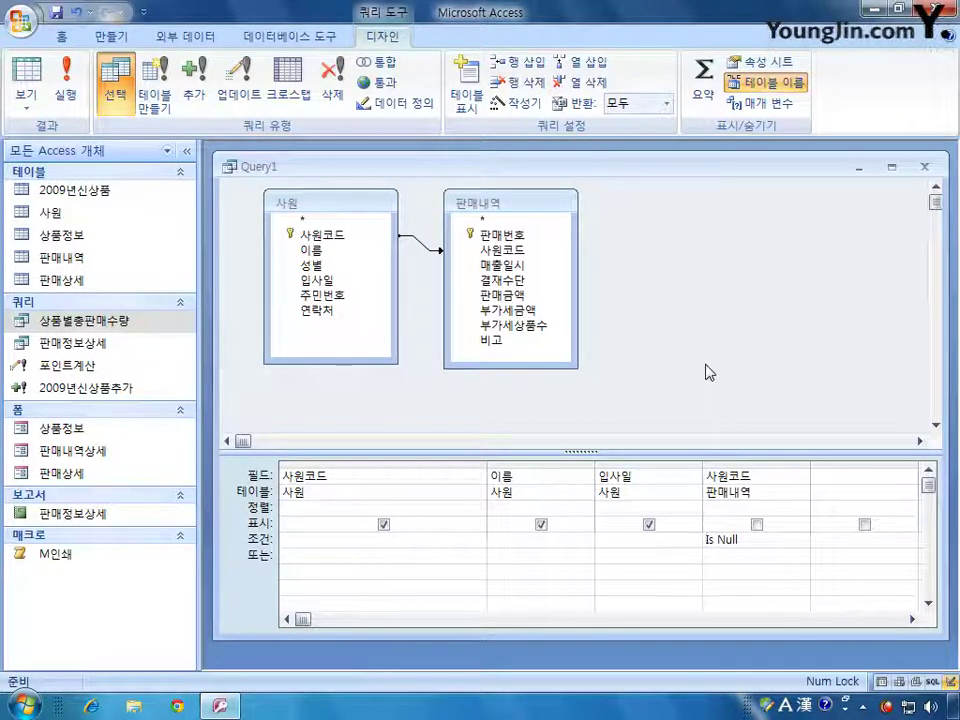
# - Review the join properties between 사원 and 판매내역 without changing them, and run the query again
pyautogui.doubleClick(428, 243)
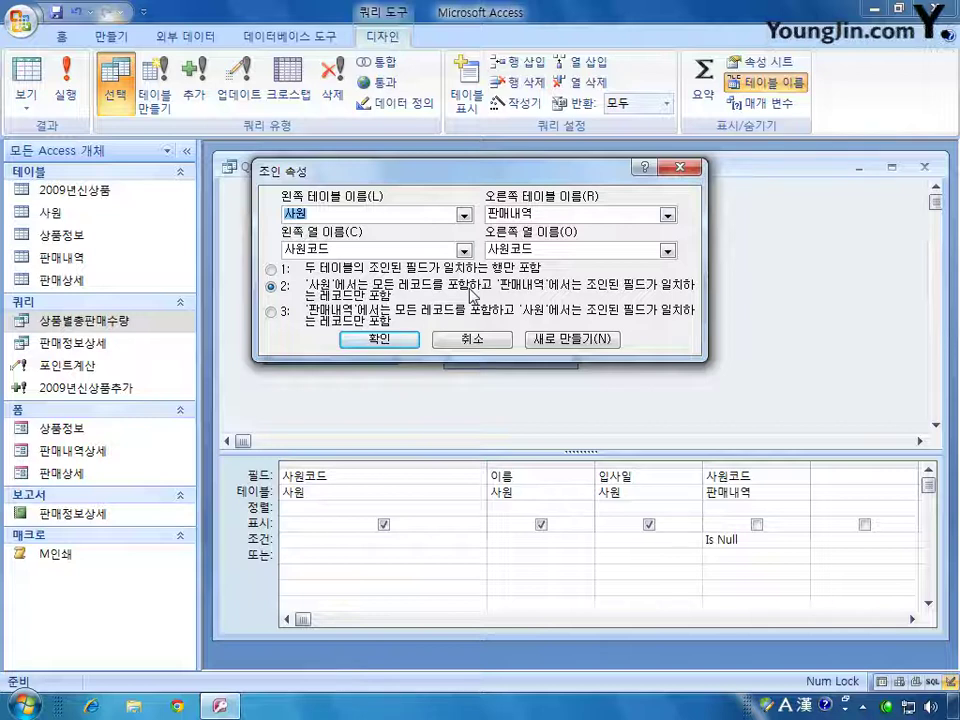
pyautogui.press('Return')
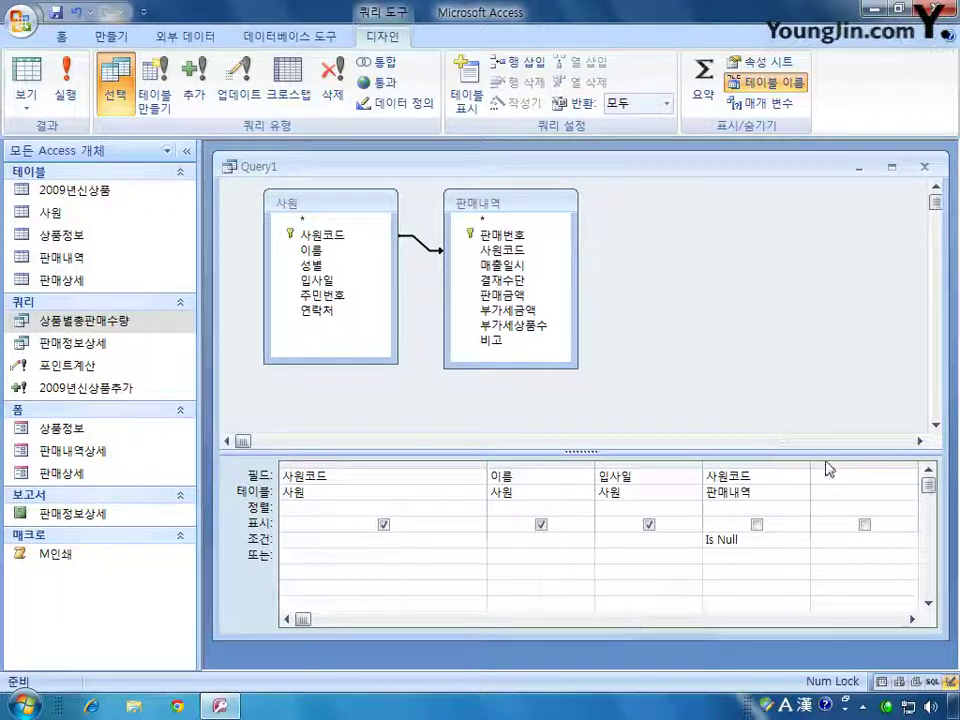
pyautogui.click(755, 475)
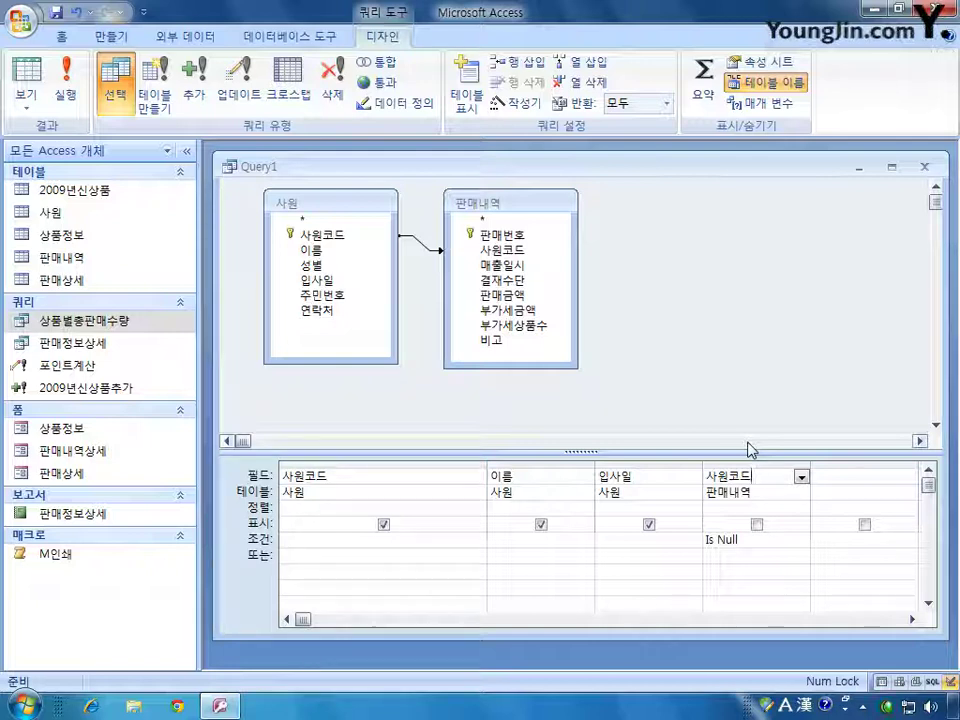
pyautogui.click(65, 78)
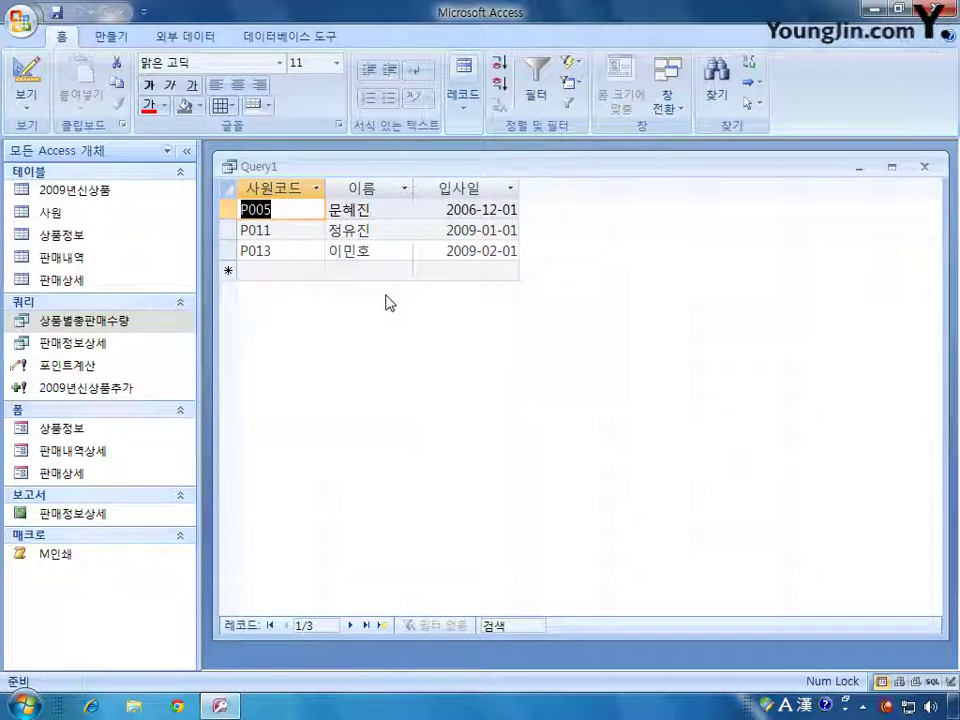
# - Close the query and save it under the name 판매미경험사원
pyautogui.click(928, 170)
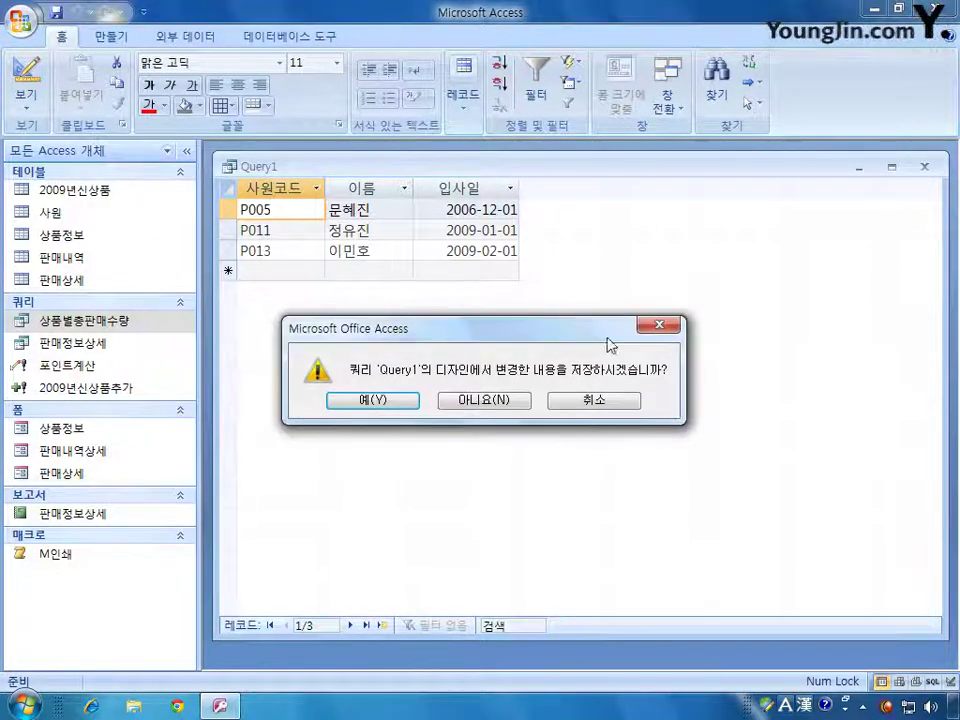
pyautogui.click(401, 404)
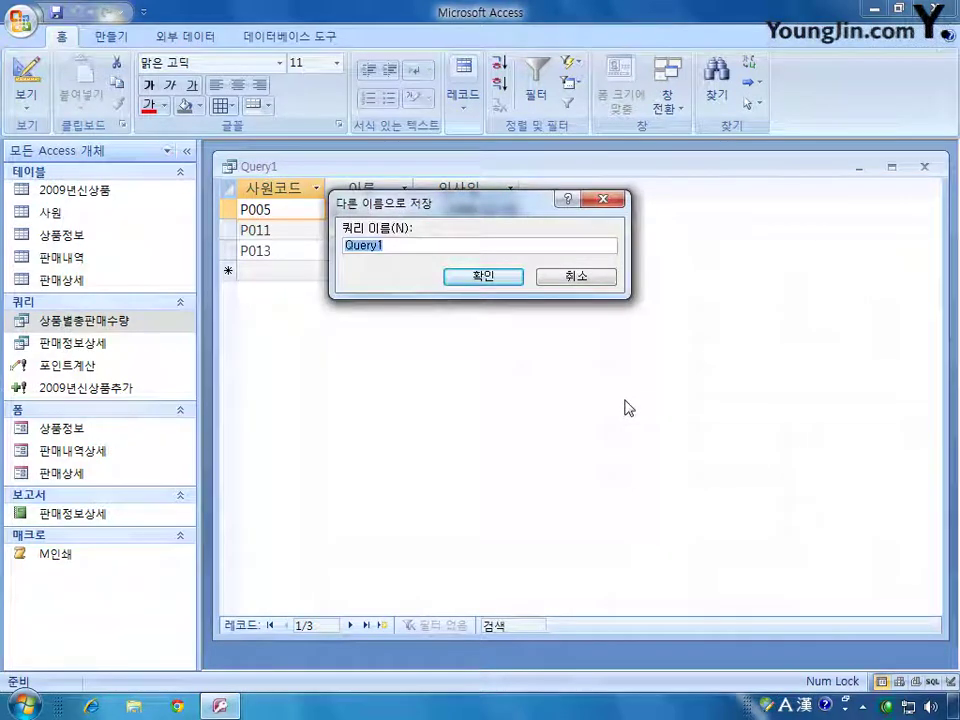
pyautogui.write('ㅂ')
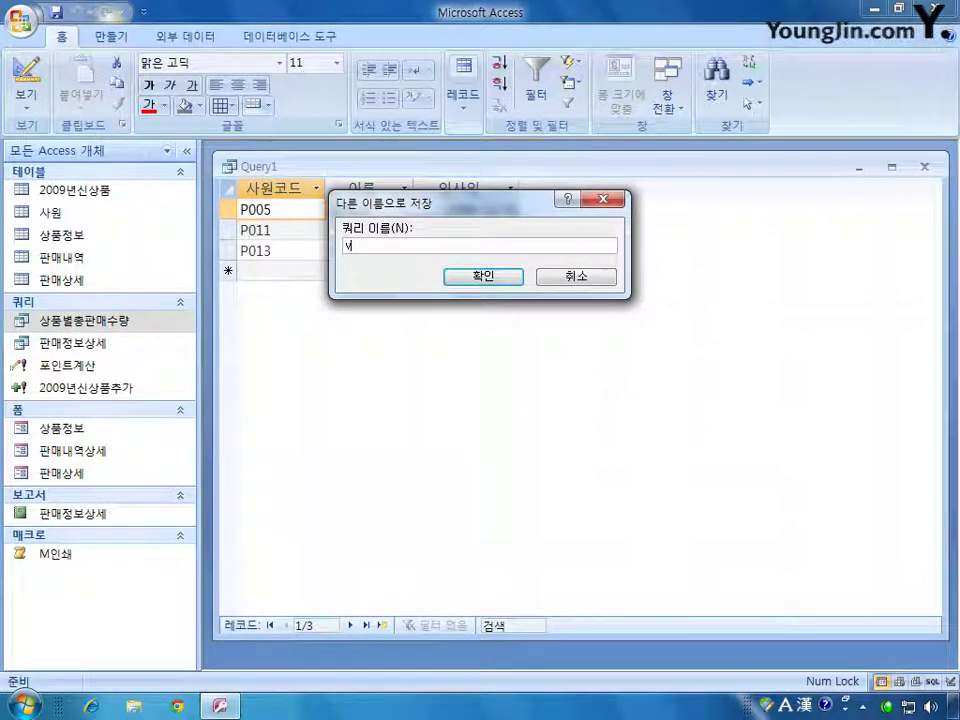
pyautogui.write('판매미경')
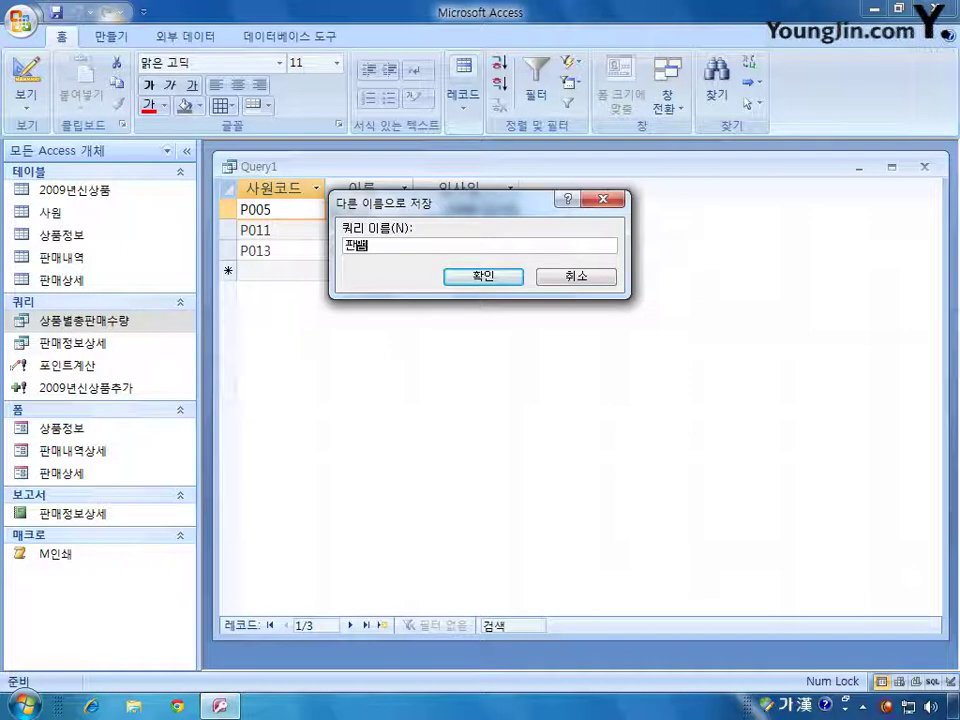
pyautogui.write('험사원')
pyautogui.press('Return')
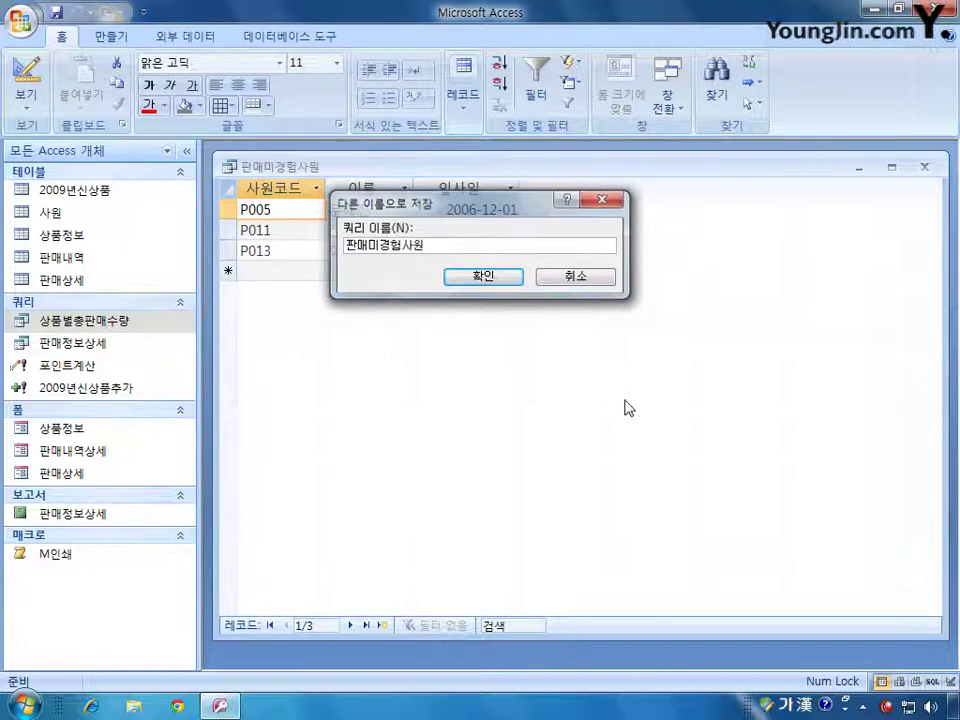
pyautogui.hotkey('ctrl', 'w')
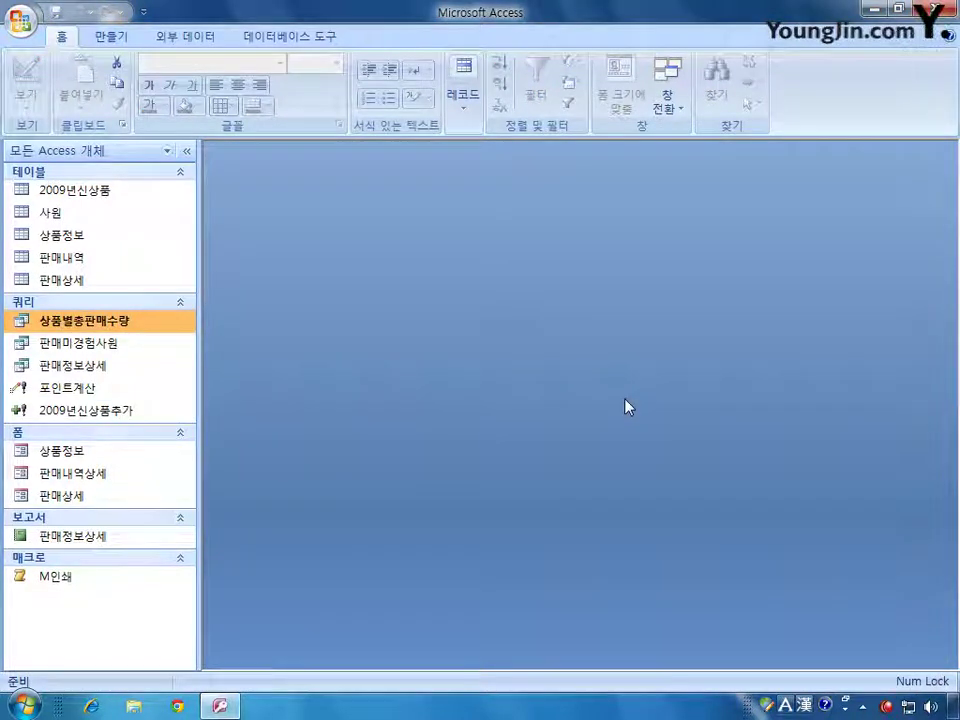